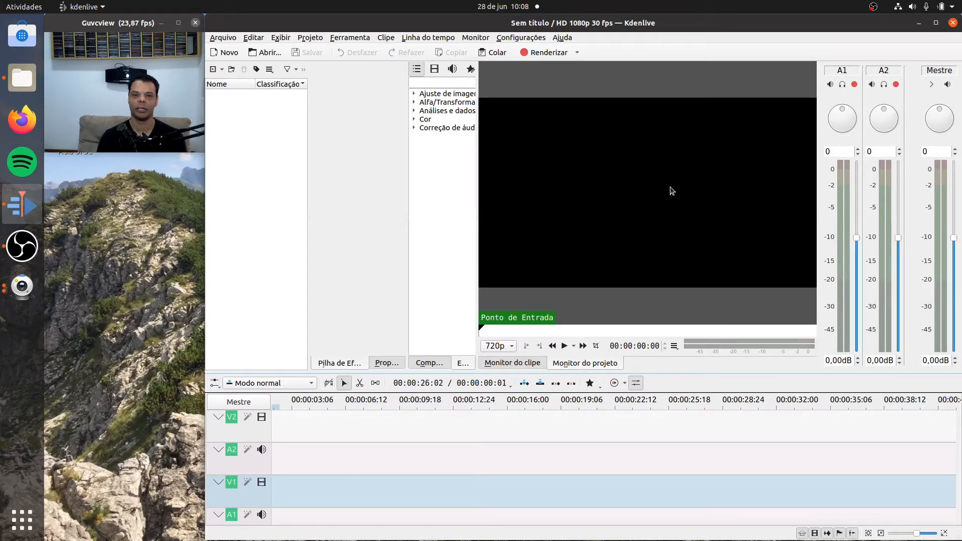
- Widen the effects list area and save the project as aula3_proj in the aula3 folder
{"action": "mouse_move", "coordinate": [407, 216]}
{"action": "left_mouse_down"}
{"action": "mouse_move", "coordinate": [375, 216]}
{"action": "mouse_move", "coordinate": [390, 215]}
{"action": "left_mouse_up"}
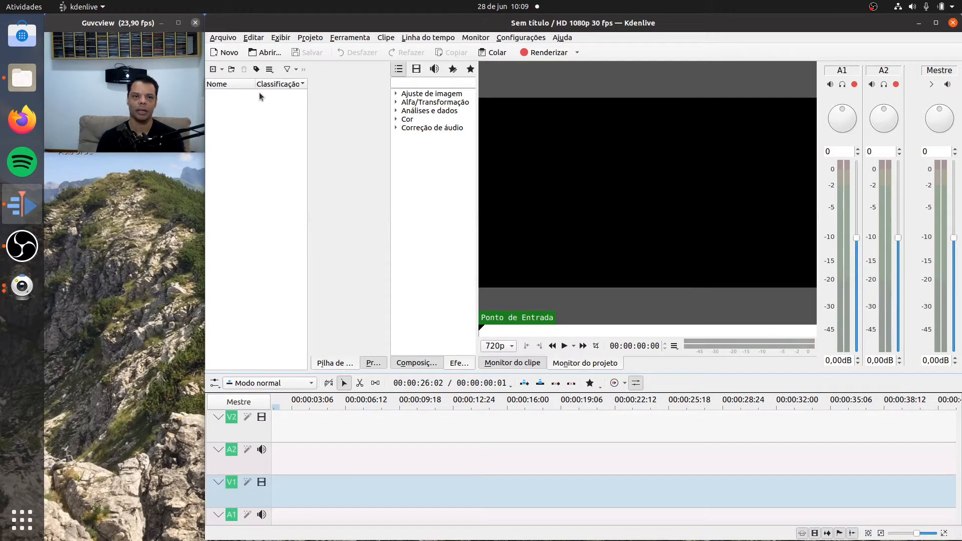
{"action": "left_click", "coordinate": [224, 39]}
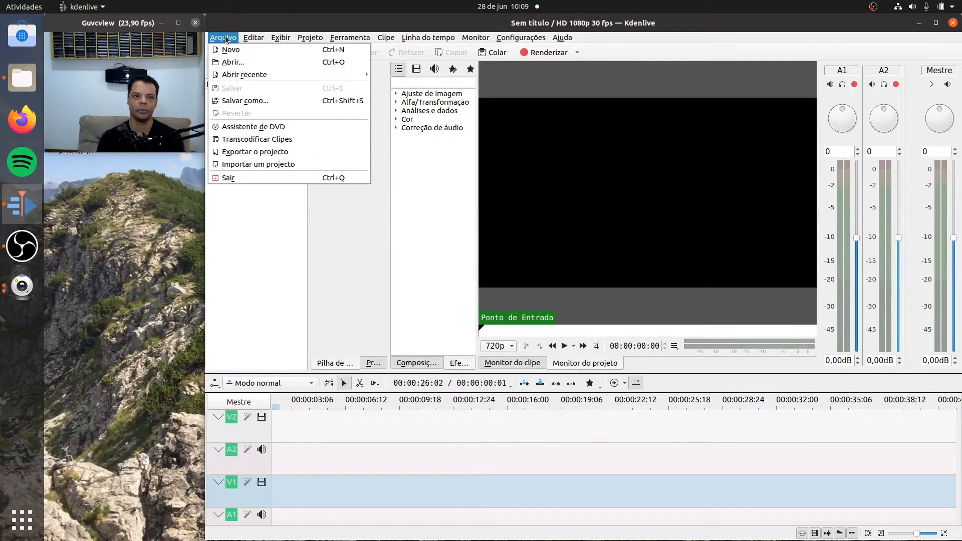
{"action": "left_click", "coordinate": [244, 100]}
{"action": "left_click", "coordinate": [516, 110]}
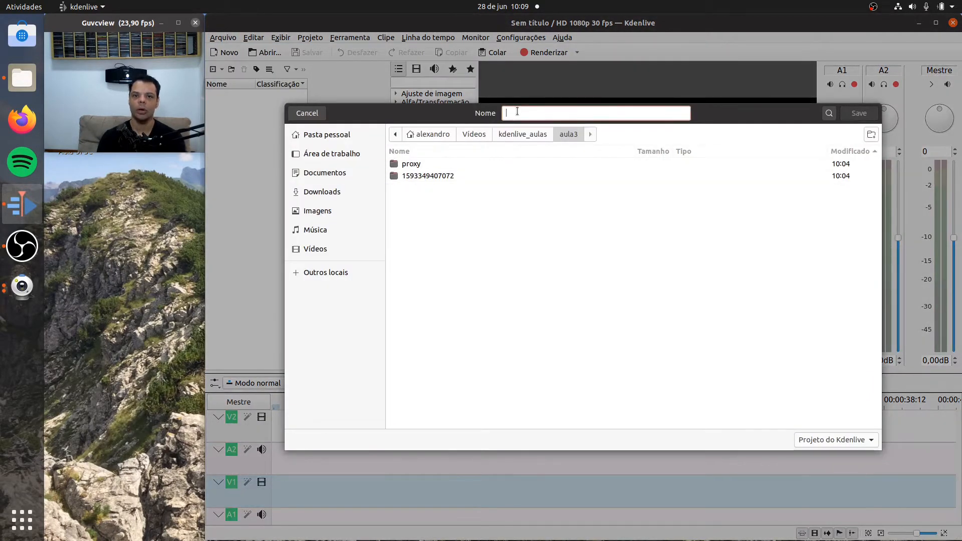
{"action": "type", "text": "a"}
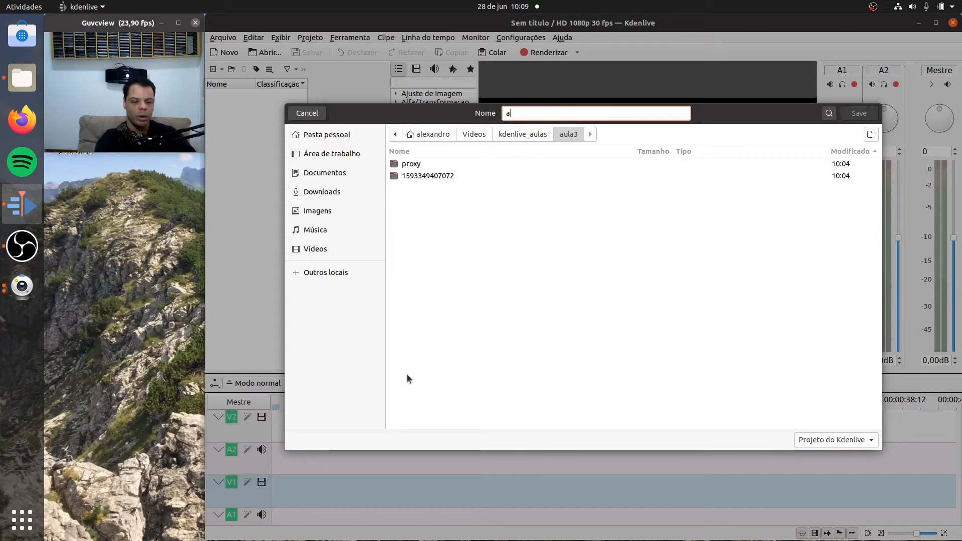
{"action": "type", "text": "ula3"}
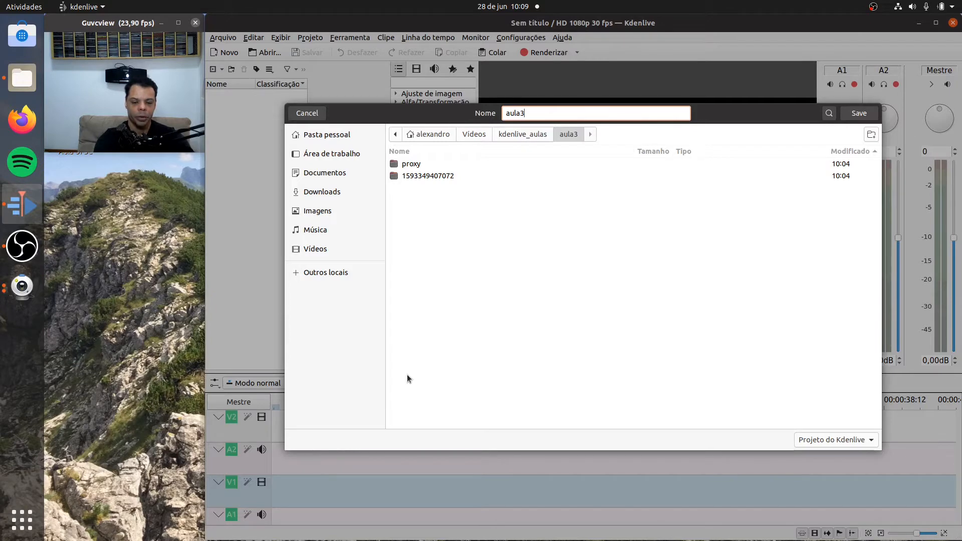
{"action": "key", "text": "Return"}
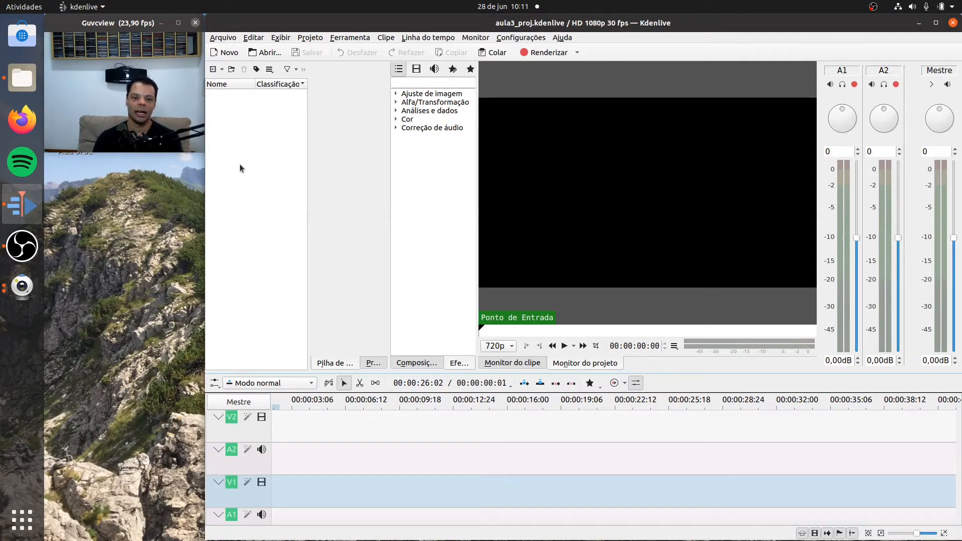
{"action": "right_click", "coordinate": [264, 150]}
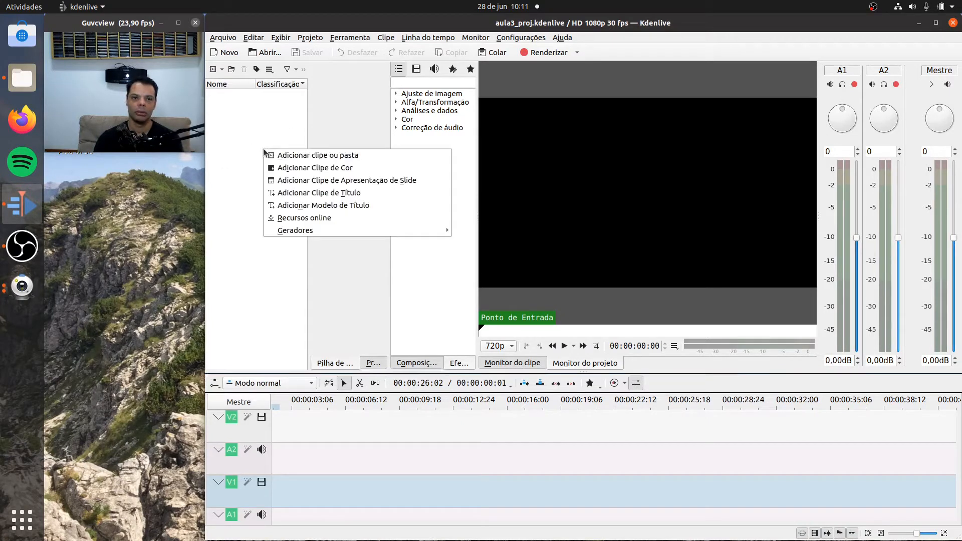
{"action": "left_click", "coordinate": [291, 156]}
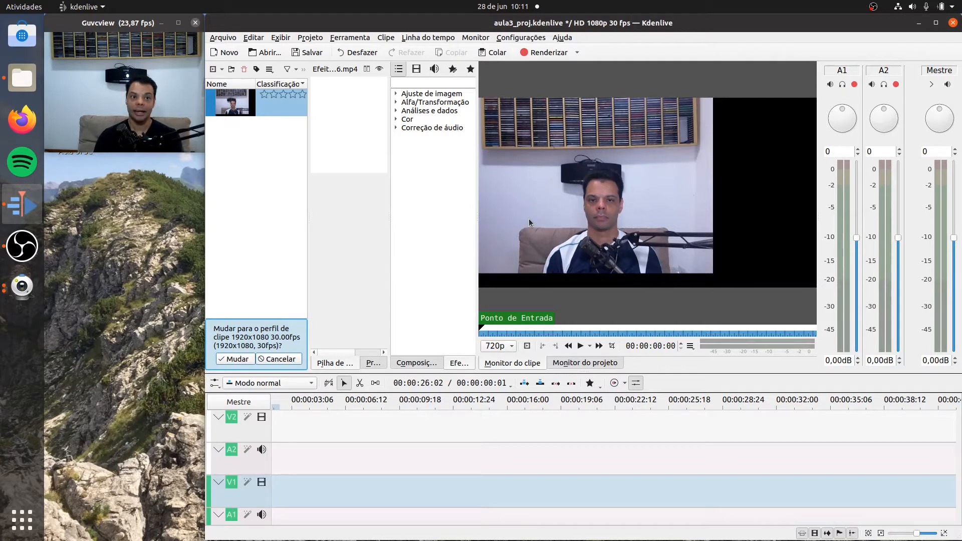
{"action": "left_click", "coordinate": [581, 346]}
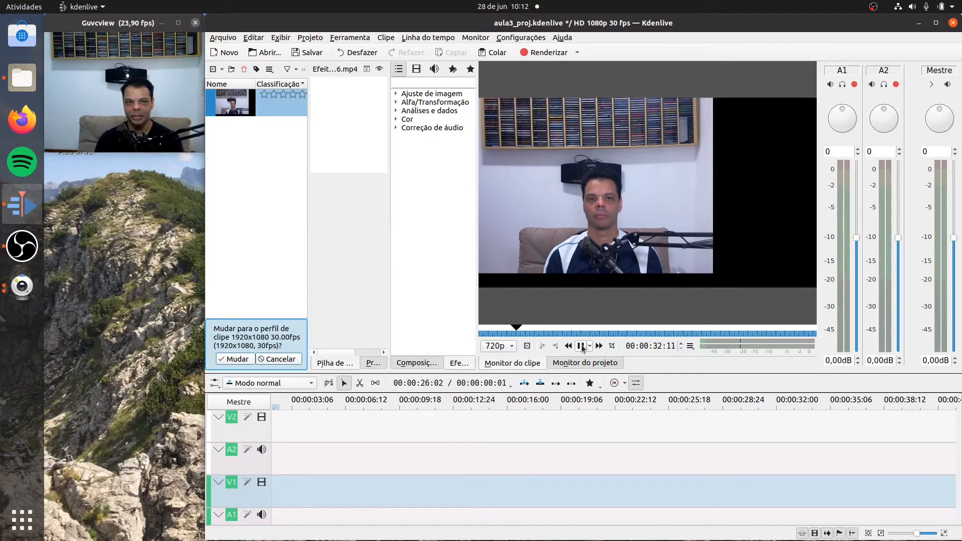
{"action": "left_click", "coordinate": [581, 346]}
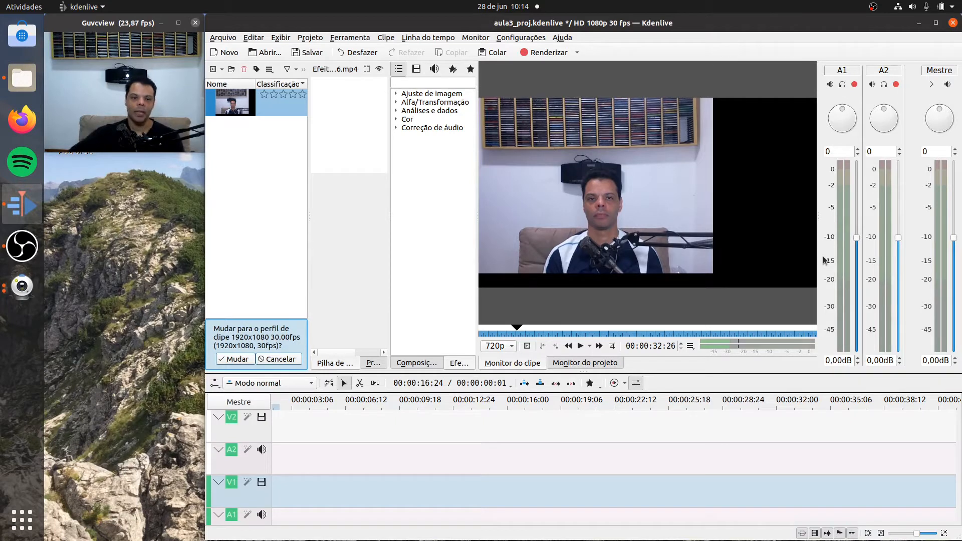
- Decline switching to the clip's profile and import vinheta_prof_b.mp4 from the Vídeos folder
{"action": "left_click", "coordinate": [280, 360]}
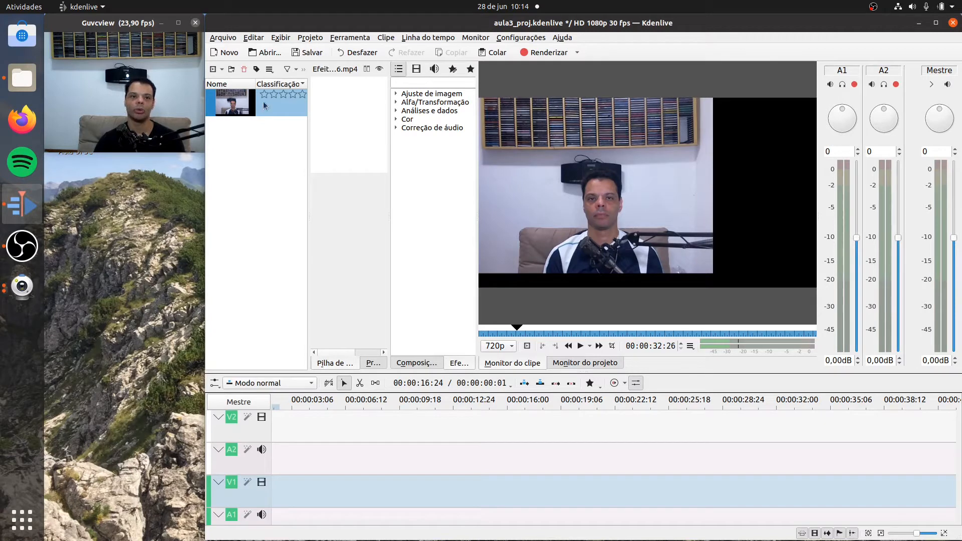
{"action": "right_click", "coordinate": [260, 179]}
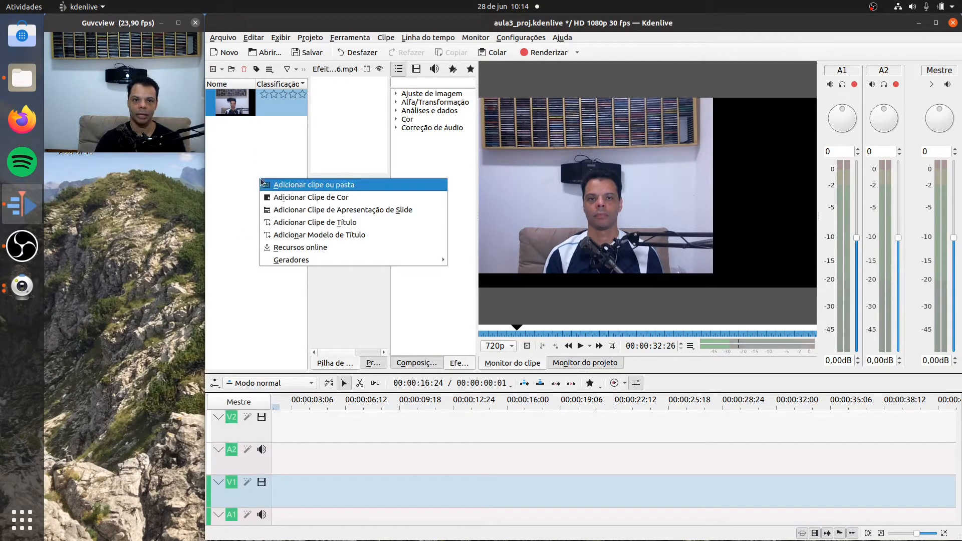
{"action": "left_click", "coordinate": [296, 186]}
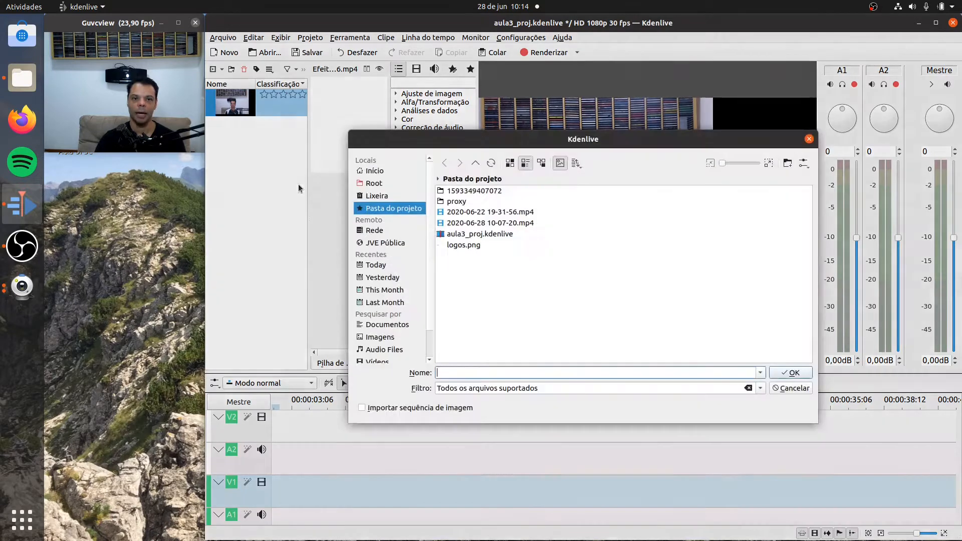
{"action": "key", "text": "Return"}
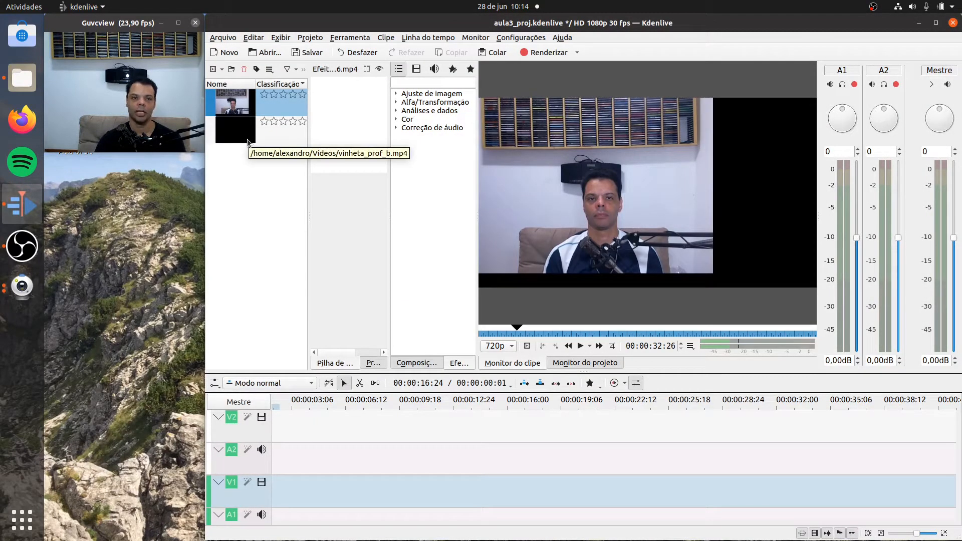
- Preview the vinheta_prof_b.mp4 intro in the clip monitor
{"action": "left_click", "coordinate": [247, 140]}
{"action": "left_click", "coordinate": [582, 347]}
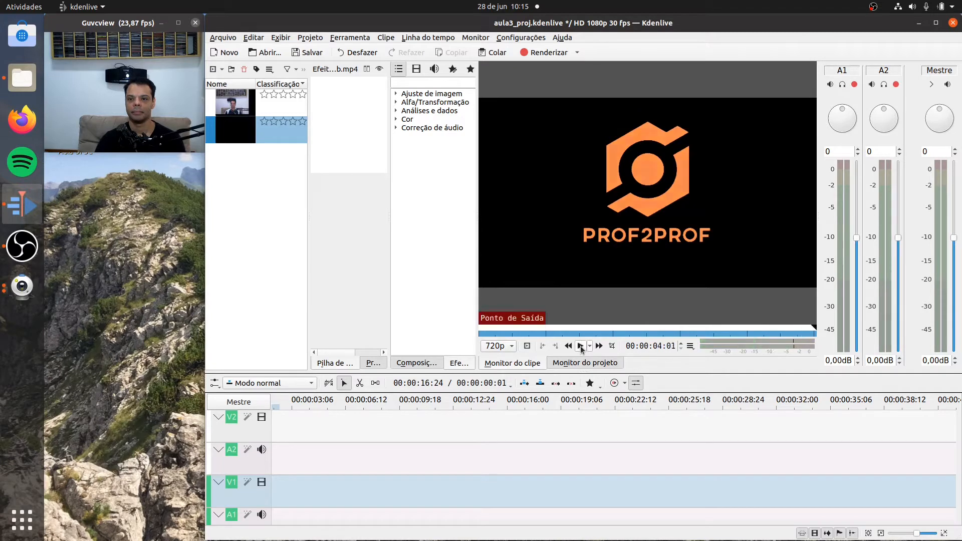
{"action": "left_click", "coordinate": [581, 348]}
{"action": "left_click", "coordinate": [582, 348]}
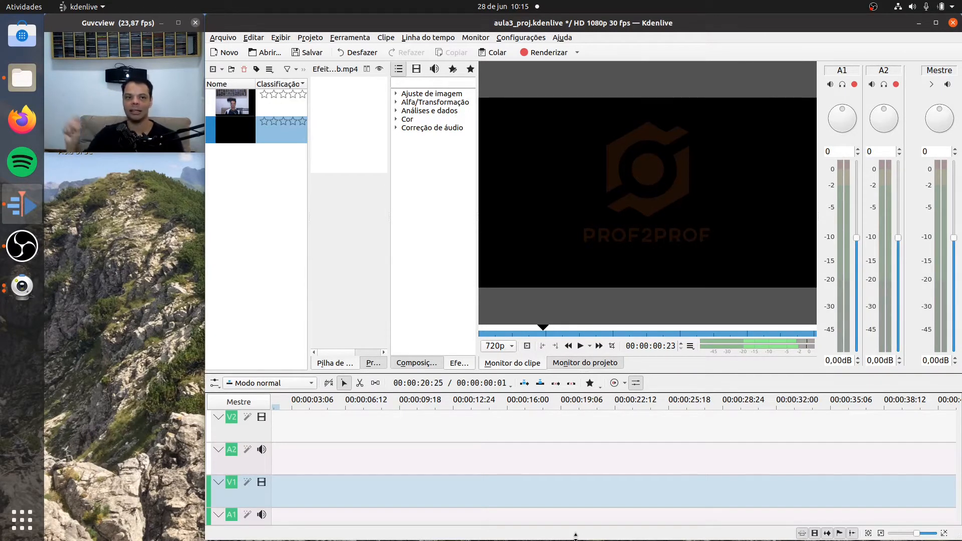
- Import the image frame_final.jpg from the Vídeos folder and show it in the clip monitor
{"action": "right_click", "coordinate": [268, 183]}
{"action": "left_click", "coordinate": [302, 190]}
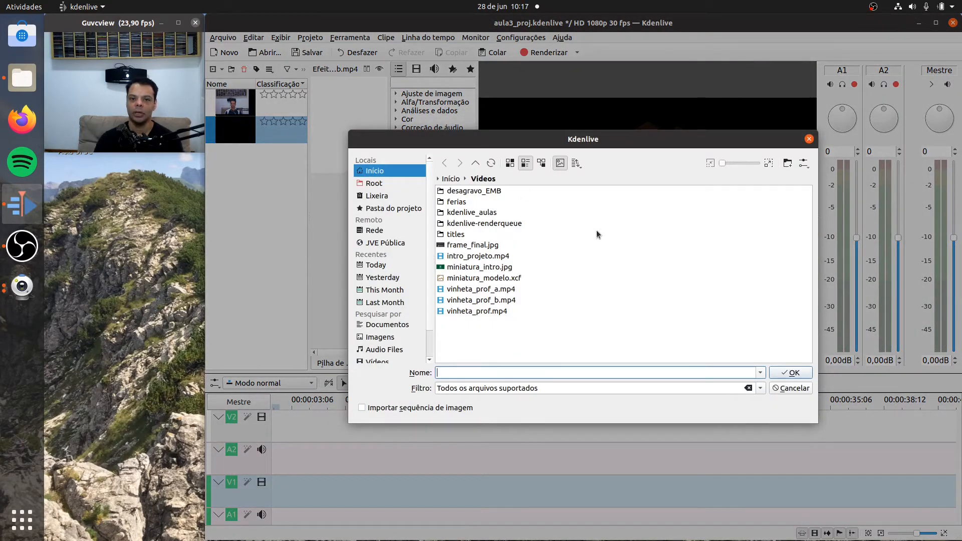
{"action": "double_click", "coordinate": [490, 245]}
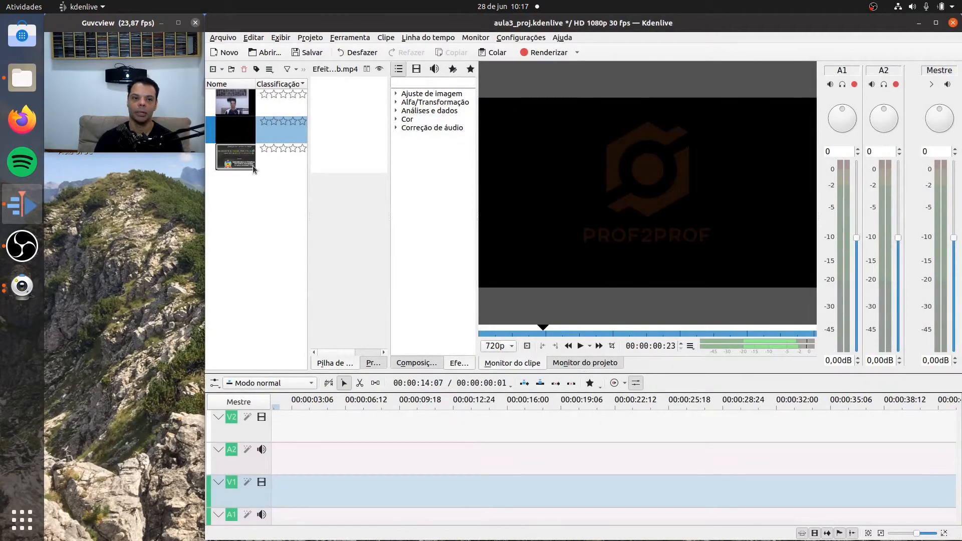
{"action": "left_click", "coordinate": [252, 165]}
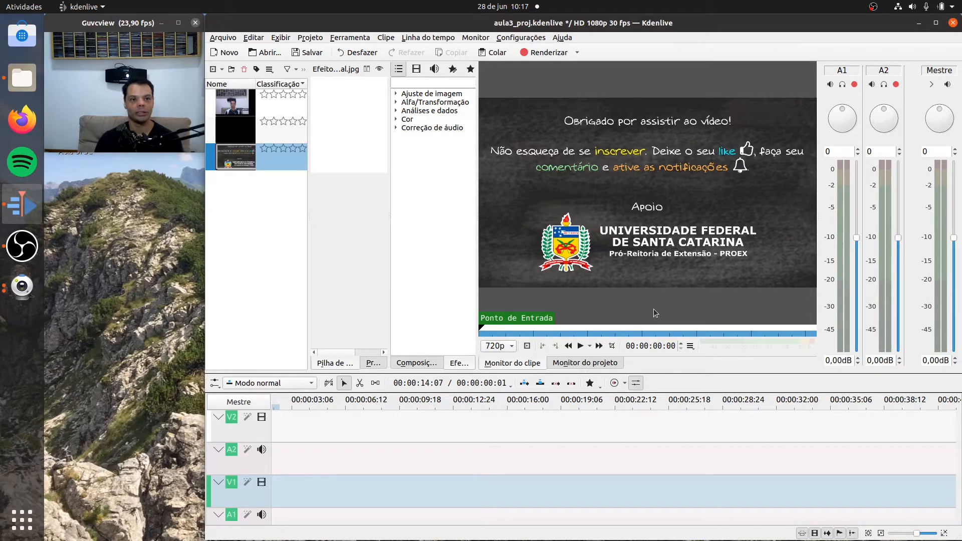
- Import the audio file trilha_final.mp3 from the Música folder into the project bin
{"action": "right_click", "coordinate": [262, 211]}
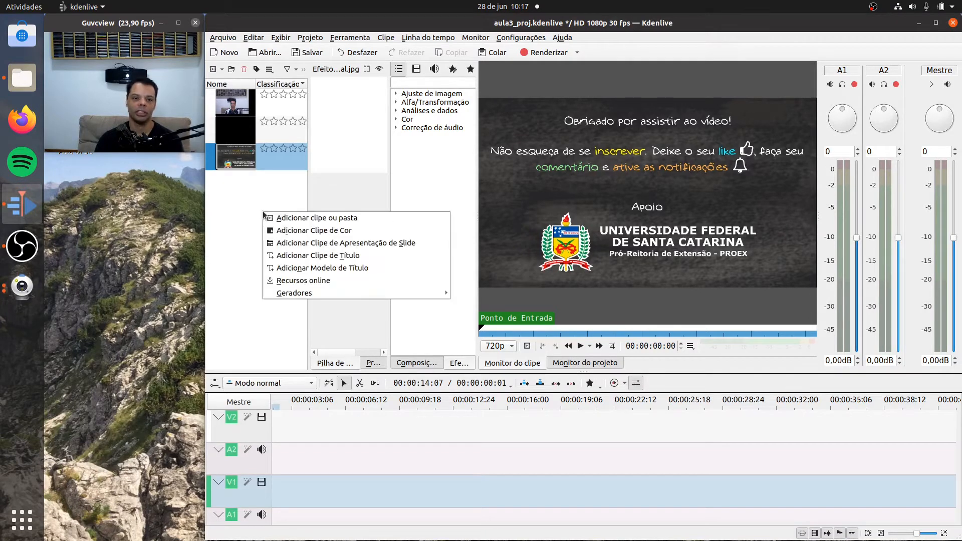
{"action": "left_click", "coordinate": [335, 217]}
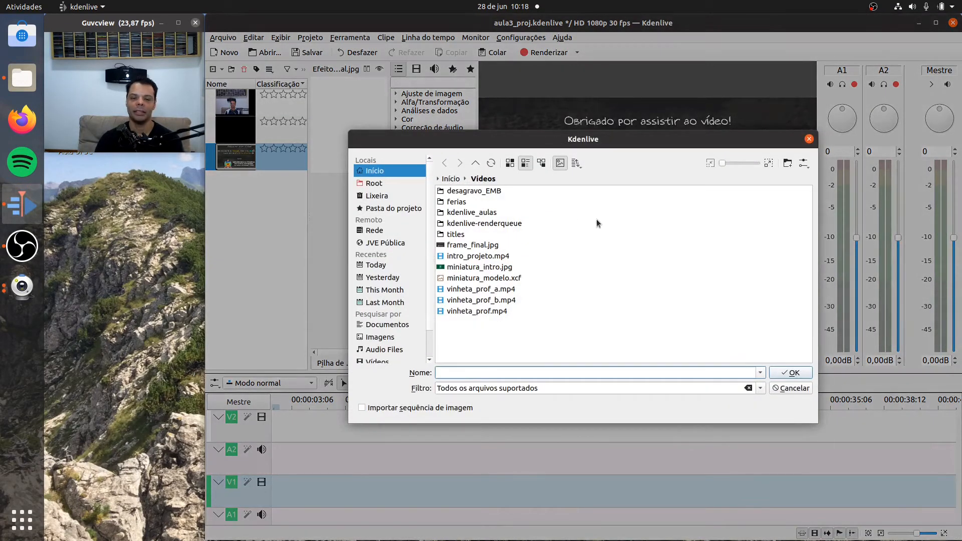
{"action": "left_click", "coordinate": [451, 179]}
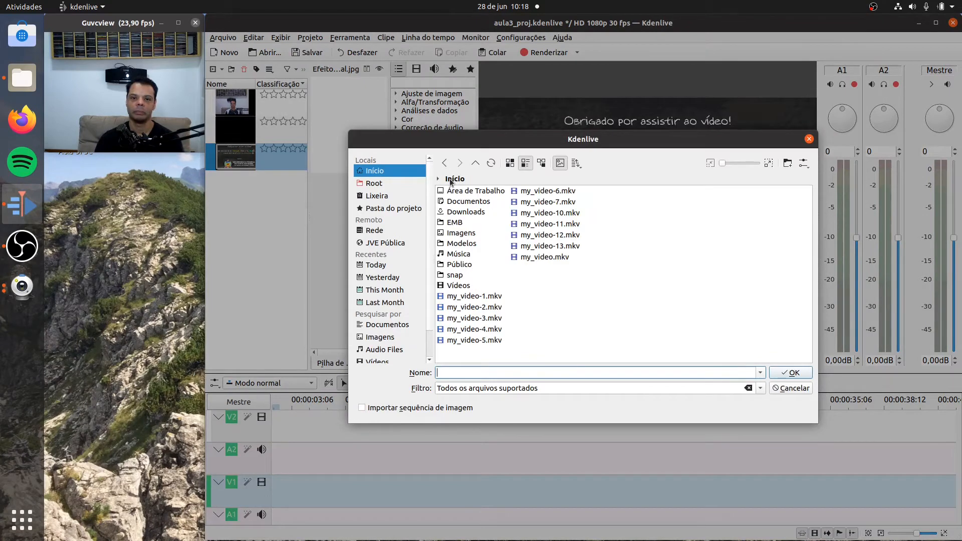
{"action": "left_click", "coordinate": [461, 254]}
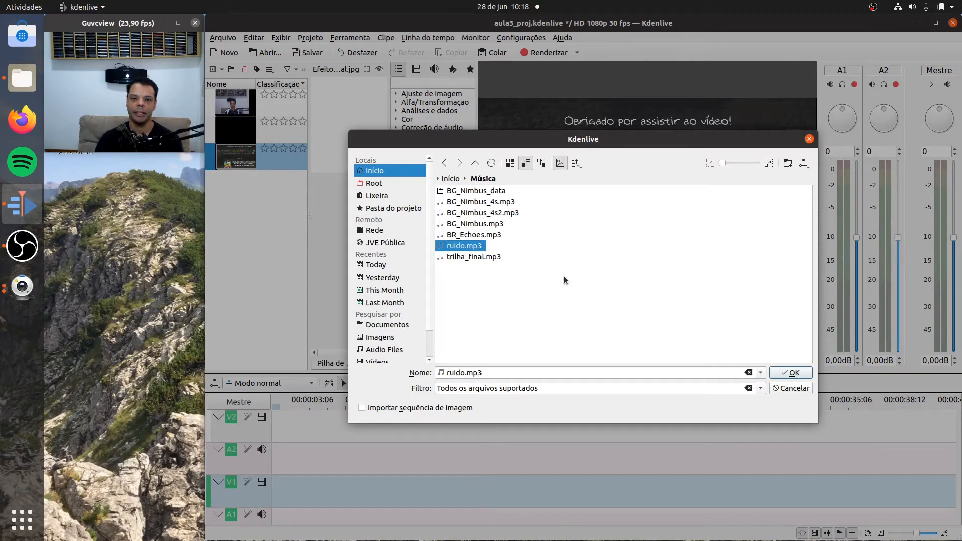
{"action": "double_click", "coordinate": [491, 257]}
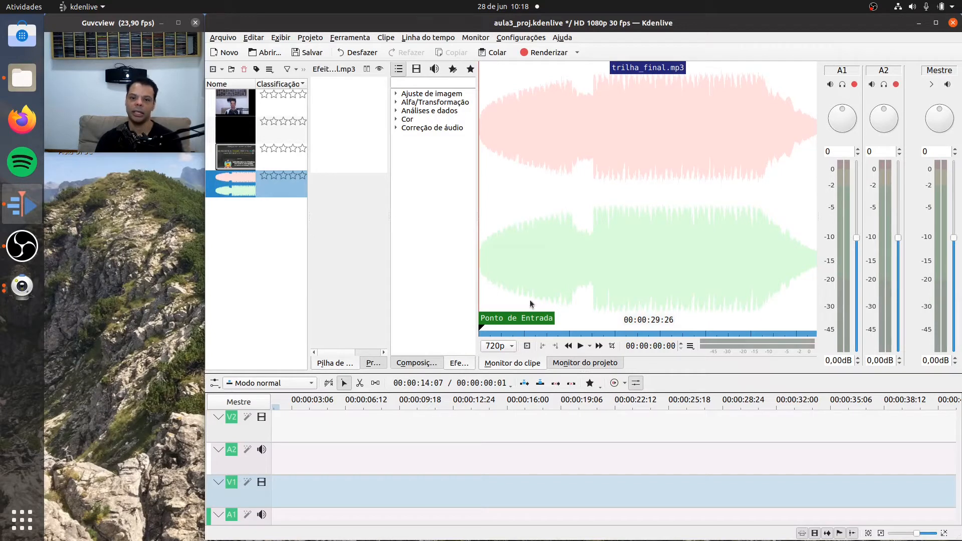
- Listen to the first part of the trilha_final.mp3 soundtrack in the clip monitor
{"action": "left_click", "coordinate": [582, 346]}
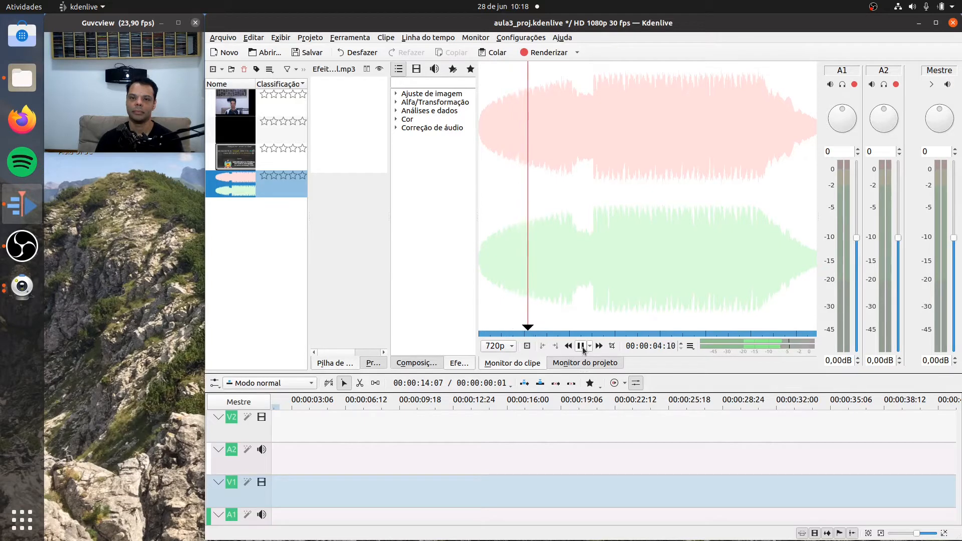
{"action": "left_click", "coordinate": [581, 347]}
{"action": "left_click", "coordinate": [581, 347]}
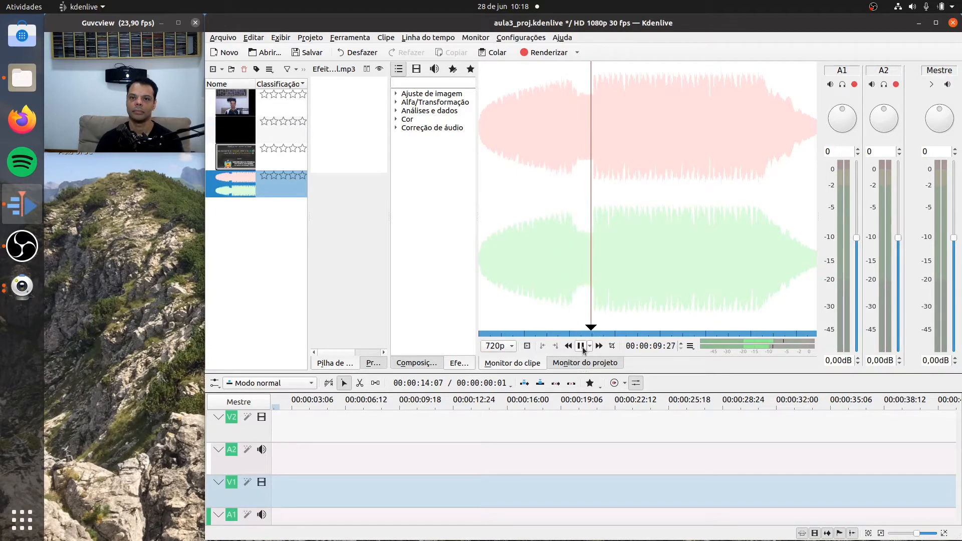
{"action": "left_click", "coordinate": [581, 347]}
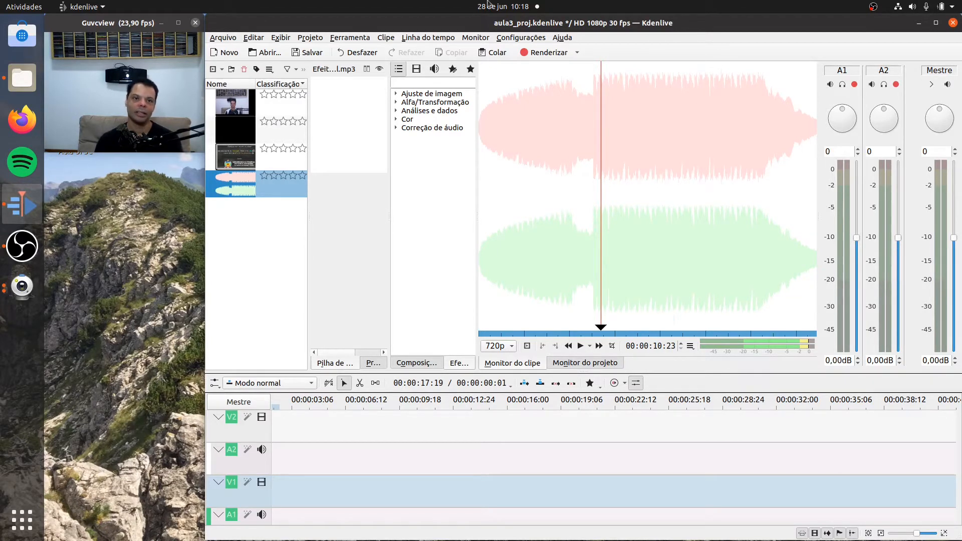
- Play part of the vinheta_prof_b.mp4 intro again to check its image and sound
{"action": "left_click", "coordinate": [228, 130]}
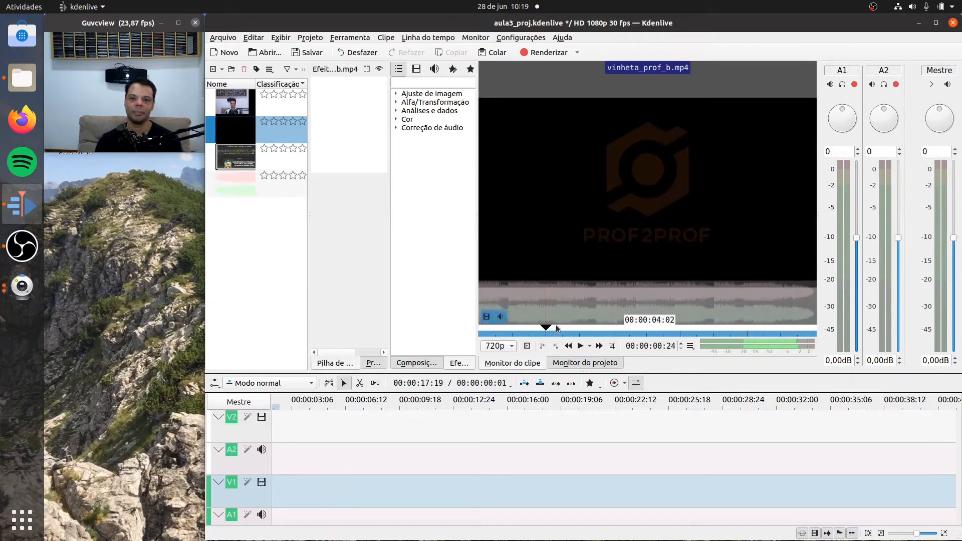
{"action": "left_click", "coordinate": [579, 345]}
{"action": "left_click", "coordinate": [581, 346]}
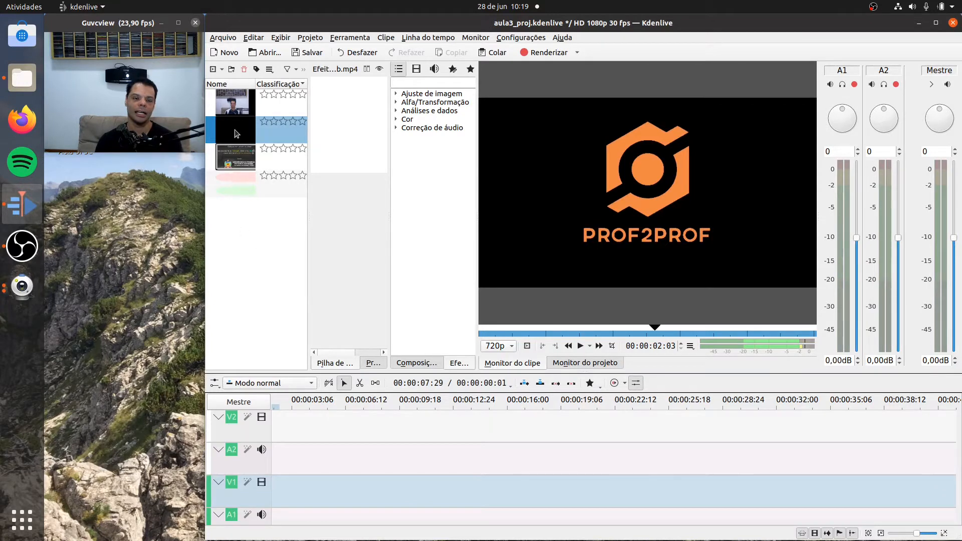
- Place vinheta_prof_b.mp4 at the start of video track V1 and enlarge the timeline area to show its audio track
{"action": "left_click_drag", "start_coordinate": [236, 133], "coordinate": [279, 483]}
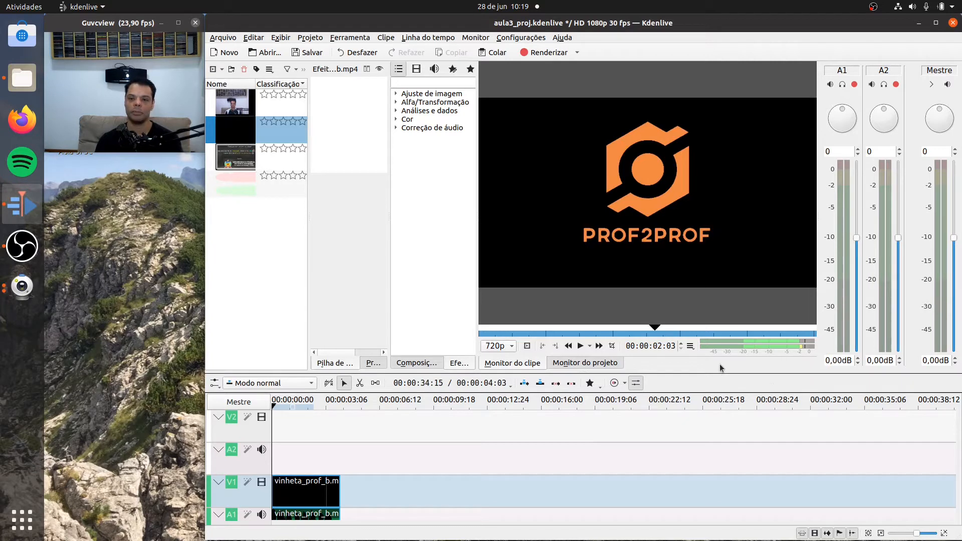
{"action": "left_click_drag", "start_coordinate": [721, 373], "coordinate": [721, 335]}
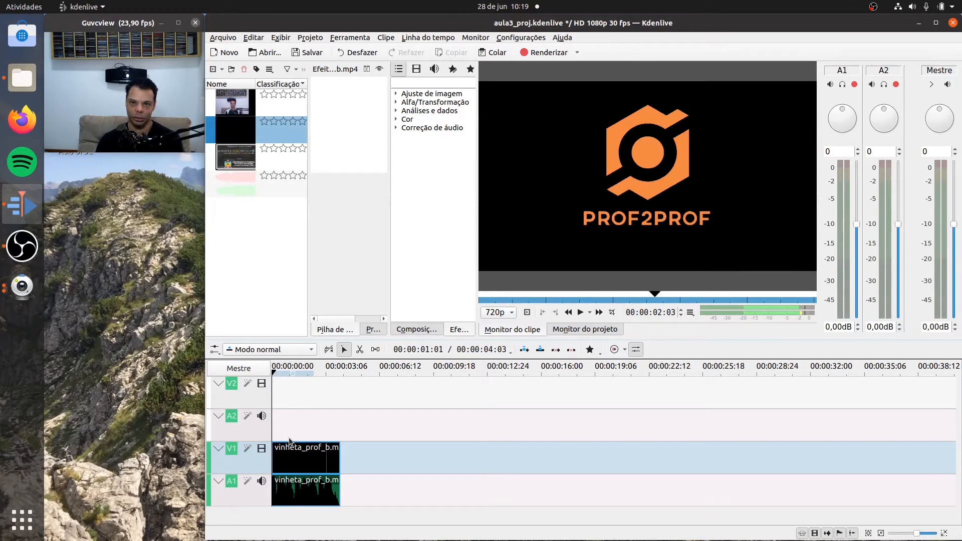
{"action": "left_click", "coordinate": [239, 105]}
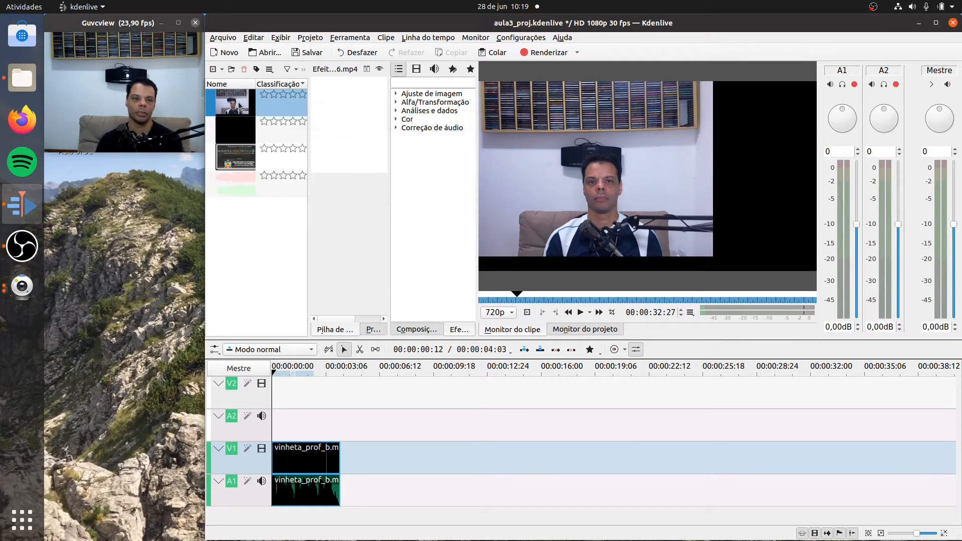
{"action": "left_click_drag", "start_coordinate": [239, 105], "coordinate": [333, 453]}
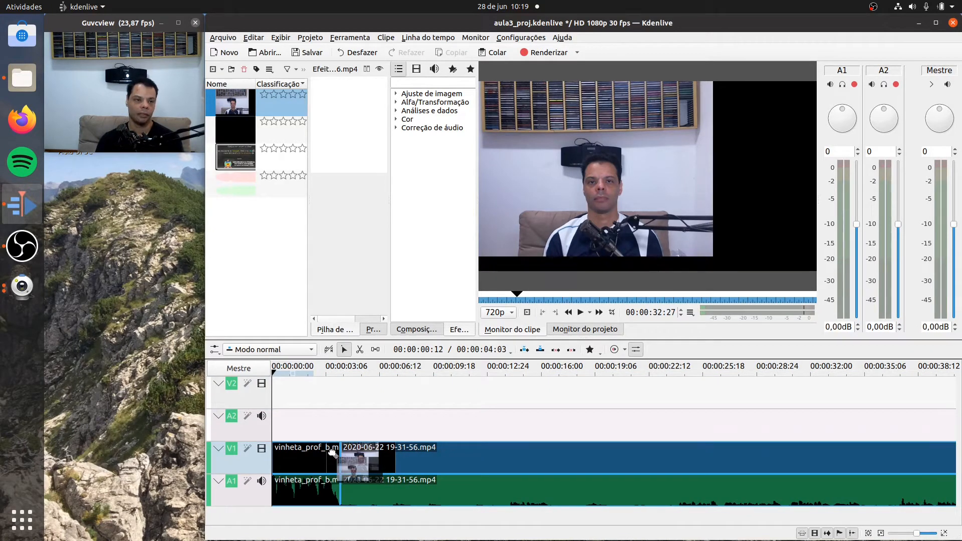
{"action": "mouse_move", "coordinate": [333, 453]}
{"action": "left_mouse_down"}
{"action": "mouse_move", "coordinate": [399, 453]}
{"action": "mouse_move", "coordinate": [308, 455]}
{"action": "mouse_move", "coordinate": [424, 454]}
{"action": "mouse_move", "coordinate": [346, 454]}
{"action": "mouse_move", "coordinate": [348, 395]}
{"action": "mouse_move", "coordinate": [355, 451]}
{"action": "mouse_move", "coordinate": [340, 450]}
{"action": "mouse_move", "coordinate": [428, 453]}
{"action": "mouse_move", "coordinate": [322, 459]}
{"action": "left_mouse_up"}
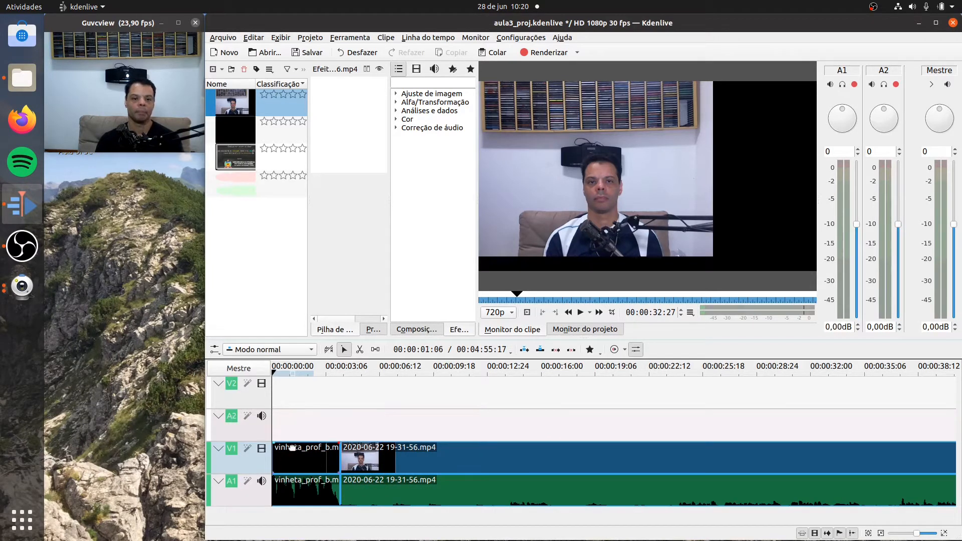
{"action": "left_click", "coordinate": [418, 461]}
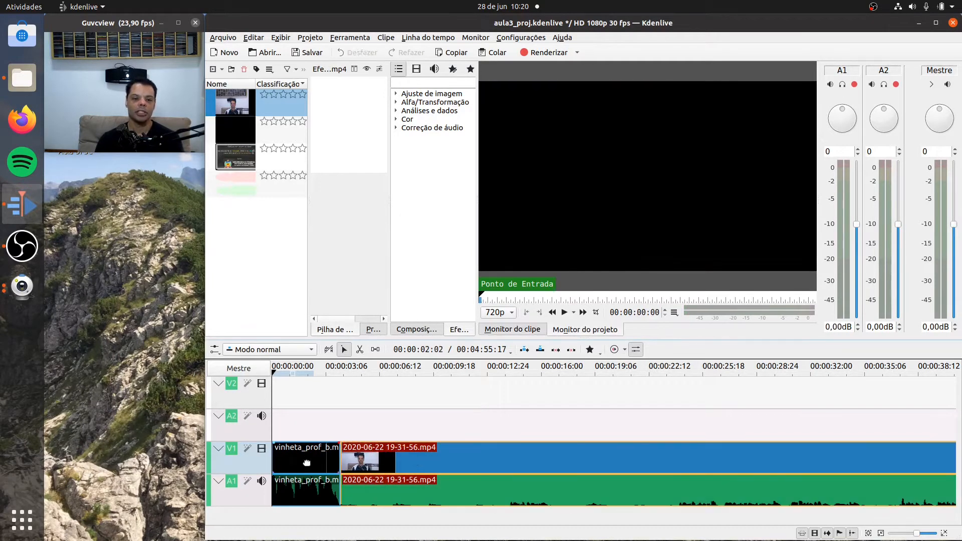
- Play the project from the start through the intro and the opening seconds of the recorded clip
{"action": "left_click", "coordinate": [291, 458]}
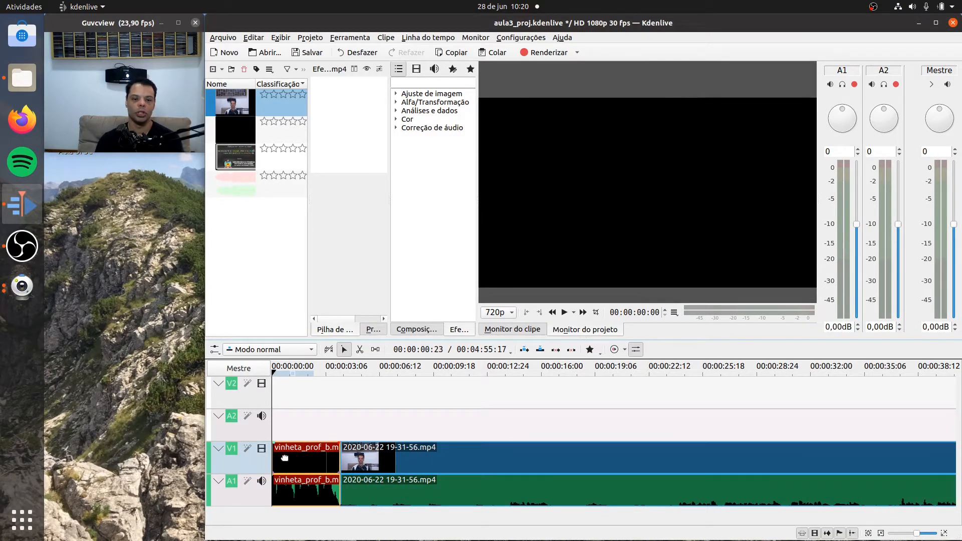
{"action": "left_click", "coordinate": [564, 313]}
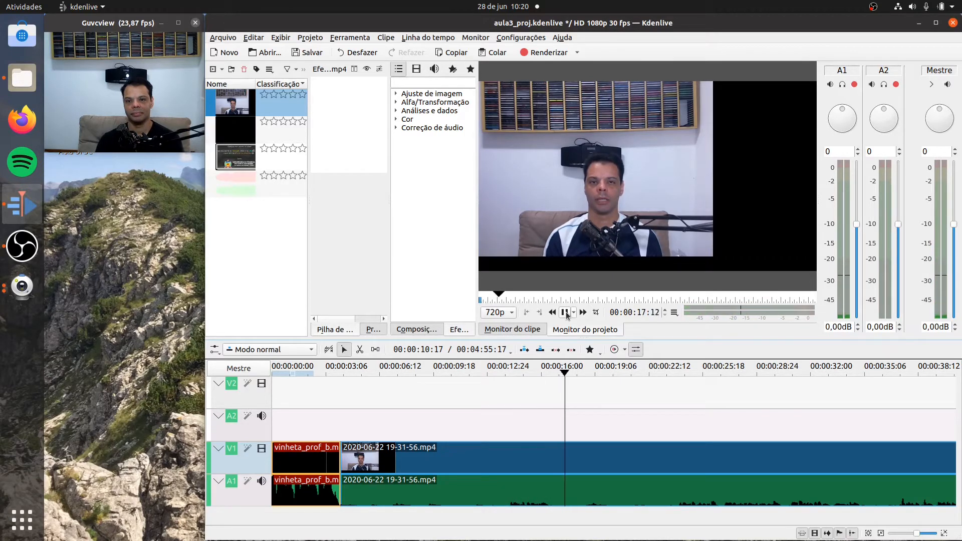
{"action": "left_click", "coordinate": [565, 312]}
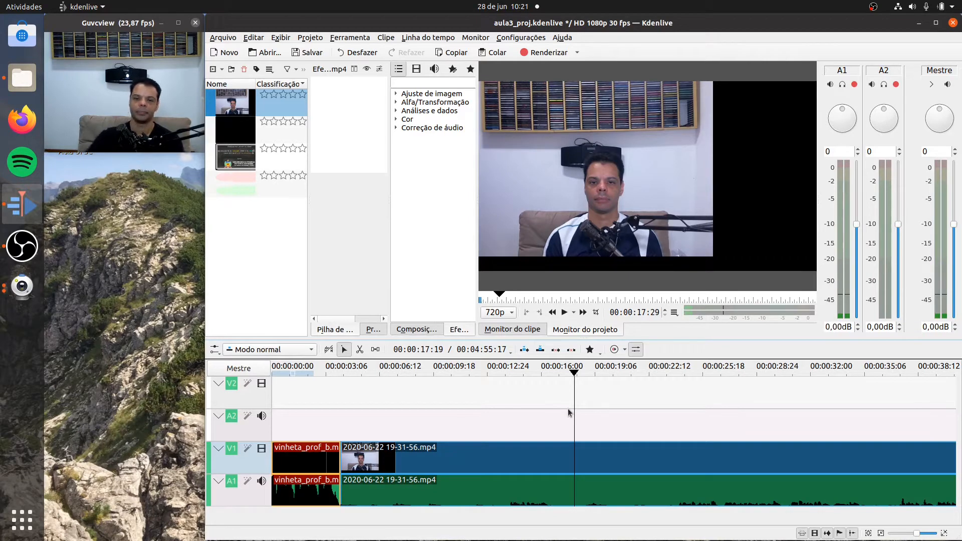
{"action": "left_click", "coordinate": [464, 372]}
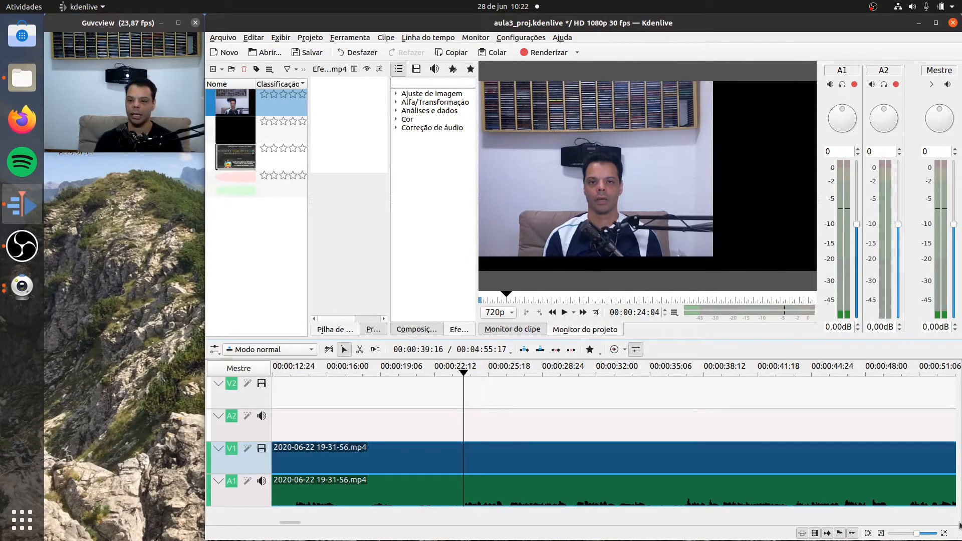
{"action": "left_click_drag", "start_coordinate": [289, 522], "coordinate": [260, 525]}
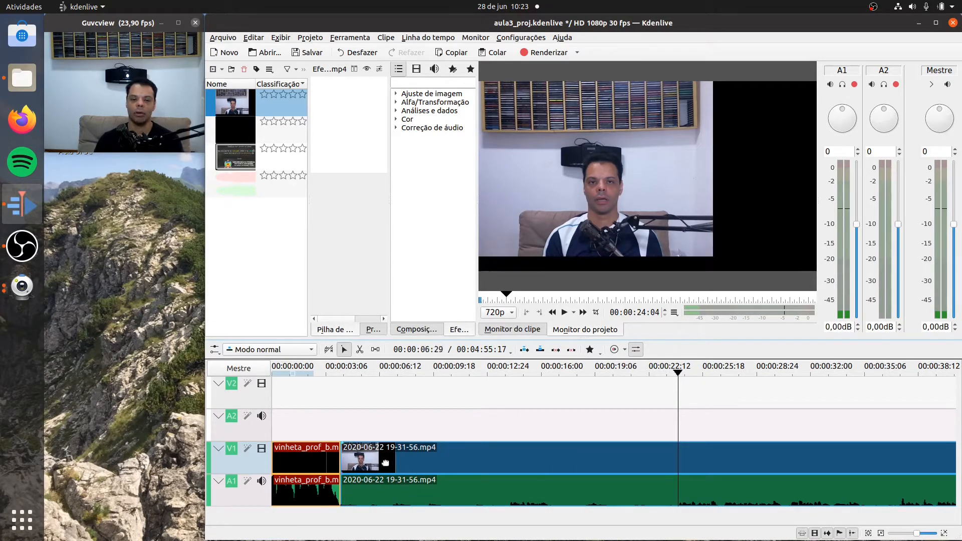
{"action": "left_click", "coordinate": [615, 494]}
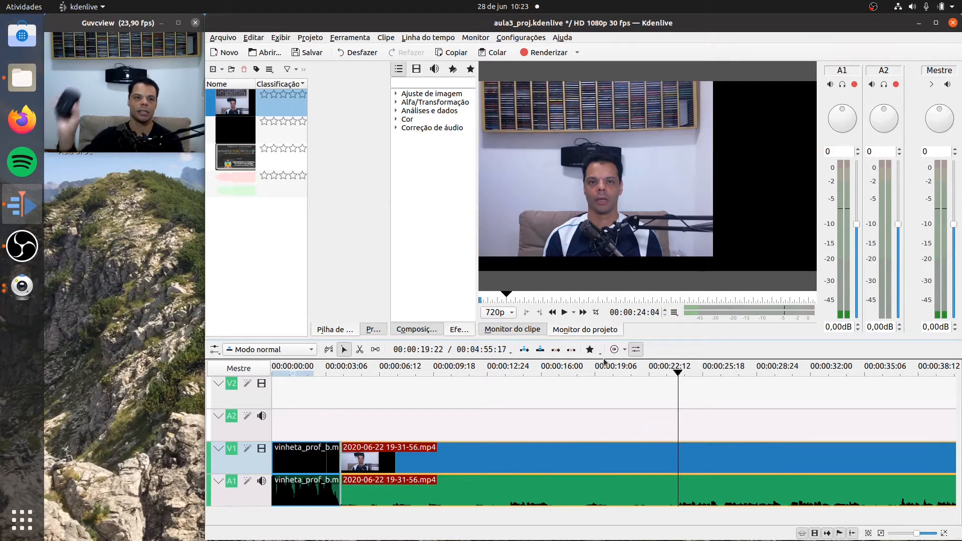
{"action": "left_click", "coordinate": [361, 351]}
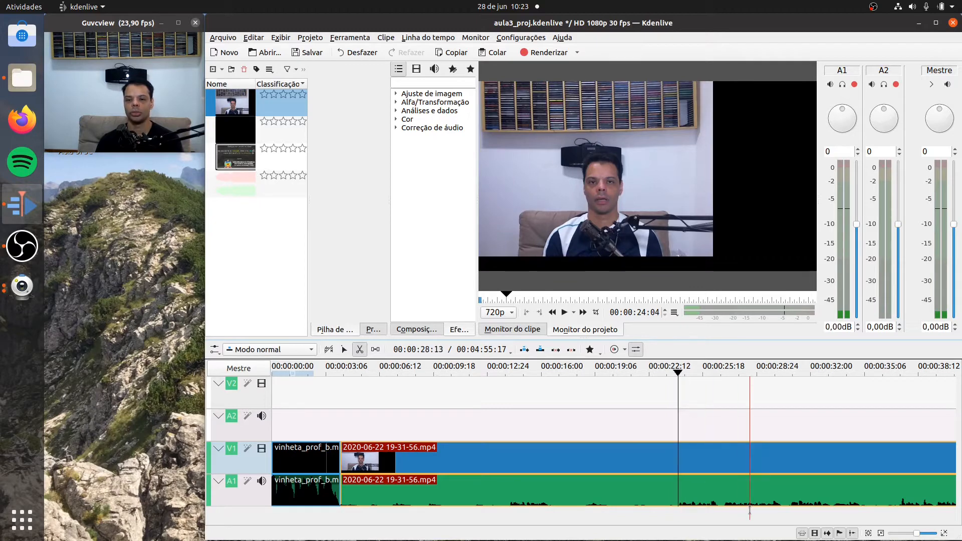
{"action": "left_click", "coordinate": [674, 460]}
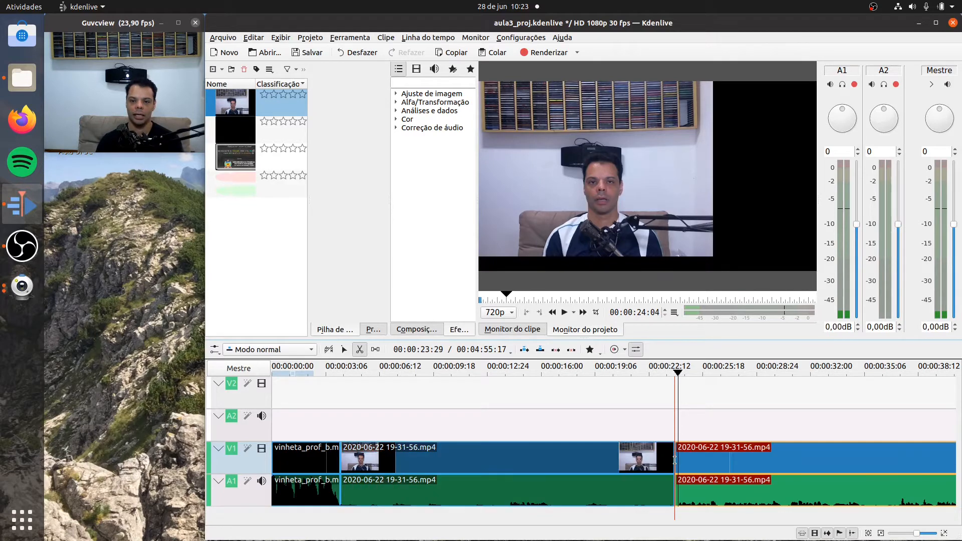
- Delete the section of the recorded clip between the intro and the cut
{"action": "left_click", "coordinate": [344, 351]}
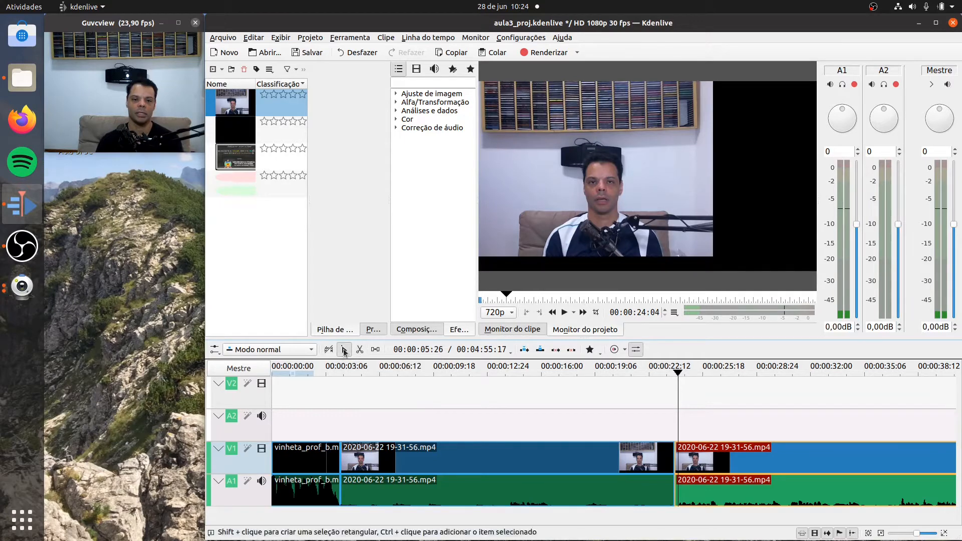
{"action": "left_click", "coordinate": [500, 453]}
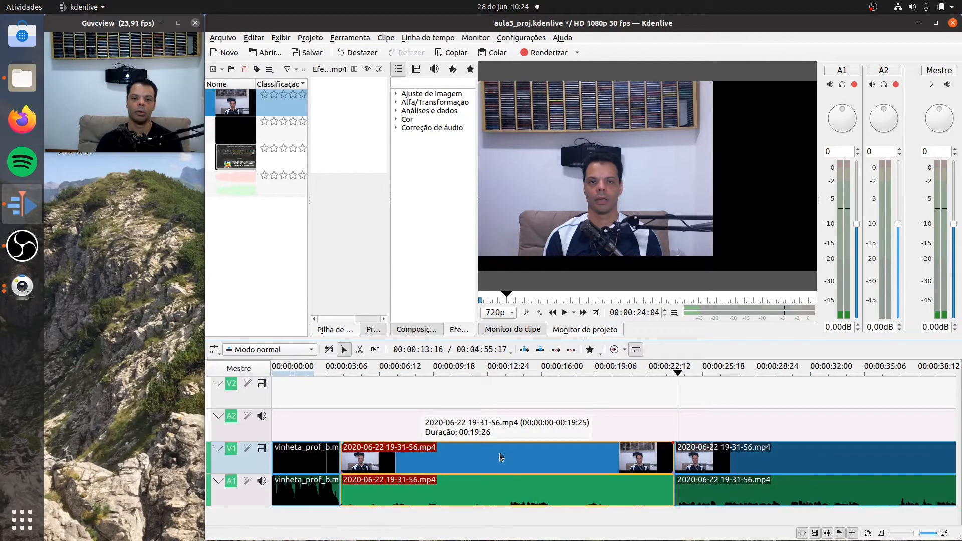
{"action": "right_click", "coordinate": [499, 454]}
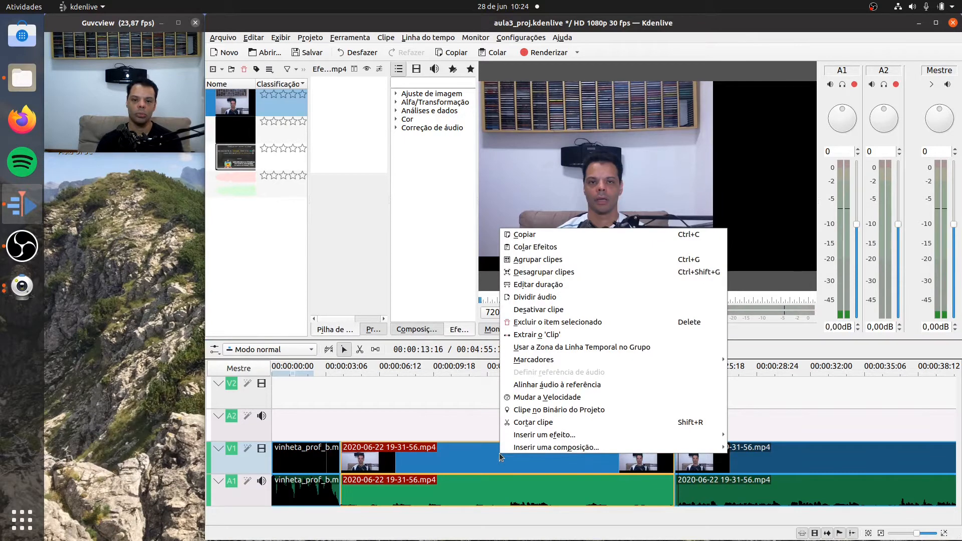
{"action": "left_click", "coordinate": [552, 323]}
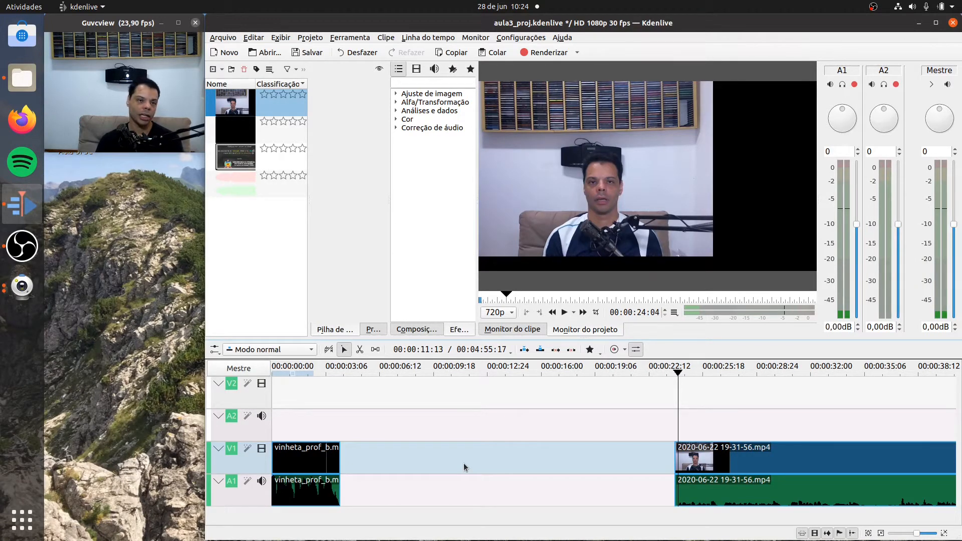
- Remove the empty space on track V1 between the intro and the remaining part of the recorded clip
{"action": "left_click_drag", "start_coordinate": [789, 465], "coordinate": [810, 467]}
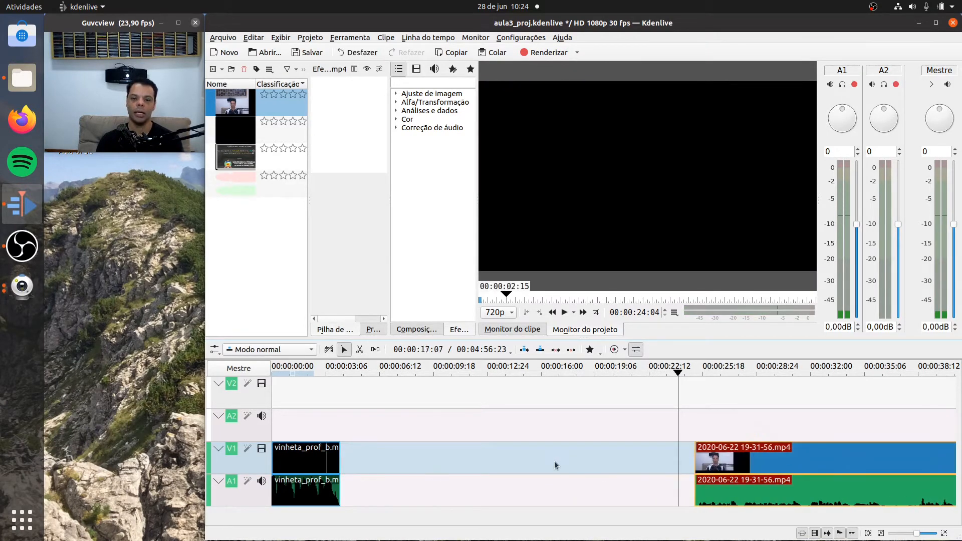
{"action": "left_click", "coordinate": [527, 465]}
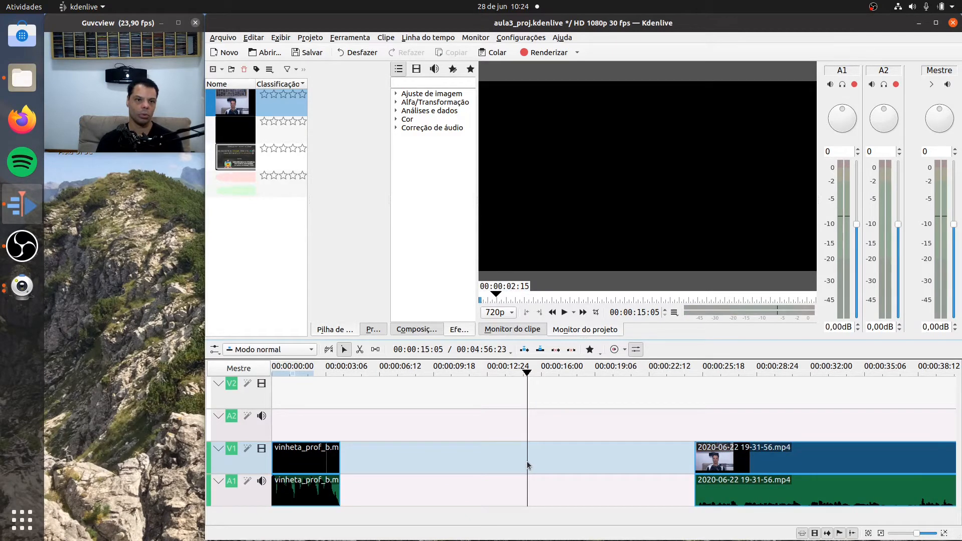
{"action": "right_click", "coordinate": [528, 464]}
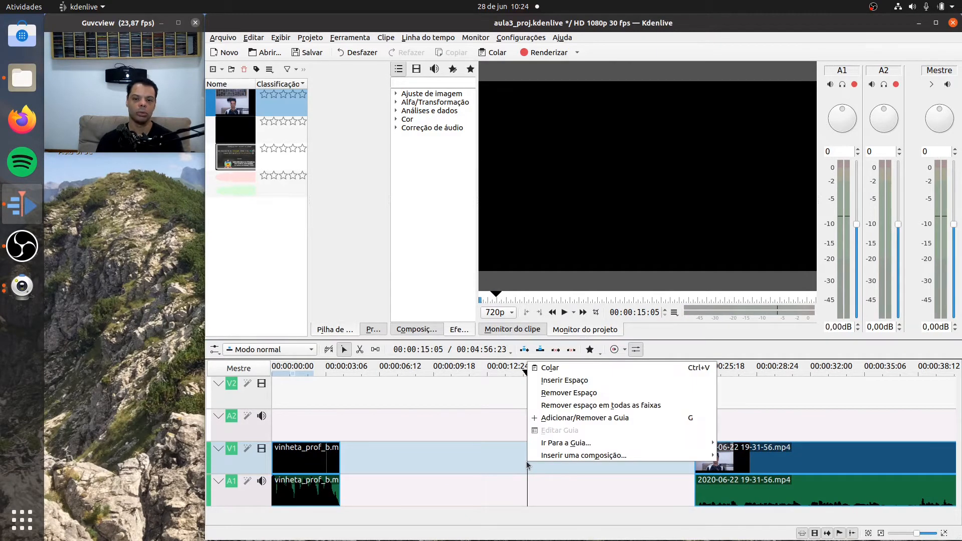
{"action": "left_click", "coordinate": [569, 392]}
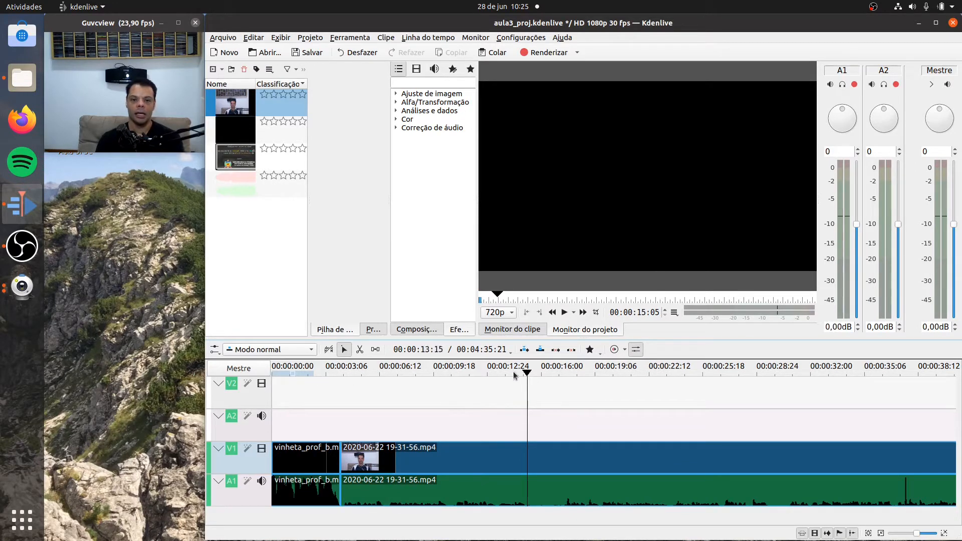
- Play the project from about 00:00:03:10 to check the join between the intro and the trimmed clip
{"action": "left_click_drag", "start_coordinate": [527, 374], "coordinate": [328, 374]}
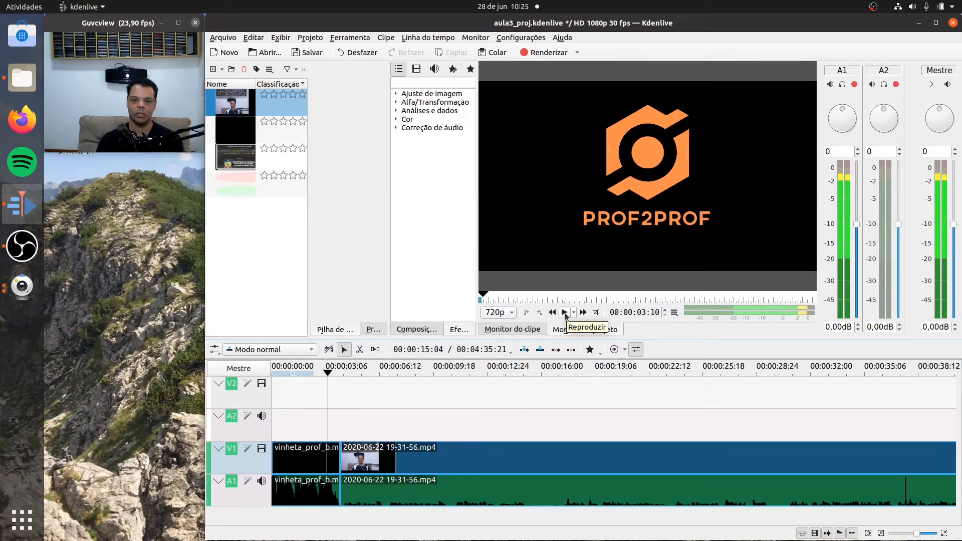
{"action": "left_click", "coordinate": [565, 313]}
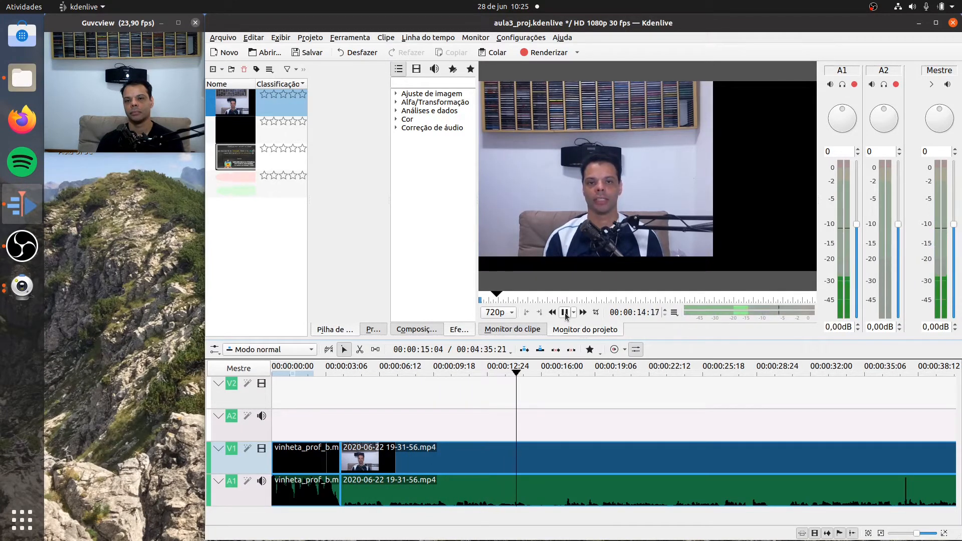
{"action": "left_click", "coordinate": [564, 312]}
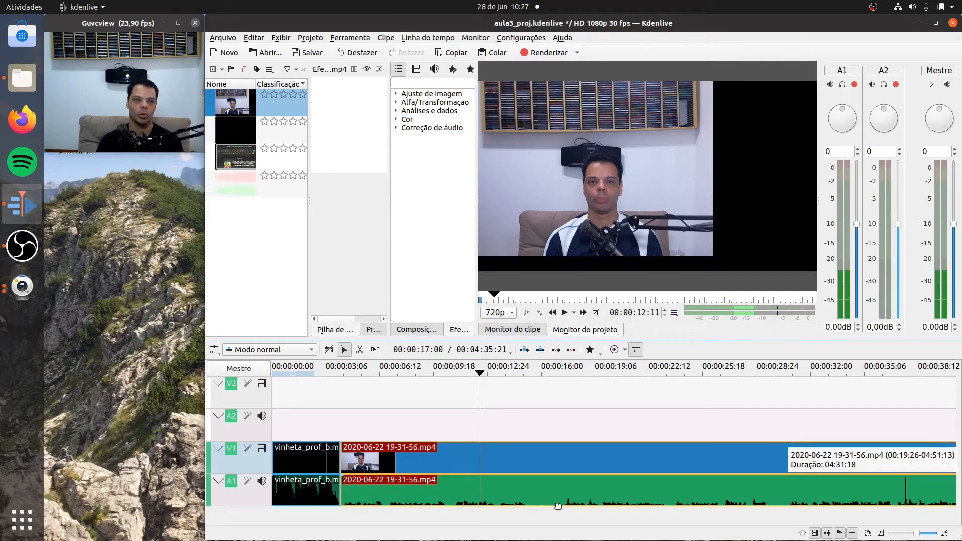
- Play the recorded clip from about 00:00:15:13 to review the pause in the speech
{"action": "left_click", "coordinate": [502, 371]}
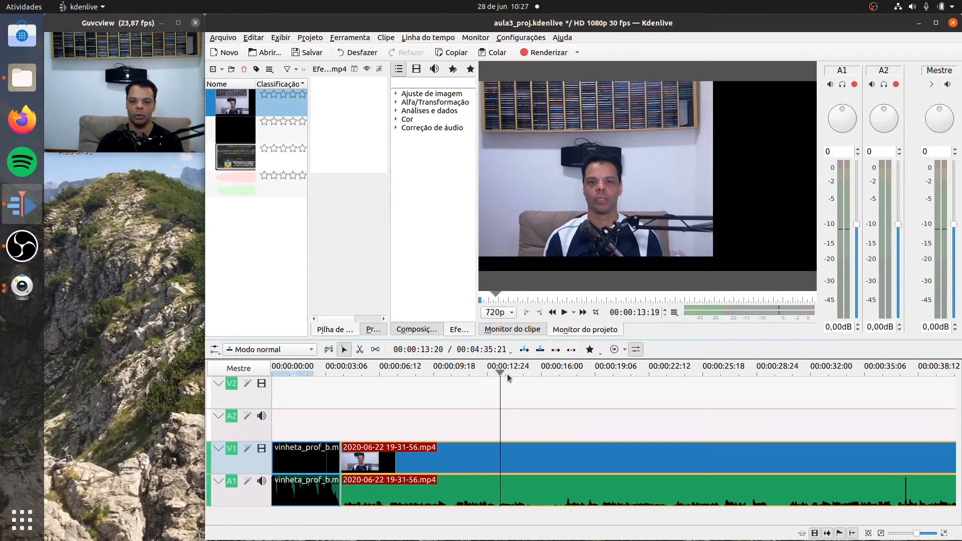
{"action": "left_click_drag", "start_coordinate": [507, 375], "coordinate": [531, 374]}
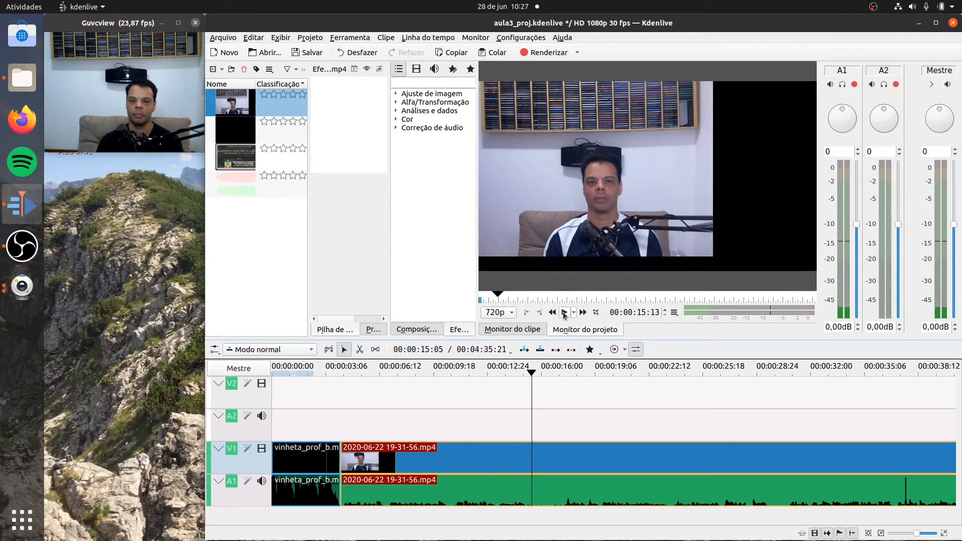
{"action": "left_click", "coordinate": [564, 313]}
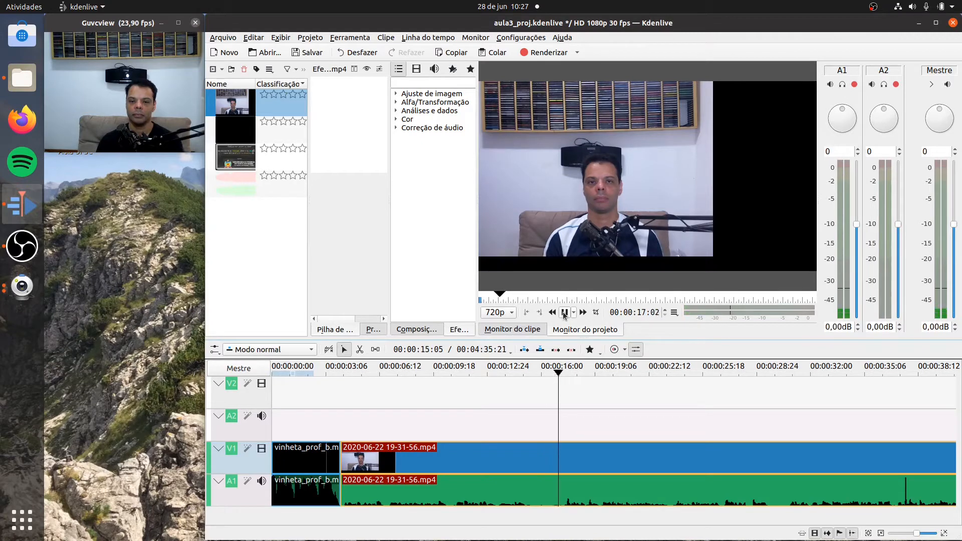
{"action": "left_click", "coordinate": [564, 313]}
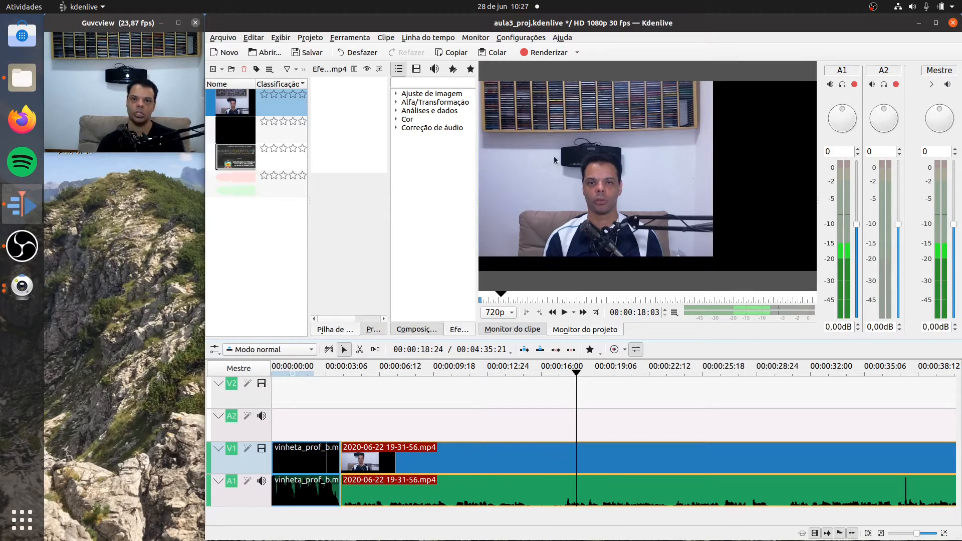
- Turn on separate channels for the timeline's audio thumbnails in the Kdenlive settings and apply the change
{"action": "left_click", "coordinate": [514, 39]}
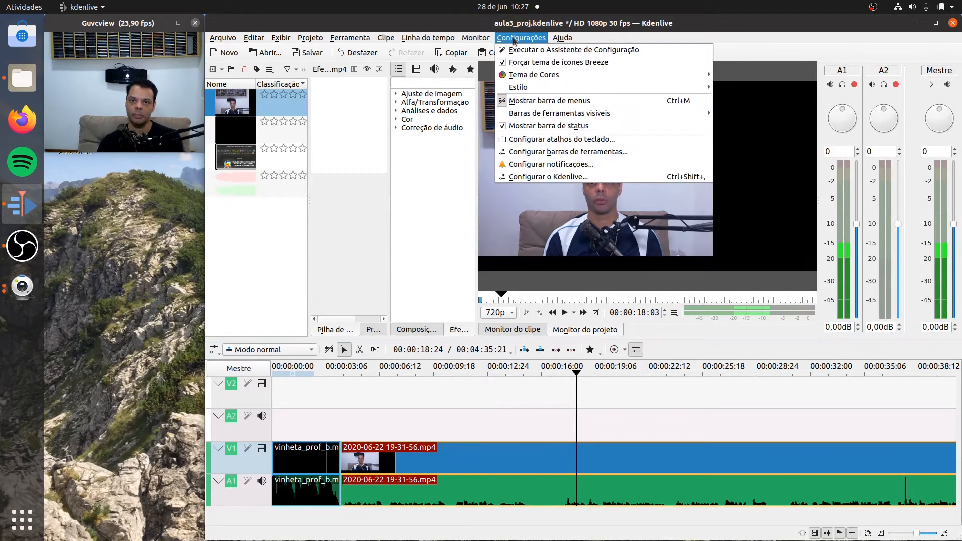
{"action": "left_click", "coordinate": [537, 177]}
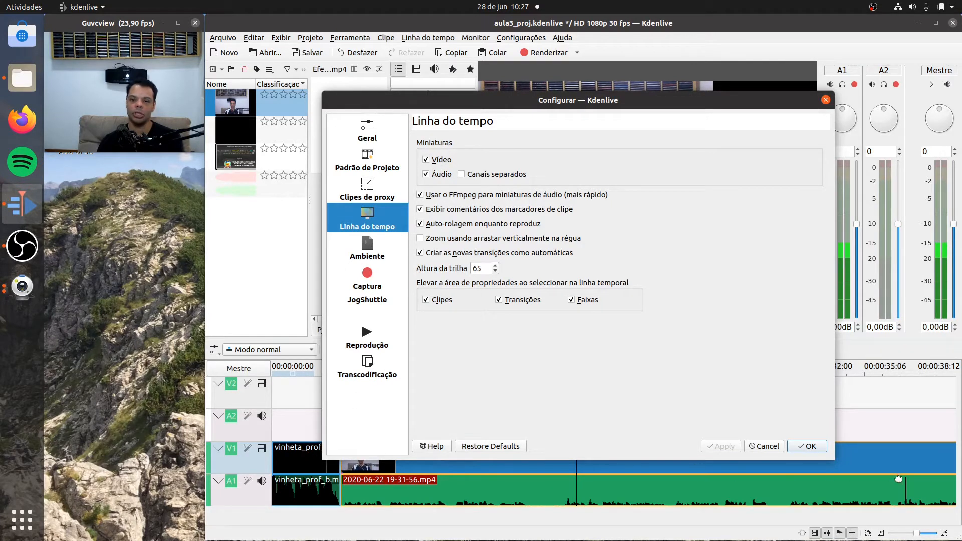
{"action": "left_click", "coordinate": [462, 175]}
{"action": "left_click", "coordinate": [720, 445]}
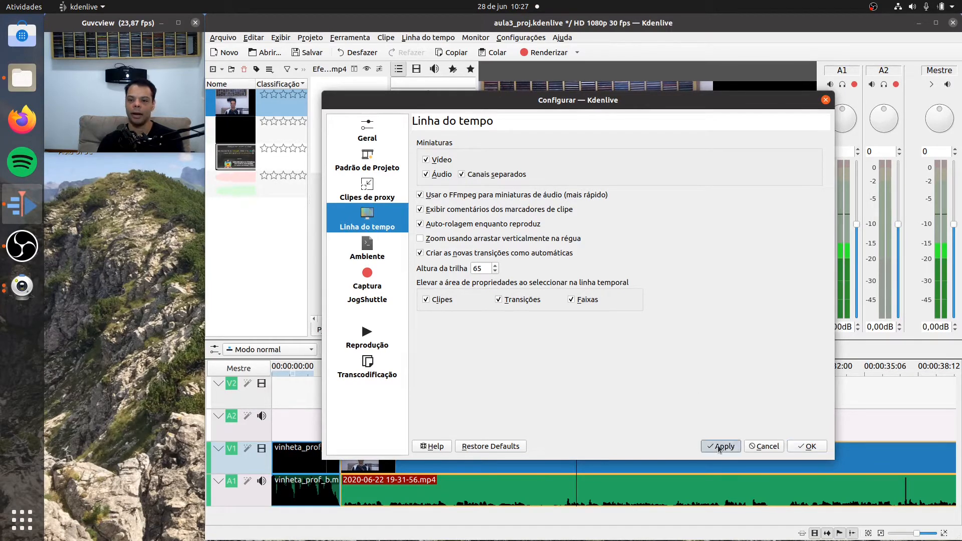
{"action": "left_click", "coordinate": [804, 446]}
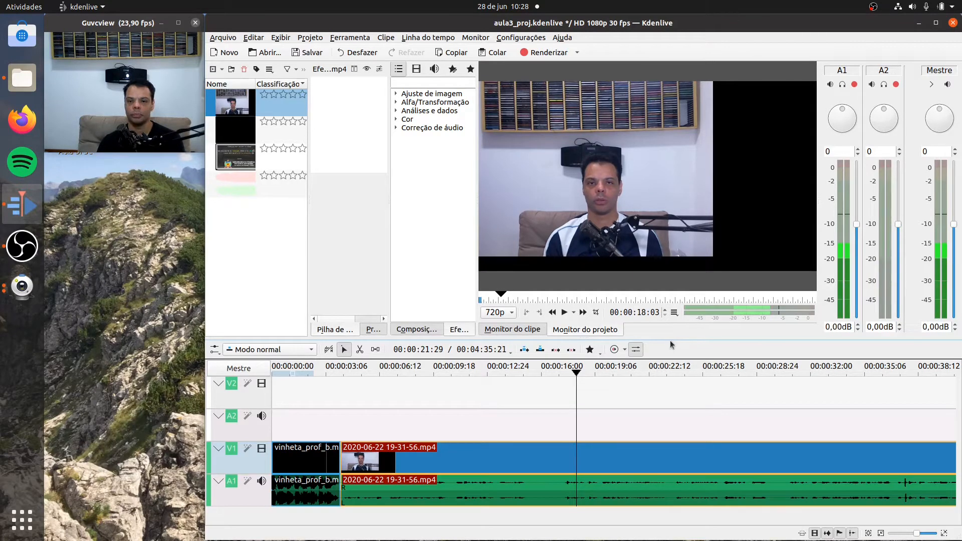
- Enlarge the timeline area and increase the height of audio track A1 to show its waveforms larger
{"action": "left_click_drag", "start_coordinate": [672, 339], "coordinate": [671, 247]}
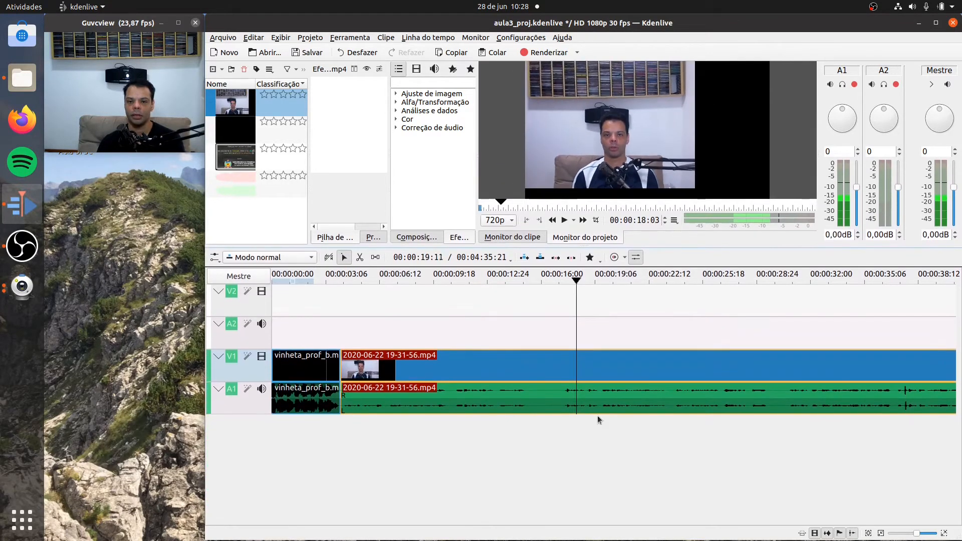
{"action": "left_click", "coordinate": [599, 421]}
{"action": "left_click_drag", "start_coordinate": [264, 419], "coordinate": [256, 486]}
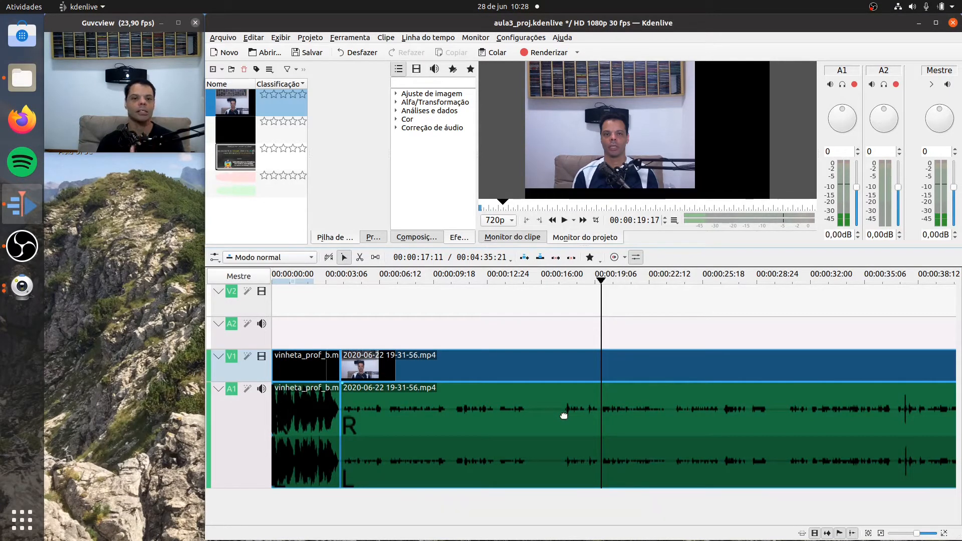
- Play the recorded clip from about 00:00:08:19 to 00:00:18:11, comparing the speech and silence with the waveform
{"action": "left_click", "coordinate": [601, 283]}
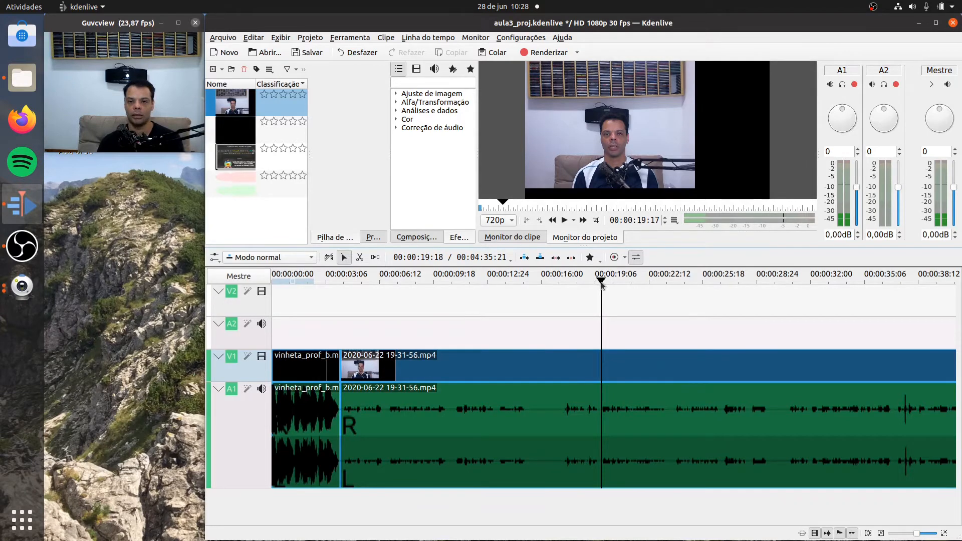
{"action": "left_click_drag", "start_coordinate": [602, 285], "coordinate": [418, 289]}
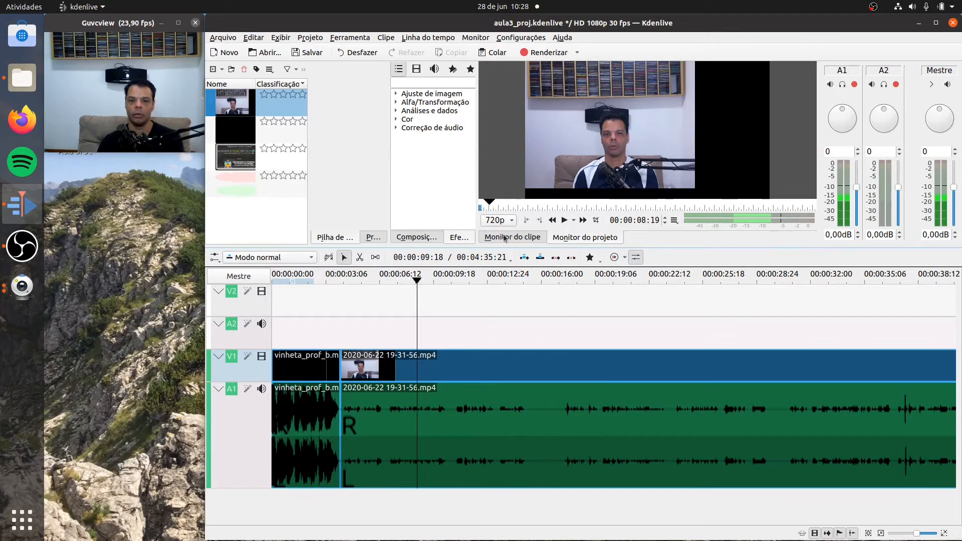
{"action": "left_click", "coordinate": [564, 221]}
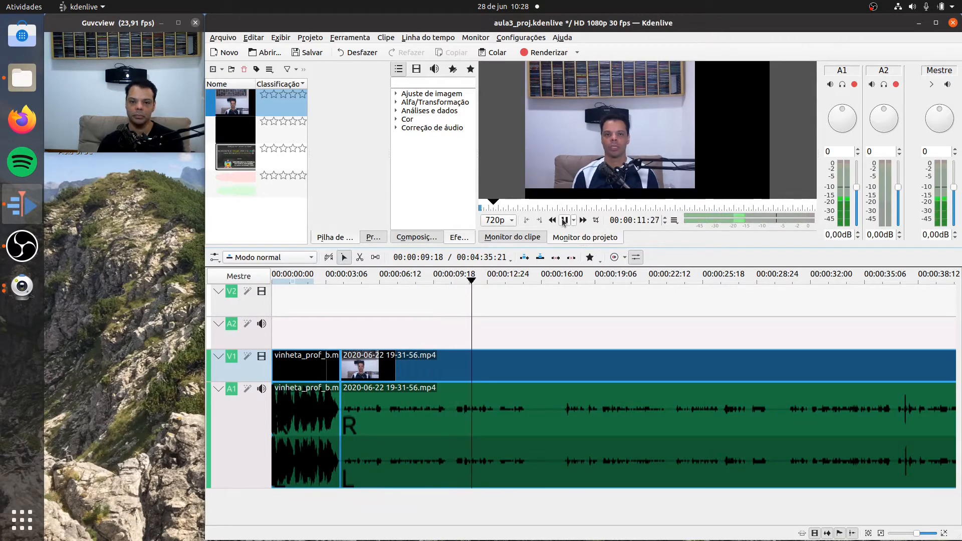
{"action": "right_click", "coordinate": [563, 222]}
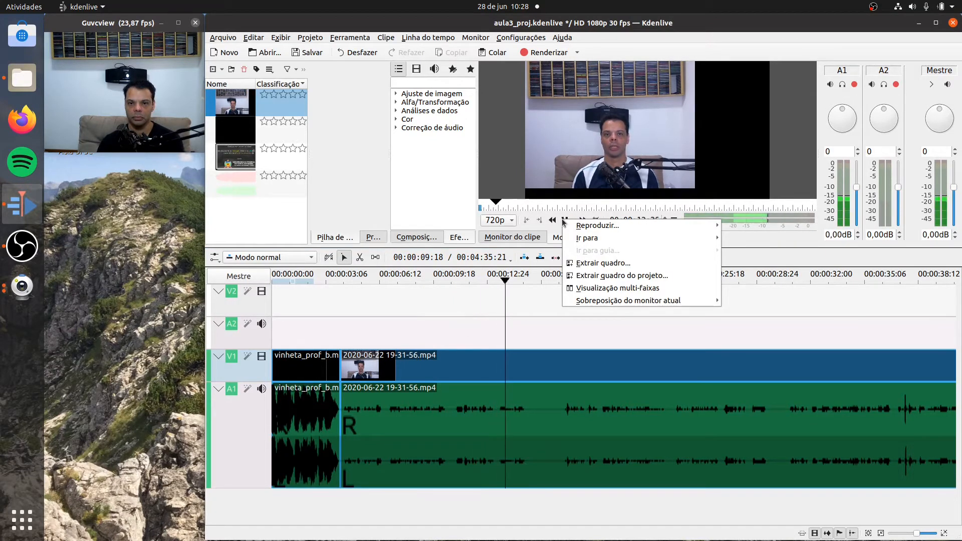
{"action": "left_click", "coordinate": [562, 221]}
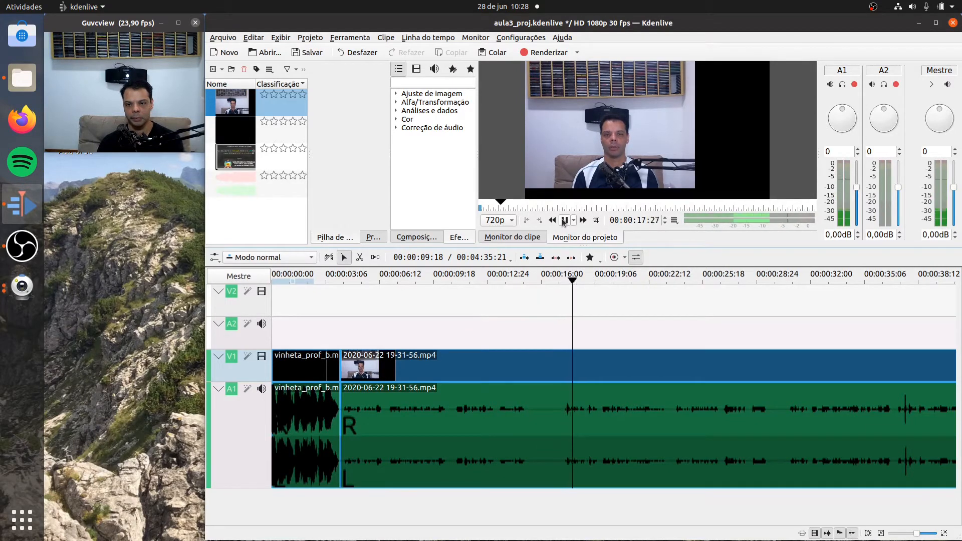
{"action": "left_click", "coordinate": [563, 220]}
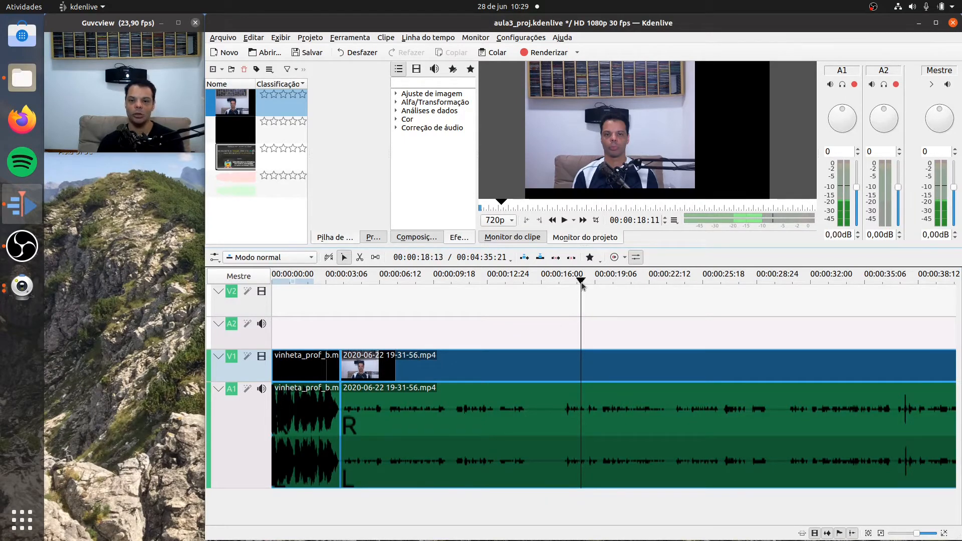
- Play the speech around 00:00:10:02 to 00:00:12:02 to find the cut point, and split the recorded clip at about 00:00:10:24
{"action": "left_click_drag", "start_coordinate": [582, 287], "coordinate": [440, 286]}
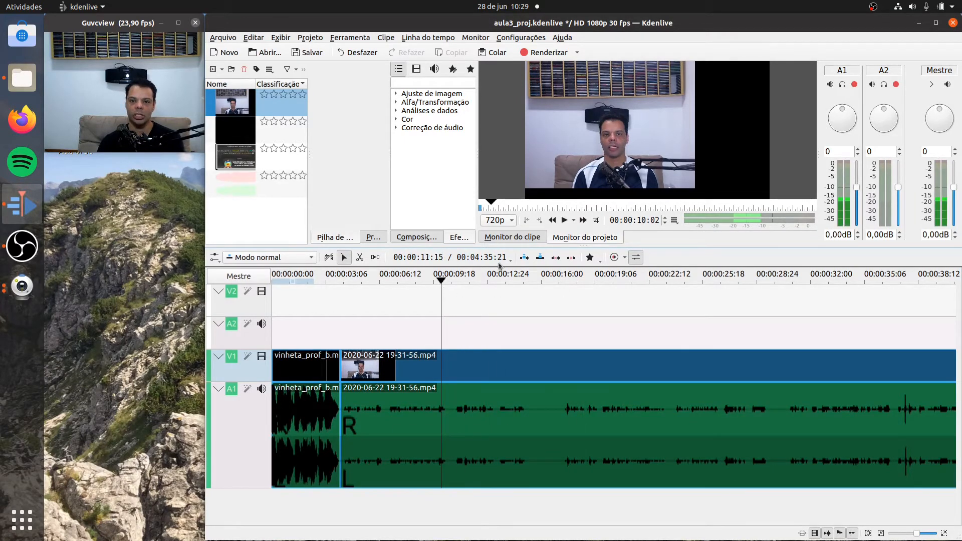
{"action": "left_click", "coordinate": [562, 222]}
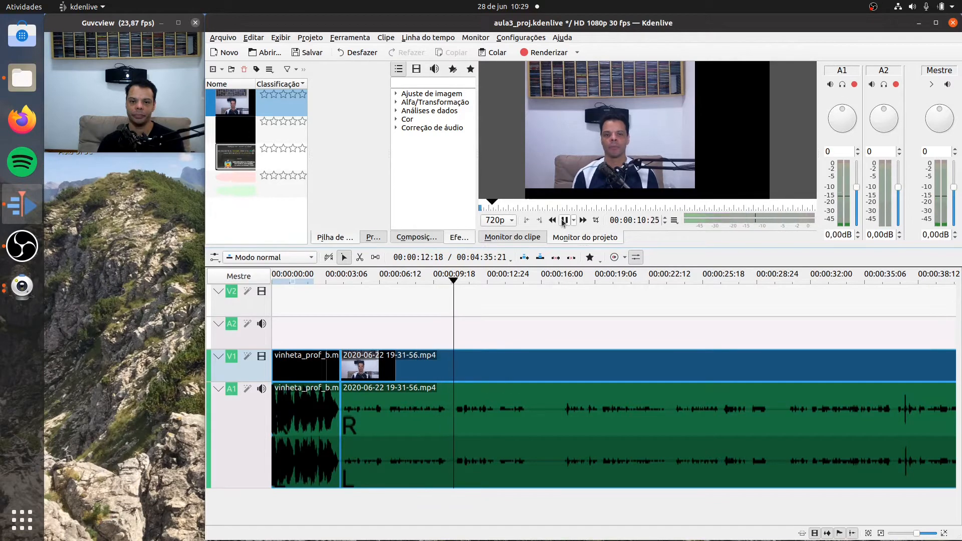
{"action": "left_click", "coordinate": [563, 222]}
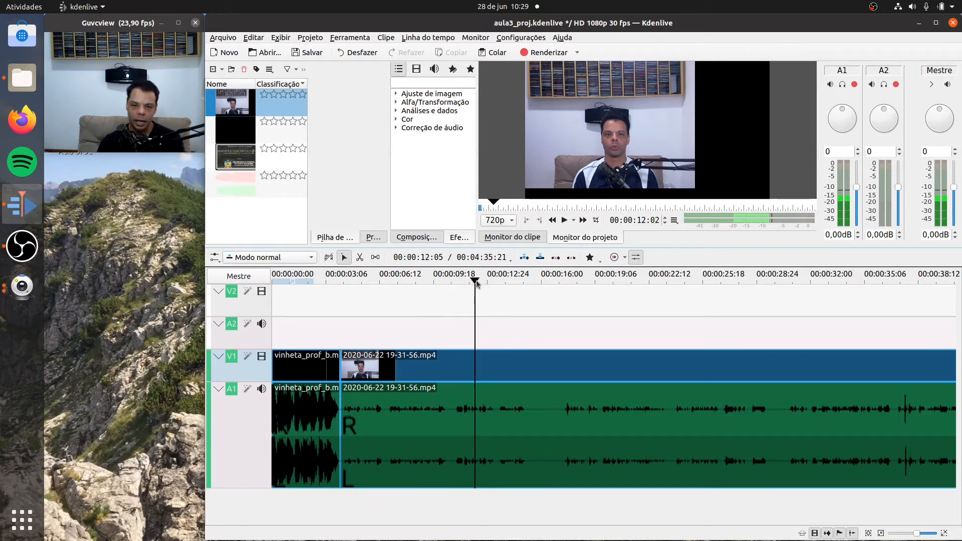
{"action": "left_click_drag", "start_coordinate": [475, 284], "coordinate": [456, 284]}
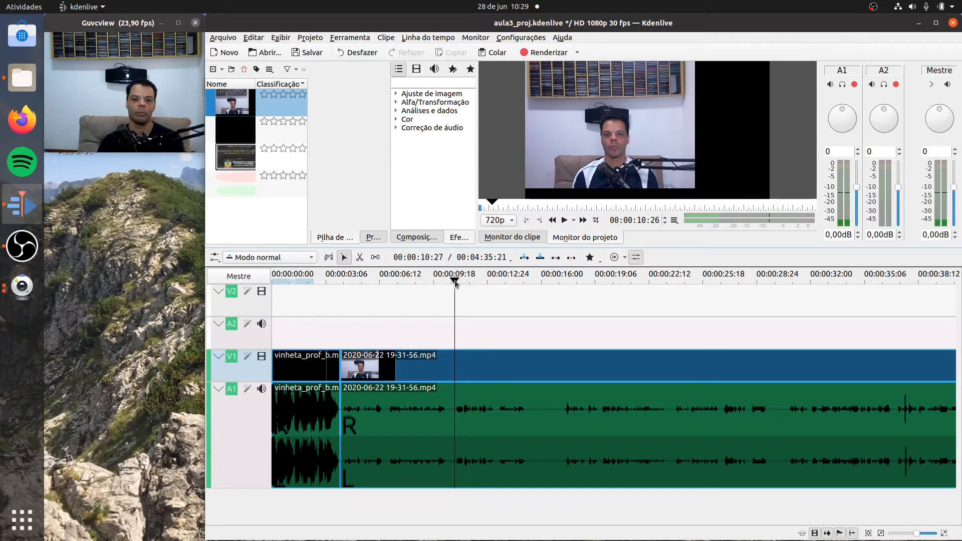
{"action": "left_click", "coordinate": [565, 221]}
{"action": "left_click", "coordinate": [564, 221]}
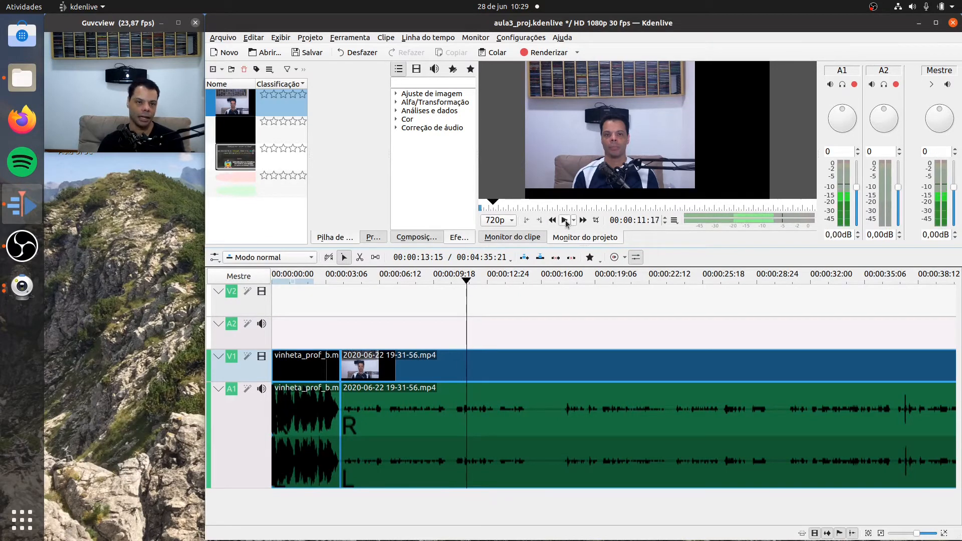
{"action": "left_click_drag", "start_coordinate": [466, 283], "coordinate": [454, 284]}
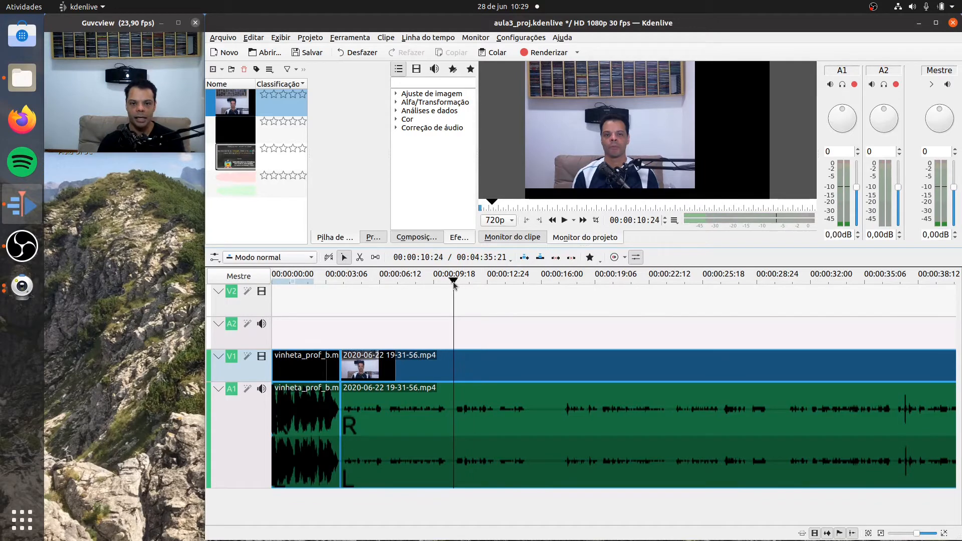
{"action": "left_click_drag", "start_coordinate": [454, 284], "coordinate": [453, 284]}
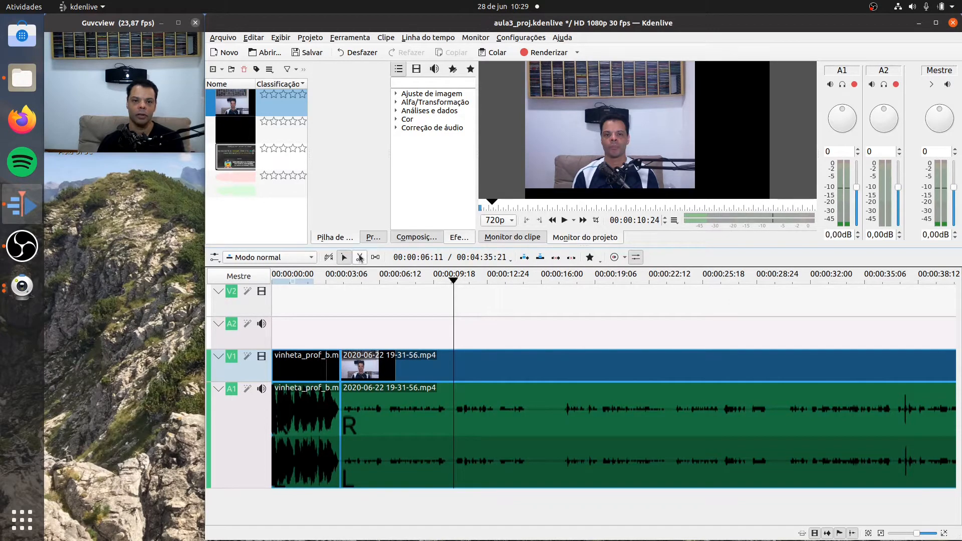
{"action": "left_click", "coordinate": [360, 257]}
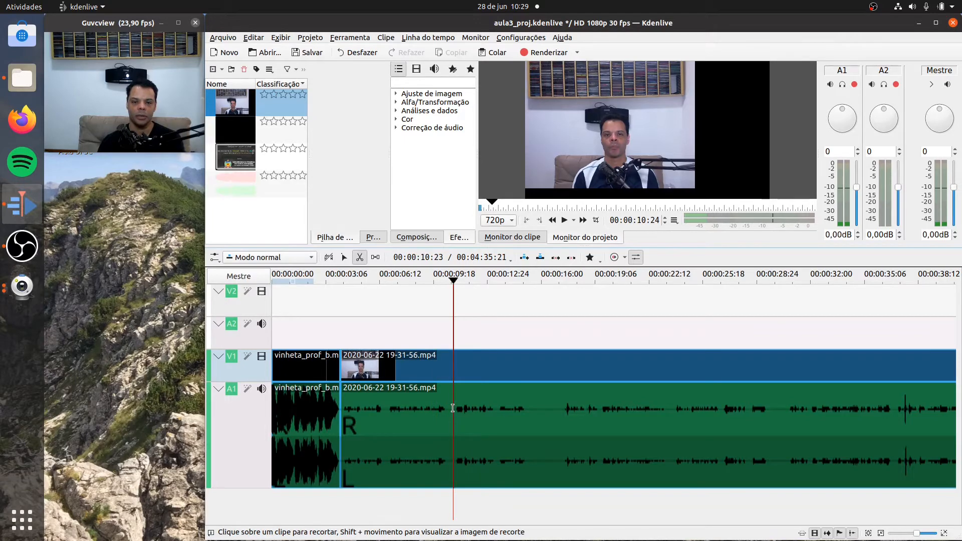
{"action": "left_click", "coordinate": [453, 407]}
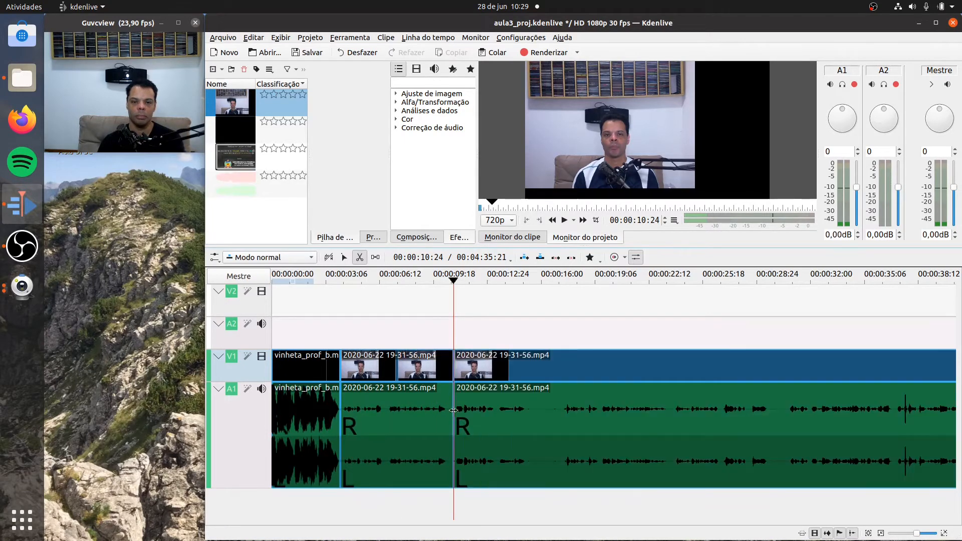
- Play the recorded clip on from the cut to 00:00:23:19, and split it at about 00:00:17:10, just before the speech resumes
{"action": "left_click", "coordinate": [562, 222]}
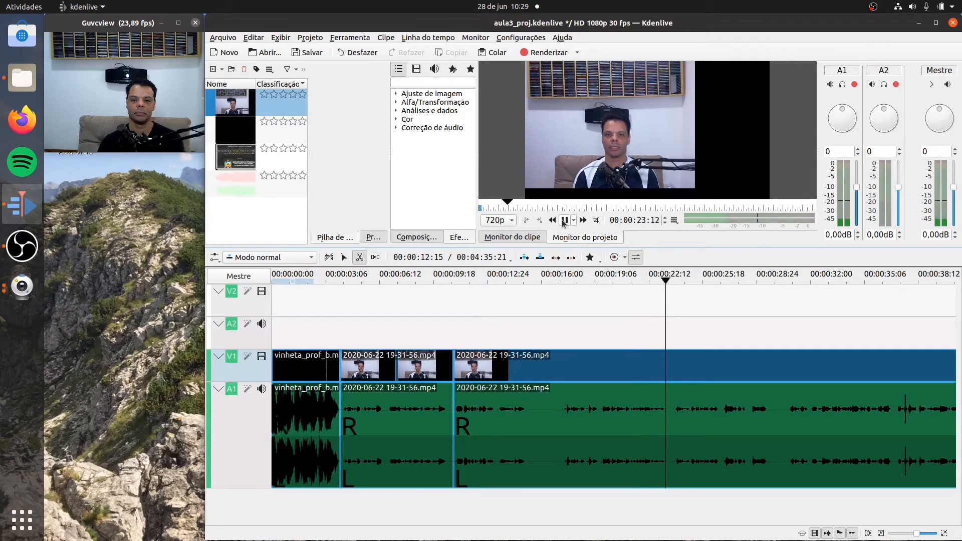
{"action": "left_click", "coordinate": [564, 220]}
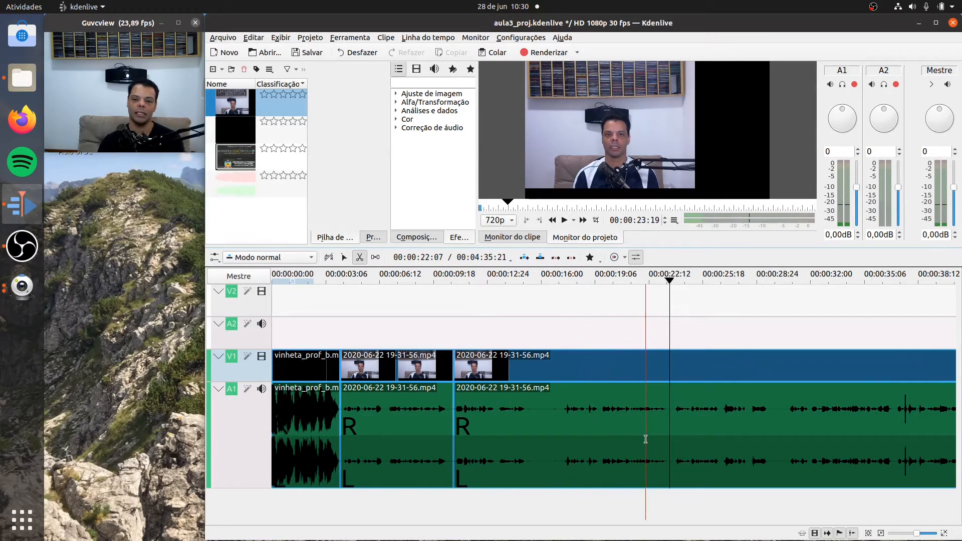
{"action": "left_click", "coordinate": [563, 442]}
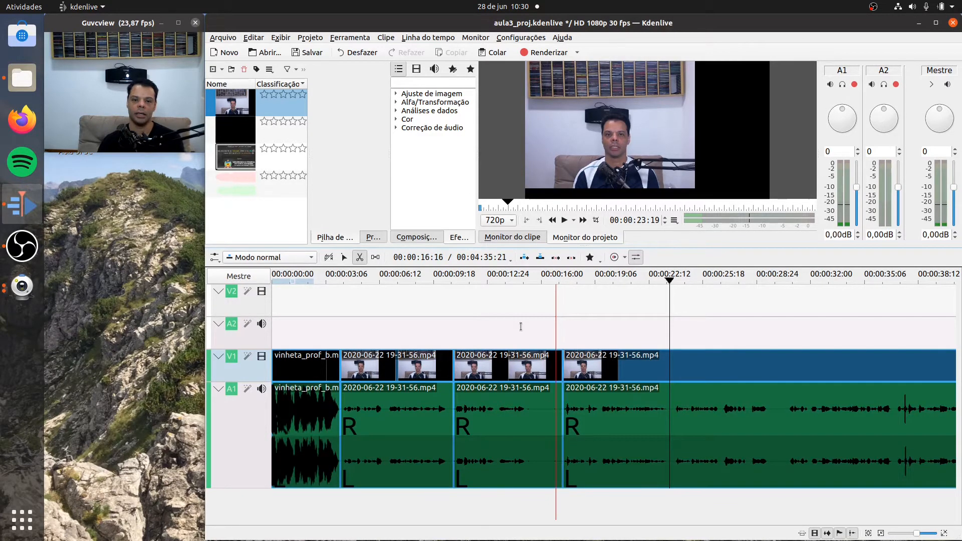
- Delete the unwanted segment between the two cuts and remove the empty space it leaves on the timeline
{"action": "left_click", "coordinate": [344, 258]}
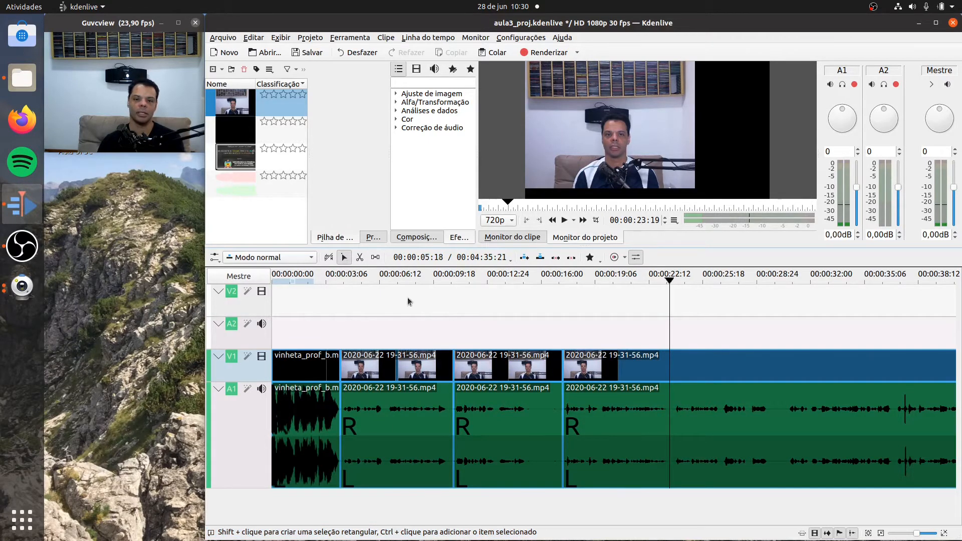
{"action": "left_click", "coordinate": [511, 411]}
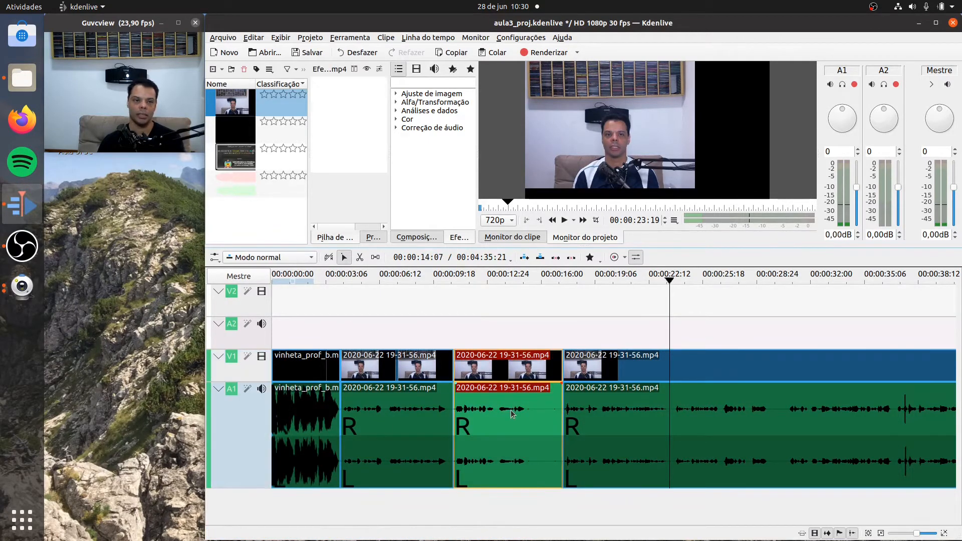
{"action": "right_click", "coordinate": [510, 413]}
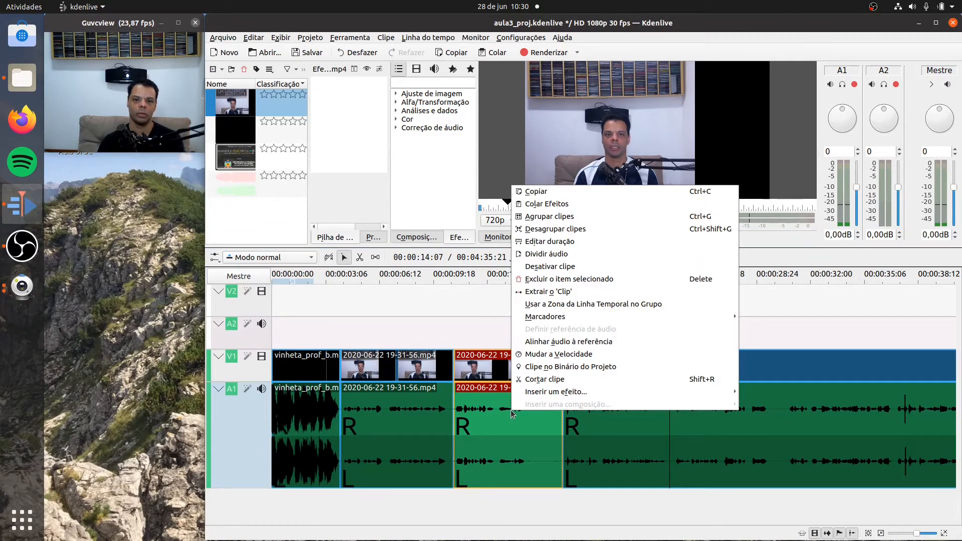
{"action": "left_click", "coordinate": [597, 279]}
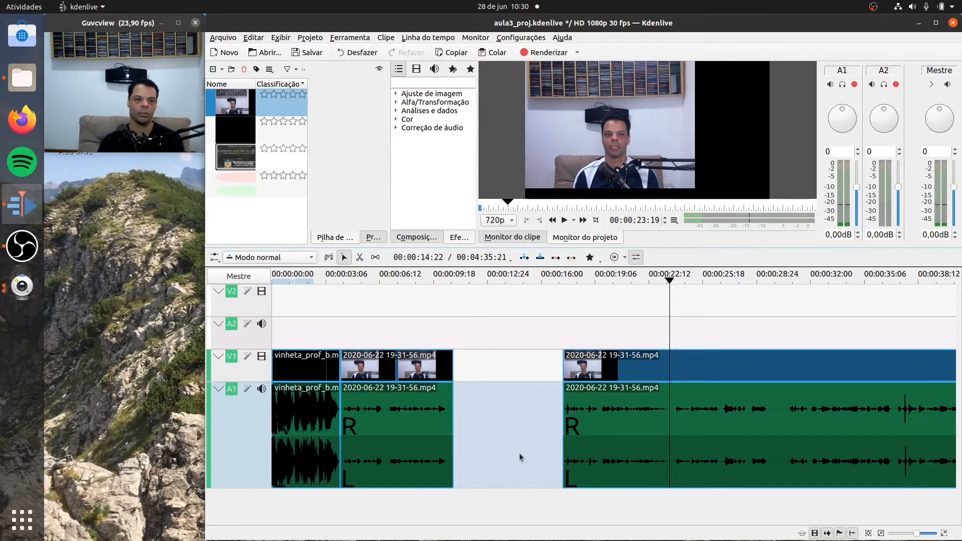
{"action": "right_click", "coordinate": [493, 415]}
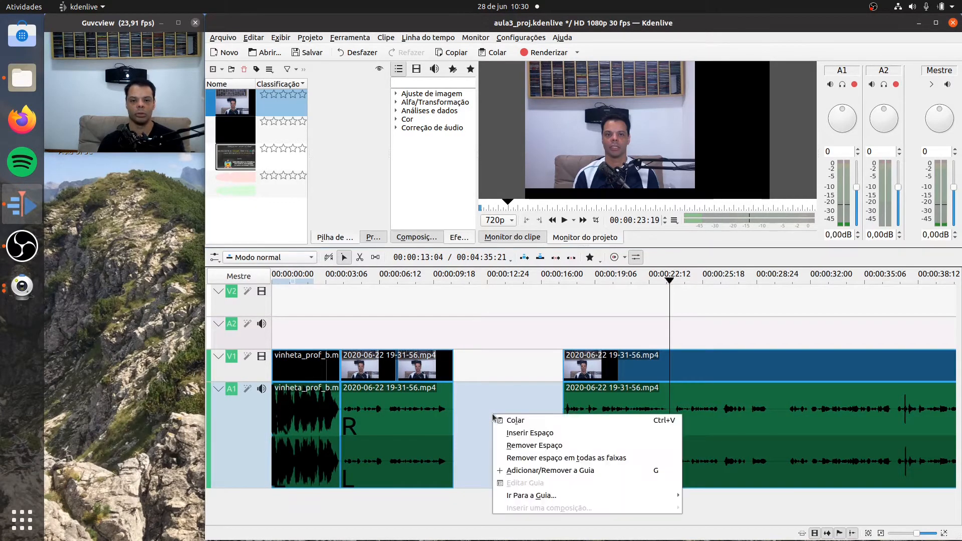
{"action": "left_click", "coordinate": [528, 445]}
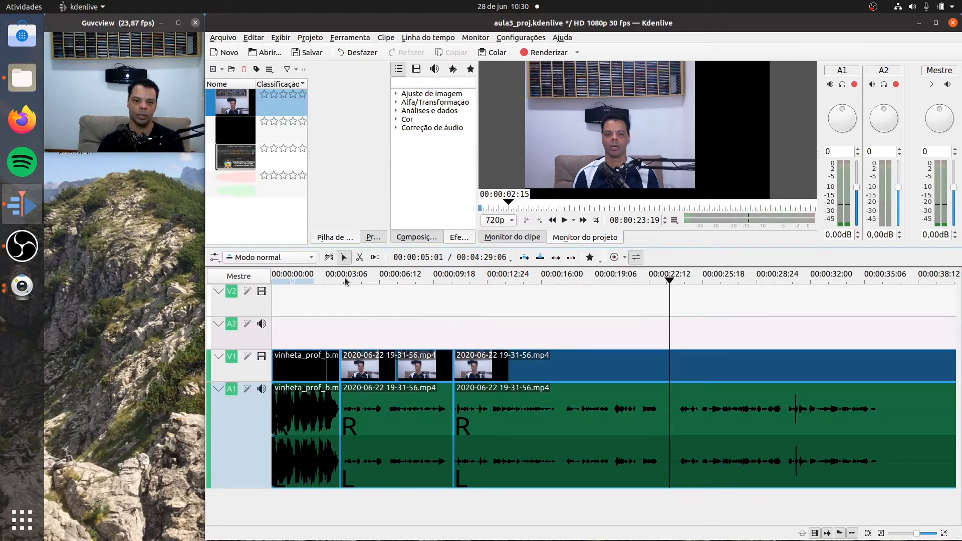
- Play the timeline from the end of the intro to 00:00:17:03 to check the joined cut
{"action": "left_click", "coordinate": [323, 278]}
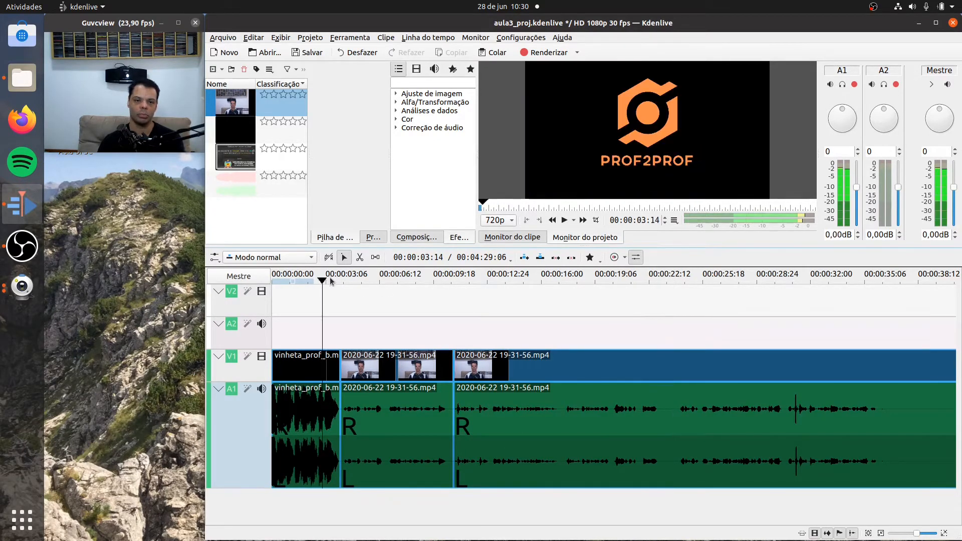
{"action": "left_click", "coordinate": [330, 279]}
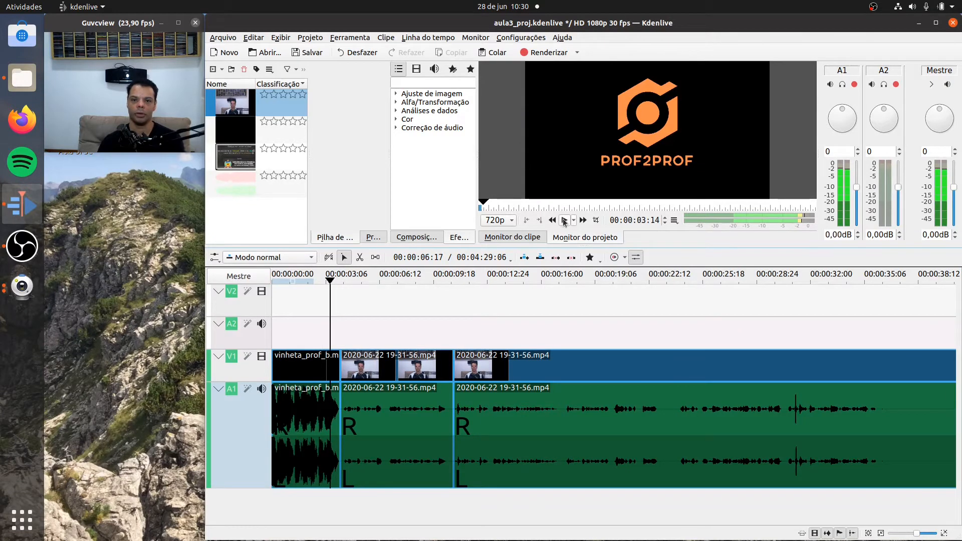
{"action": "left_click", "coordinate": [564, 221]}
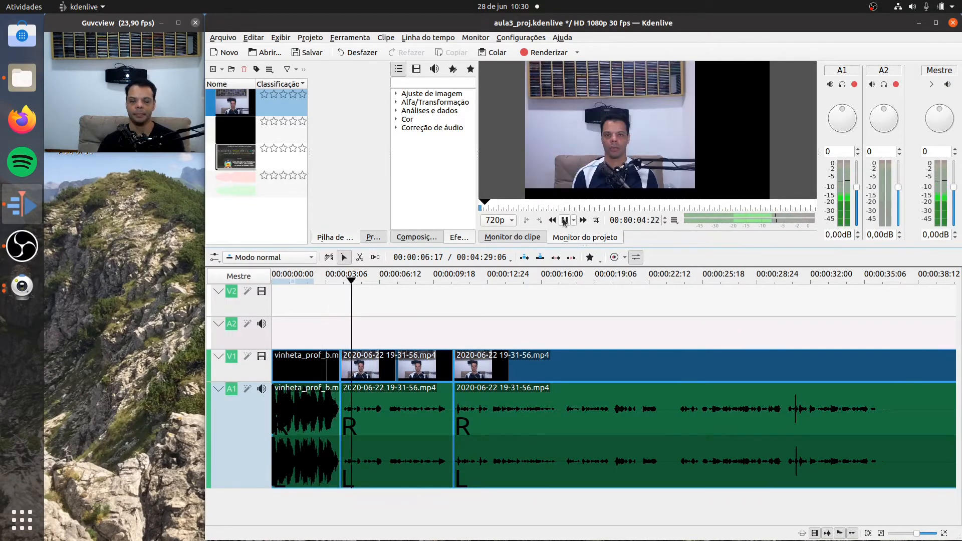
{"action": "right_click", "coordinate": [564, 221]}
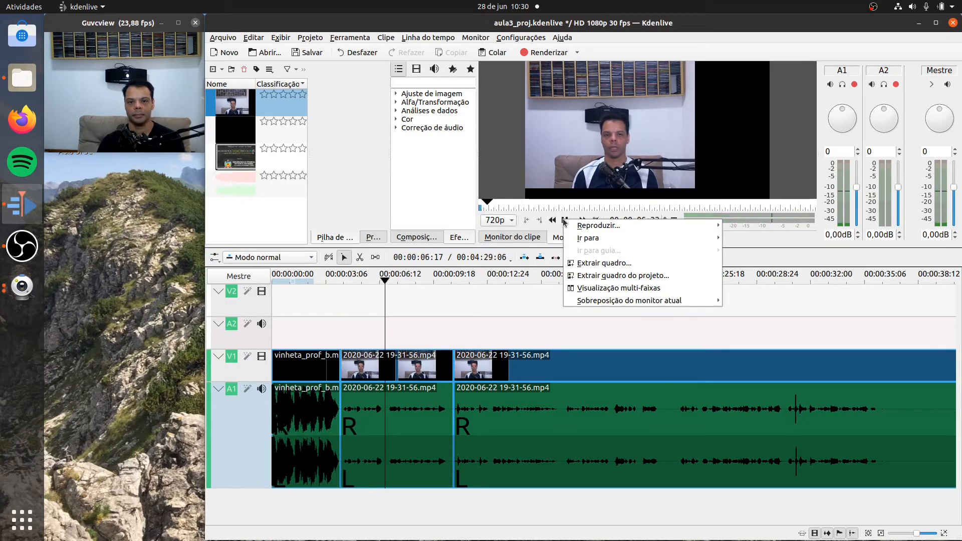
{"action": "key", "text": "Escape"}
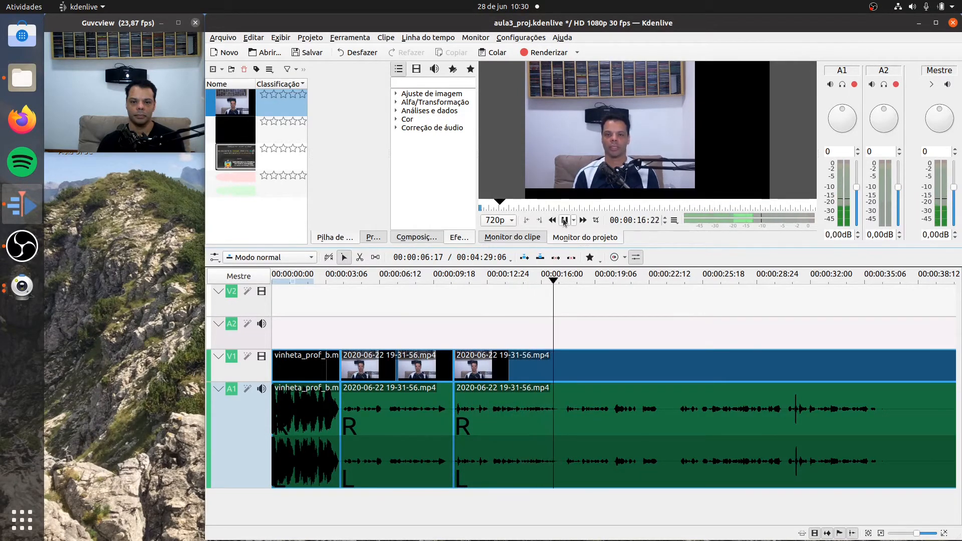
{"action": "left_click", "coordinate": [564, 220]}
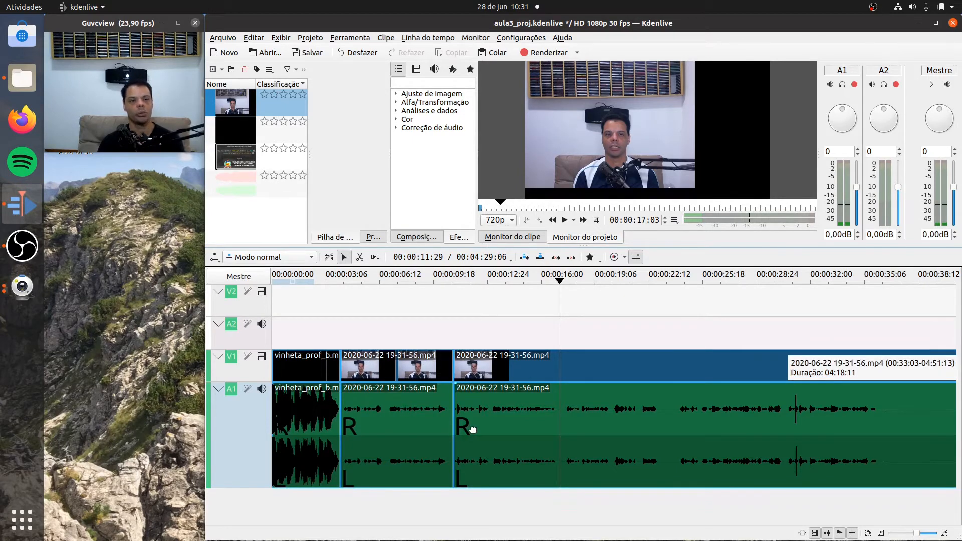
- Split the recorded clip at about 00:00:10:13, where the waveform goes silent just before the joint
{"action": "left_click", "coordinate": [944, 534]}
{"action": "left_click", "coordinate": [944, 534]}
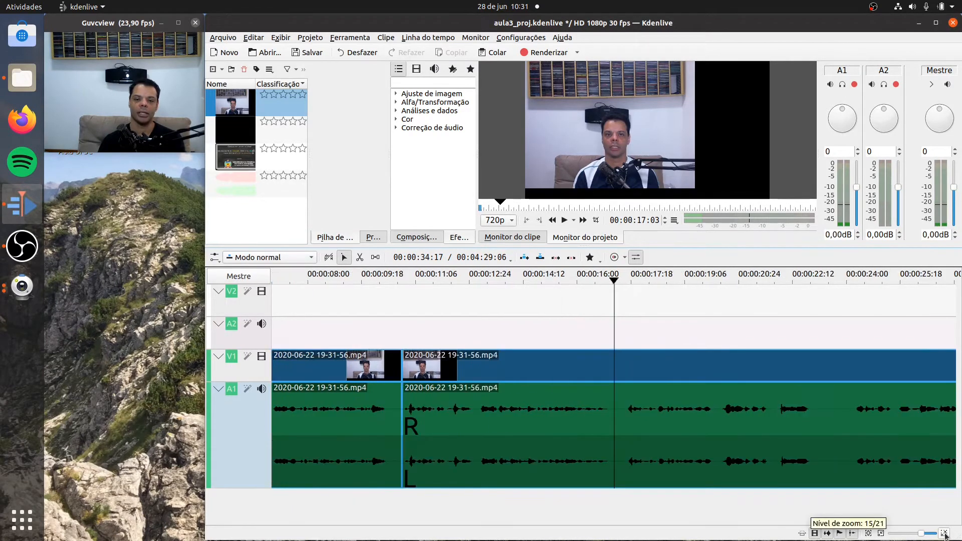
{"action": "left_click", "coordinate": [944, 534]}
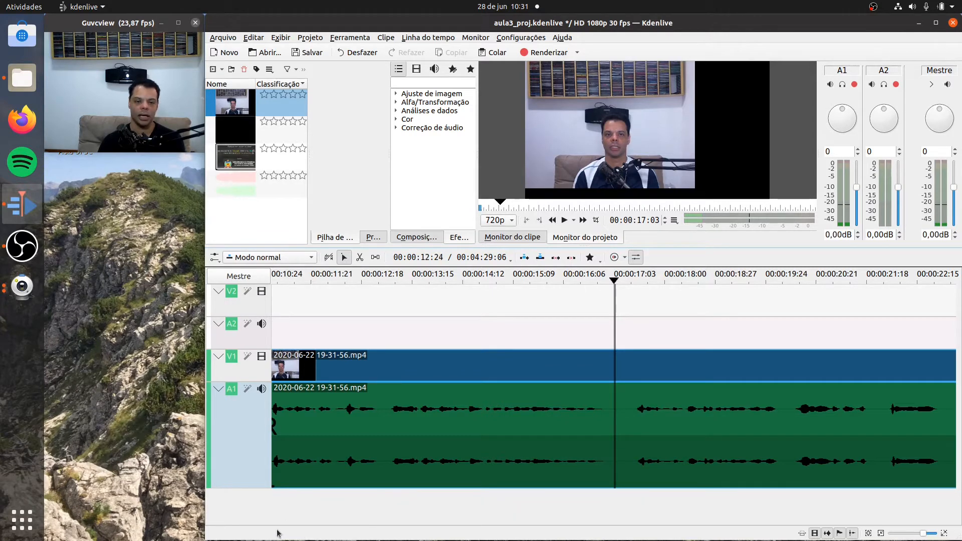
{"action": "left_click_drag", "start_coordinate": [283, 525], "coordinate": [279, 521]}
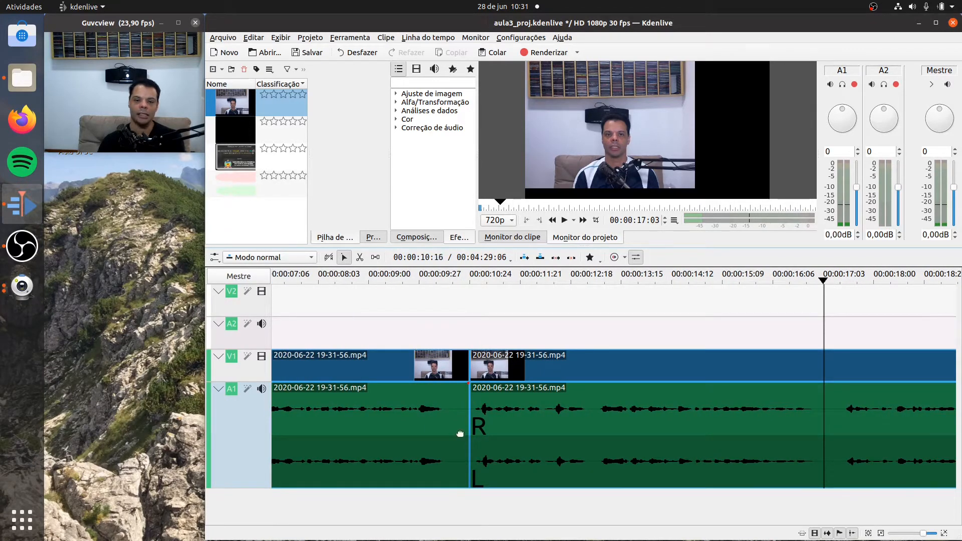
{"action": "left_click", "coordinate": [359, 257]}
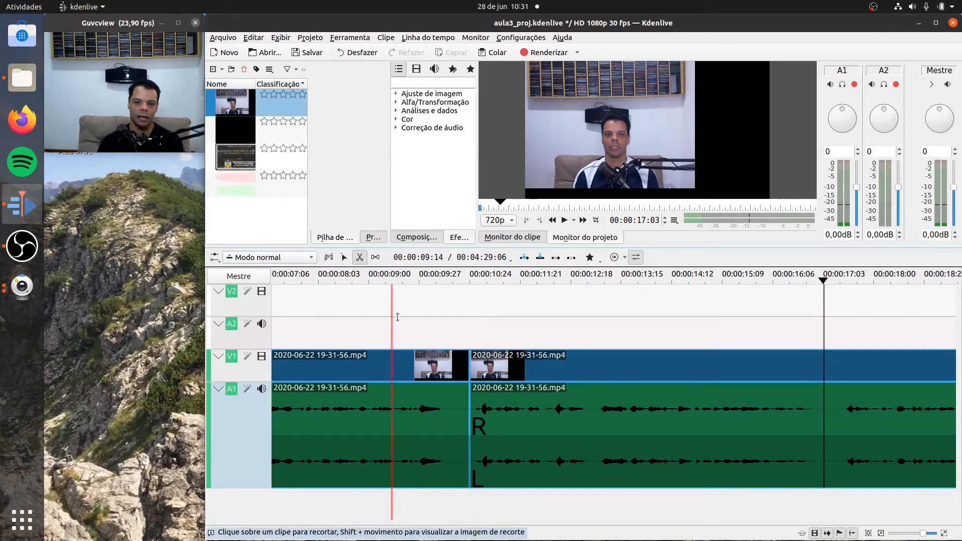
{"action": "left_click", "coordinate": [449, 404]}
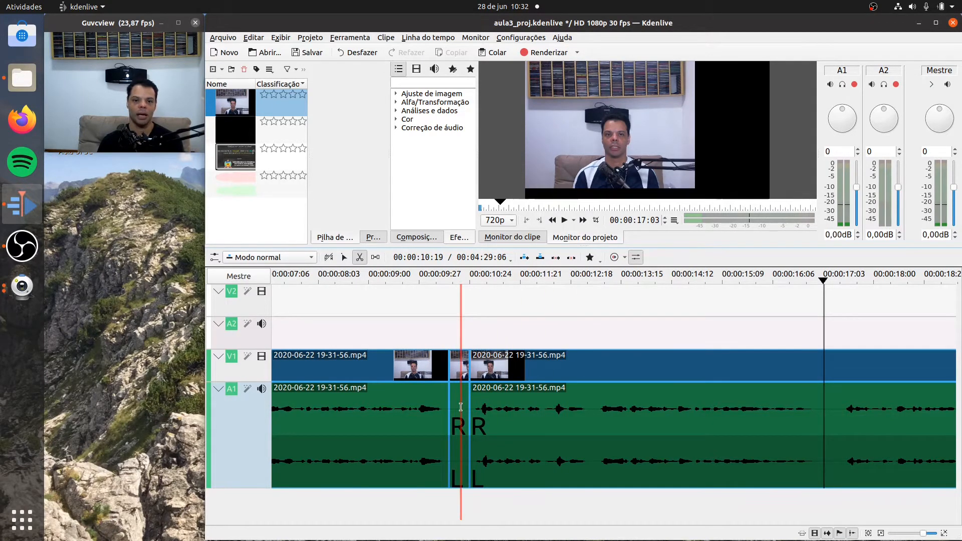
- Delete the short silent segment before the joint and remove the gap so the two clips meet
{"action": "left_click", "coordinate": [345, 258]}
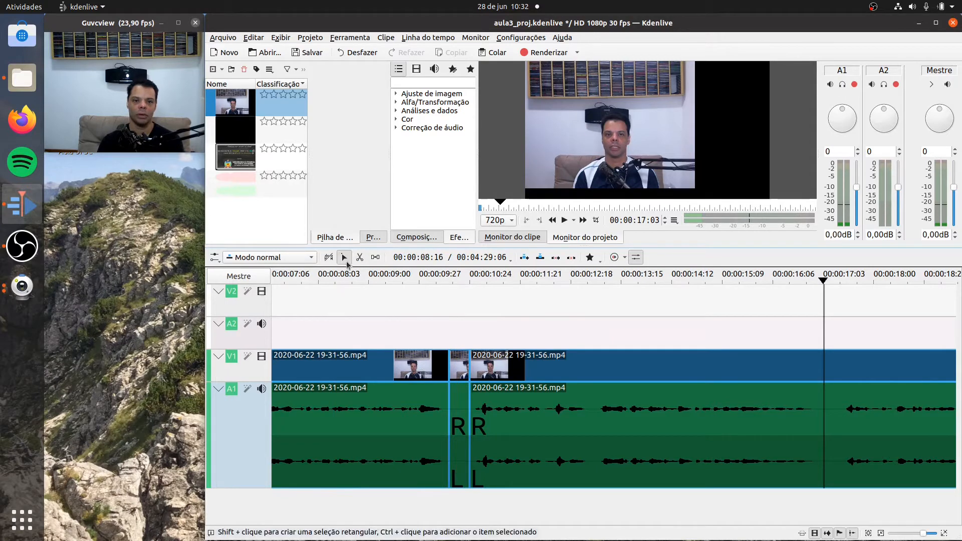
{"action": "left_click", "coordinate": [456, 394]}
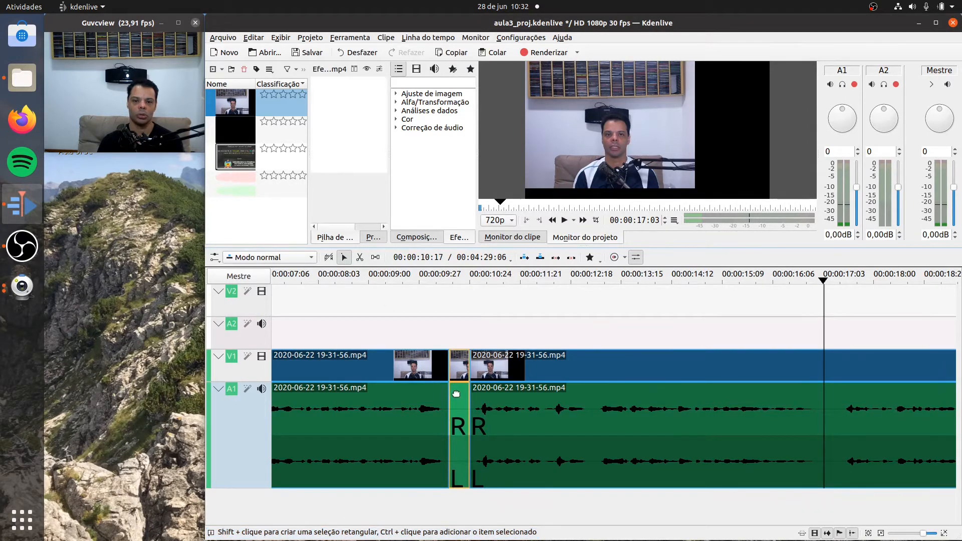
{"action": "right_click", "coordinate": [456, 394]}
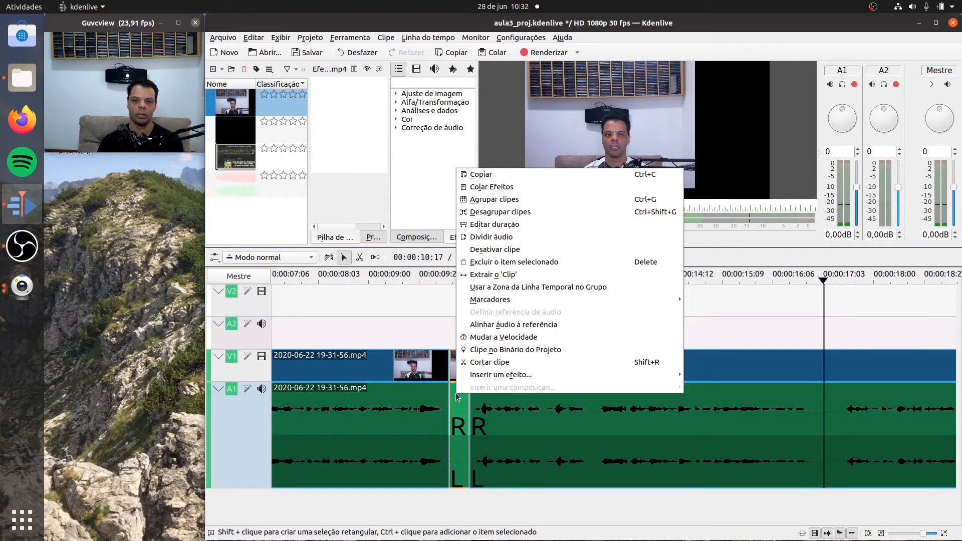
{"action": "left_click", "coordinate": [499, 262]}
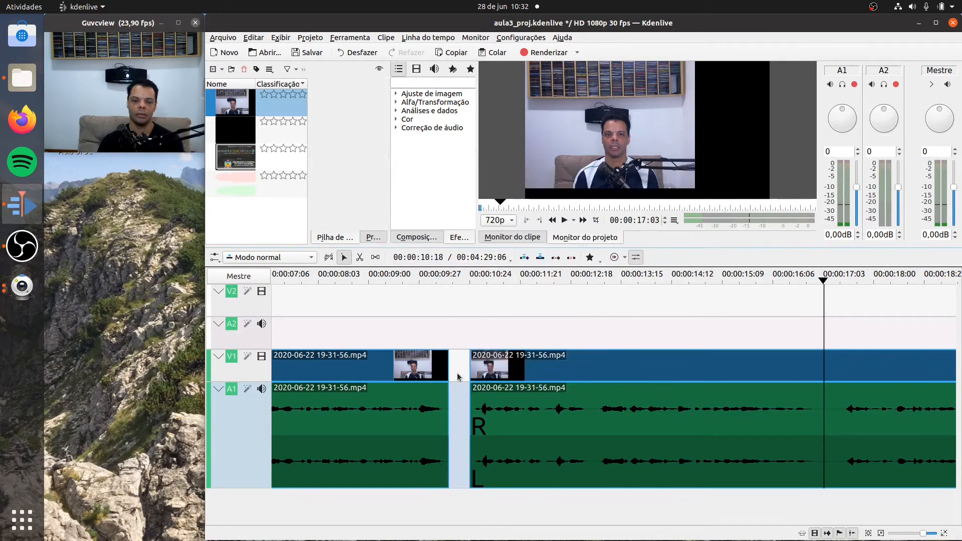
{"action": "right_click", "coordinate": [460, 398]}
{"action": "left_click", "coordinate": [479, 424]}
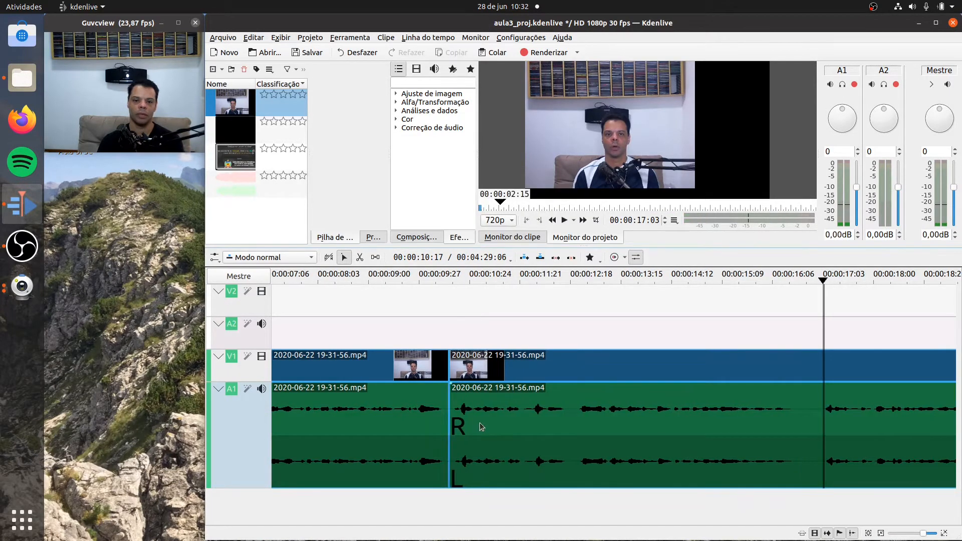
- Play the timeline from before the joint up to about 00:00:24:12 to check the cut and find the next passage to remove
{"action": "left_click", "coordinate": [280, 277]}
{"action": "left_click", "coordinate": [564, 221]}
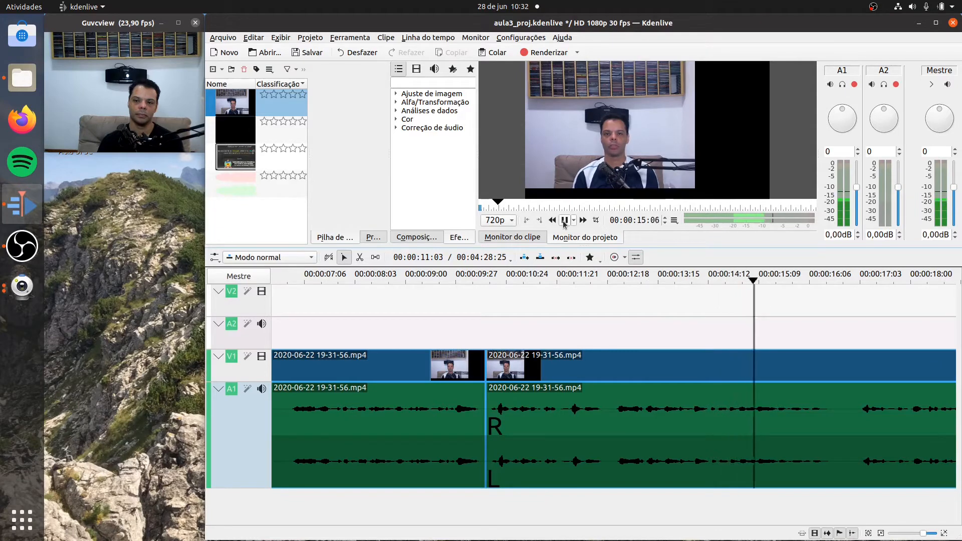
{"action": "left_click", "coordinate": [564, 221]}
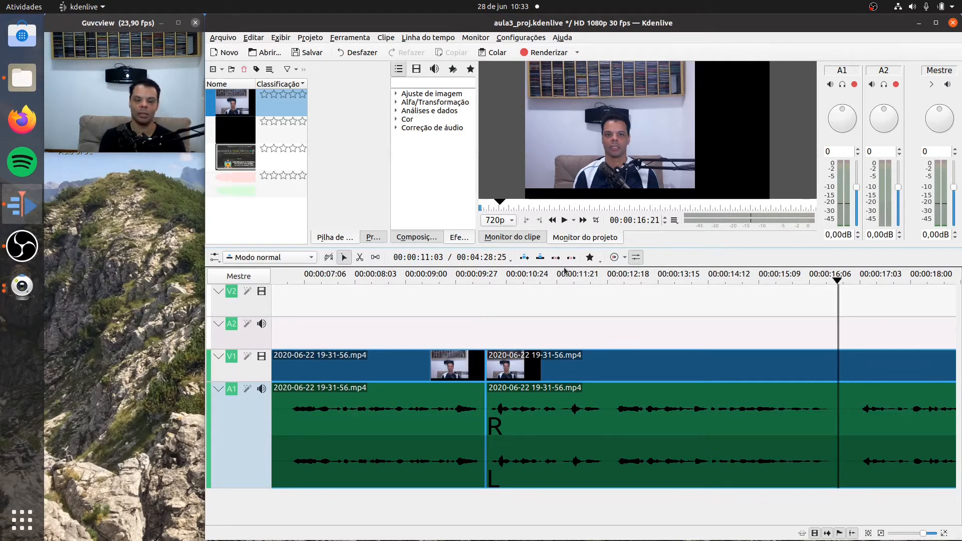
{"action": "left_click", "coordinate": [425, 278]}
{"action": "left_click", "coordinate": [566, 226]}
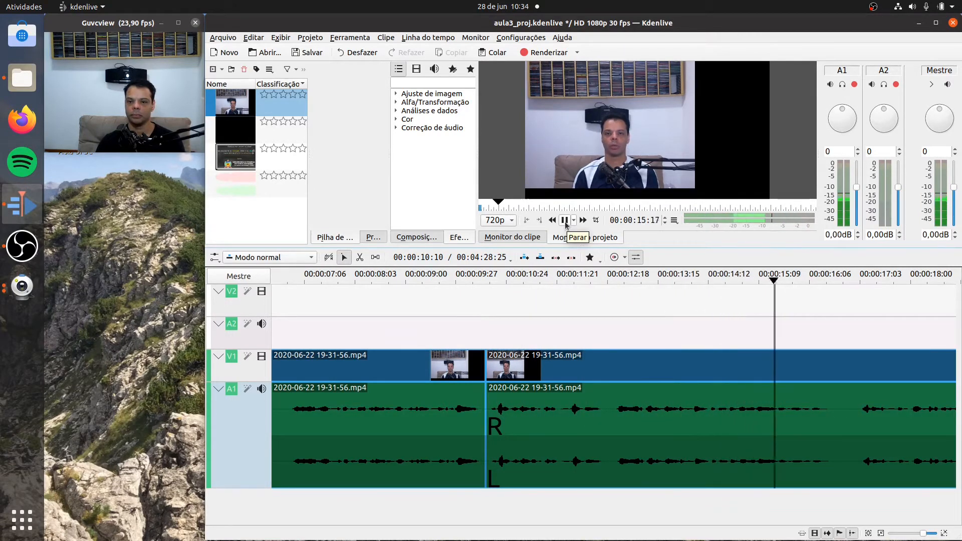
{"action": "left_click", "coordinate": [565, 220]}
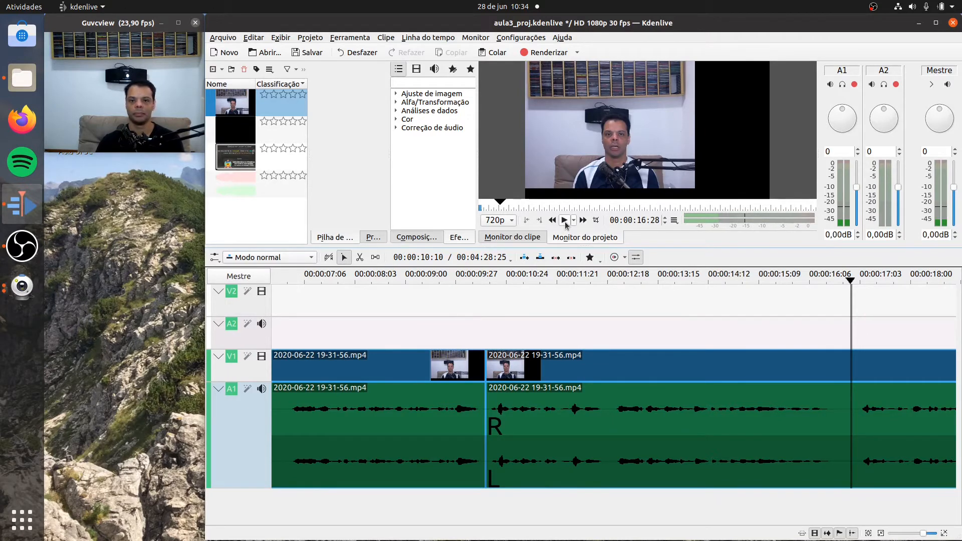
{"action": "left_click", "coordinate": [564, 220]}
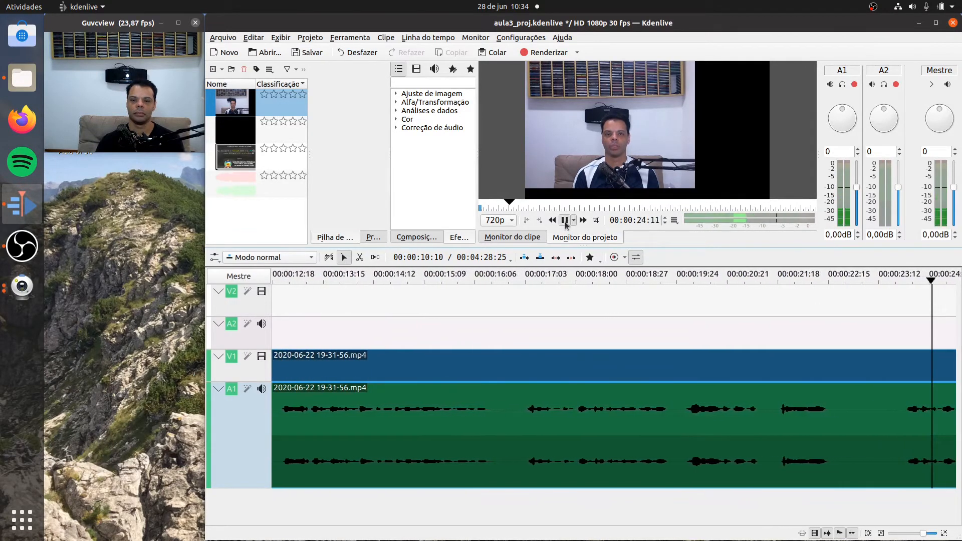
{"action": "left_click", "coordinate": [564, 221]}
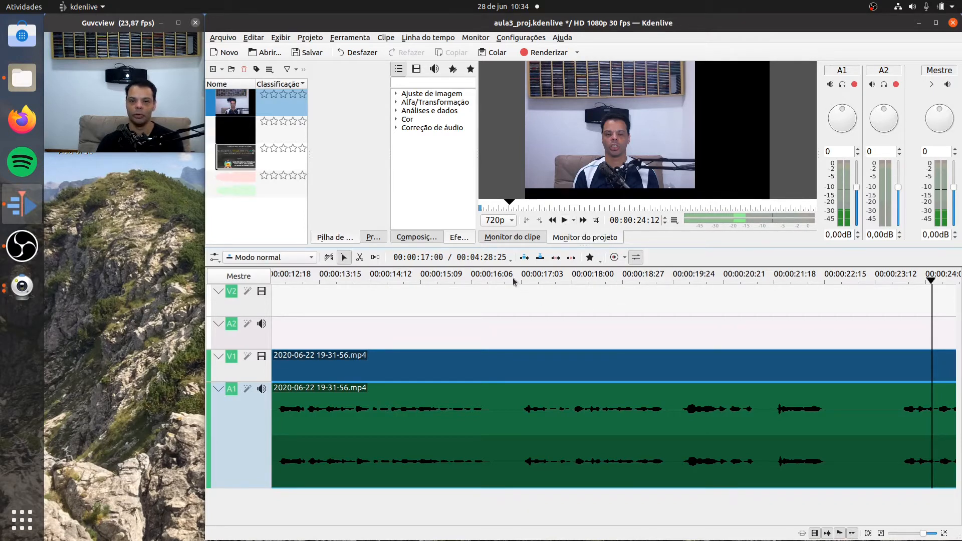
- Replay from just before the pause around 00:00:16:20 and split the recorded clip in the silence at 00:00:17:00
{"action": "left_click", "coordinate": [492, 280]}
{"action": "left_click", "coordinate": [564, 221]}
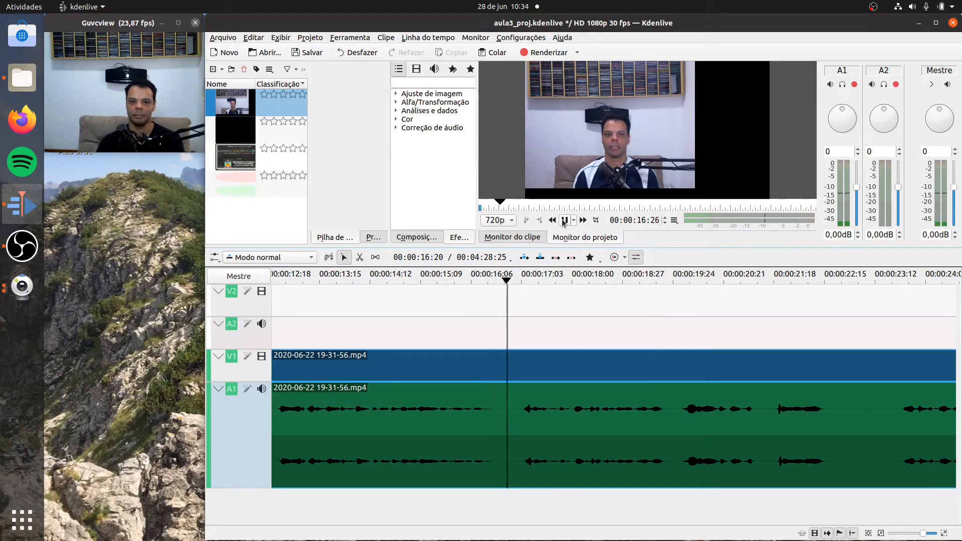
{"action": "left_click", "coordinate": [564, 221]}
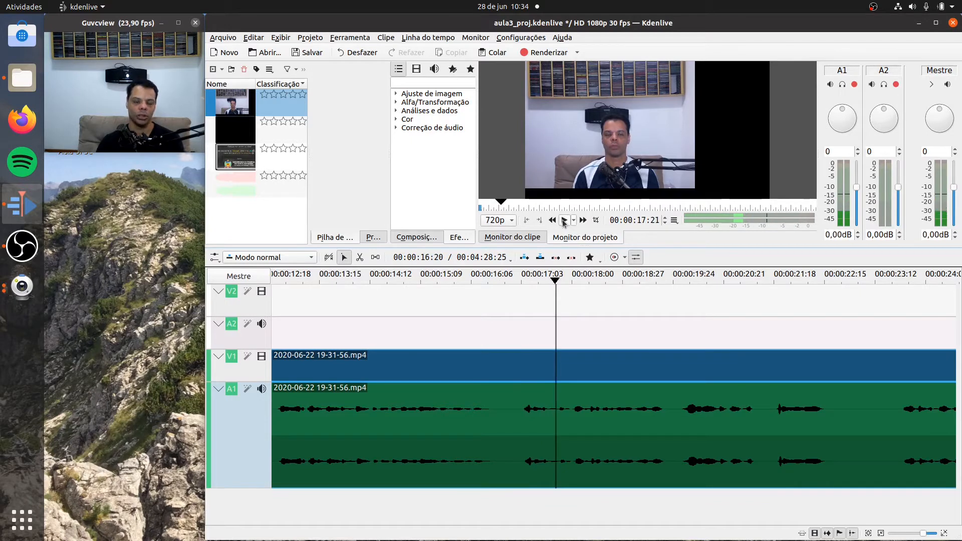
{"action": "left_click_drag", "start_coordinate": [555, 281], "coordinate": [517, 284]}
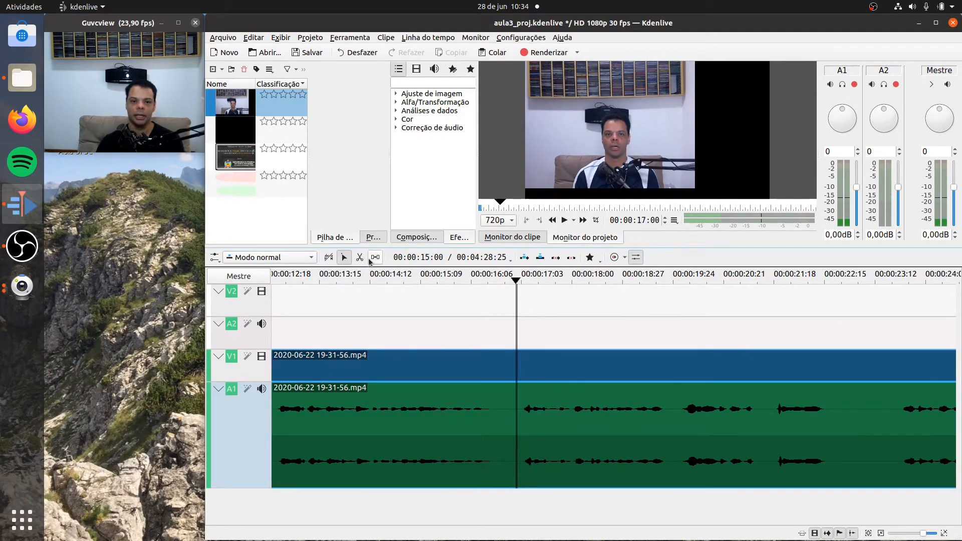
{"action": "left_click", "coordinate": [359, 257]}
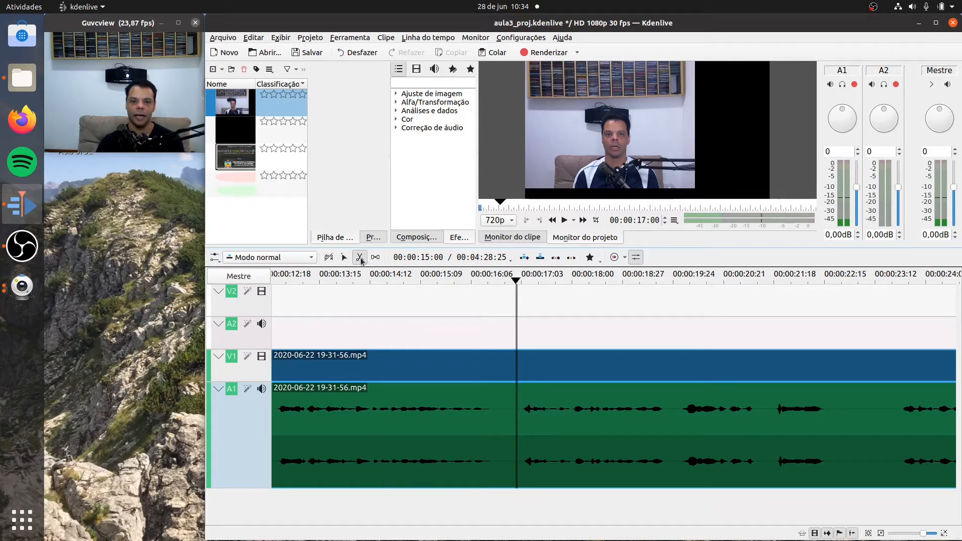
{"action": "left_click", "coordinate": [516, 409]}
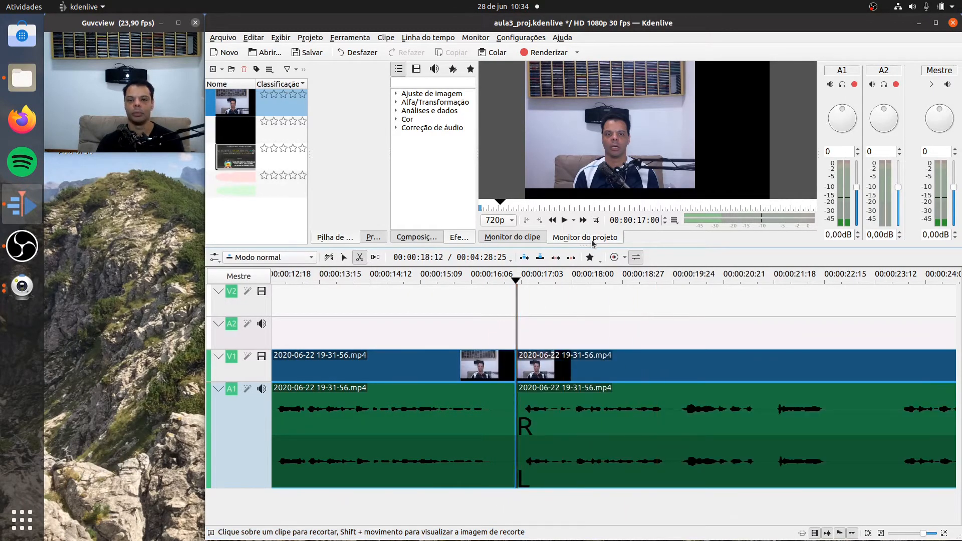
- Play on from the cut to 00:00:24:11 and split the clip at about 00:00:23:24, just before the speech resumes
{"action": "left_click", "coordinate": [564, 220]}
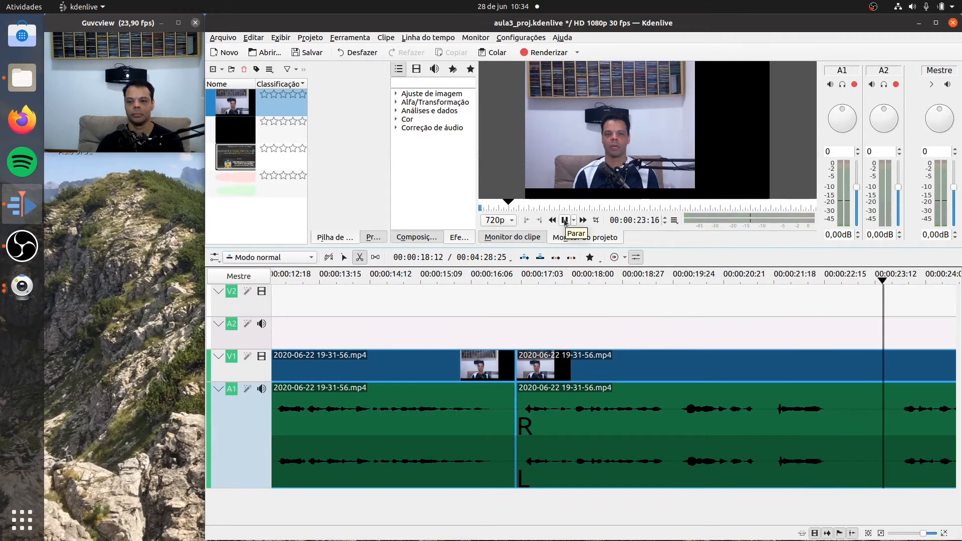
{"action": "left_click", "coordinate": [565, 220]}
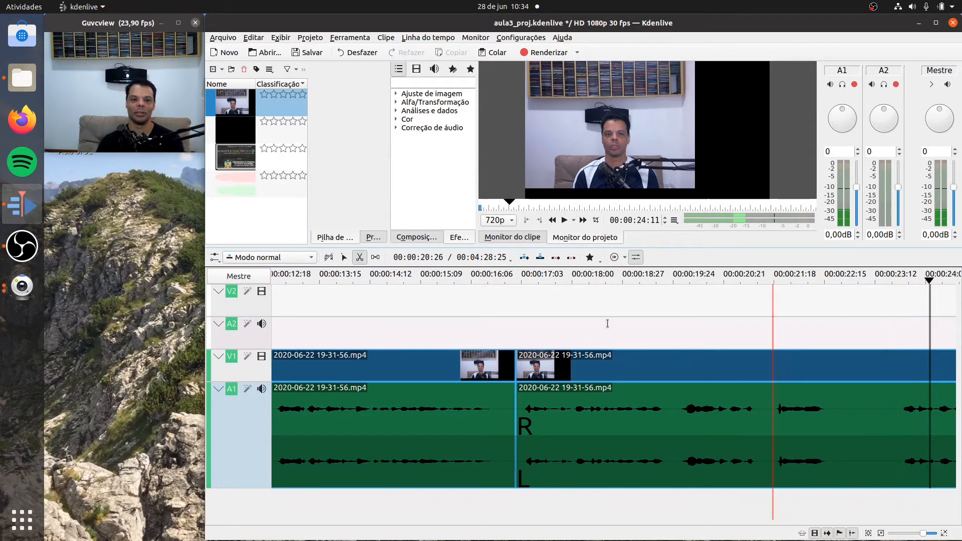
{"action": "left_click", "coordinate": [897, 404]}
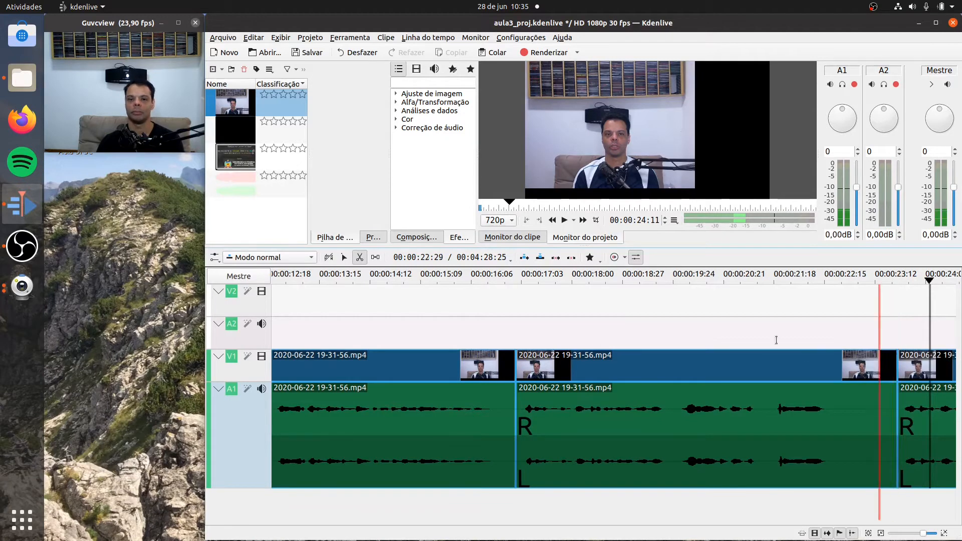
- Delete the segment between the cuts at 00:00:17:00 and 00:00:23:24 and remove the empty space it leaves on the timeline
{"action": "left_click", "coordinate": [346, 258]}
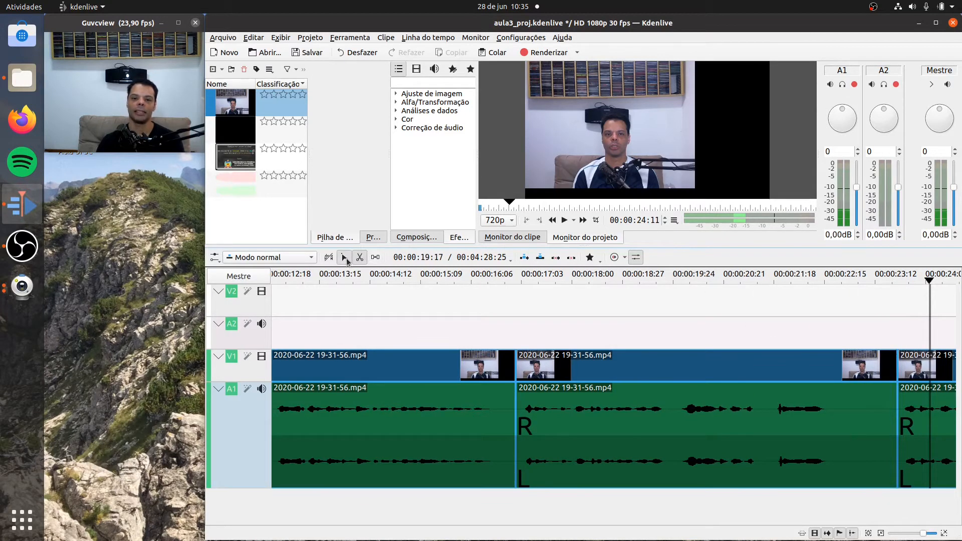
{"action": "left_click", "coordinate": [730, 424]}
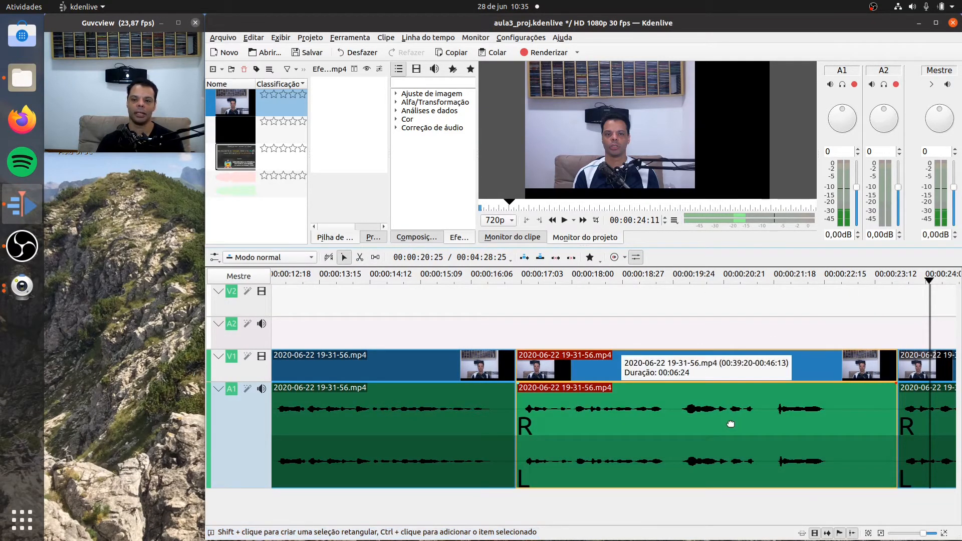
{"action": "right_click", "coordinate": [730, 424]}
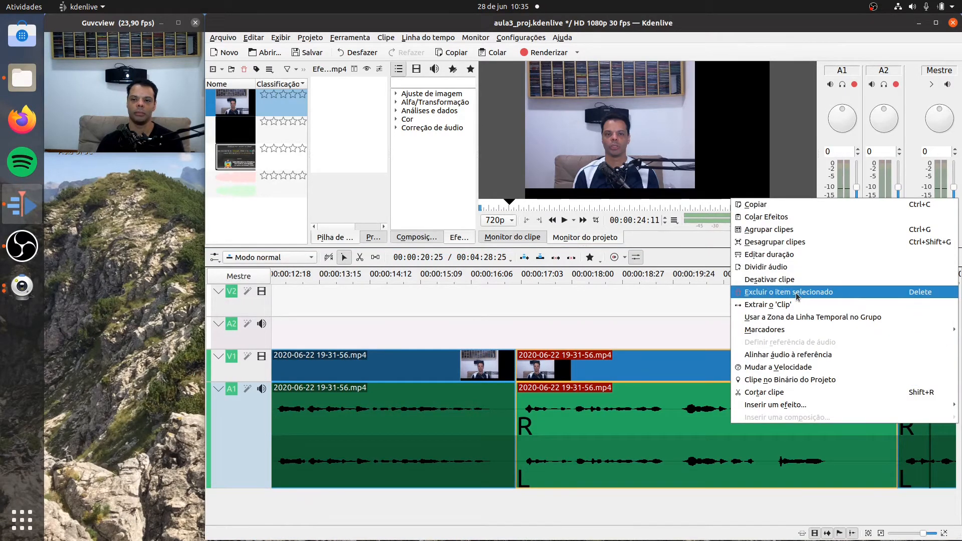
{"action": "left_click", "coordinate": [797, 296]}
{"action": "right_click", "coordinate": [723, 405]}
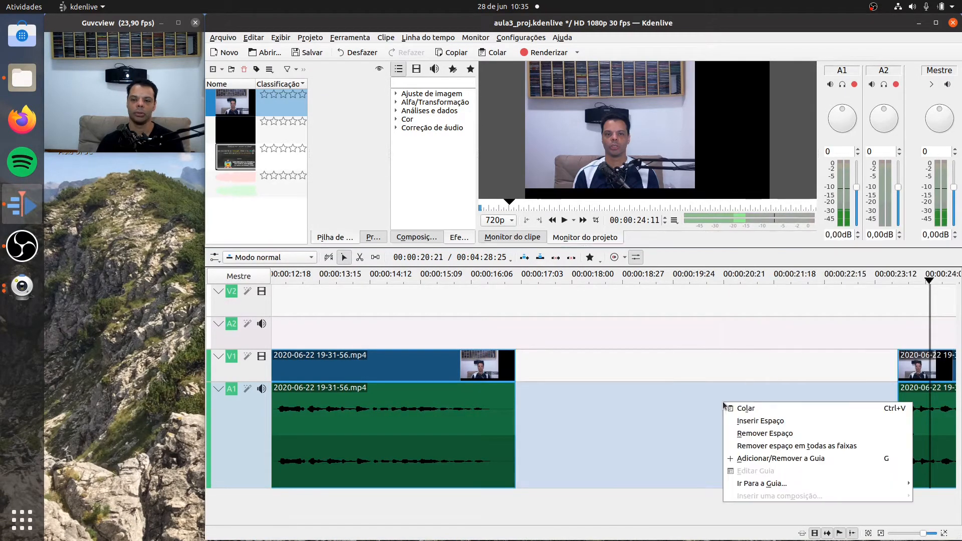
{"action": "left_click", "coordinate": [751, 434]}
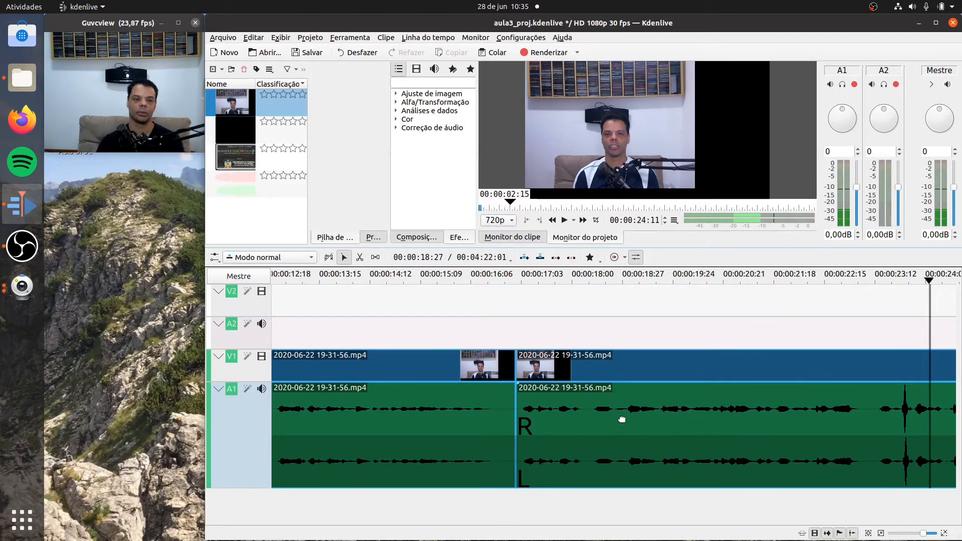
- Play the timeline from 00:00:14:22 across the new joint to 00:00:30:18 to check the transition
{"action": "left_click", "coordinate": [389, 277]}
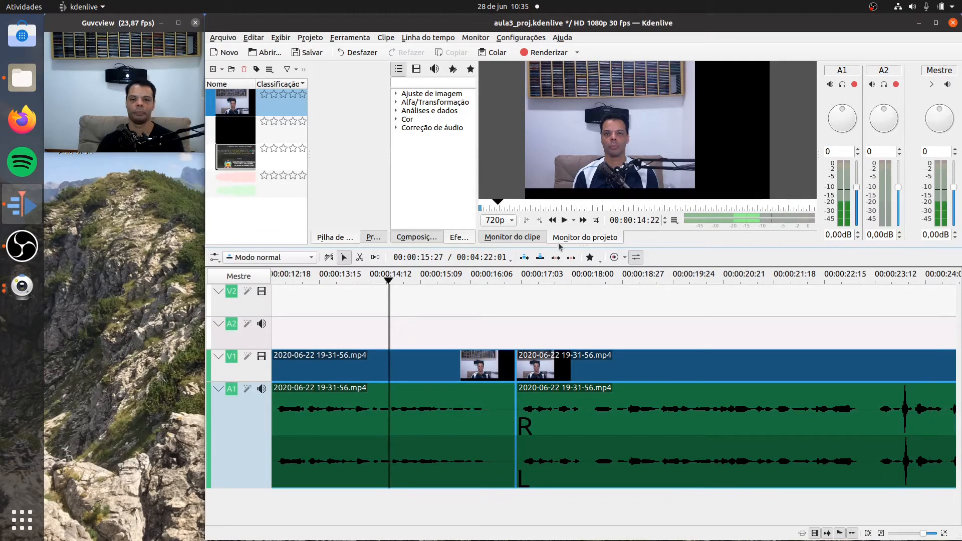
{"action": "left_click", "coordinate": [564, 220]}
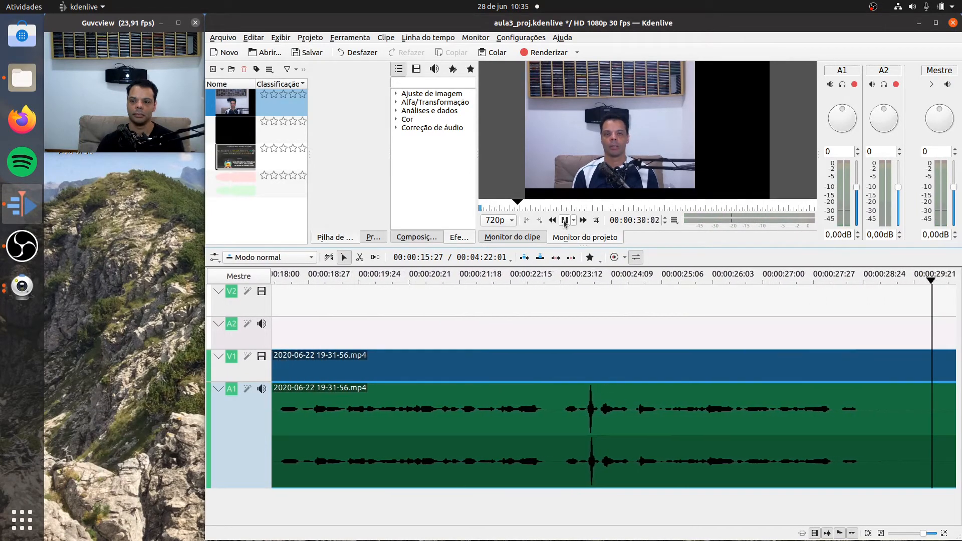
{"action": "left_click", "coordinate": [564, 220]}
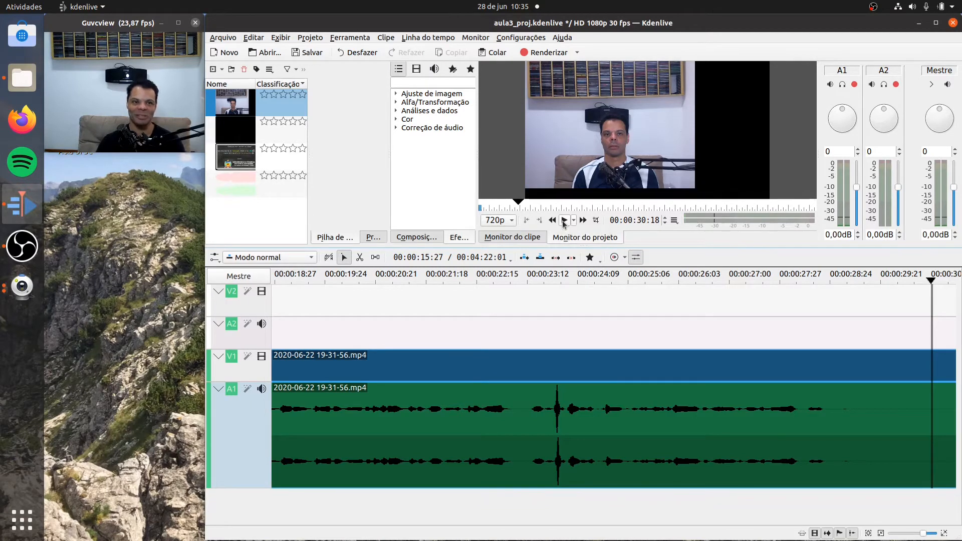
- Play on to 00:00:50:12 and split the clip at about 00:00:47:11, just before the speech resumes after the long silence
{"action": "left_click", "coordinate": [564, 221]}
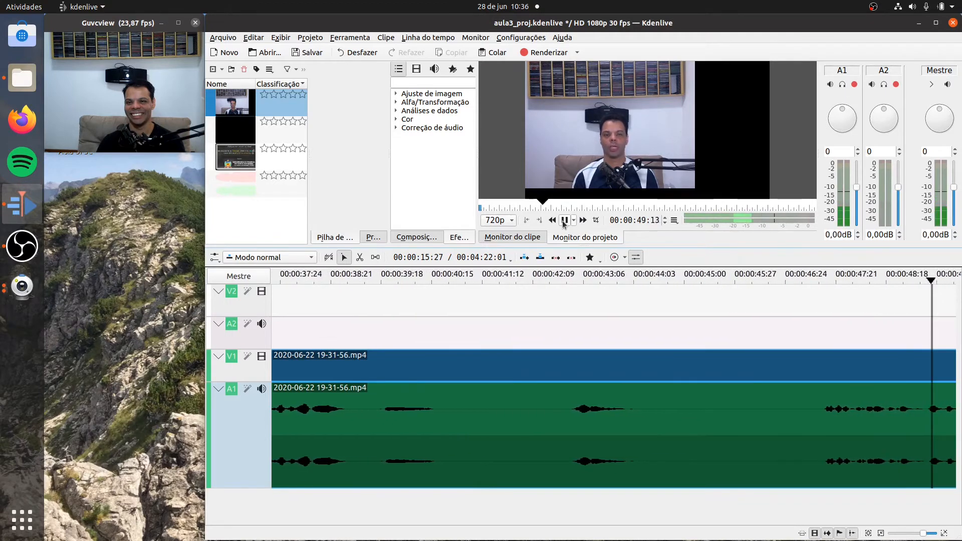
{"action": "left_click", "coordinate": [564, 220]}
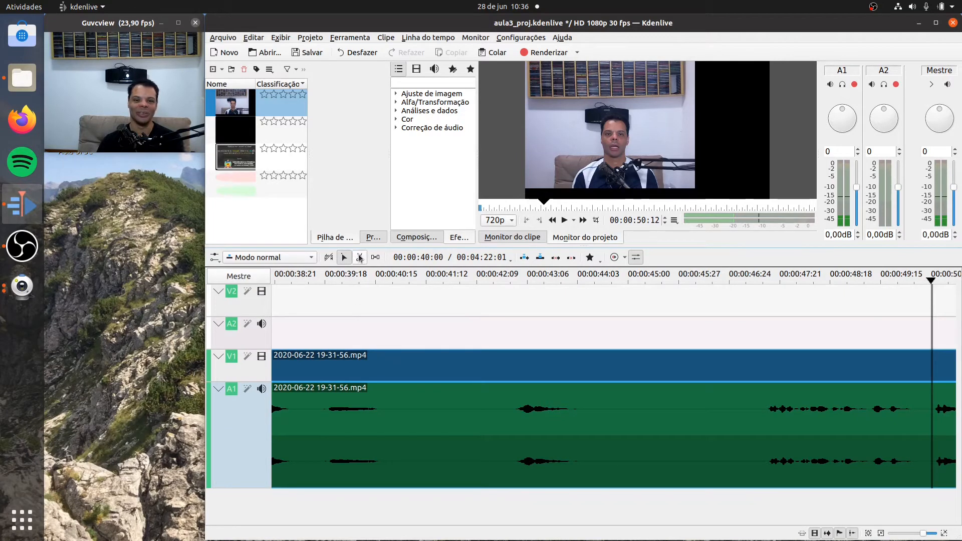
{"action": "left_click", "coordinate": [359, 257]}
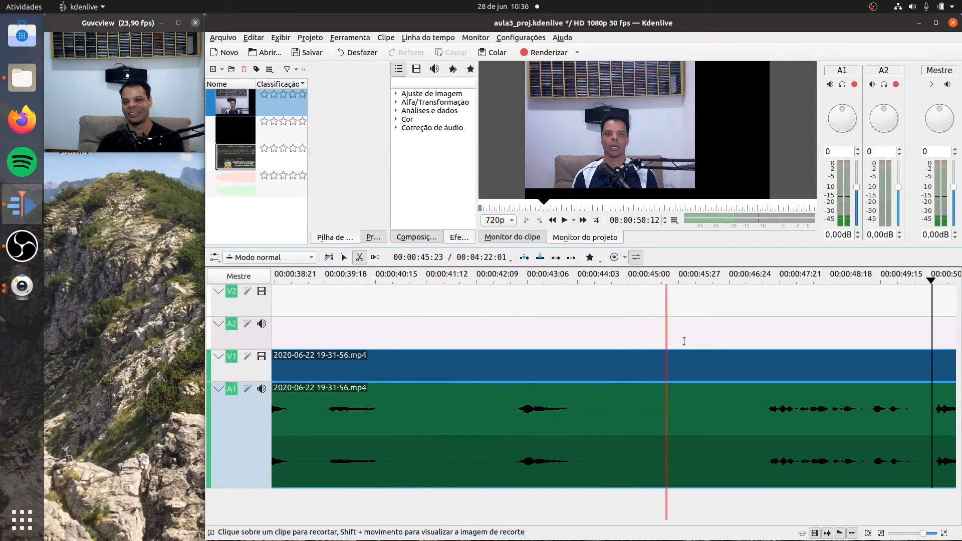
{"action": "left_click", "coordinate": [762, 404]}
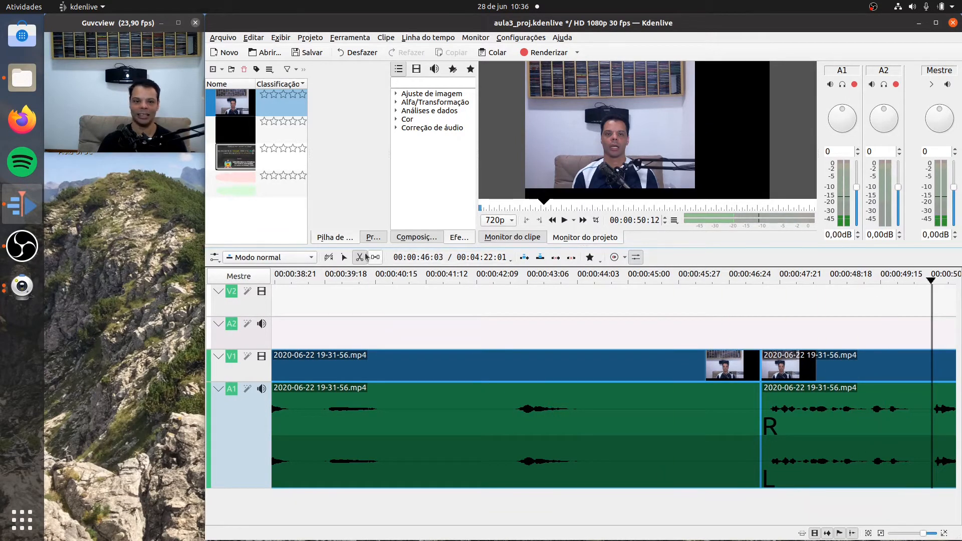
{"action": "left_click", "coordinate": [344, 258]}
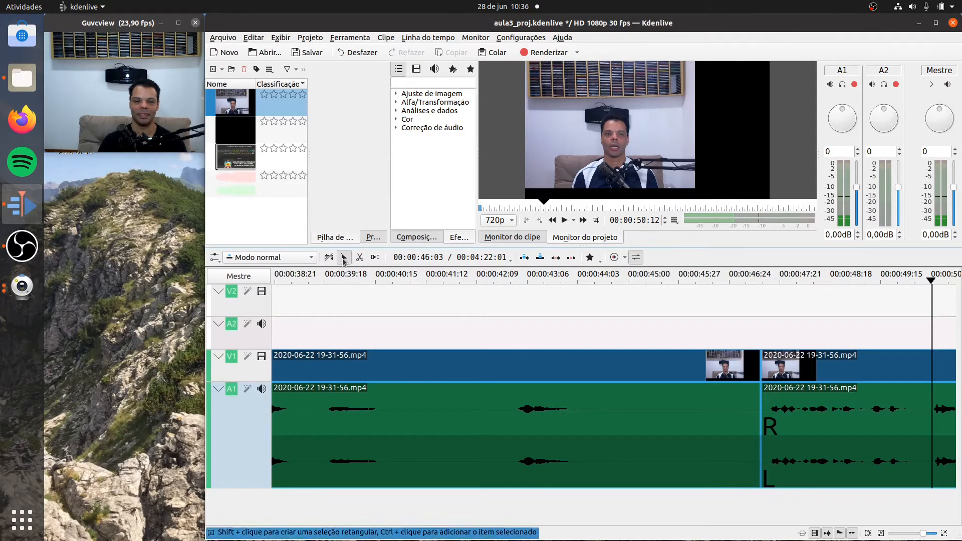
- Replay from 00:00:23:11 to 00:00:31:00 and split the clip at about 00:00:28:25, where the speech ends and the silence begins
{"action": "left_click_drag", "start_coordinate": [930, 283], "coordinate": [684, 307]}
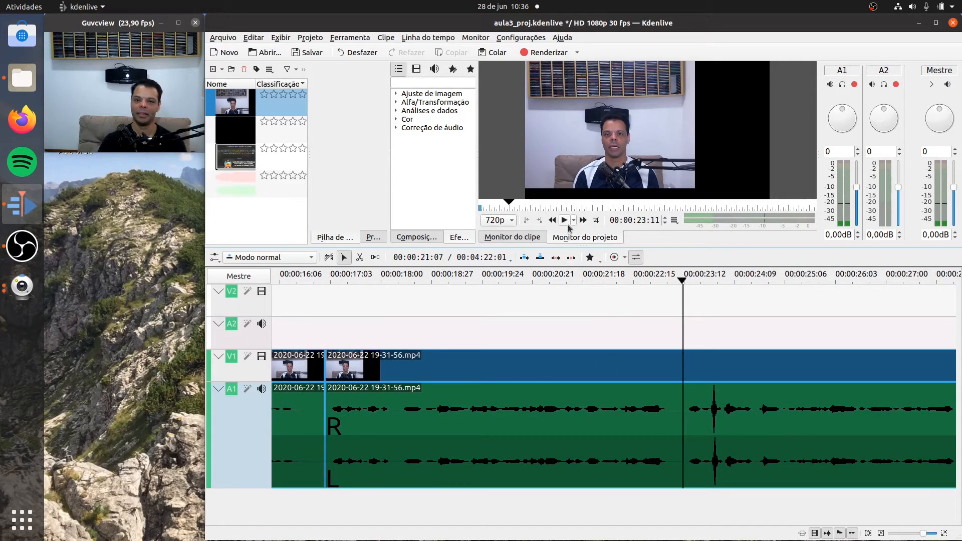
{"action": "left_click", "coordinate": [566, 223]}
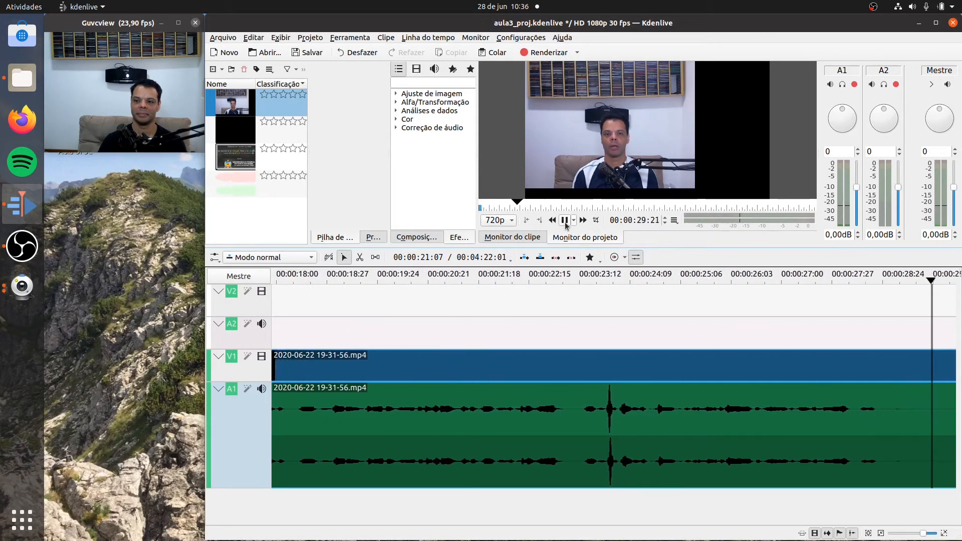
{"action": "left_click", "coordinate": [564, 221]}
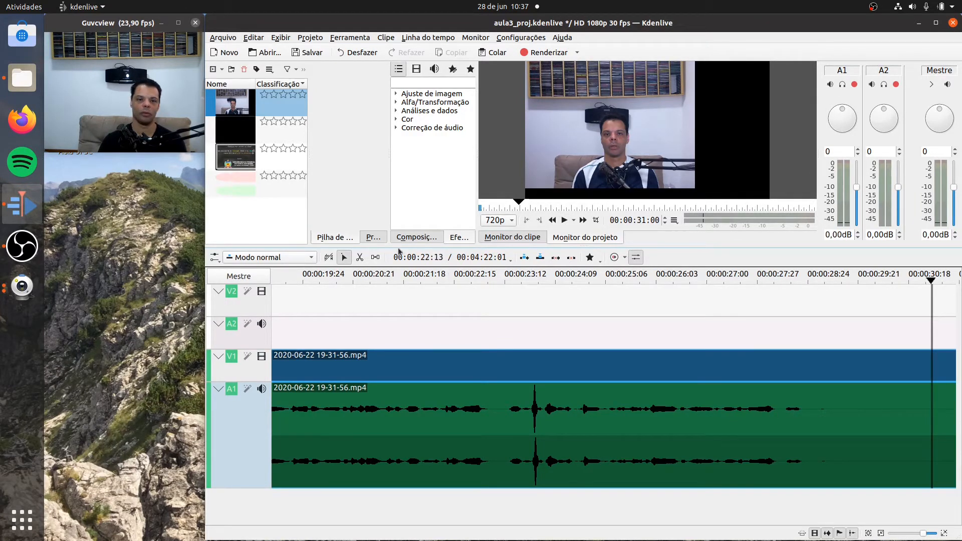
{"action": "left_click", "coordinate": [361, 257]}
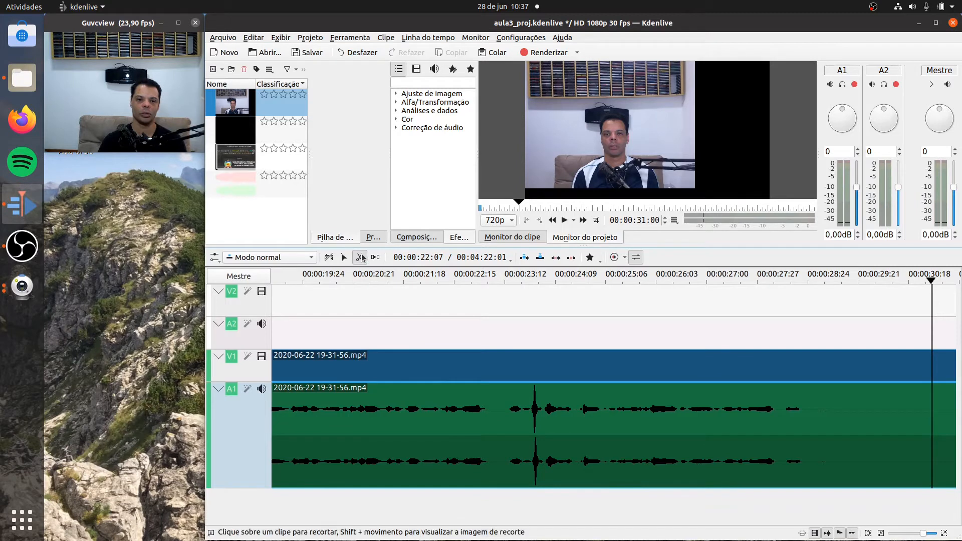
{"action": "left_click", "coordinate": [808, 412]}
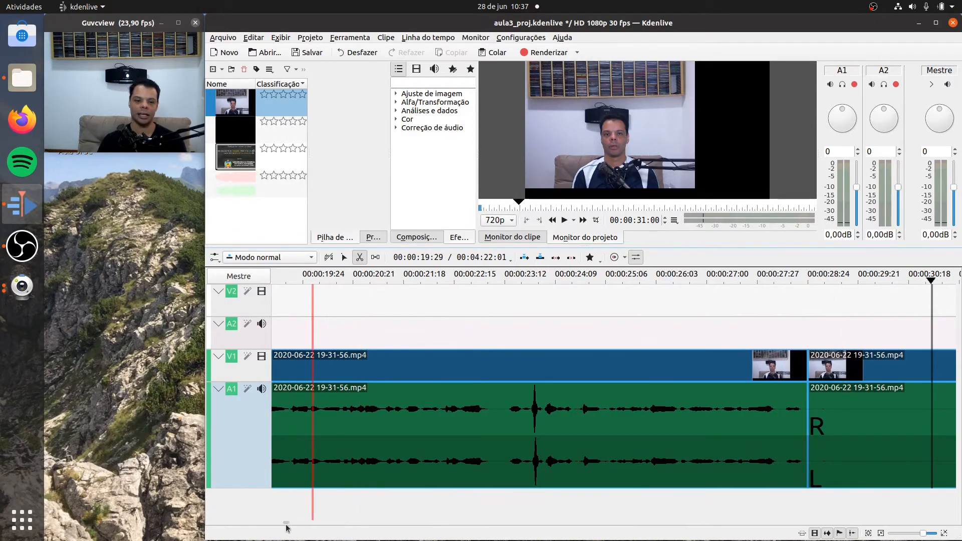
- Delete the segment between the cuts at about 00:00:28:25 and 00:00:47:11 and remove the empty space it leaves on the timeline
{"action": "scroll", "coordinate": [287, 525], "scroll_direction": "right", "scroll_amount": 5}
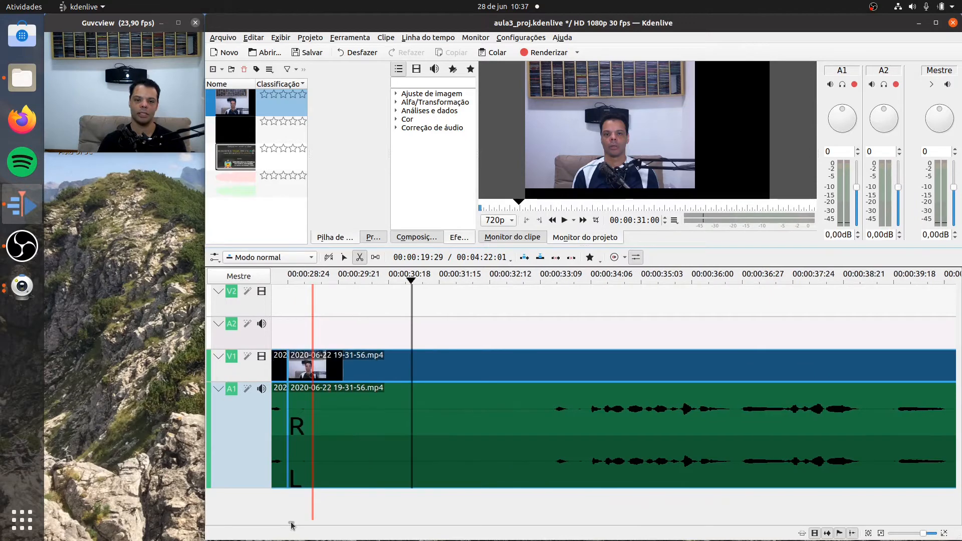
{"action": "scroll", "coordinate": [289, 521], "scroll_direction": "left", "scroll_amount": 5}
{"action": "scroll", "coordinate": [289, 521], "scroll_direction": "right", "scroll_amount": 2}
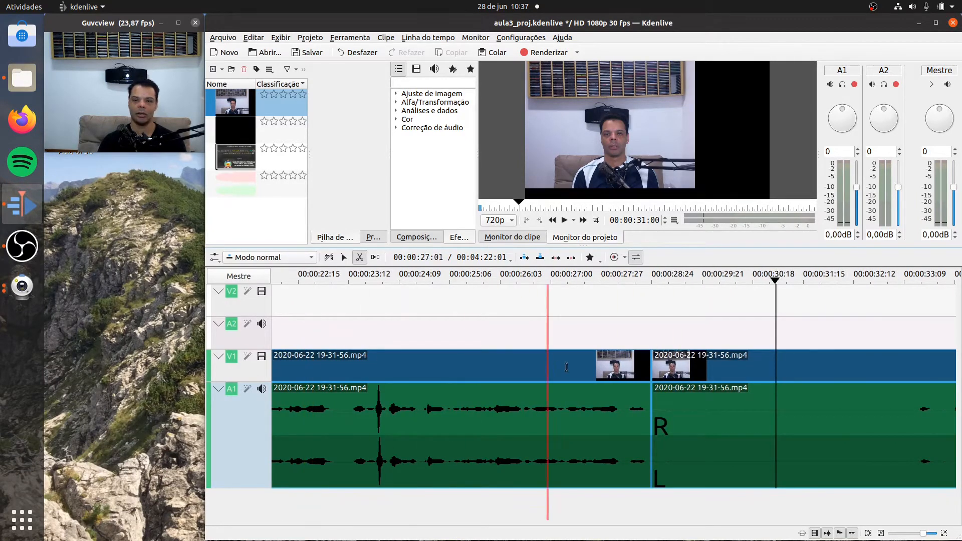
{"action": "left_click", "coordinate": [880, 533]}
{"action": "left_click", "coordinate": [880, 533]}
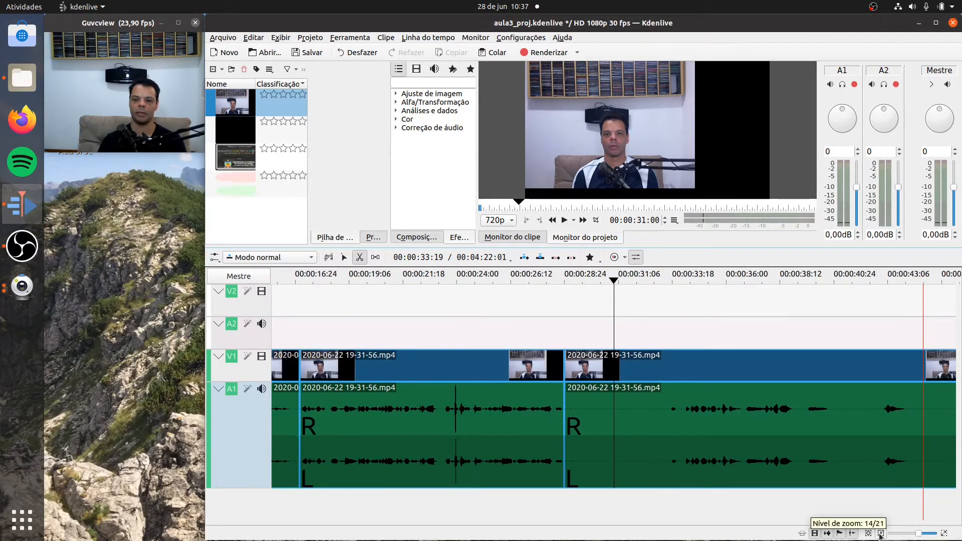
{"action": "left_click", "coordinate": [879, 533]}
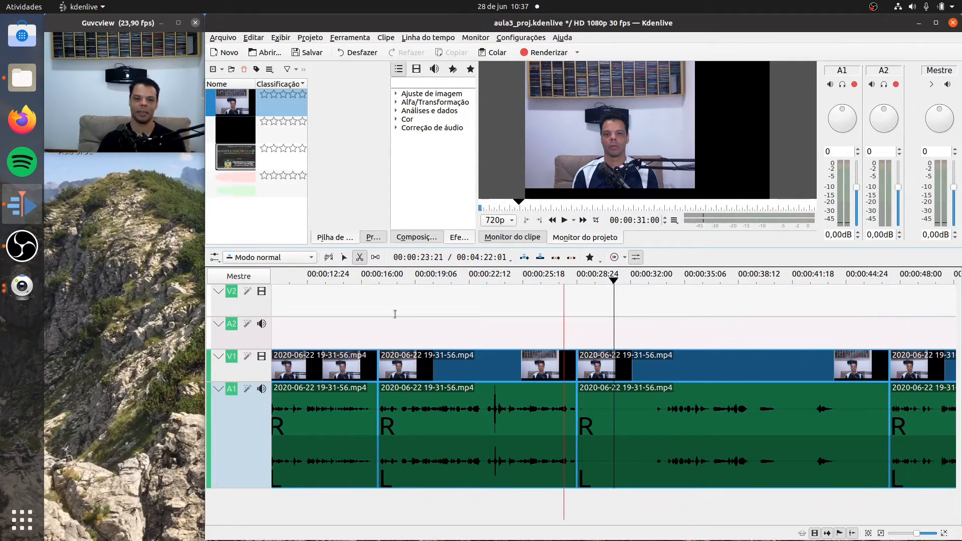
{"action": "left_click", "coordinate": [345, 258]}
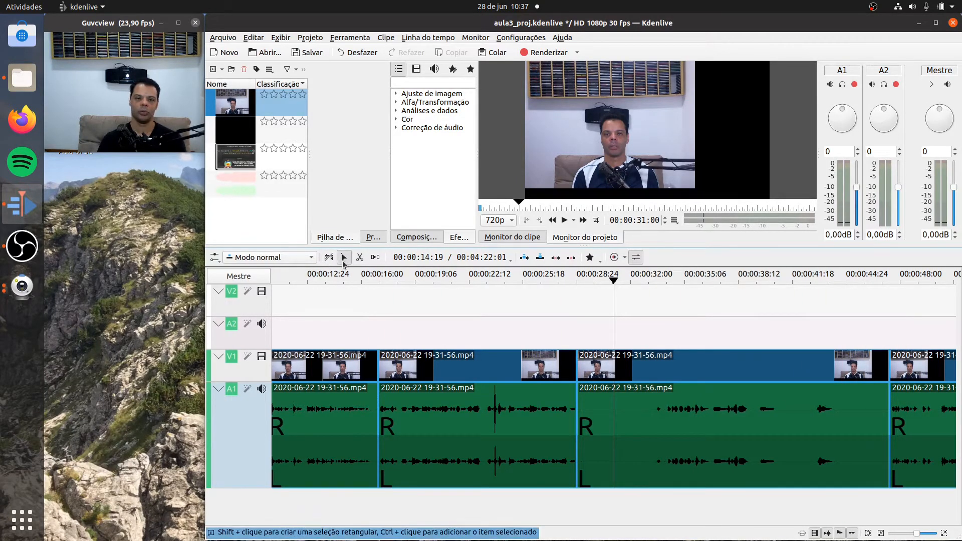
{"action": "left_click", "coordinate": [669, 411]}
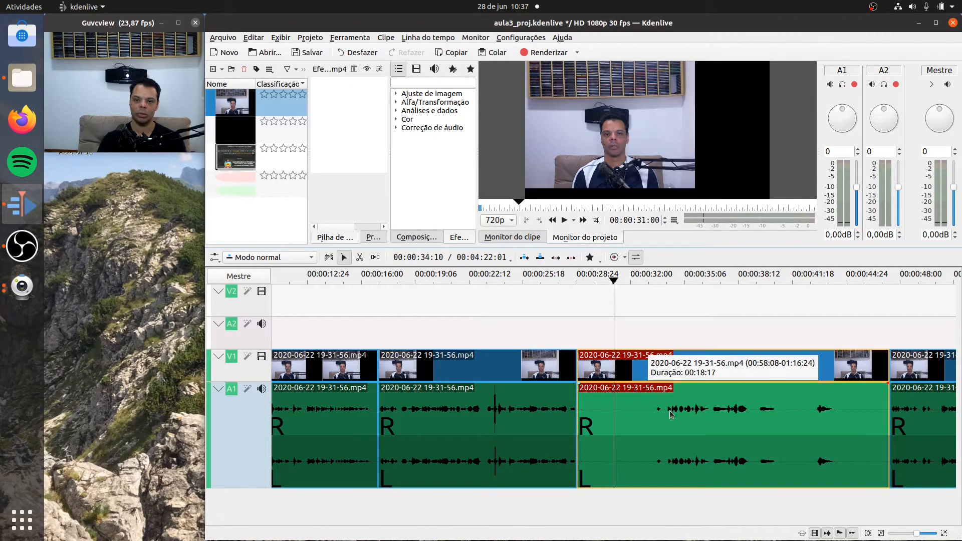
{"action": "right_click", "coordinate": [669, 411]}
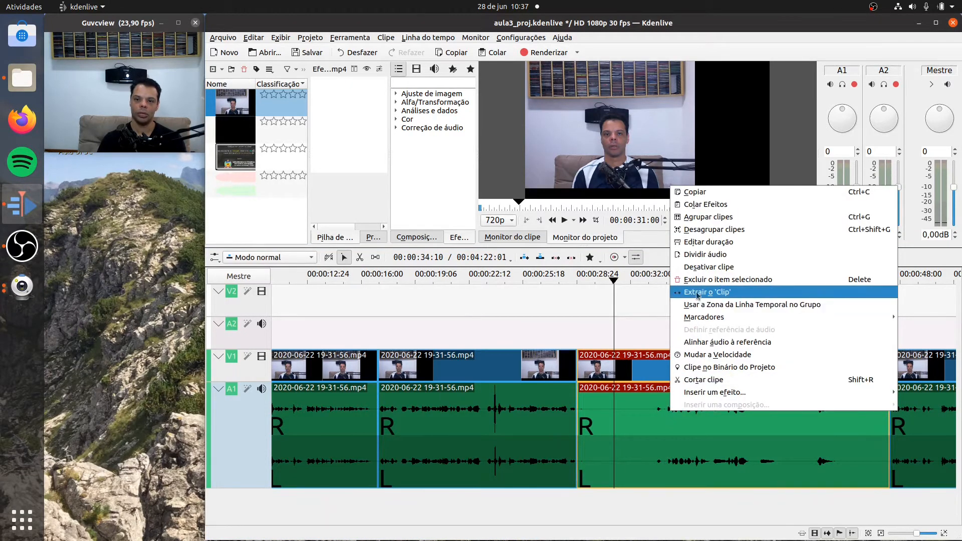
{"action": "left_click", "coordinate": [699, 280]}
{"action": "right_click", "coordinate": [668, 412]}
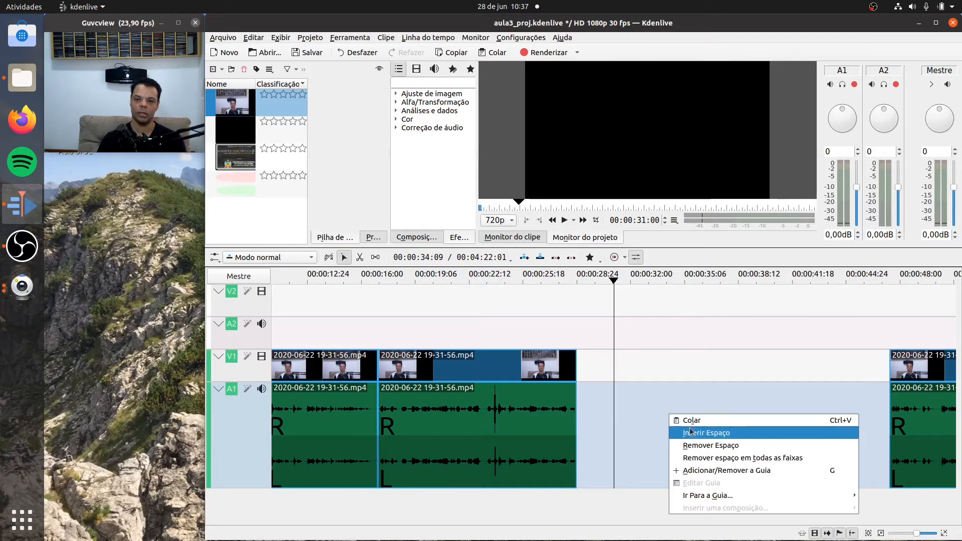
{"action": "left_click", "coordinate": [693, 446]}
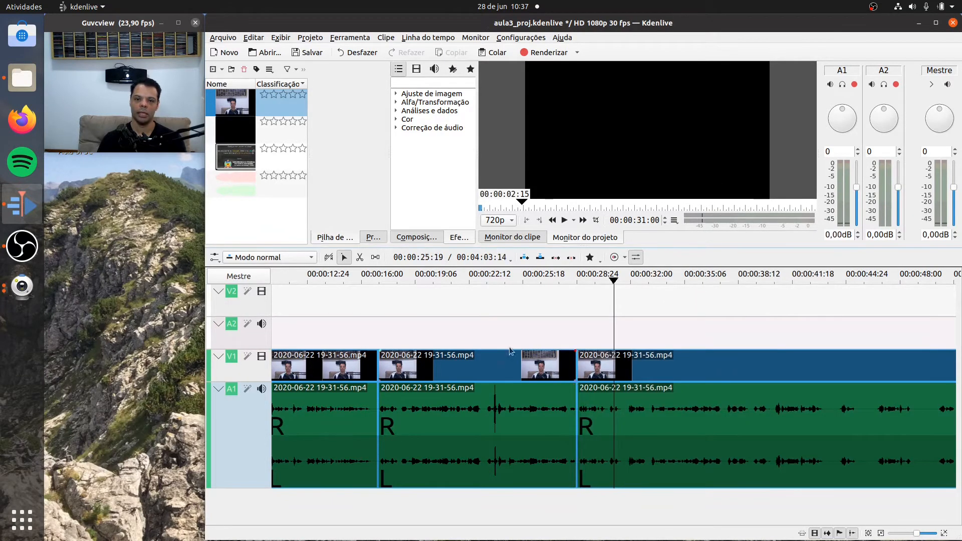
- Play the timeline from 00:00:23:00 across the new joint to 00:00:58:00, rewinding once to 00:00:43:23, to find the next passage to cut
{"action": "left_click", "coordinate": [480, 281]}
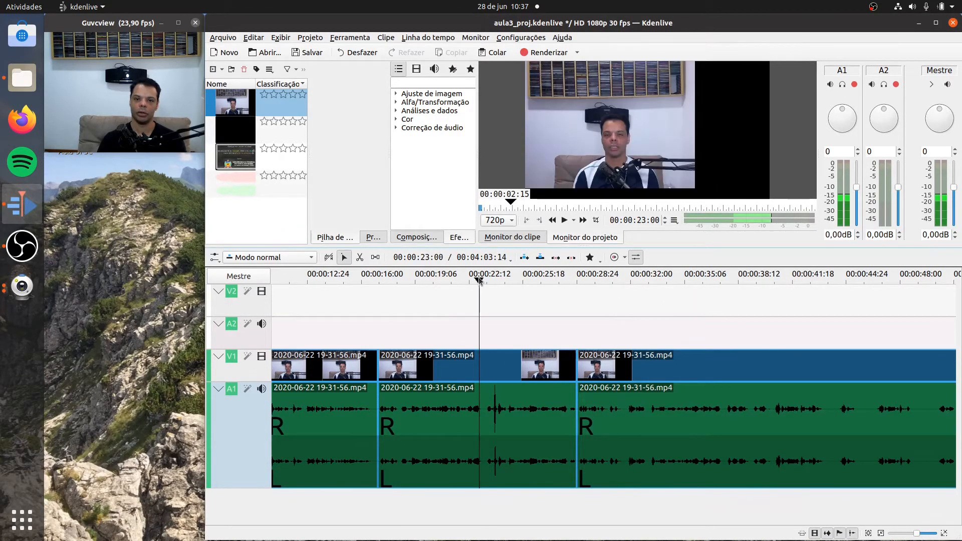
{"action": "left_click", "coordinate": [564, 220]}
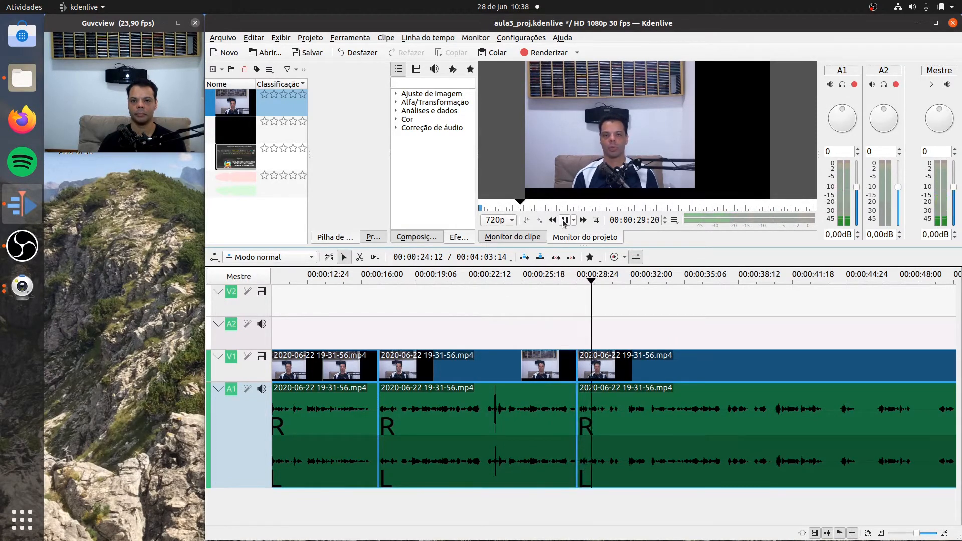
{"action": "left_click", "coordinate": [564, 220]}
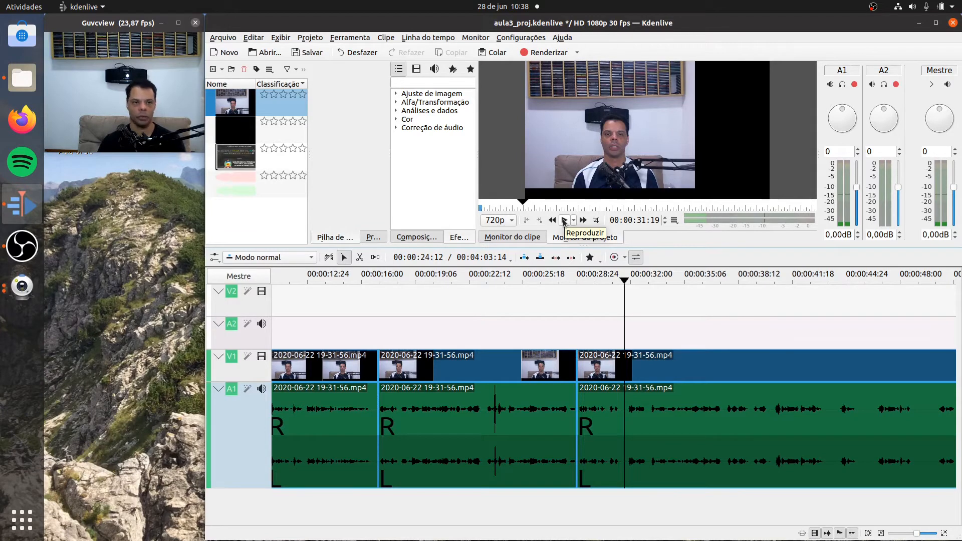
{"action": "left_click", "coordinate": [564, 221]}
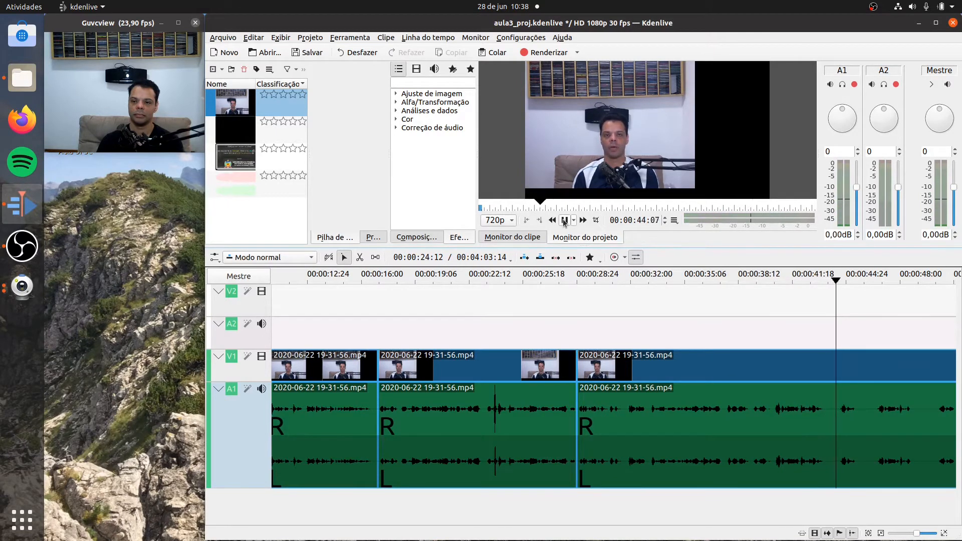
{"action": "left_click", "coordinate": [564, 220]}
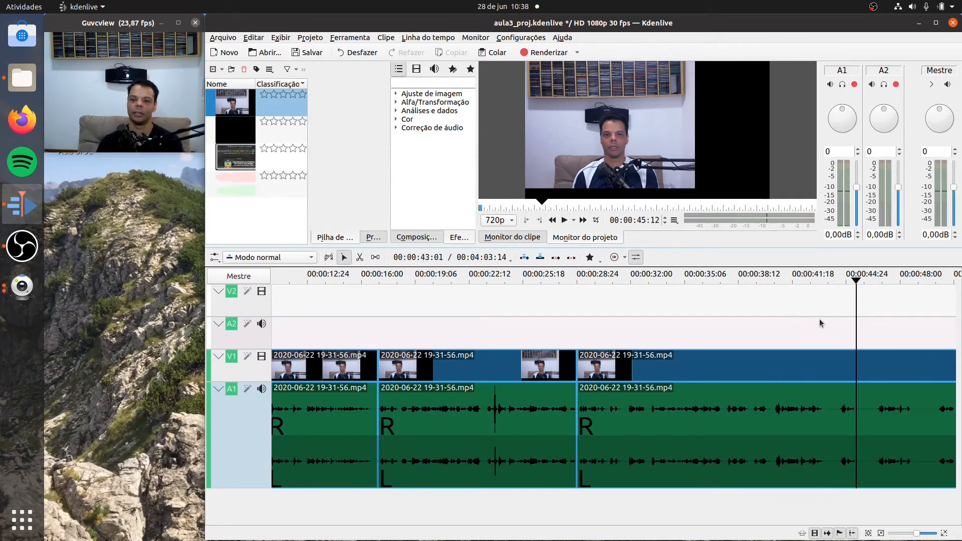
{"action": "left_click_drag", "start_coordinate": [857, 283], "coordinate": [829, 296]}
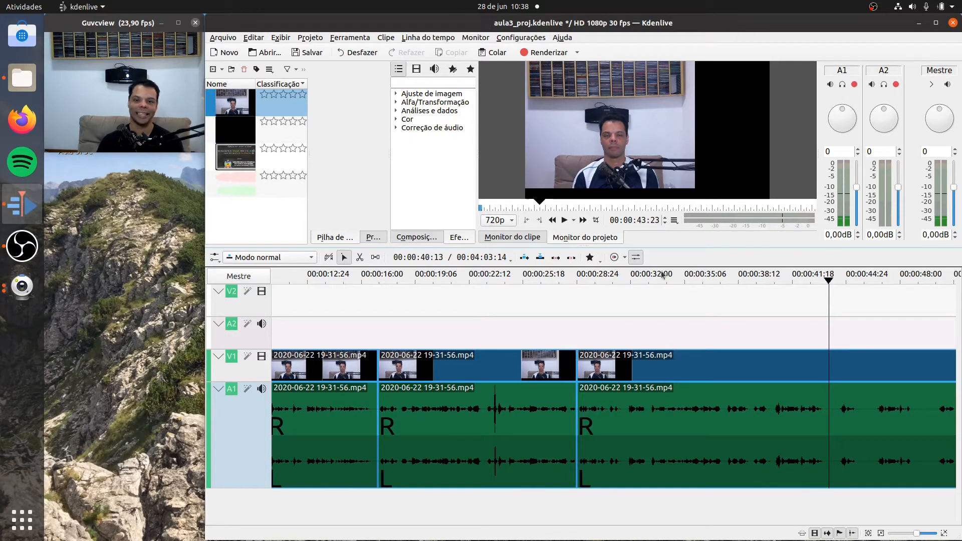
{"action": "left_click", "coordinate": [565, 222]}
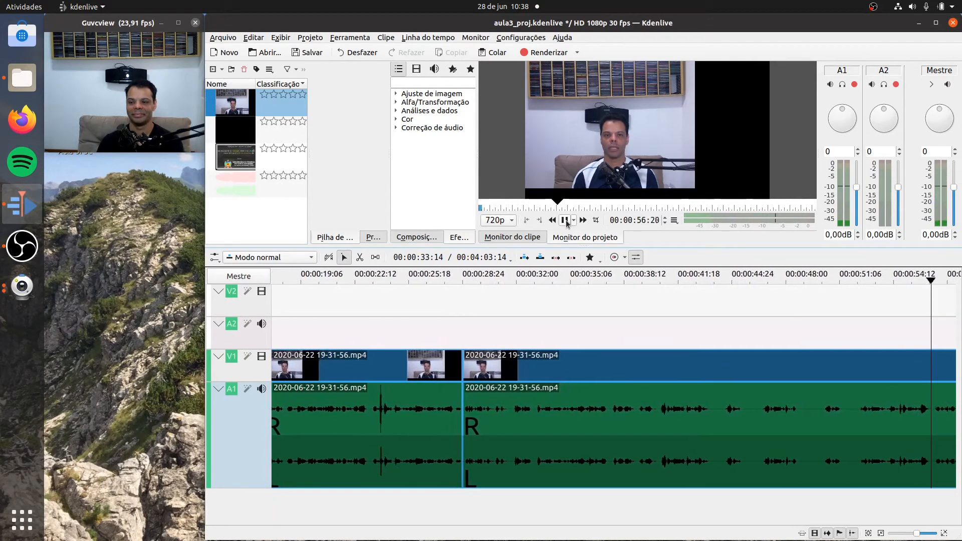
{"action": "left_click", "coordinate": [565, 220]}
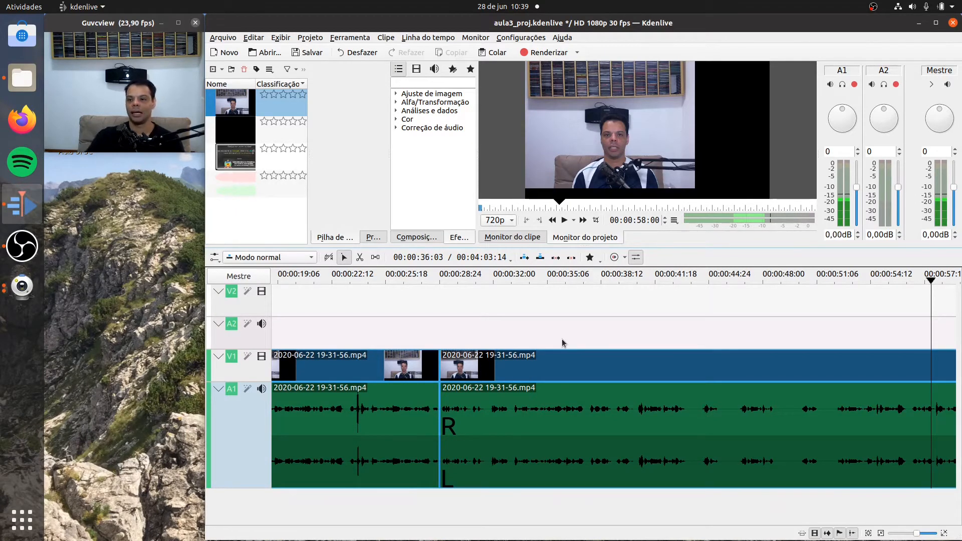
- Replay from 00:00:51:04 to 00:00:53:05 and split the clip at about 00:00:52:09, just before the speech resumes
{"action": "left_click_drag", "start_coordinate": [931, 283], "coordinate": [815, 283]}
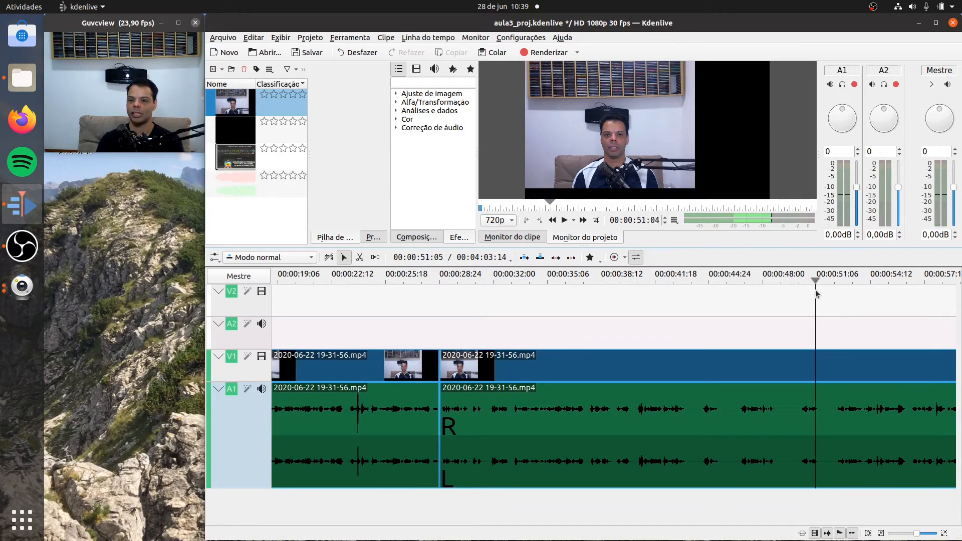
{"action": "left_click", "coordinate": [564, 221]}
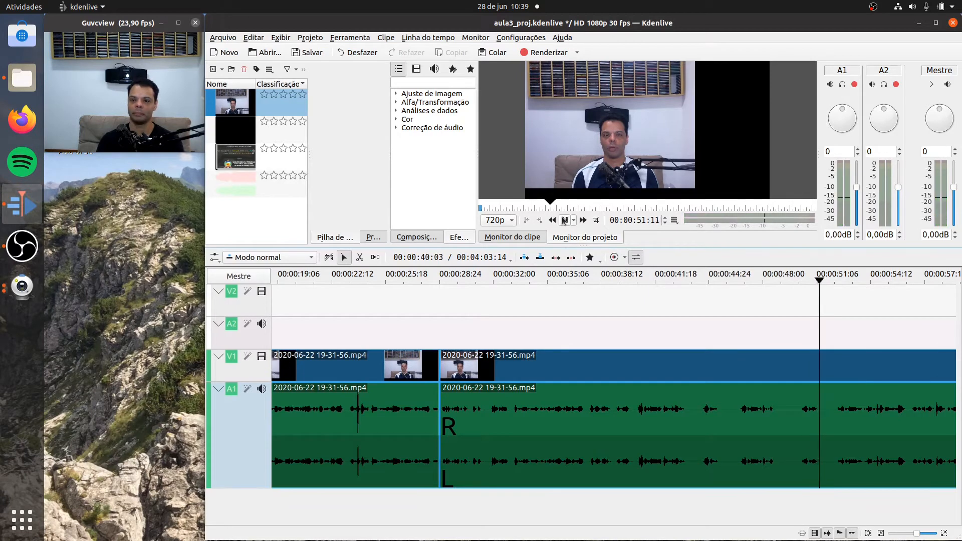
{"action": "left_click", "coordinate": [564, 221]}
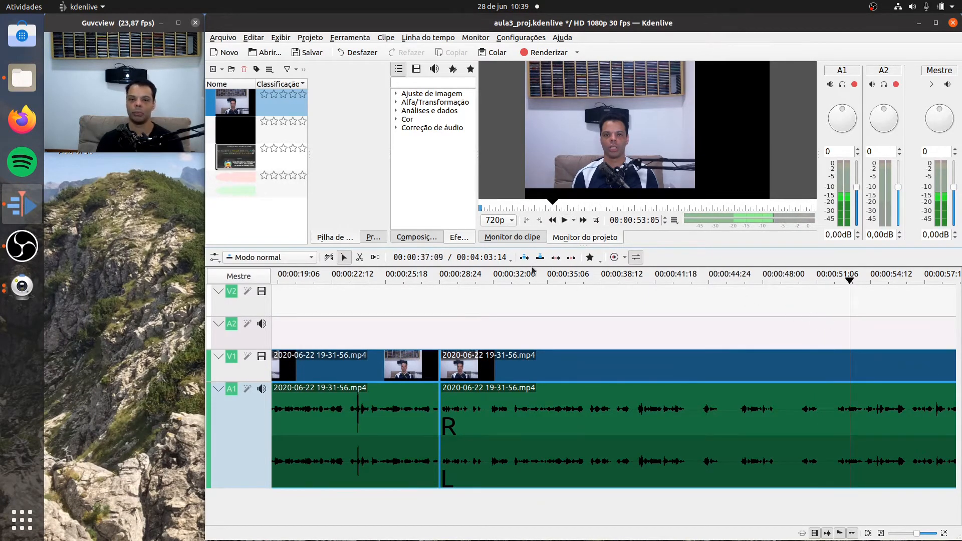
{"action": "key", "text": "x"}
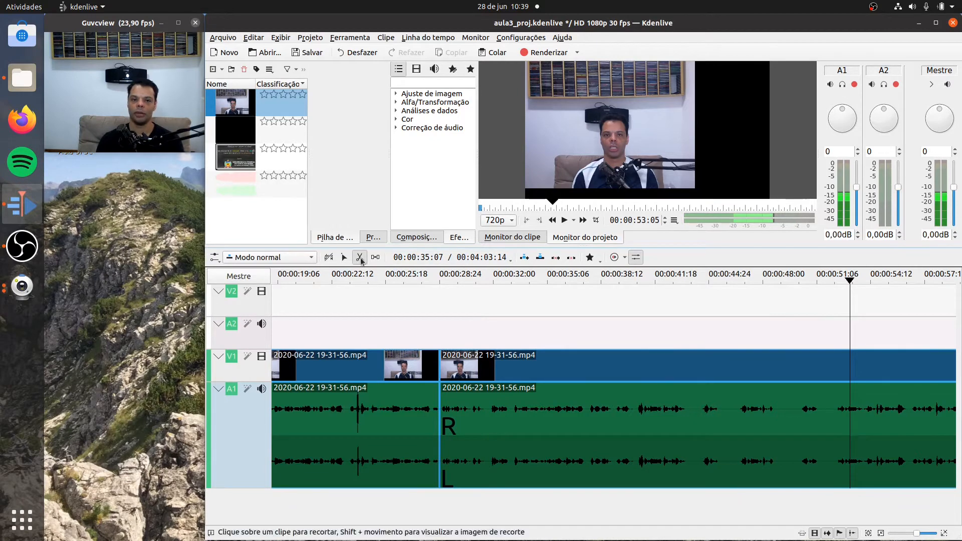
{"action": "left_click", "coordinate": [834, 399]}
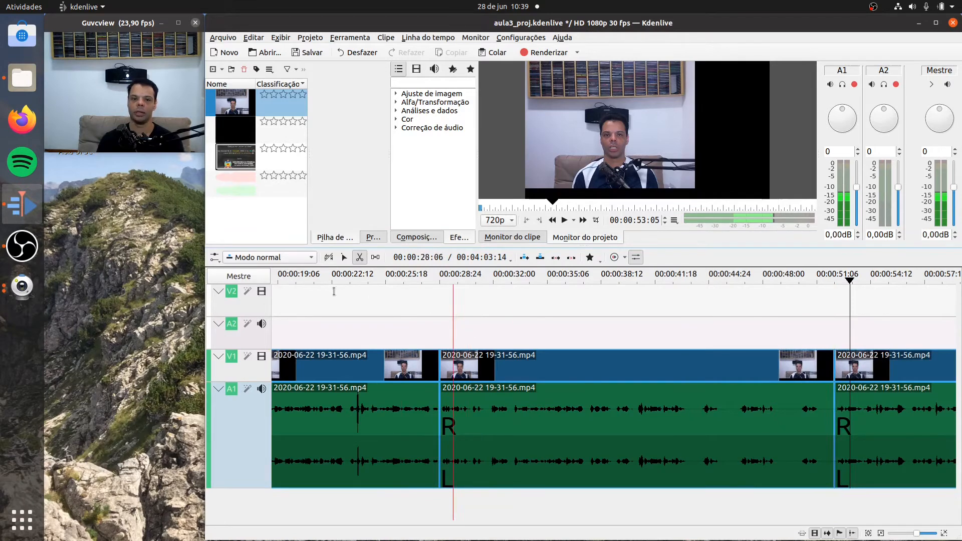
- Delete the segment between the cuts at about 00:00:28:25 and 00:00:52:09 and remove the empty space it leaves on the timeline
{"action": "left_click", "coordinate": [344, 257]}
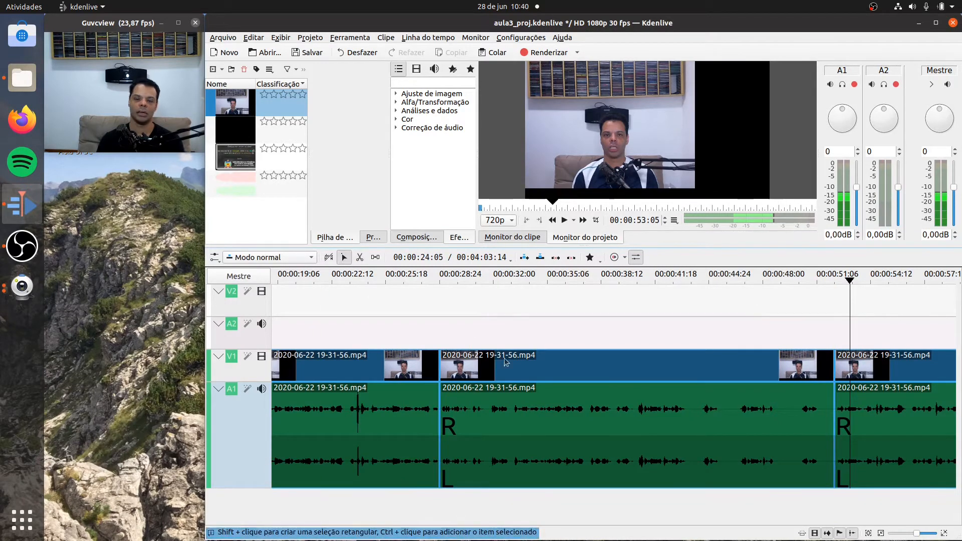
{"action": "left_click", "coordinate": [565, 415]}
{"action": "right_click", "coordinate": [565, 416]}
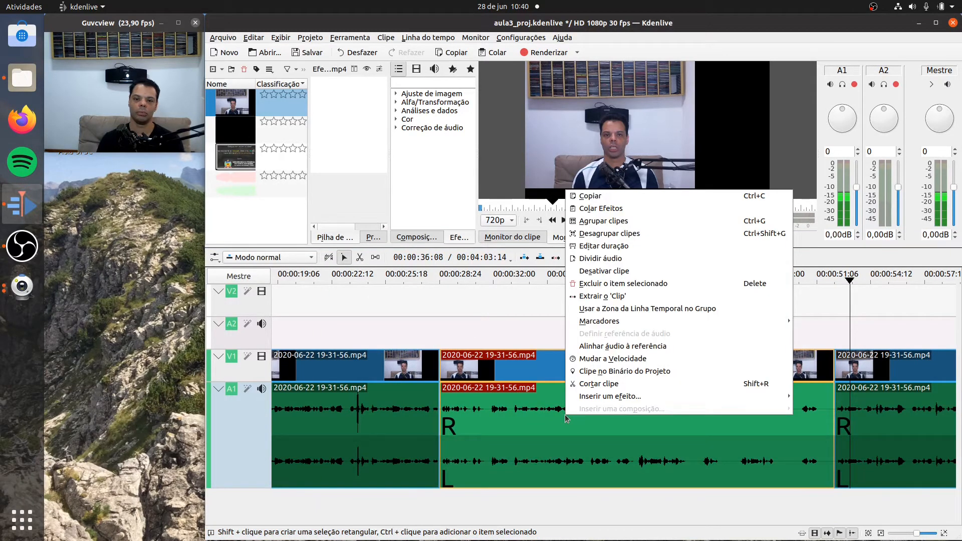
{"action": "left_click", "coordinate": [621, 283]}
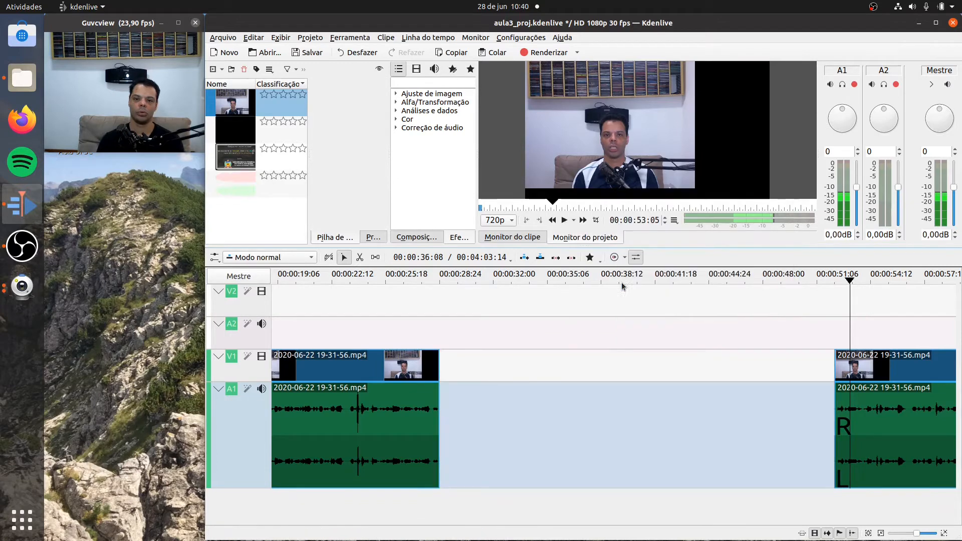
{"action": "right_click", "coordinate": [563, 410]}
{"action": "left_click", "coordinate": [595, 440]}
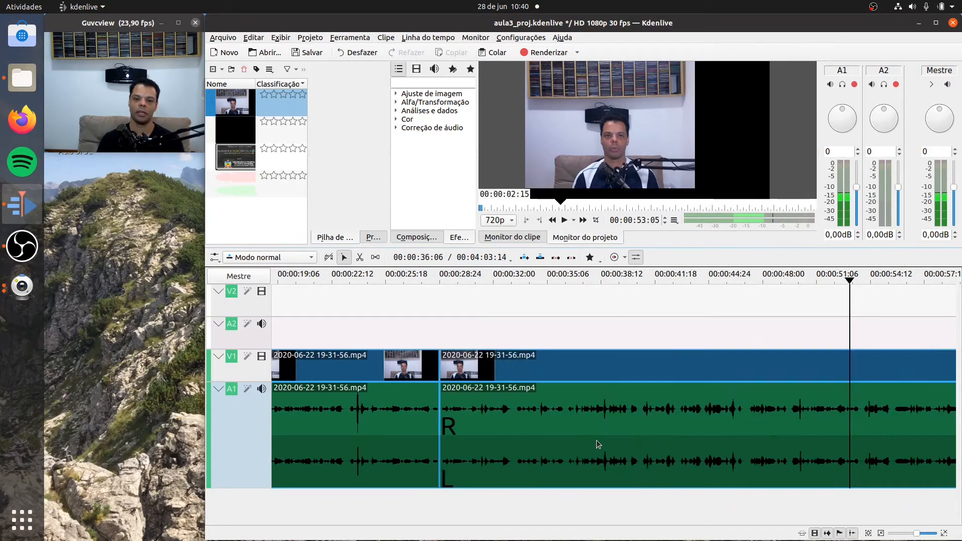
- Play the timeline from 00:00:25:26 across the new joint to 00:00:48:17 to check the transition
{"action": "left_click", "coordinate": [391, 276]}
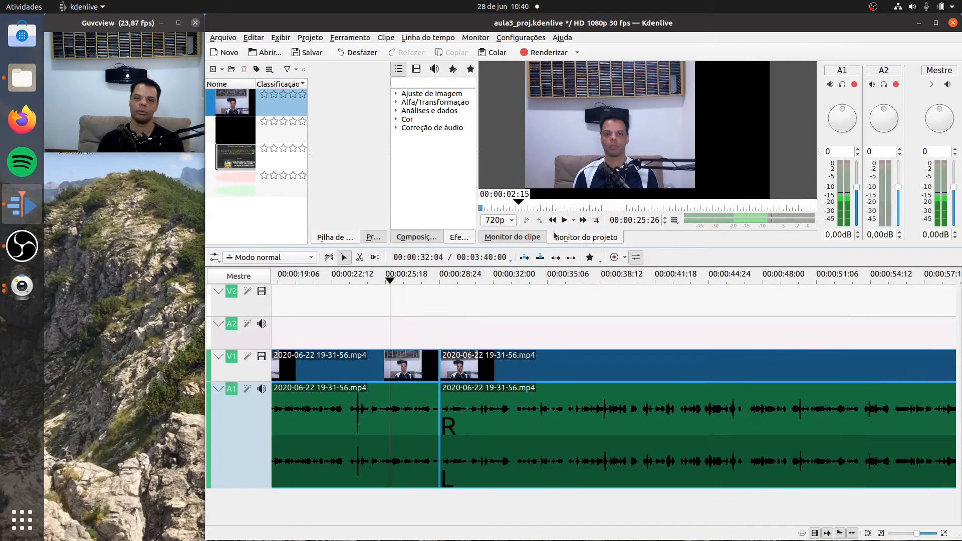
{"action": "left_click", "coordinate": [565, 220]}
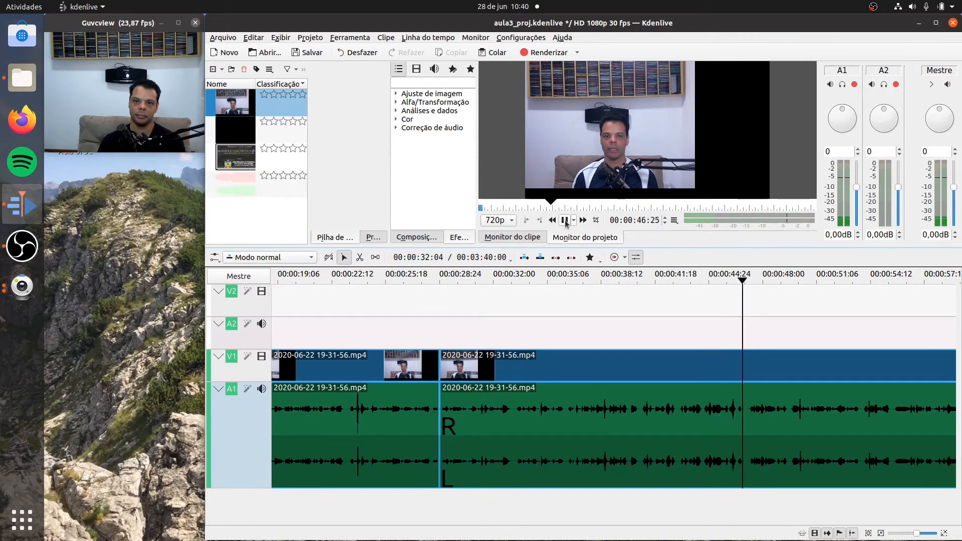
{"action": "left_click", "coordinate": [564, 220]}
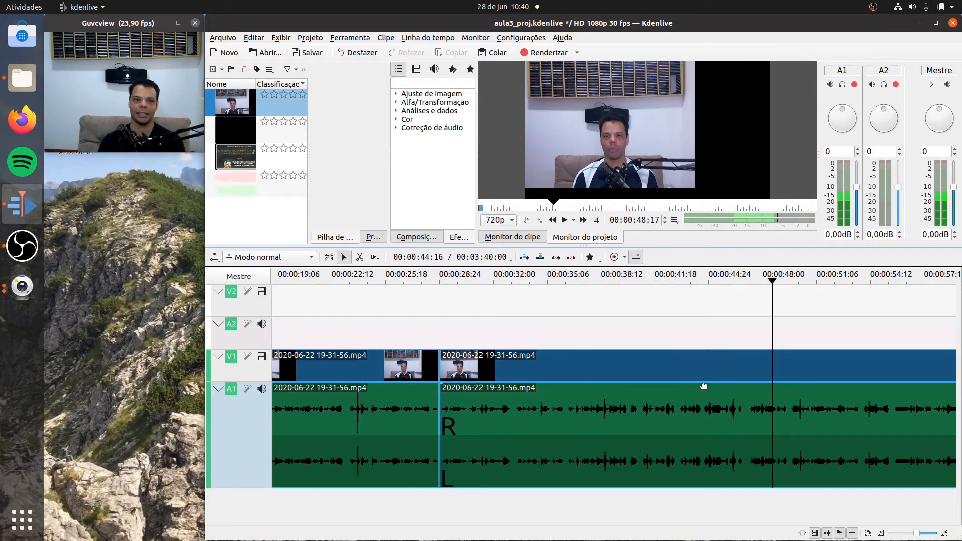
- Replay the timeline from around 00:00:43 to 00:00:48:10, and again from about 00:00:43:26 to 00:00:45:04, to find the next cut
{"action": "left_click", "coordinate": [763, 282]}
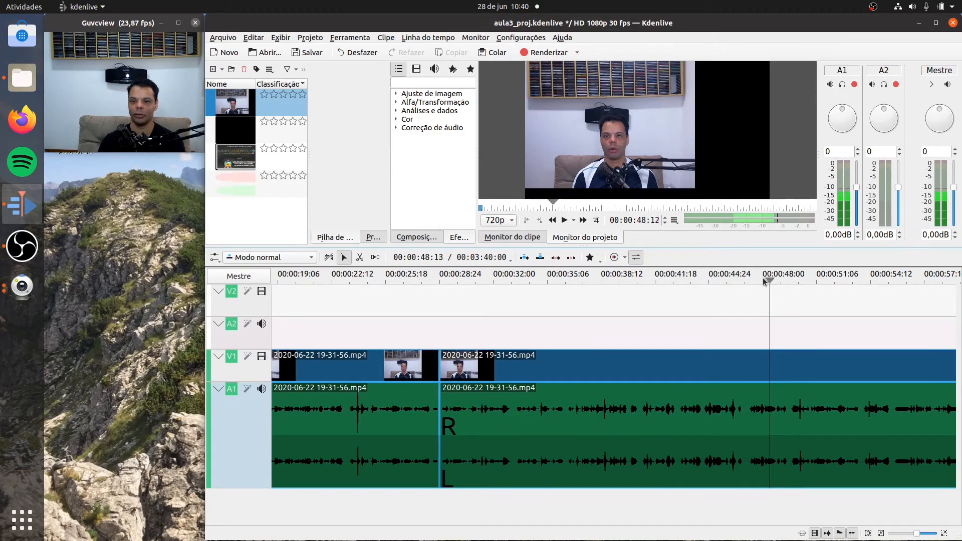
{"action": "left_click_drag", "start_coordinate": [763, 282], "coordinate": [678, 282]}
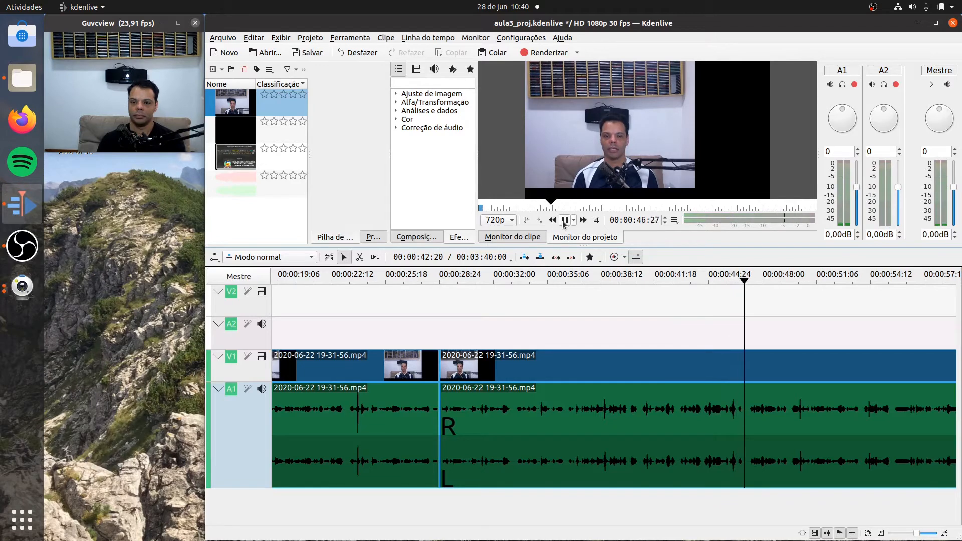
{"action": "left_click", "coordinate": [564, 221]}
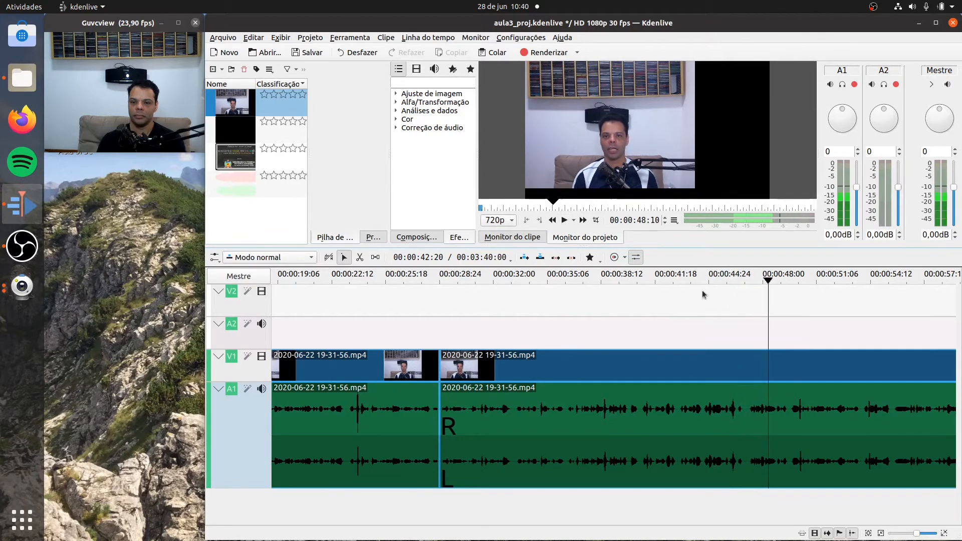
{"action": "left_click_drag", "start_coordinate": [769, 283], "coordinate": [693, 282]}
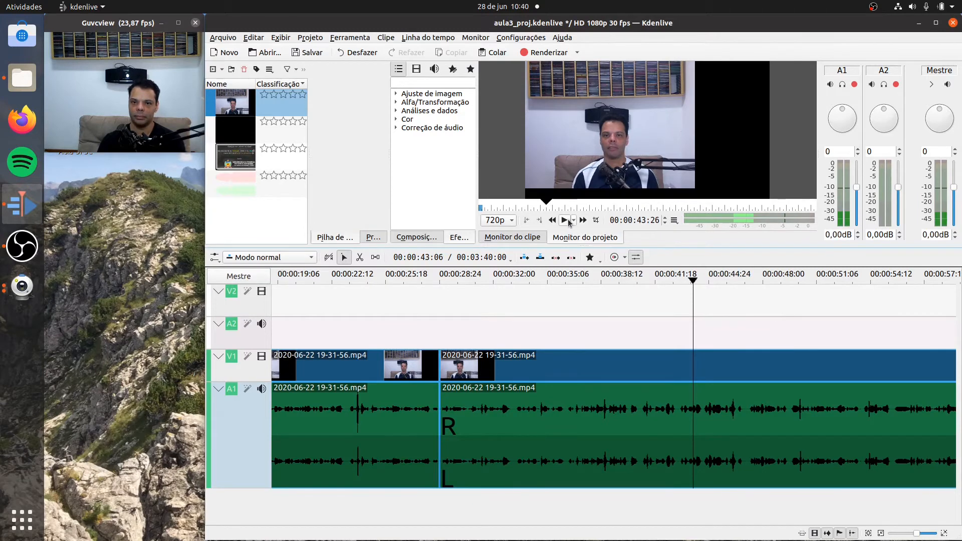
{"action": "left_click", "coordinate": [567, 221]}
{"action": "left_click", "coordinate": [567, 221]}
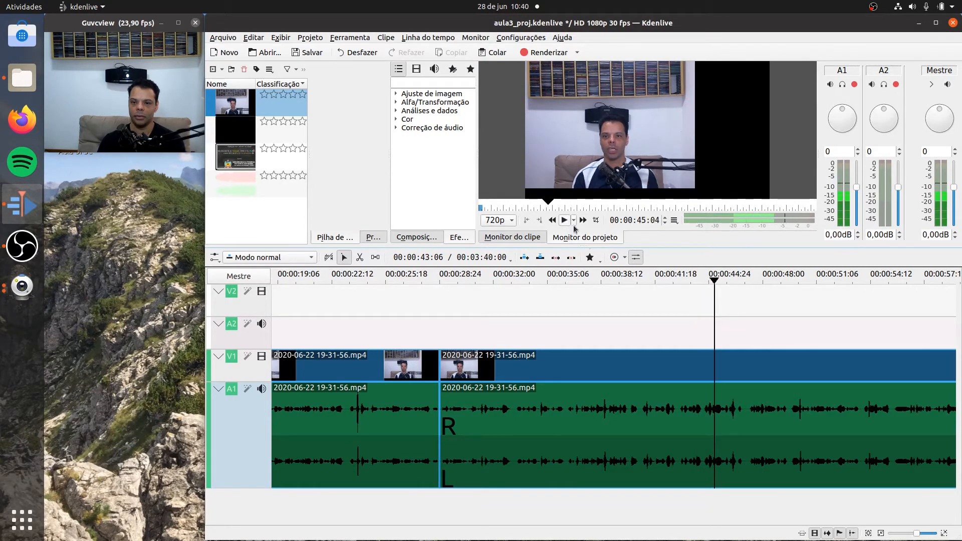
- Replay the passage from 00:00:42:15 to 00:00:47:22, pausing along the way, to judge where the unwanted speech begins
{"action": "left_click_drag", "start_coordinate": [715, 286], "coordinate": [670, 283]}
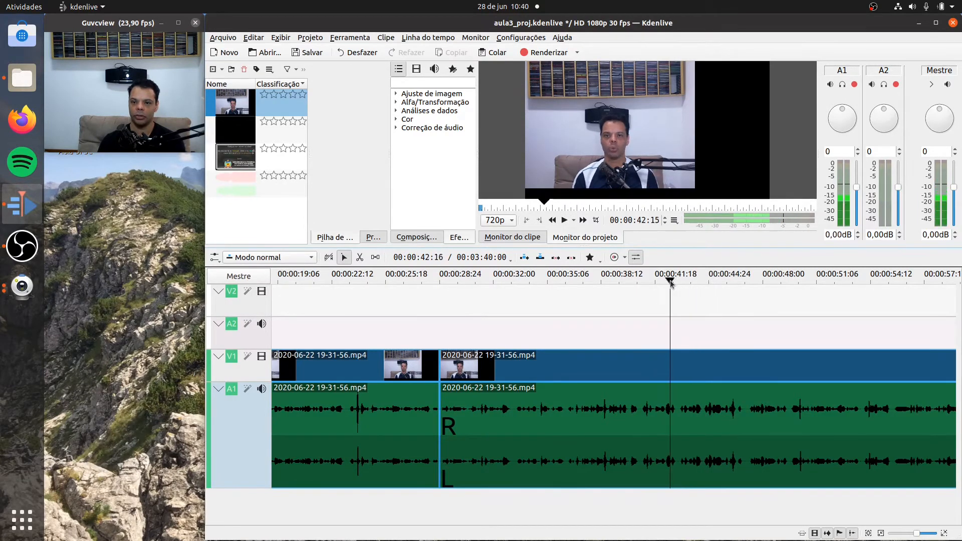
{"action": "left_click", "coordinate": [564, 222]}
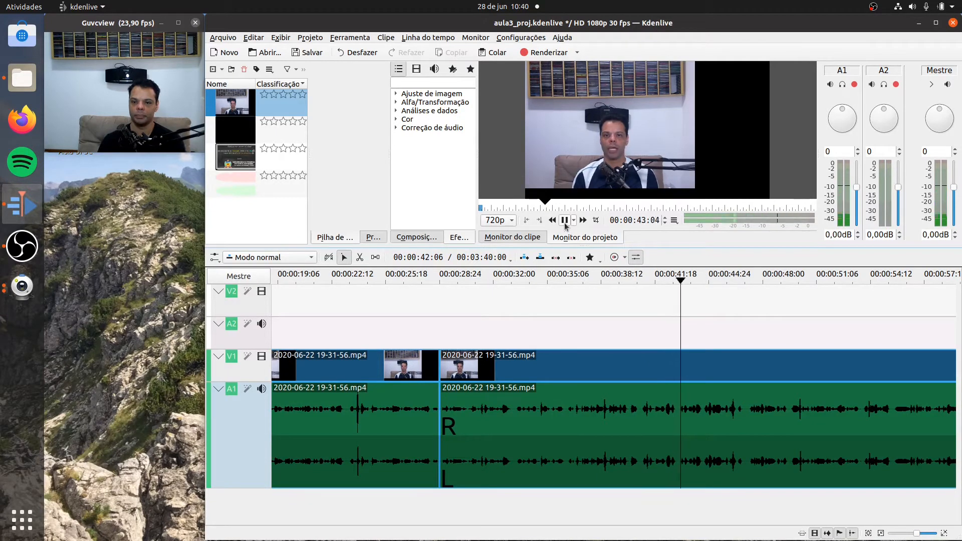
{"action": "right_click", "coordinate": [565, 225]}
{"action": "left_click", "coordinate": [565, 224]}
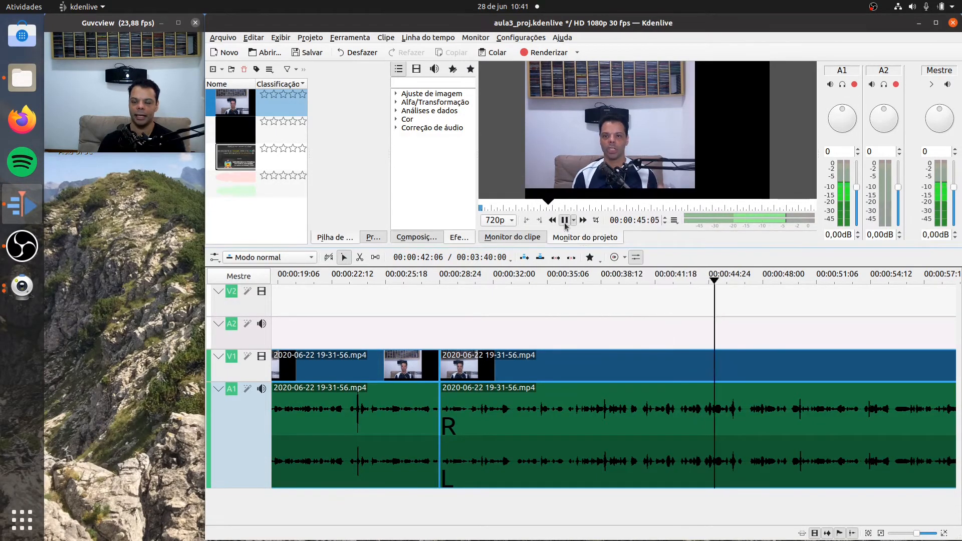
{"action": "left_click", "coordinate": [564, 222]}
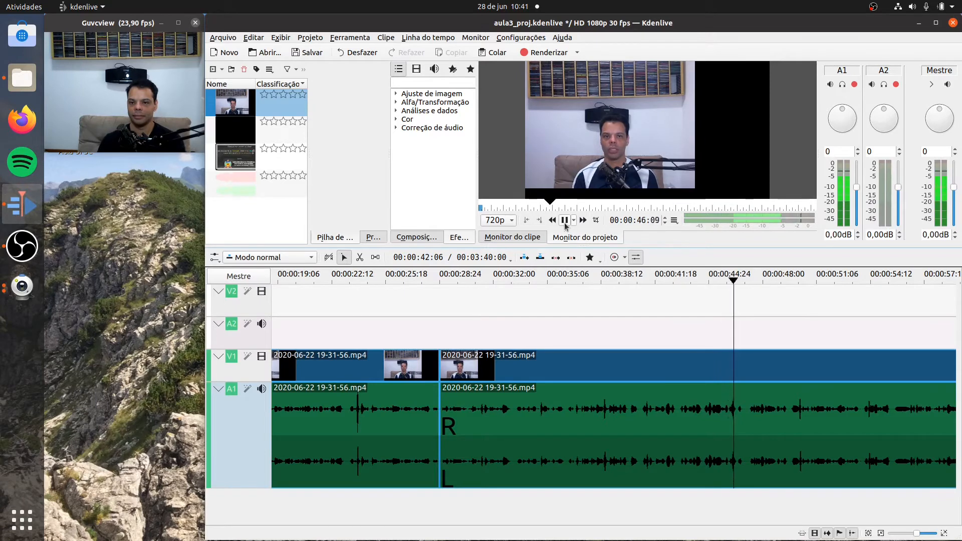
{"action": "left_click", "coordinate": [564, 222]}
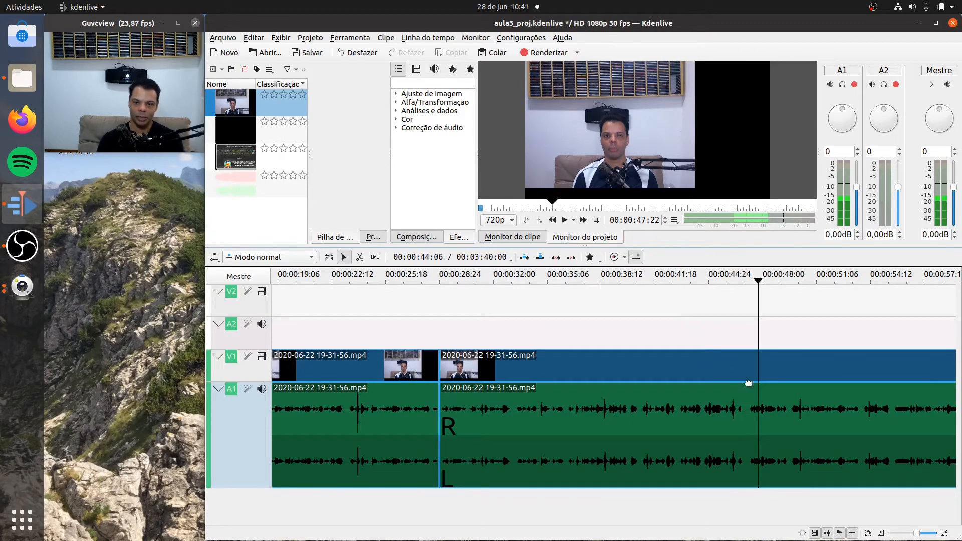
- Replay the short stretch from about 00:00:42:27 to 00:00:43:28 twice to match the speech with the audio waveform
{"action": "left_click_drag", "start_coordinate": [757, 281], "coordinate": [677, 296]}
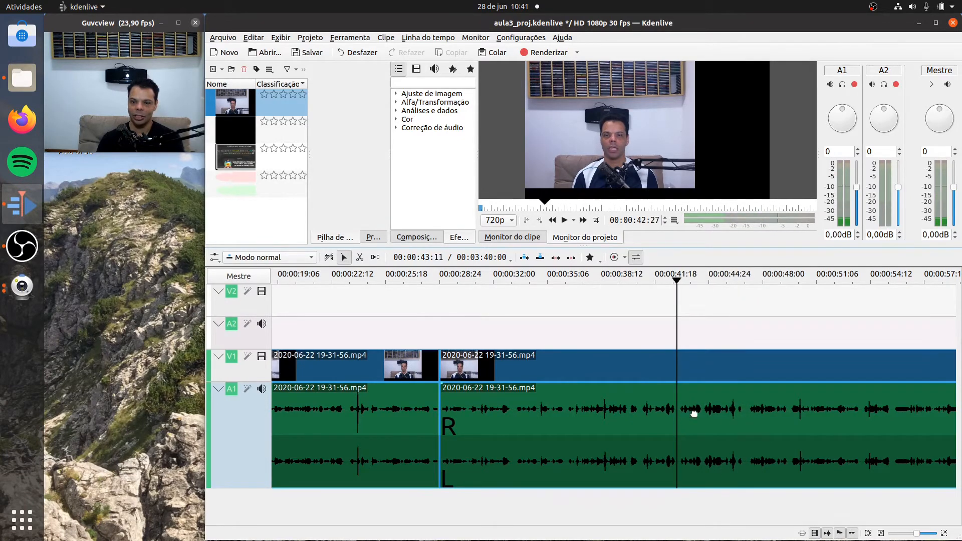
{"action": "left_click", "coordinate": [563, 221]}
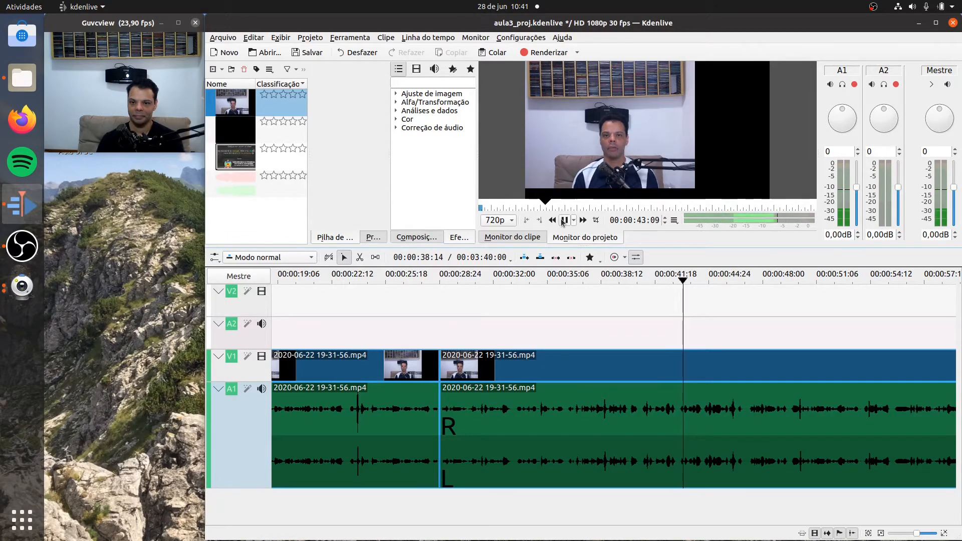
{"action": "left_click", "coordinate": [563, 221]}
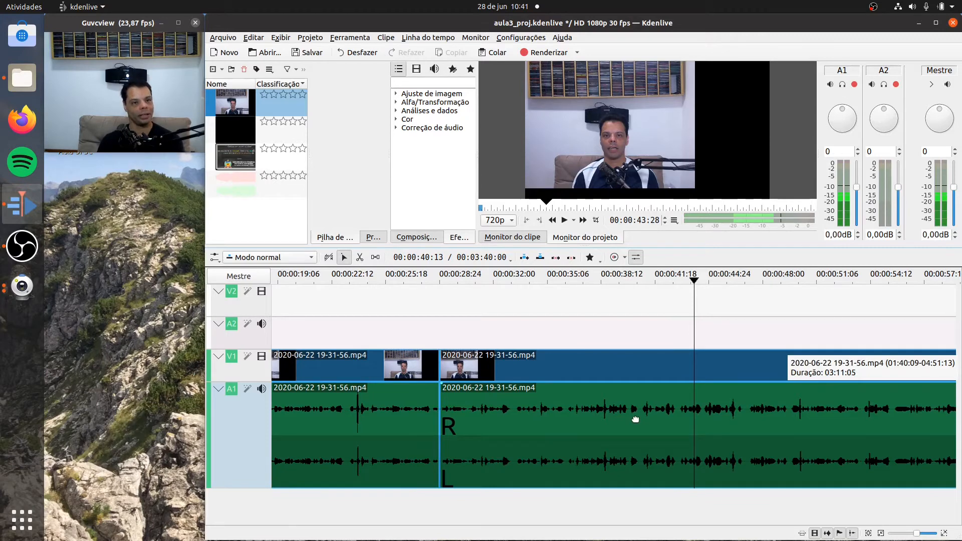
{"action": "left_click", "coordinate": [944, 534]}
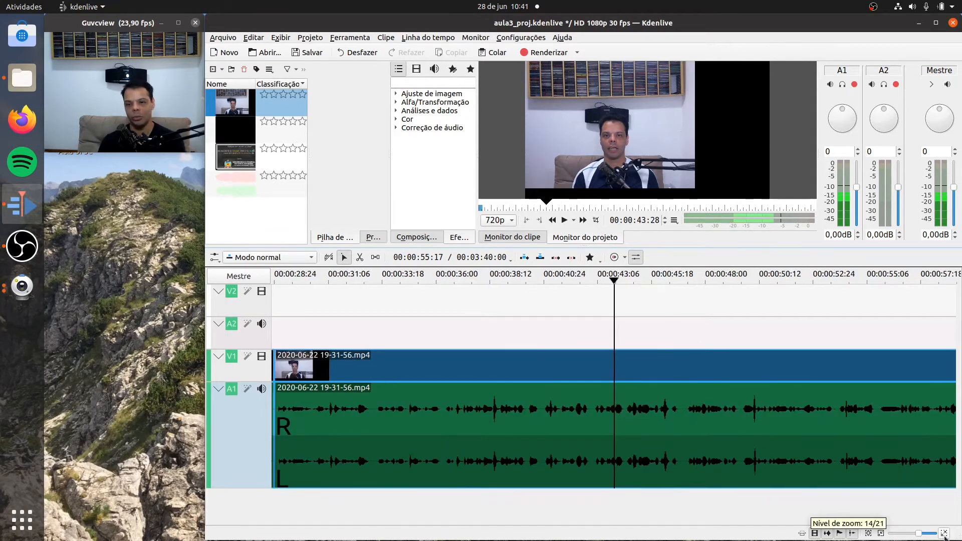
{"action": "left_click", "coordinate": [944, 534]}
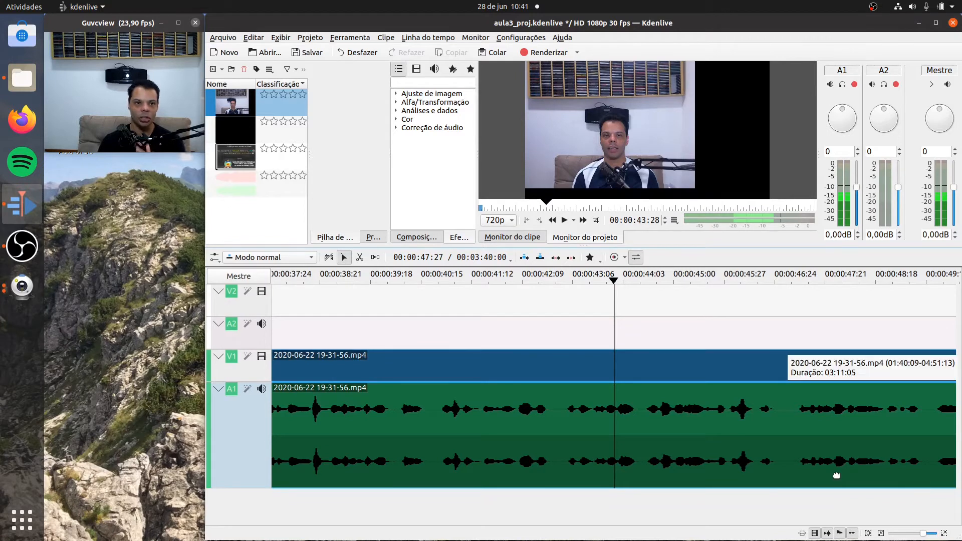
{"action": "left_click_drag", "start_coordinate": [615, 281], "coordinate": [565, 281]}
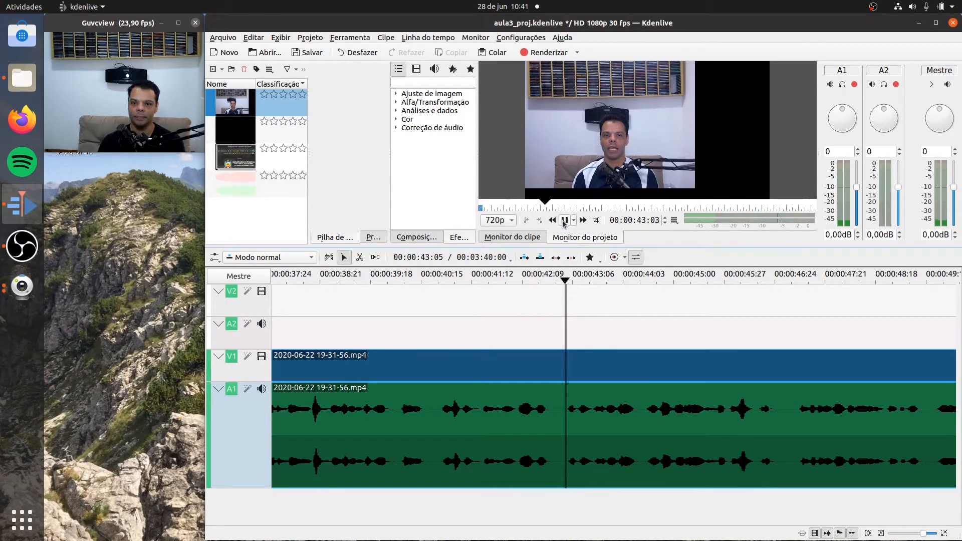
{"action": "left_click", "coordinate": [564, 220]}
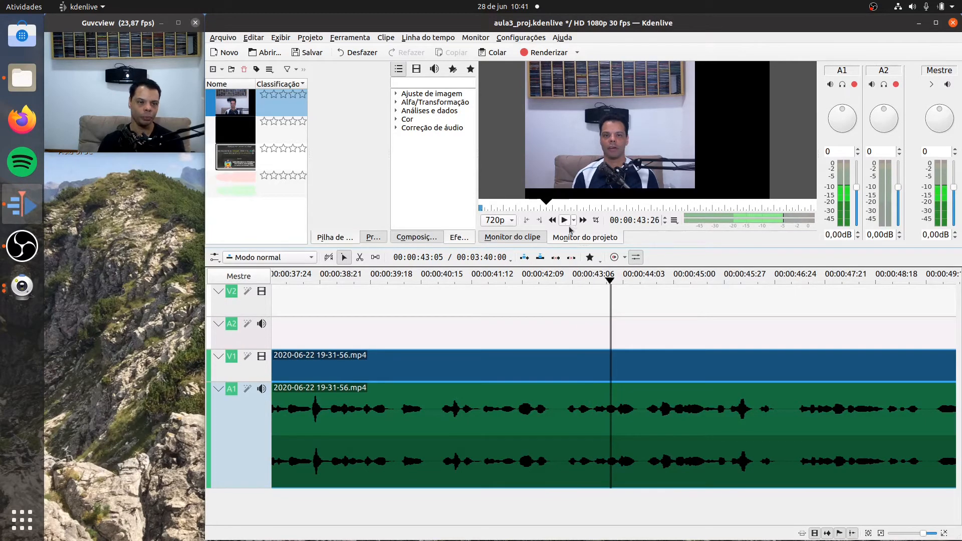
- Check the waveform frame by frame, replaying from 00:00:42:25 to 00:00:43:29, and bring the playhead back to 00:00:43:10
{"action": "left_click", "coordinate": [943, 533]}
{"action": "left_click", "coordinate": [943, 533]}
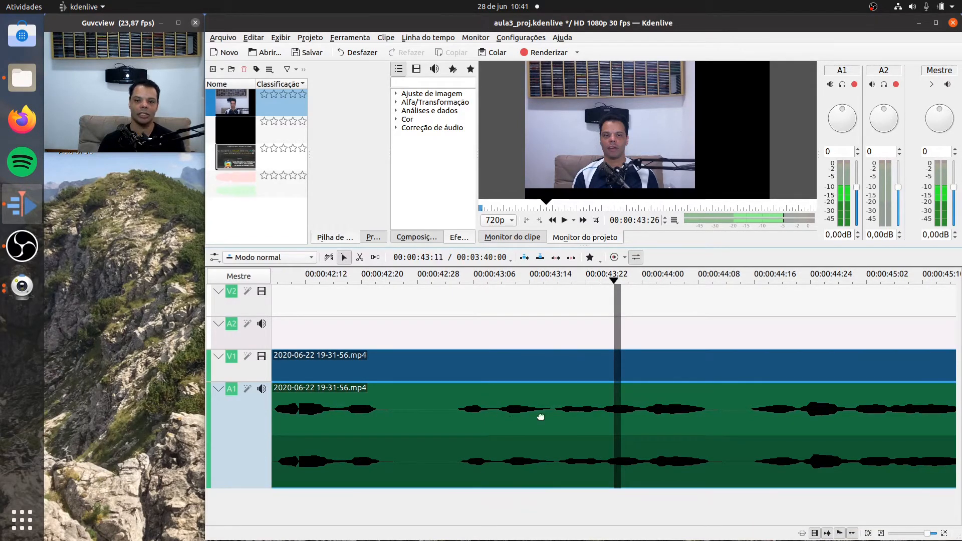
{"action": "left_click", "coordinate": [402, 275]}
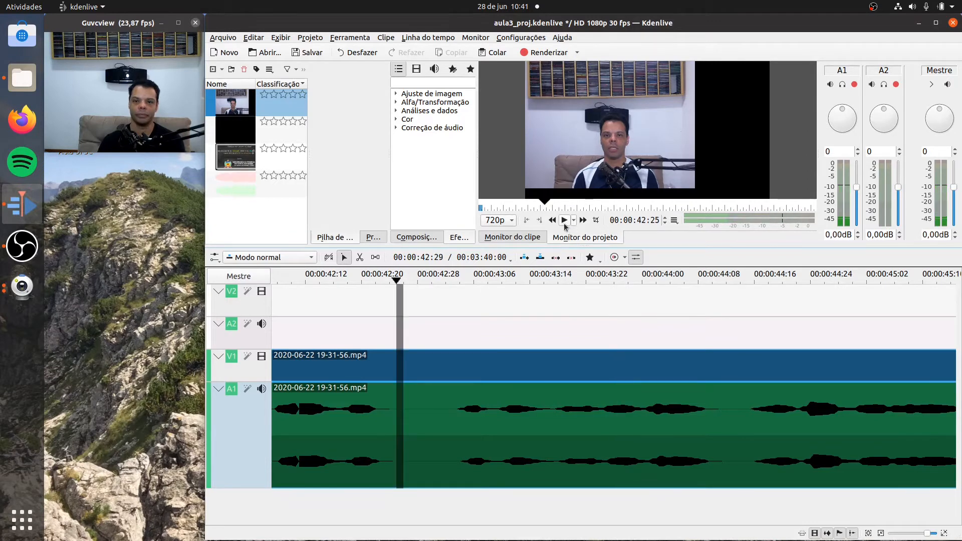
{"action": "left_click", "coordinate": [563, 221]}
{"action": "left_click", "coordinate": [564, 221]}
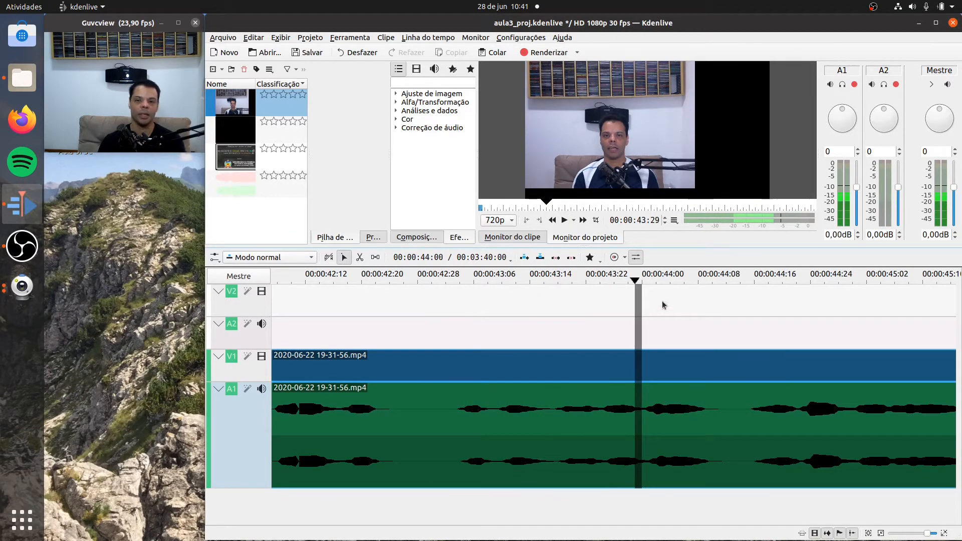
{"action": "left_click_drag", "start_coordinate": [635, 282], "coordinate": [573, 307]}
{"action": "left_click_drag", "start_coordinate": [574, 308], "coordinate": [507, 298]}
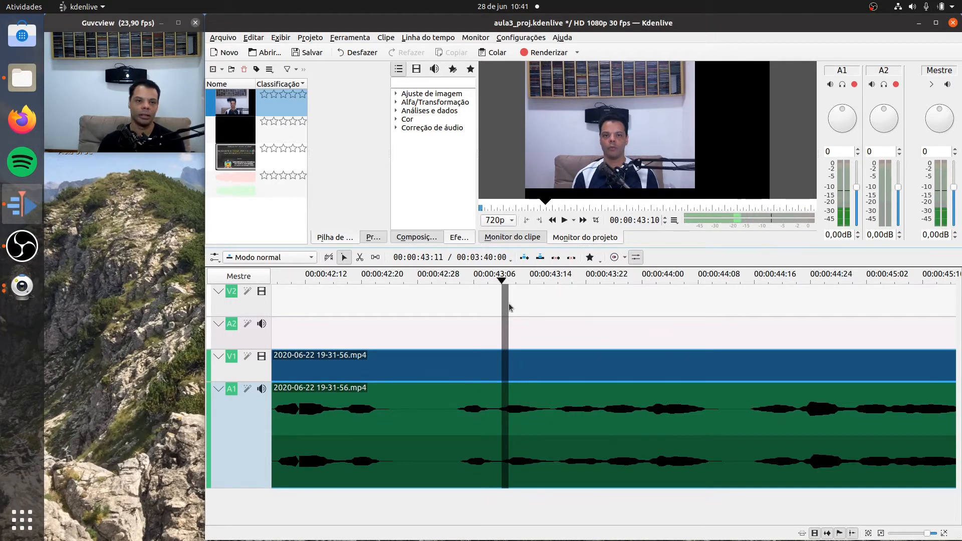
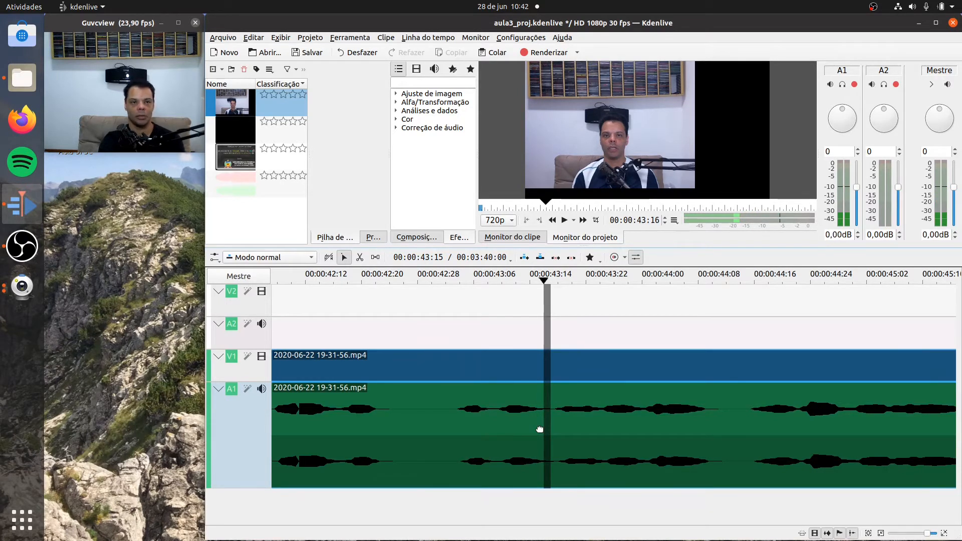
- Return to 00:00:43:03 and advance frame by frame to 00:00:43:28, matching the speech against the audio waveform
{"action": "key", "text": "Left"}
{"action": "key", "text": "Left"}
{"action": "key", "text": "Left"}
{"action": "key", "text": "Left"}
{"action": "key", "text": "Left"}
{"action": "key", "text": "Left"}
{"action": "key", "text": "Left"}
{"action": "key", "text": "Left"}
{"action": "key", "text": "Left"}
{"action": "key", "text": "Left"}
{"action": "key", "text": "Left"}
{"action": "key", "text": "Left"}
{"action": "key", "text": "Left"}
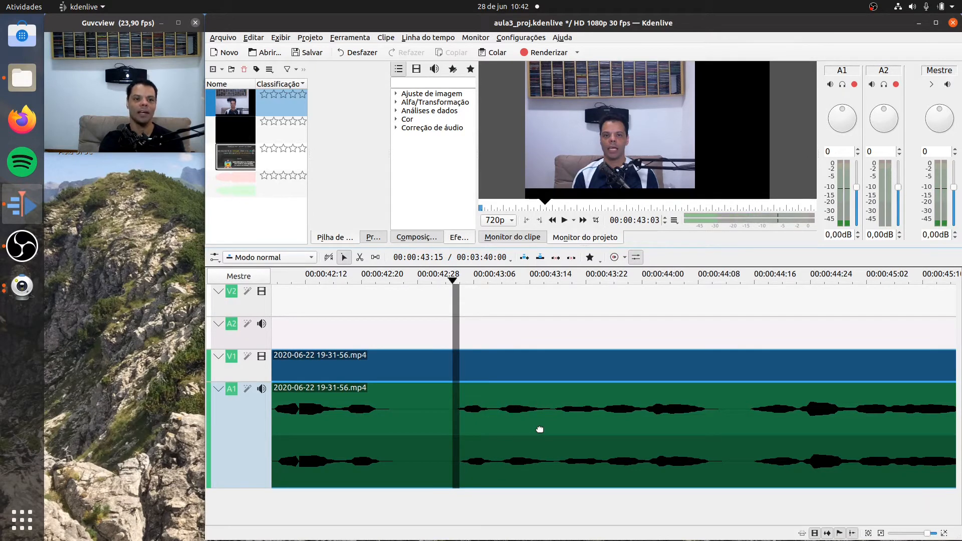
{"action": "key", "text": "Right"}
{"action": "key", "text": "Right"}
{"action": "key", "text": "Right"}
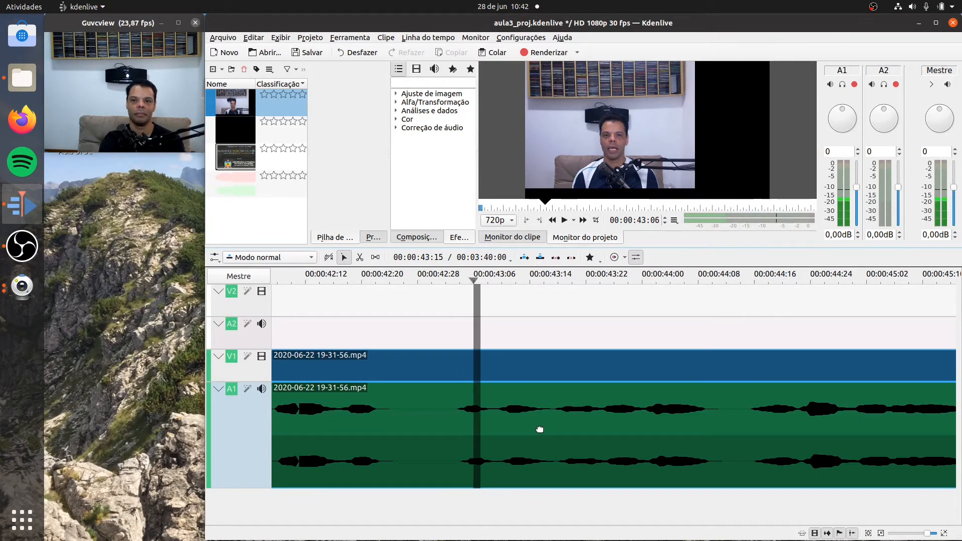
{"action": "key", "text": "Right"}
{"action": "key", "text": "Right"}
{"action": "key", "text": "Right"}
{"action": "key", "text": "Right"}
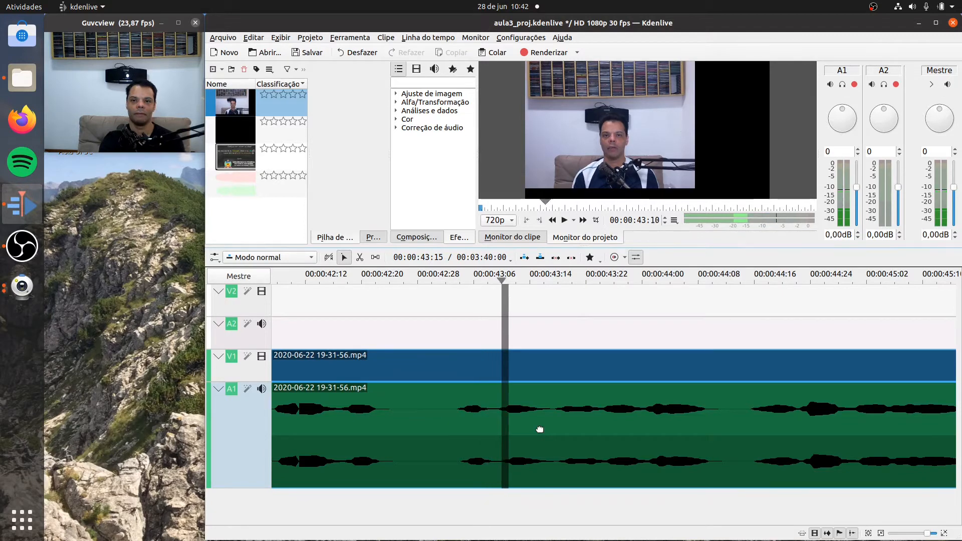
{"action": "key", "text": "Right"}
{"action": "key", "text": "Right"}
{"action": "key", "text": "Right"}
{"action": "key", "text": "Right"}
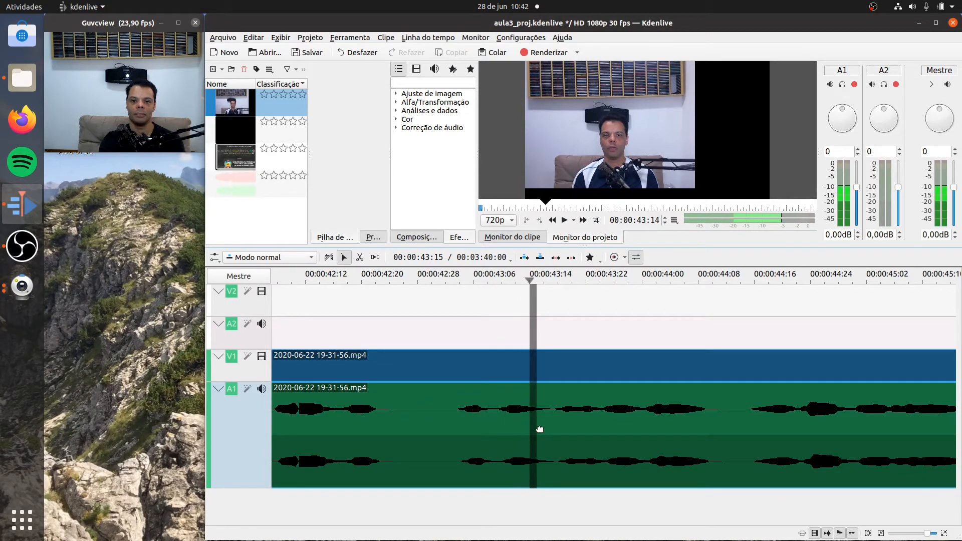
{"action": "key", "text": "Right"}
{"action": "key", "text": "Right"}
{"action": "key", "text": "Right"}
{"action": "key", "text": "Right"}
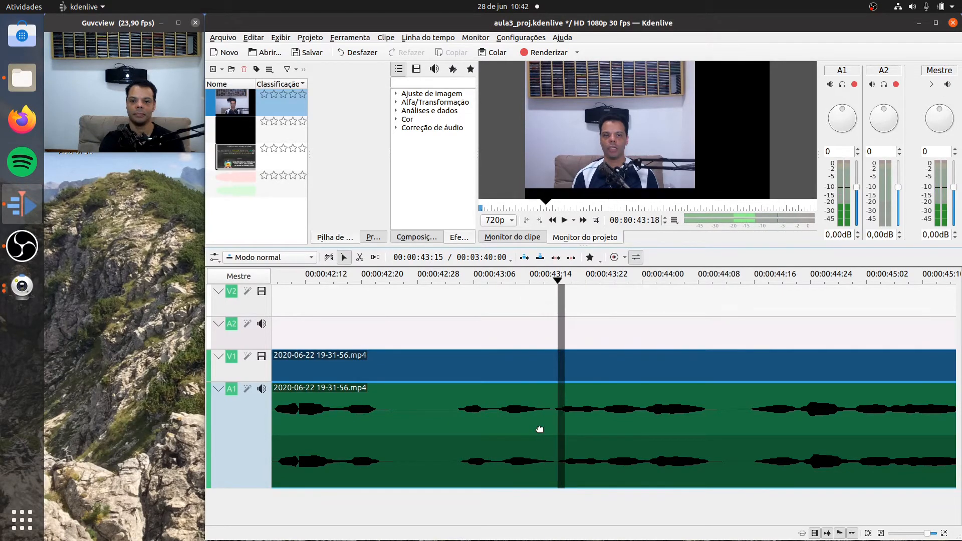
{"action": "key", "text": "Right"}
{"action": "key", "text": "Right"}
{"action": "key", "text": "Right"}
{"action": "key", "text": "Right"}
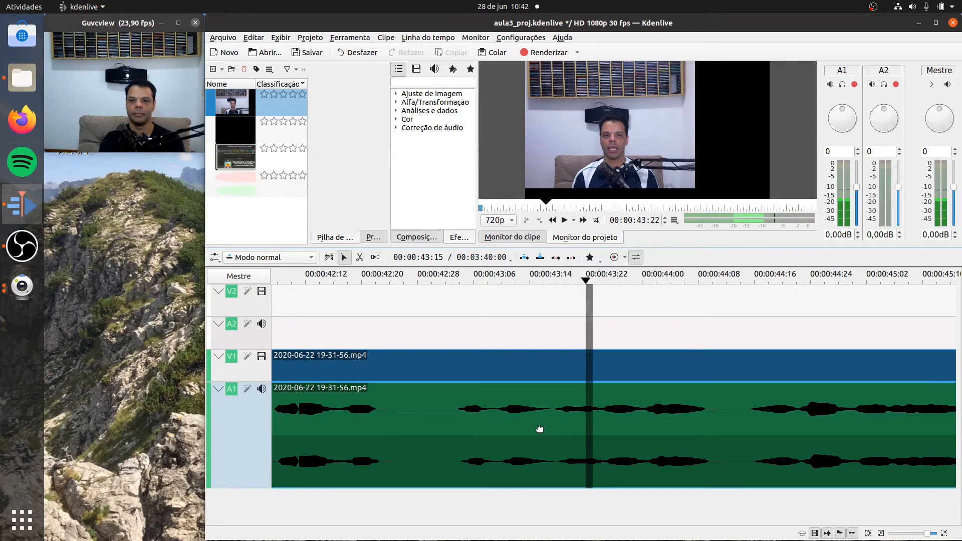
{"action": "key", "text": "Right"}
{"action": "key", "text": "Right"}
{"action": "key", "text": "Right"}
{"action": "key", "text": "Right"}
{"action": "key", "text": "Right"}
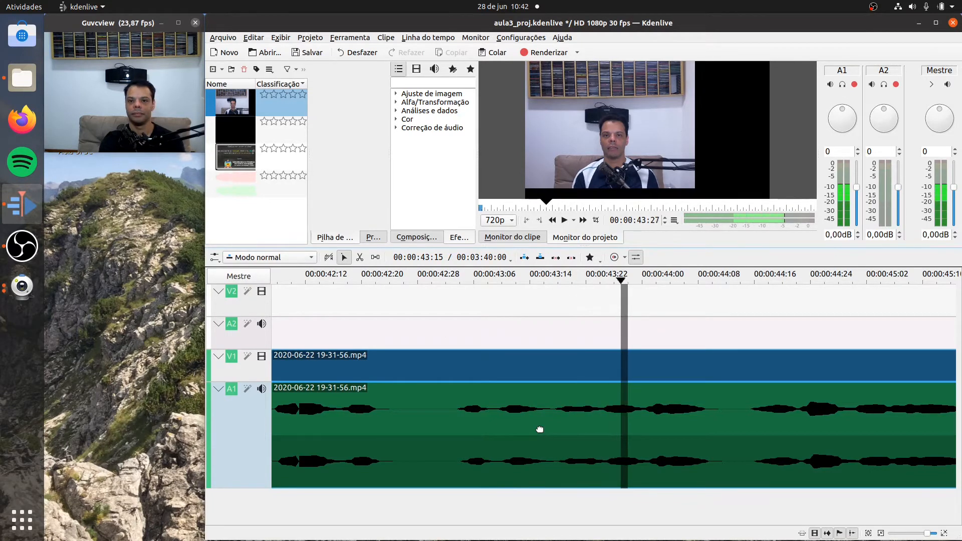
{"action": "key", "text": "Right"}
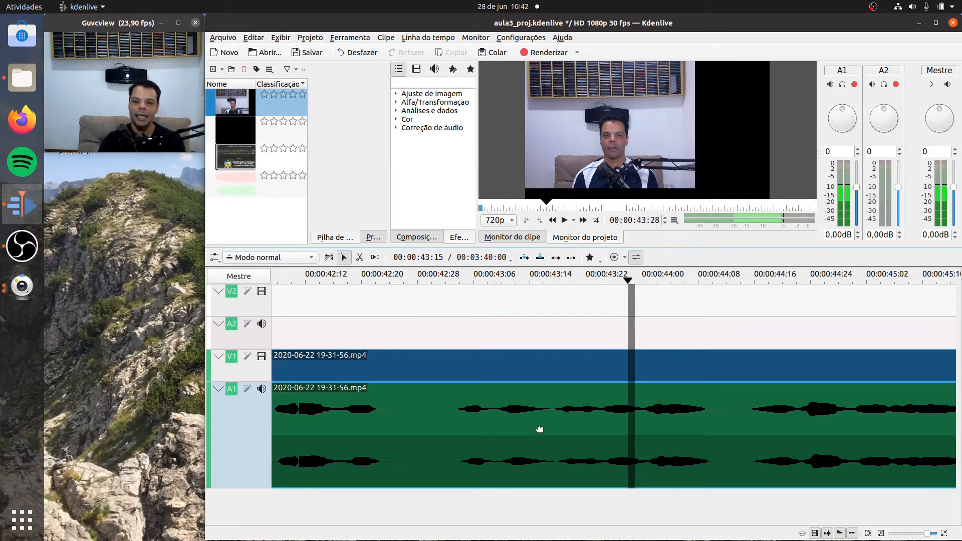
- Check the quiet point in the waveform by stepping back to about 00:00:43:15 and forward to 00:00:43:19
{"action": "key", "text": "Left"}
{"action": "key", "text": "Left"}
{"action": "key", "text": "Left"}
{"action": "key", "text": "Left"}
{"action": "key", "text": "Left"}
{"action": "key", "text": "Left"}
{"action": "key", "text": "Left"}
{"action": "key", "text": "Left"}
{"action": "key", "text": "Left"}
{"action": "key", "text": "Left"}
{"action": "key", "text": "Left"}
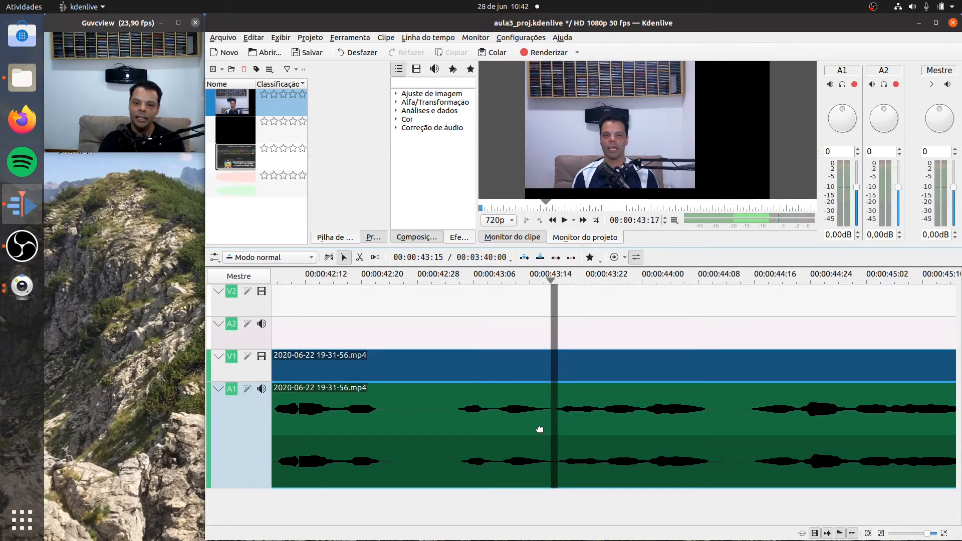
{"action": "key", "text": "Left"}
{"action": "key", "text": "Left"}
{"action": "key", "text": "Left"}
{"action": "key", "text": "Right"}
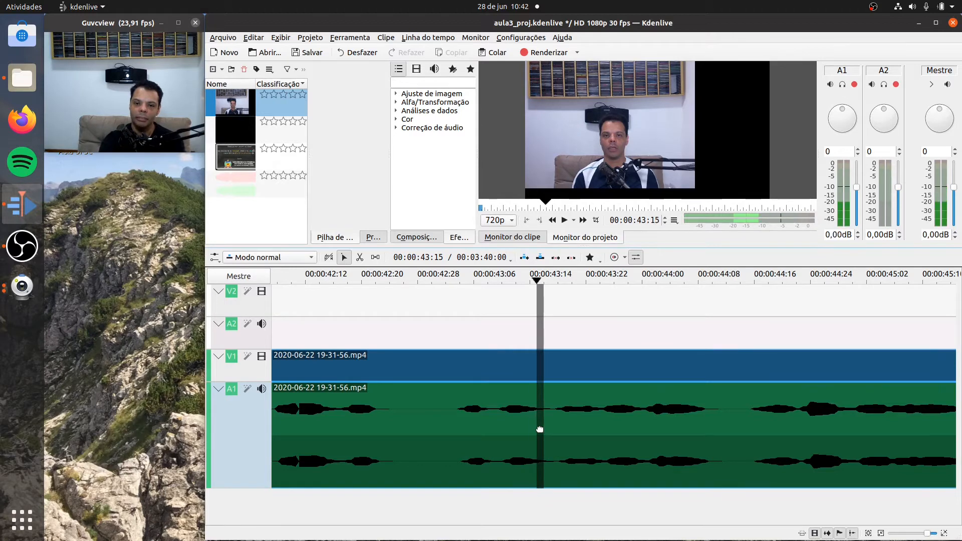
{"action": "key", "text": "Right"}
{"action": "key", "text": "Right"}
{"action": "key", "text": "Right"}
{"action": "key", "text": "Right"}
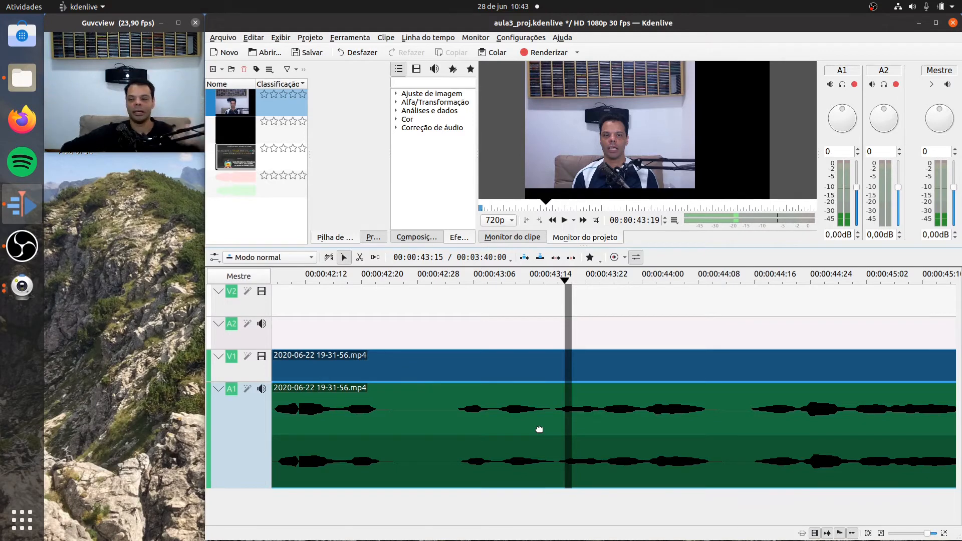
- Examine the magnified waveform between 00:00:43:14 and 00:00:43:18 frame by frame to pinpoint the cut at 00:00:43:17
{"action": "left_click", "coordinate": [944, 534]}
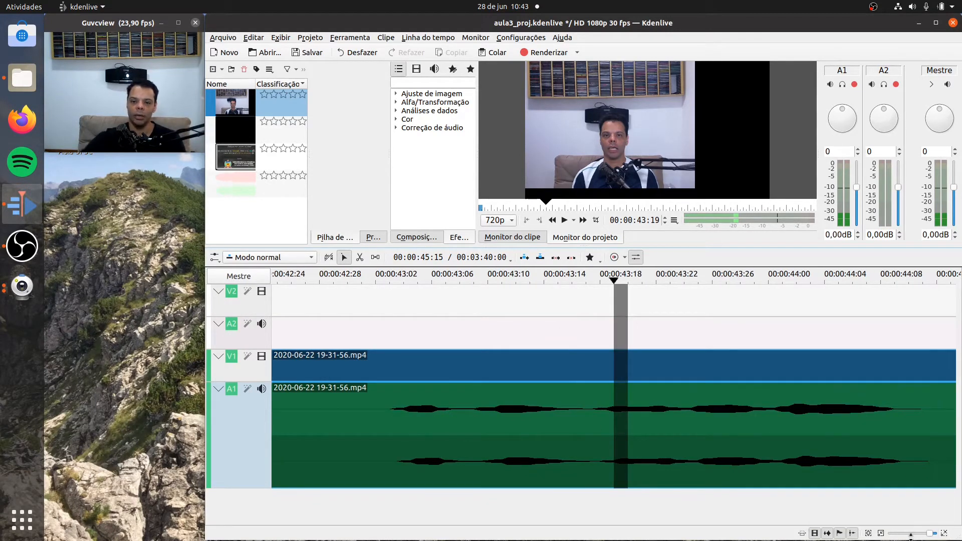
{"action": "key", "text": "Left"}
{"action": "key", "text": "Left"}
{"action": "key", "text": "Left"}
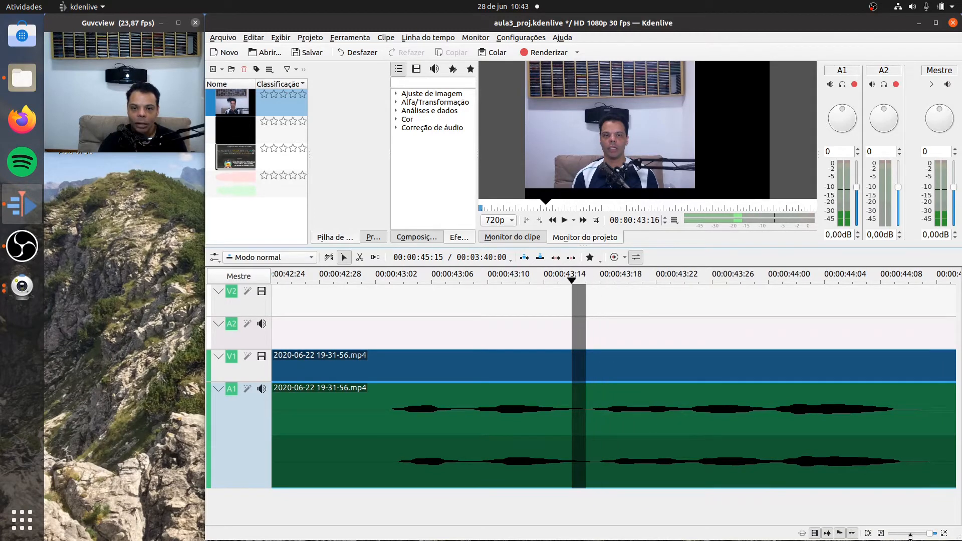
{"action": "key", "text": "Right"}
{"action": "key", "text": "Left"}
{"action": "key", "text": "Left"}
{"action": "key", "text": "Left"}
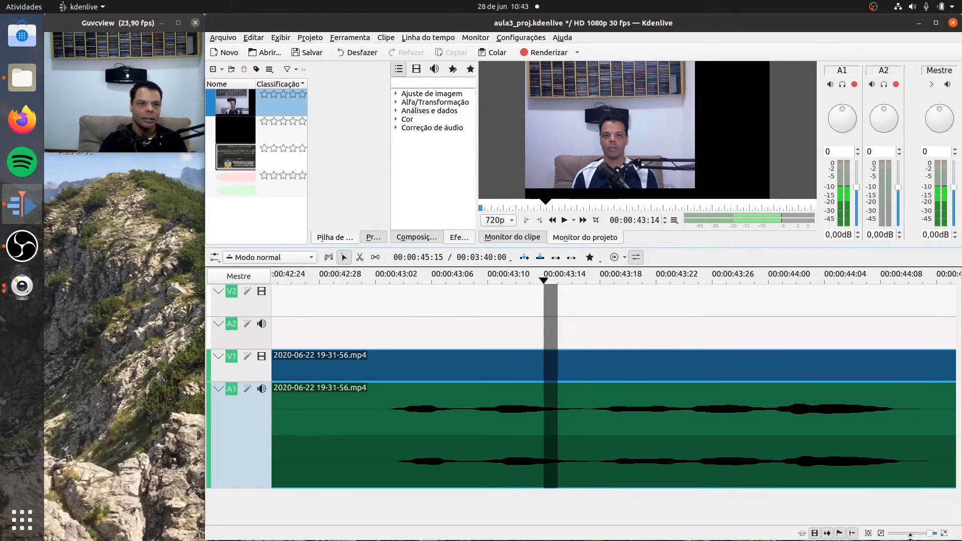
{"action": "key", "text": "Right"}
{"action": "key", "text": "Right"}
{"action": "key", "text": "Right"}
{"action": "key", "text": "Right"}
{"action": "key", "text": "Left"}
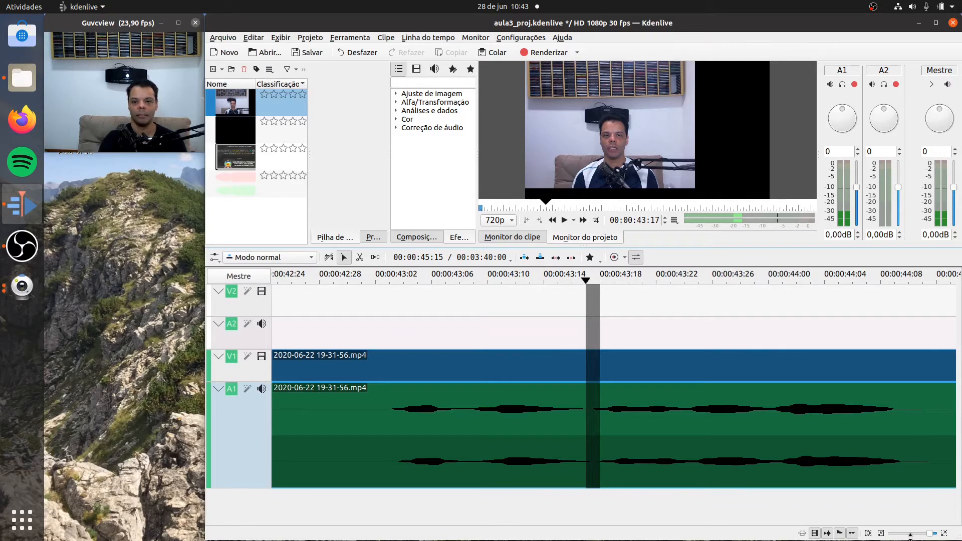
- Split the recorded clip's video and audio at 00:00:43:17
{"action": "key", "text": "Right"}
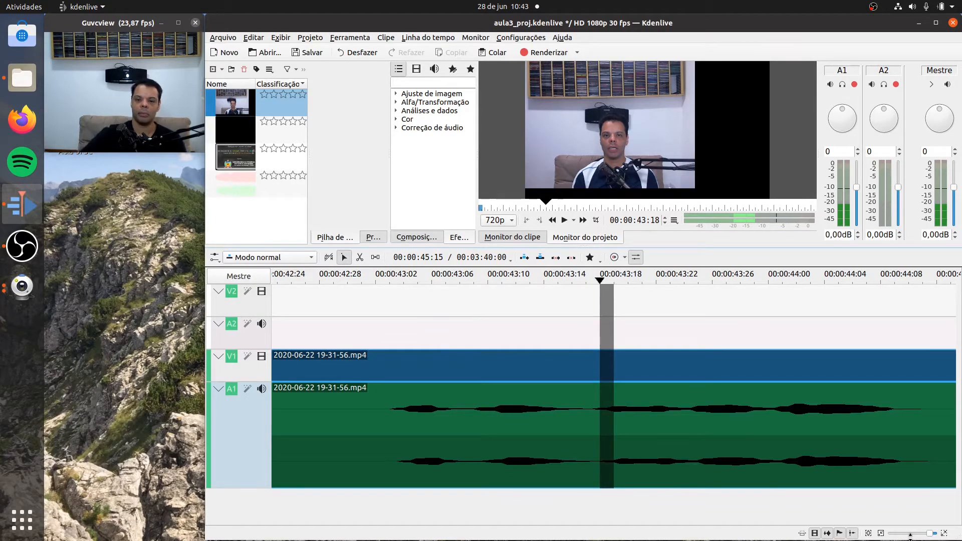
{"action": "key", "text": "Left"}
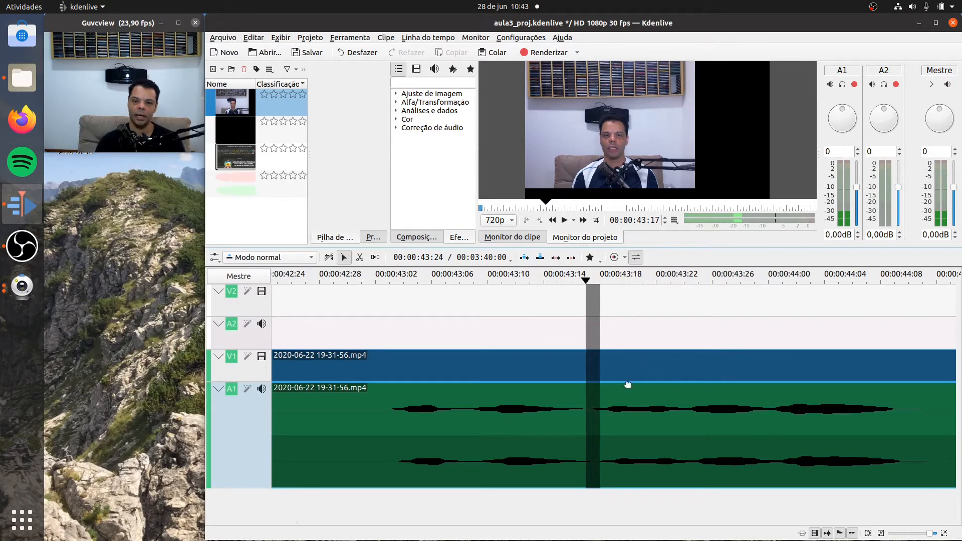
{"action": "left_click", "coordinate": [359, 257]}
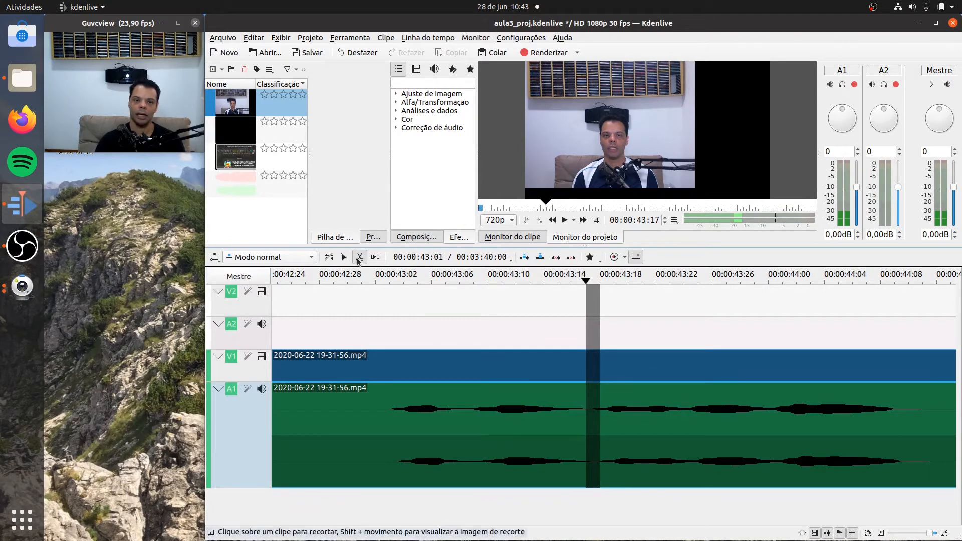
{"action": "left_click", "coordinate": [592, 361]}
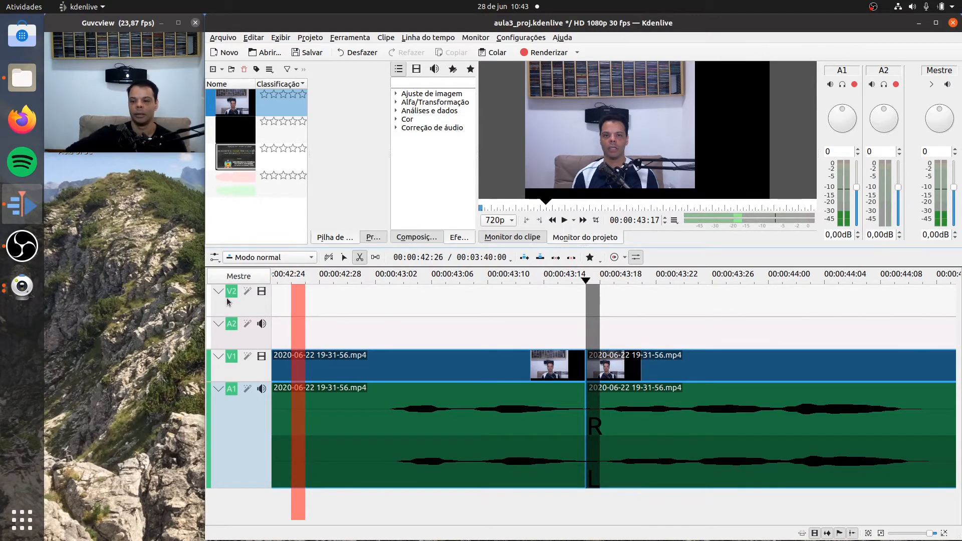
- Play the timeline from the new cut to 00:00:47:16 to find the end of the unwanted passage
{"action": "left_click", "coordinate": [879, 535]}
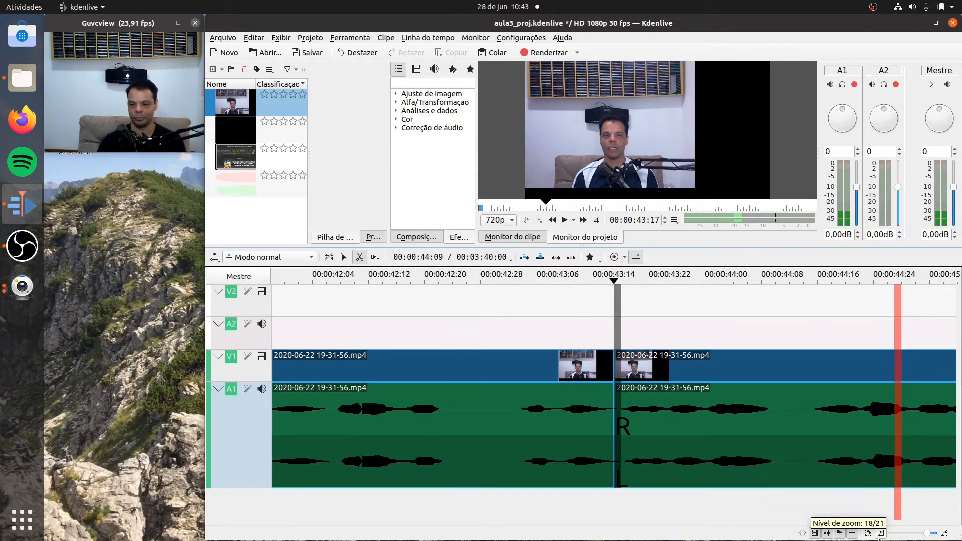
{"action": "left_click", "coordinate": [880, 535]}
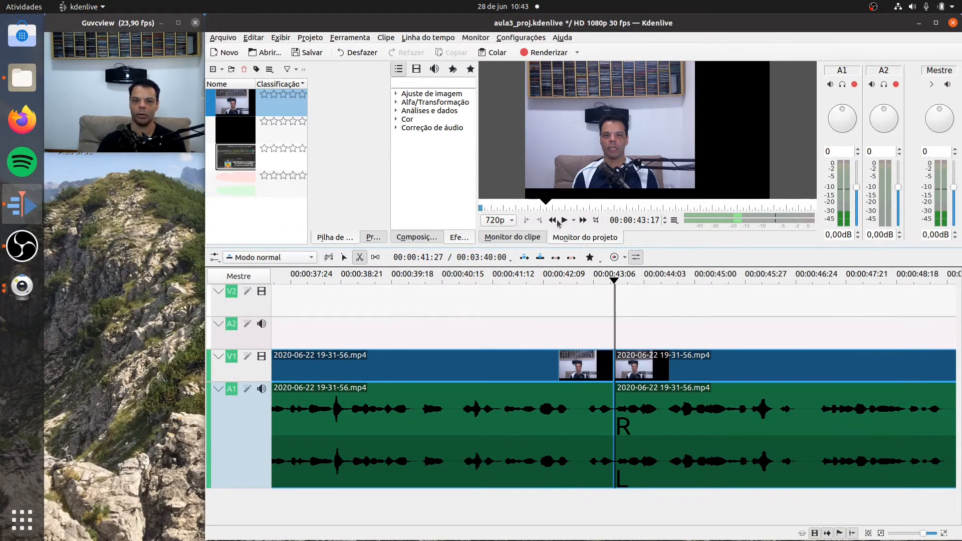
{"action": "left_click", "coordinate": [565, 220]}
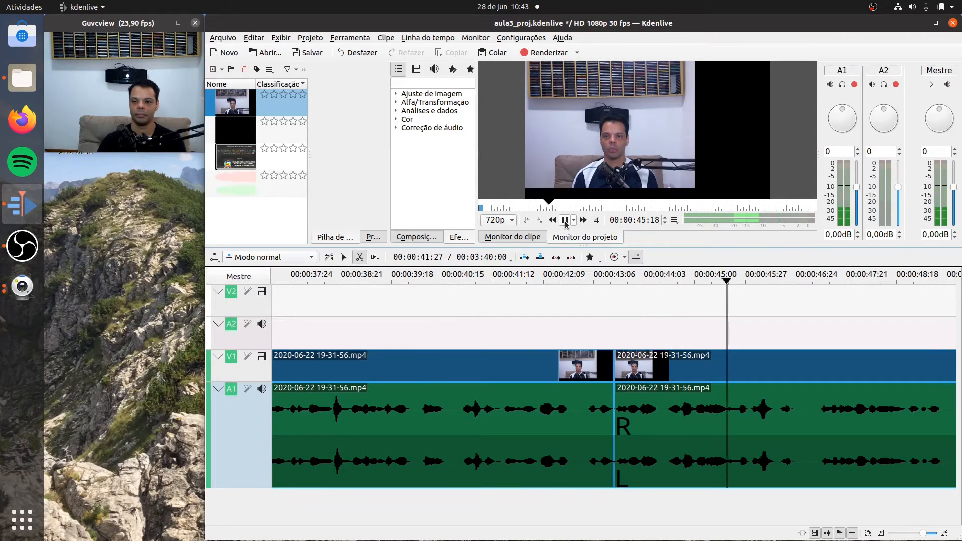
{"action": "left_click", "coordinate": [565, 221]}
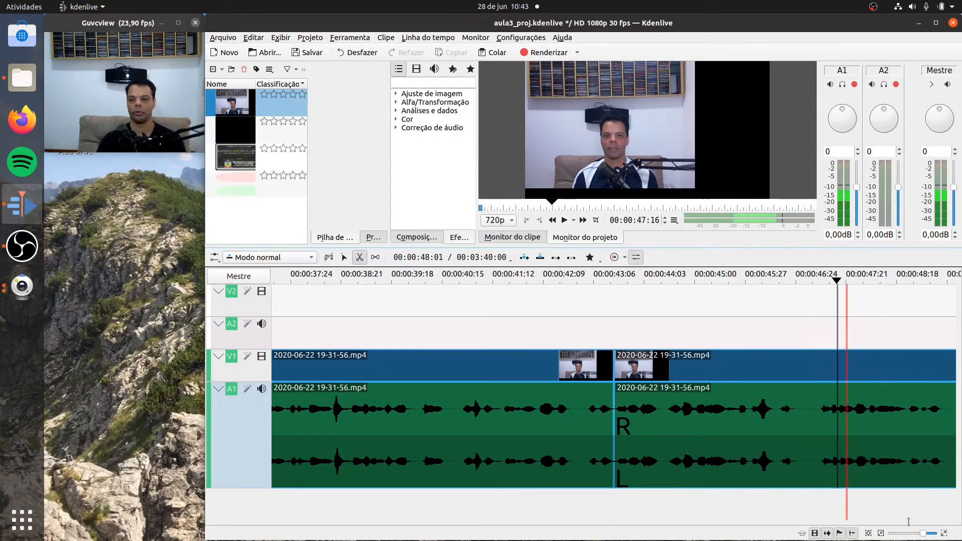
- Replay the passage from 00:00:46:18 to 00:00:47:21 and split the clip at 00:00:47:06
{"action": "left_click", "coordinate": [944, 533]}
{"action": "left_click", "coordinate": [944, 534]}
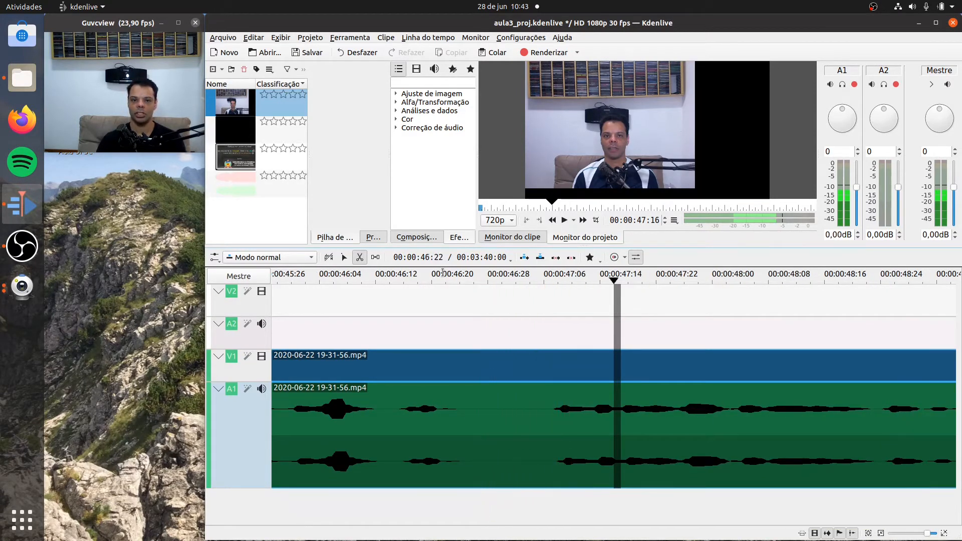
{"action": "left_click", "coordinate": [418, 274]}
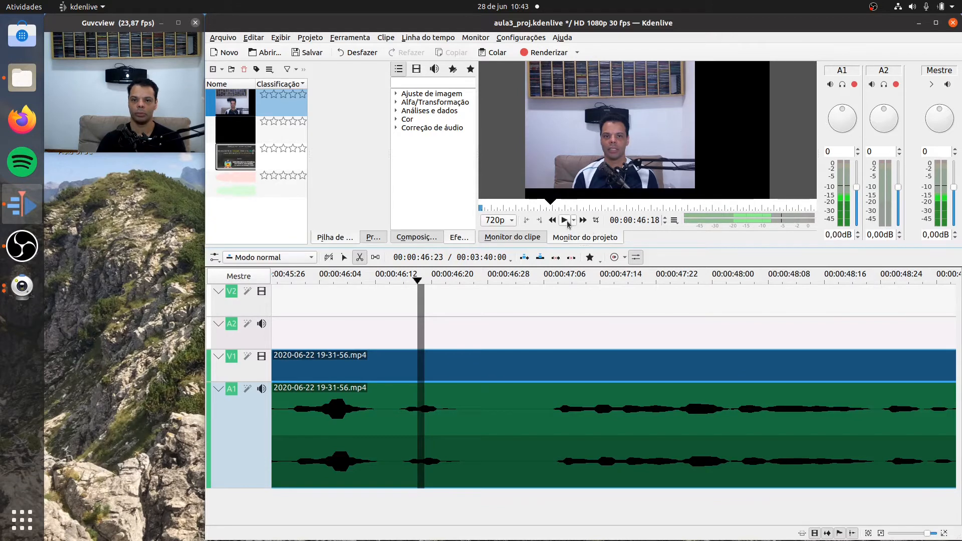
{"action": "left_click", "coordinate": [565, 220]}
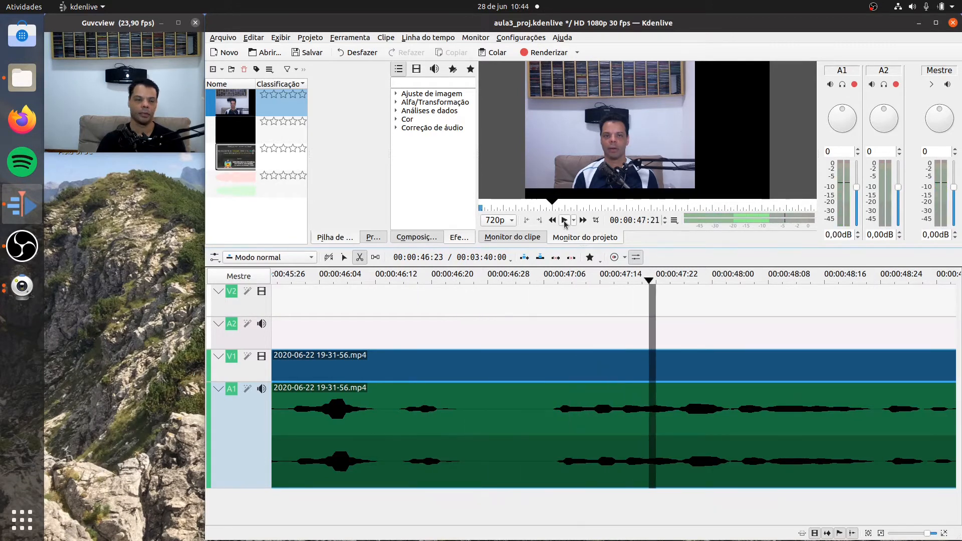
{"action": "left_click", "coordinate": [564, 221]}
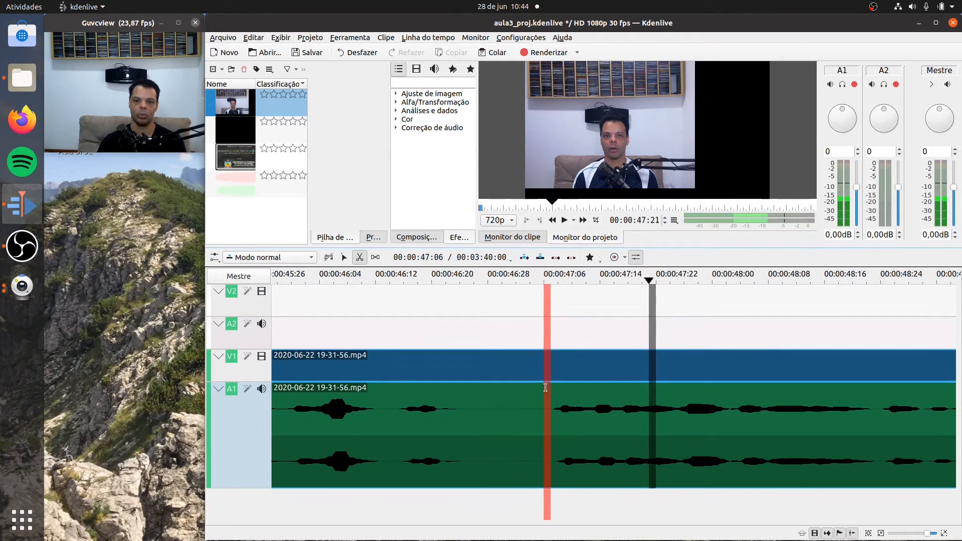
{"action": "left_click", "coordinate": [545, 387]}
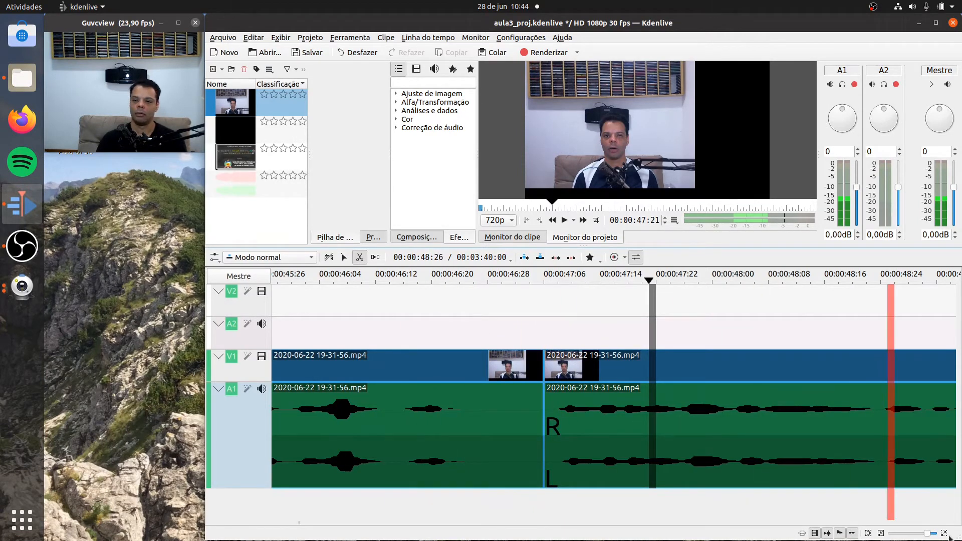
{"action": "left_click", "coordinate": [881, 534]}
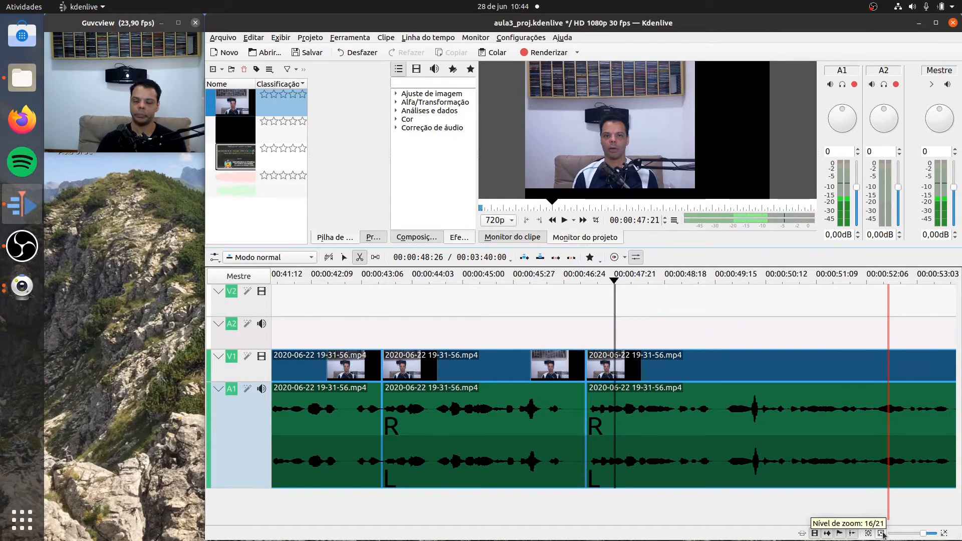
- Delete the clip segment between 00:00:43:17 and 00:00:47:06 and close the gap it leaves on the track
{"action": "left_click", "coordinate": [343, 257]}
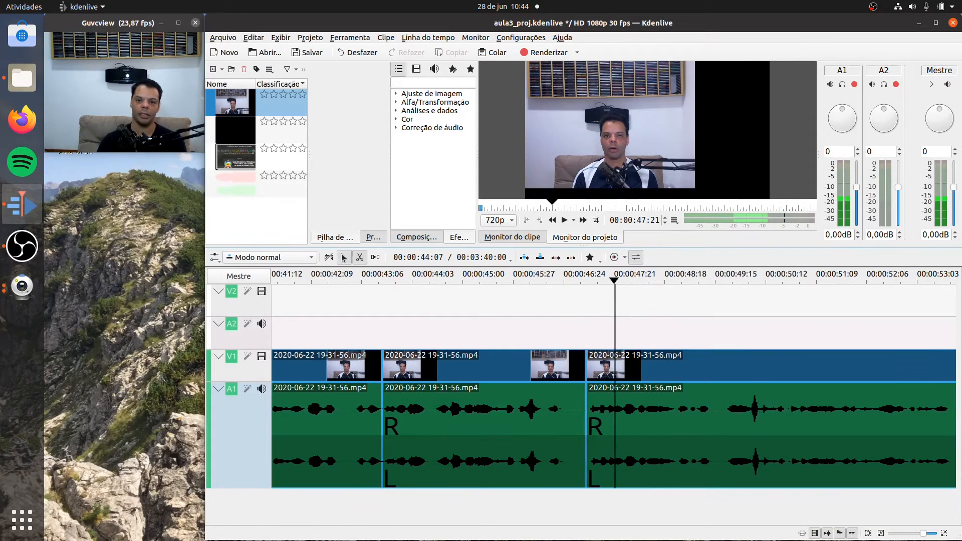
{"action": "left_click", "coordinate": [493, 426]}
{"action": "right_click", "coordinate": [495, 428]}
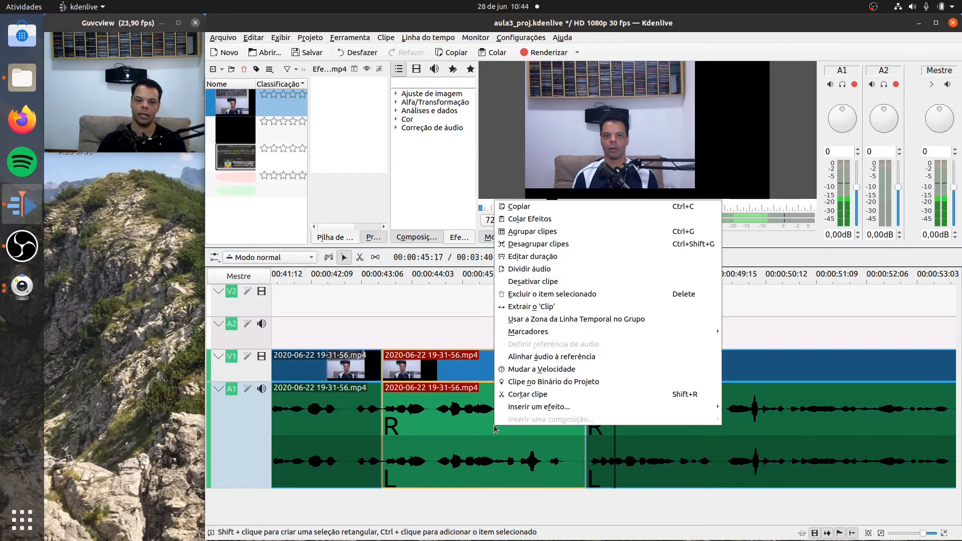
{"action": "left_click", "coordinate": [548, 298]}
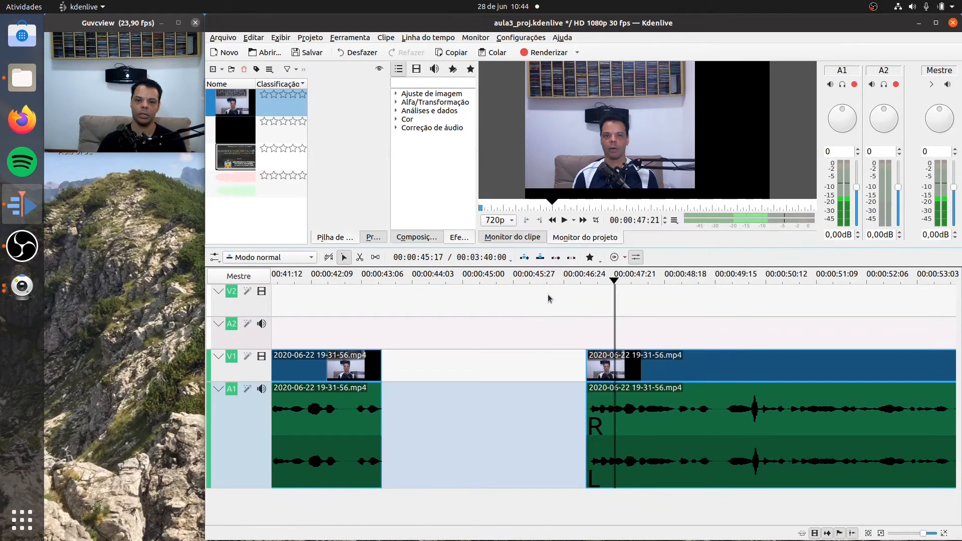
{"action": "right_click", "coordinate": [491, 410]}
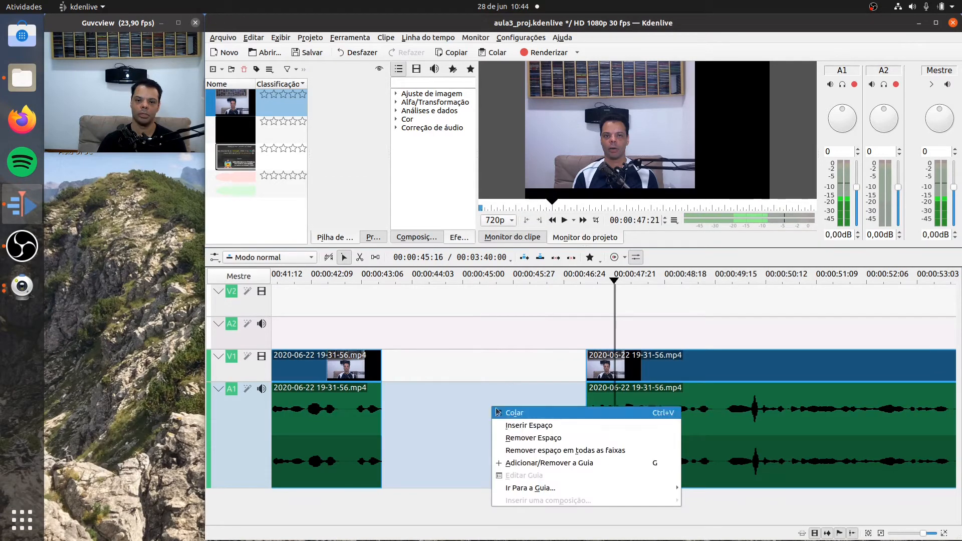
{"action": "left_click", "coordinate": [521, 438]}
- Play the timeline across the join at 00:00:43:17, from 00:00:41:21 to 00:00:46:22, to check the transition
{"action": "left_click", "coordinate": [279, 280]}
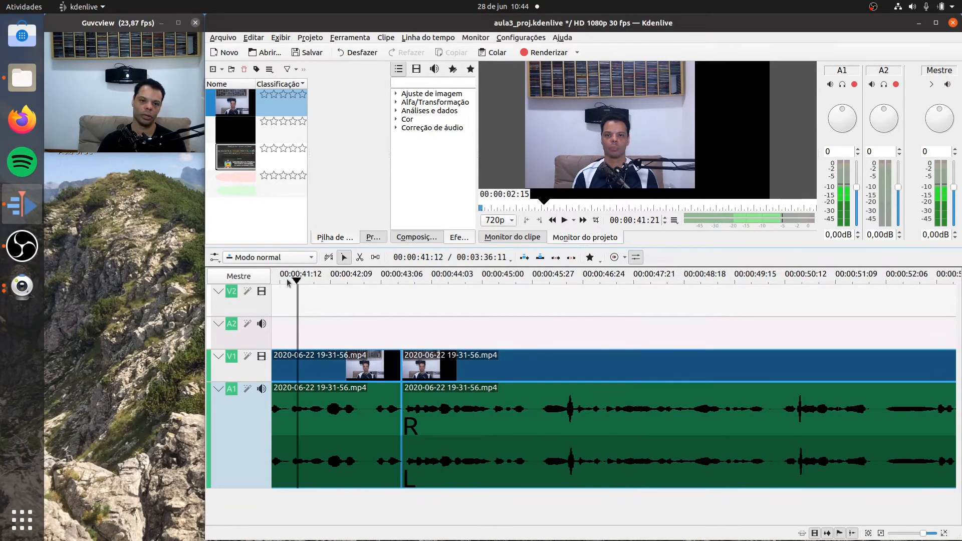
{"action": "left_click", "coordinate": [565, 221]}
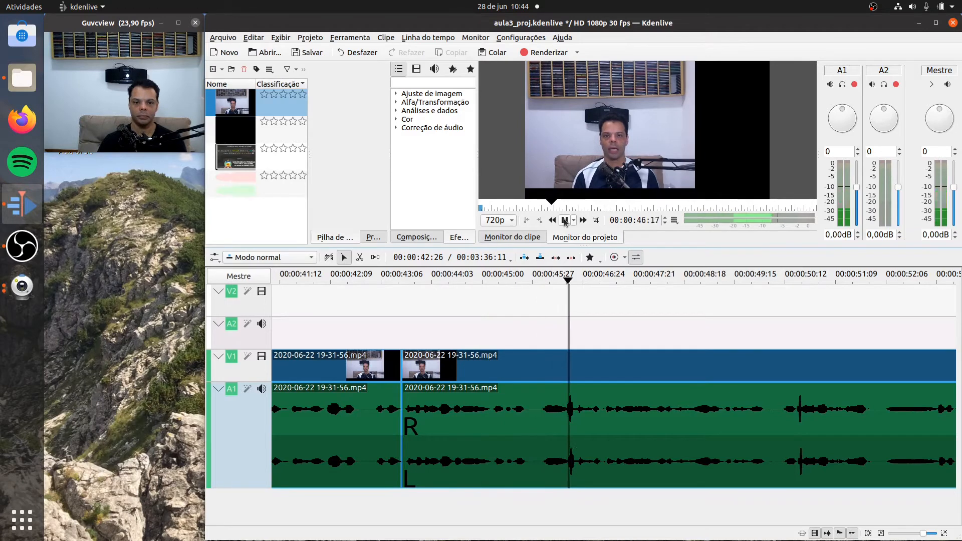
{"action": "left_click", "coordinate": [564, 220]}
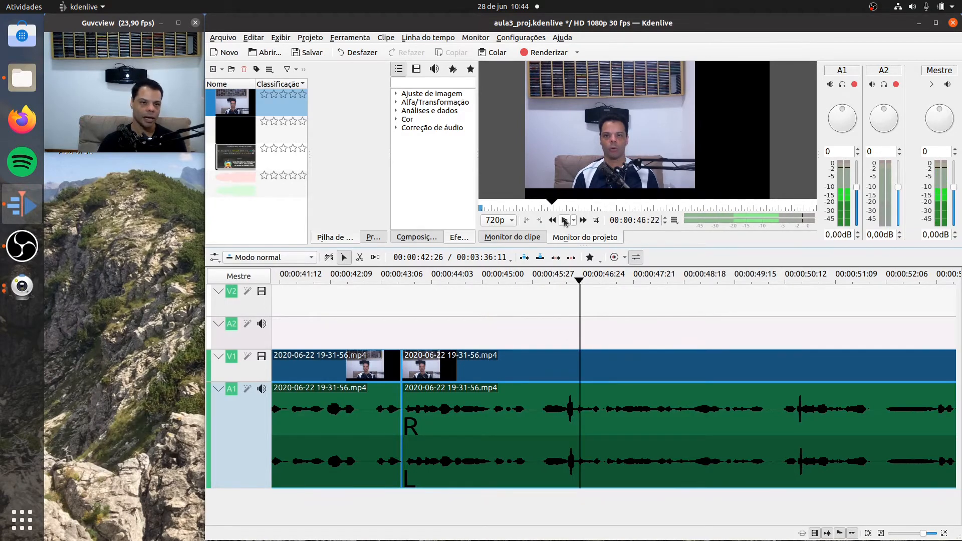
- Split the recorded clip's video and audio at 00:00:43:18, one frame after the join at 00:00:43:17
{"action": "left_click", "coordinate": [944, 533]}
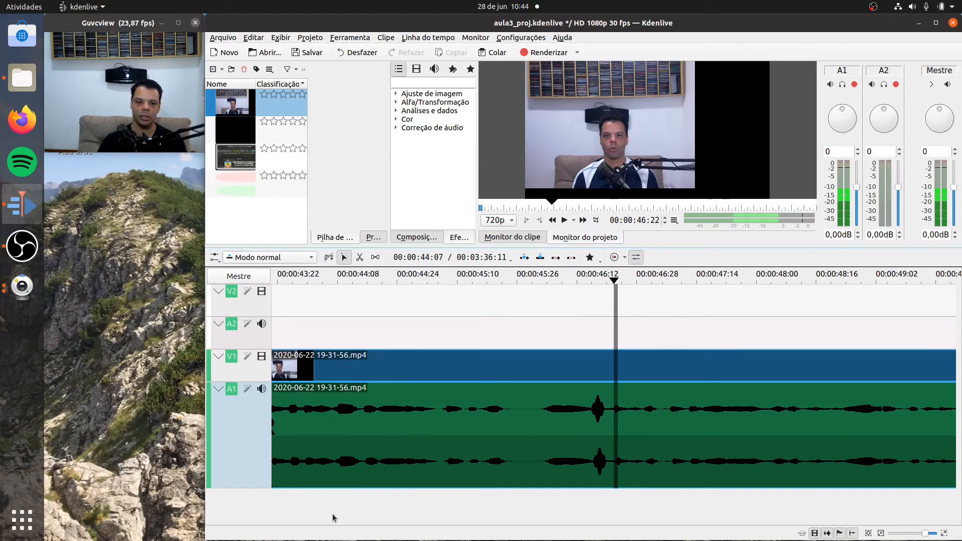
{"action": "scroll", "coordinate": [298, 526], "scroll_direction": "up", "scroll_amount": 5}
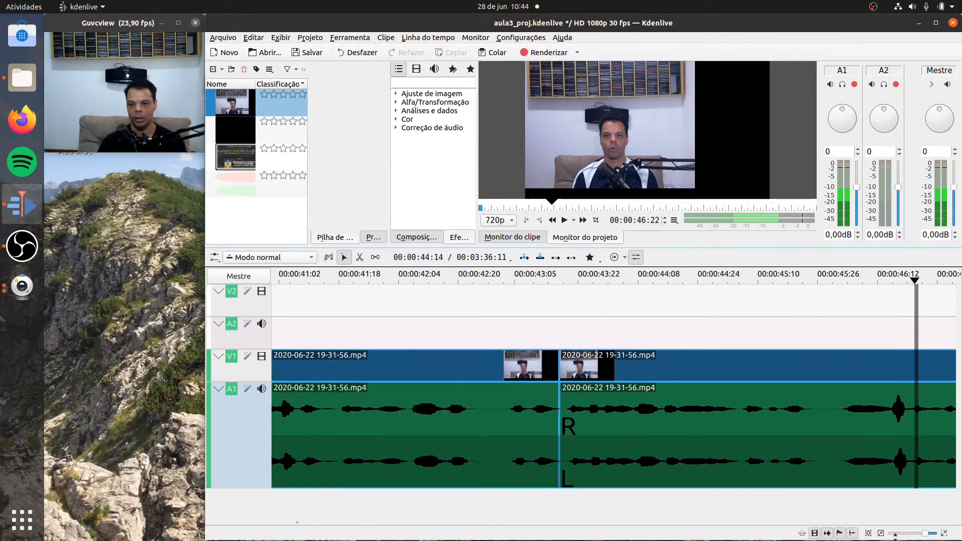
{"action": "left_click", "coordinate": [555, 280]}
{"action": "left_click", "coordinate": [942, 534]}
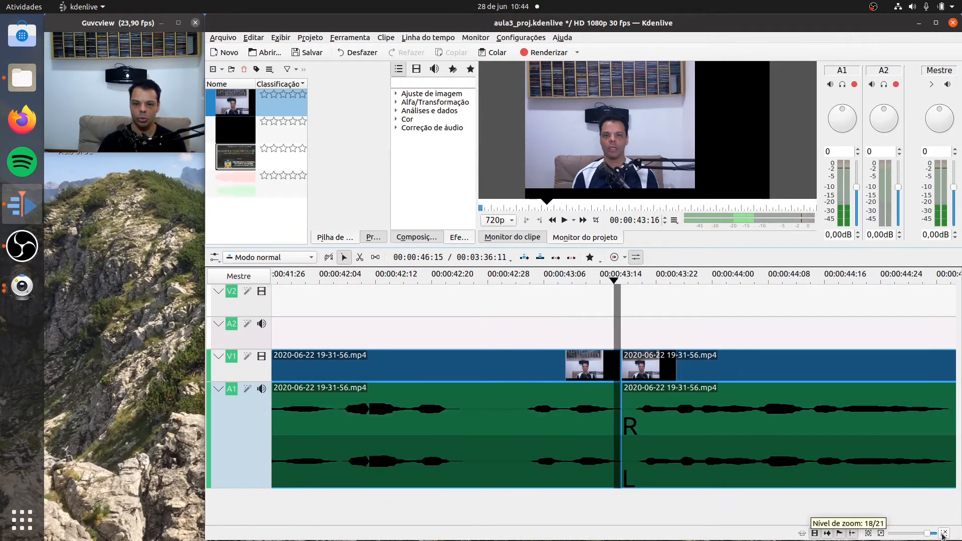
{"action": "left_click", "coordinate": [942, 534]}
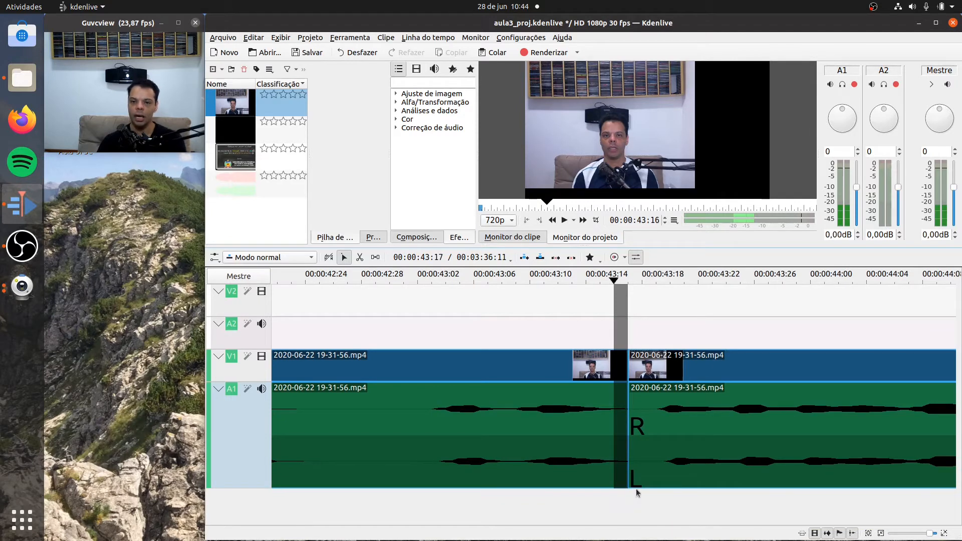
{"action": "left_click", "coordinate": [359, 257]}
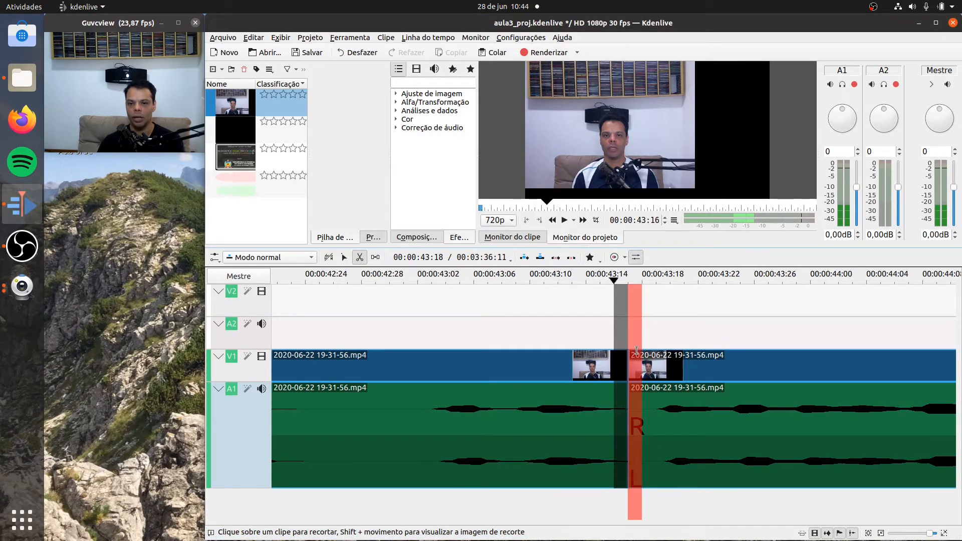
{"action": "left_click", "coordinate": [645, 406]}
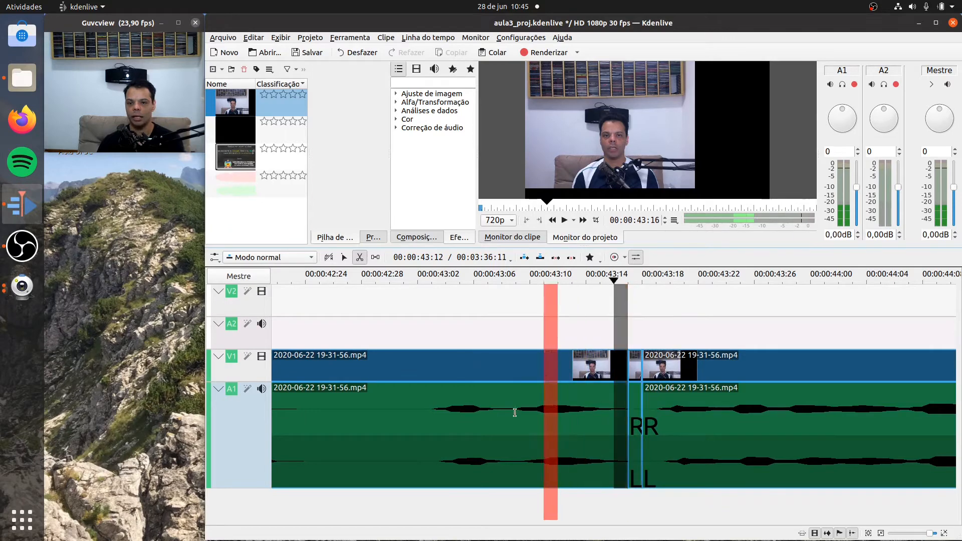
- Delete the one-frame clip segment right after the join at 00:00:43:17 and close the gap on the track
{"action": "left_click", "coordinate": [343, 260]}
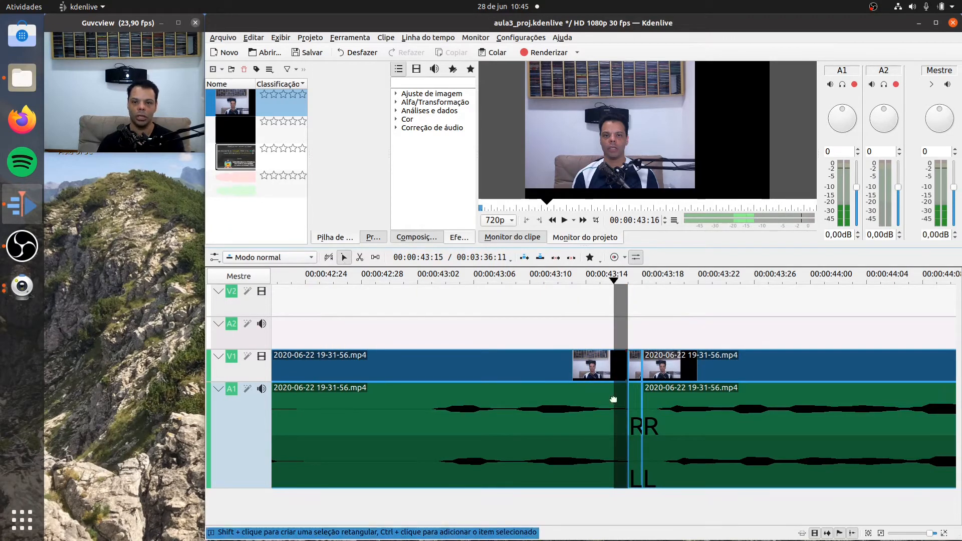
{"action": "left_click", "coordinate": [634, 429]}
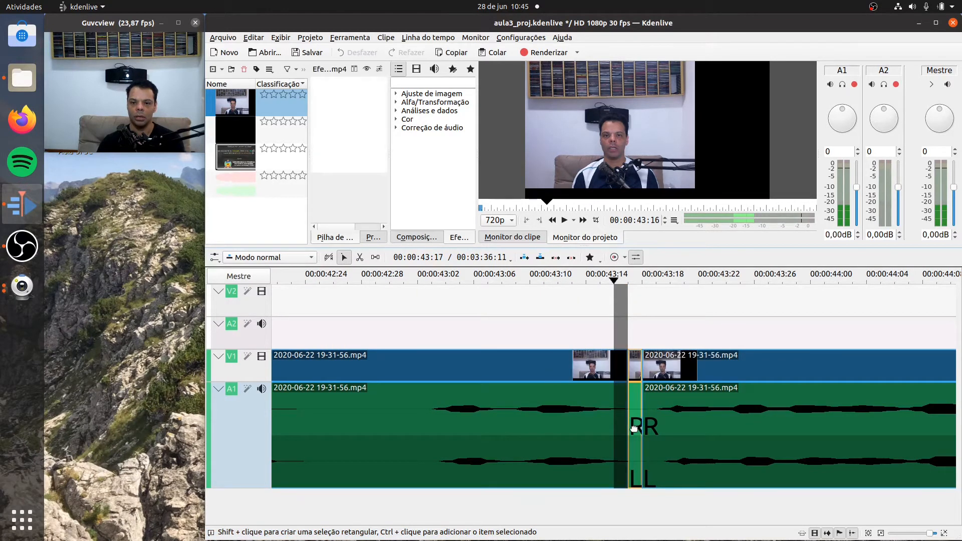
{"action": "right_click", "coordinate": [634, 429]}
{"action": "left_click", "coordinate": [654, 299]}
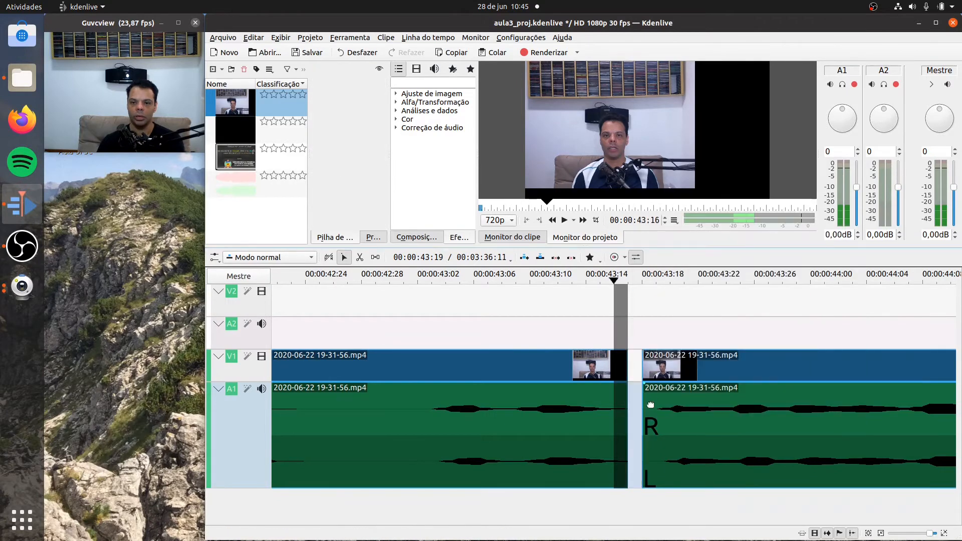
{"action": "right_click", "coordinate": [634, 433]}
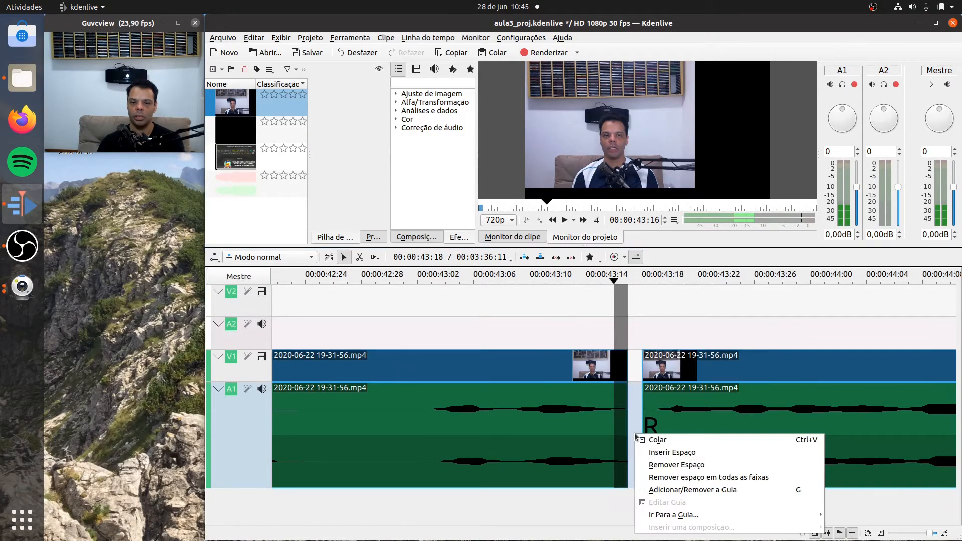
{"action": "left_click", "coordinate": [659, 464]}
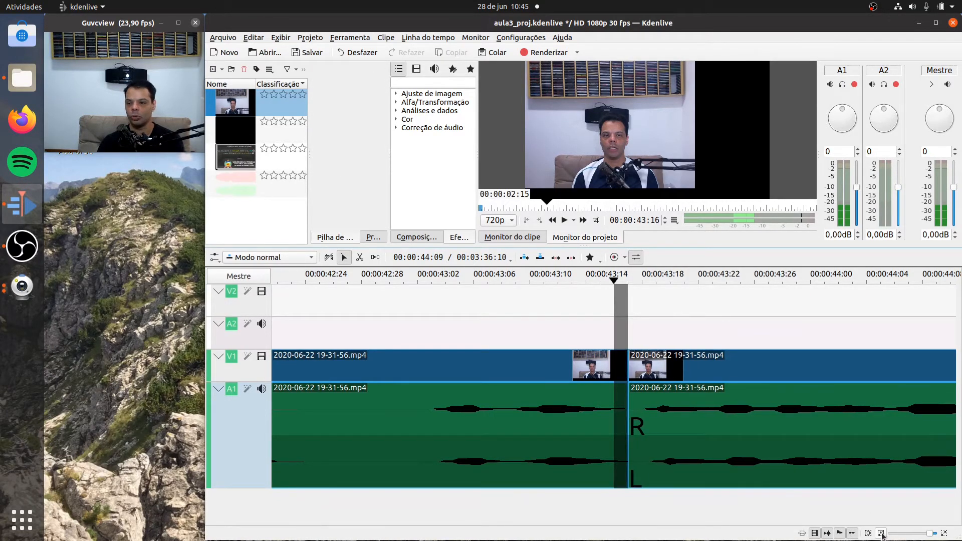
- Replay the trimmed join twice, starting shortly before it at about 00:00:42:20, to check how the transition sounds
{"action": "left_click", "coordinate": [880, 533]}
{"action": "left_click", "coordinate": [881, 533]}
{"action": "left_click", "coordinate": [880, 533]}
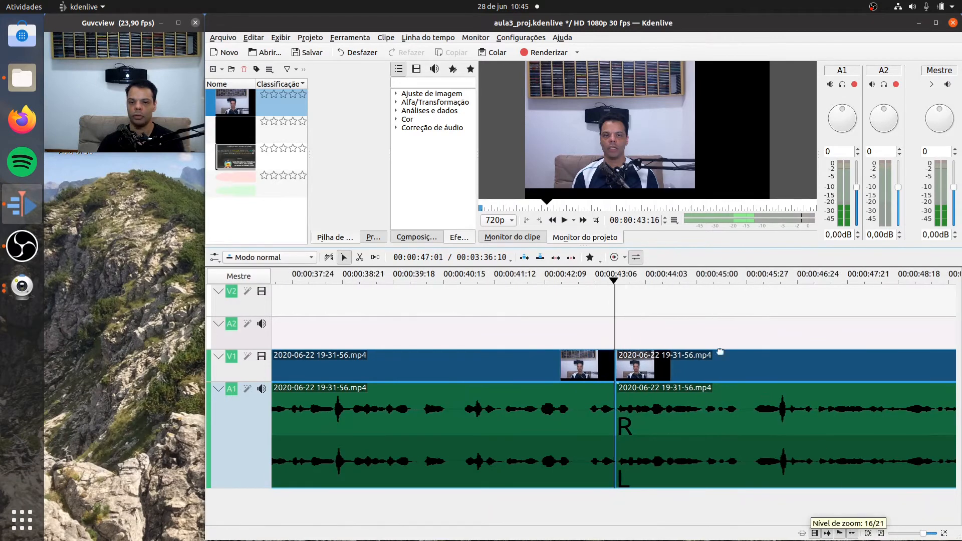
{"action": "left_click", "coordinate": [565, 281]}
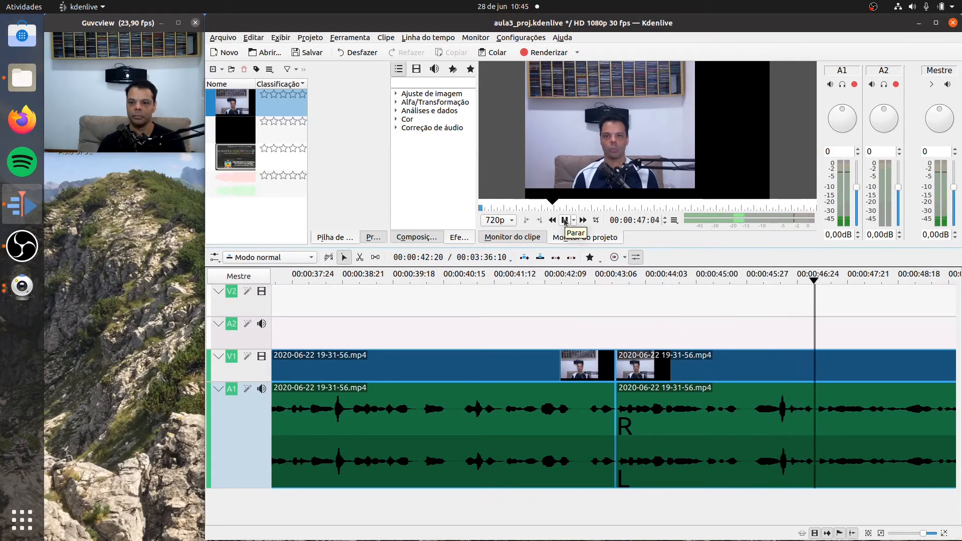
{"action": "left_click", "coordinate": [565, 220]}
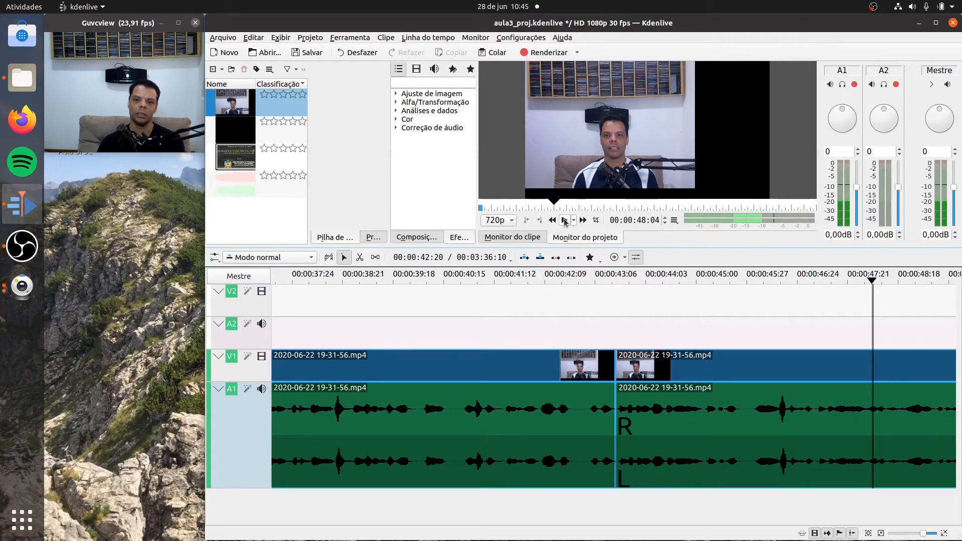
{"action": "left_click", "coordinate": [579, 283]}
{"action": "left_click", "coordinate": [564, 220]}
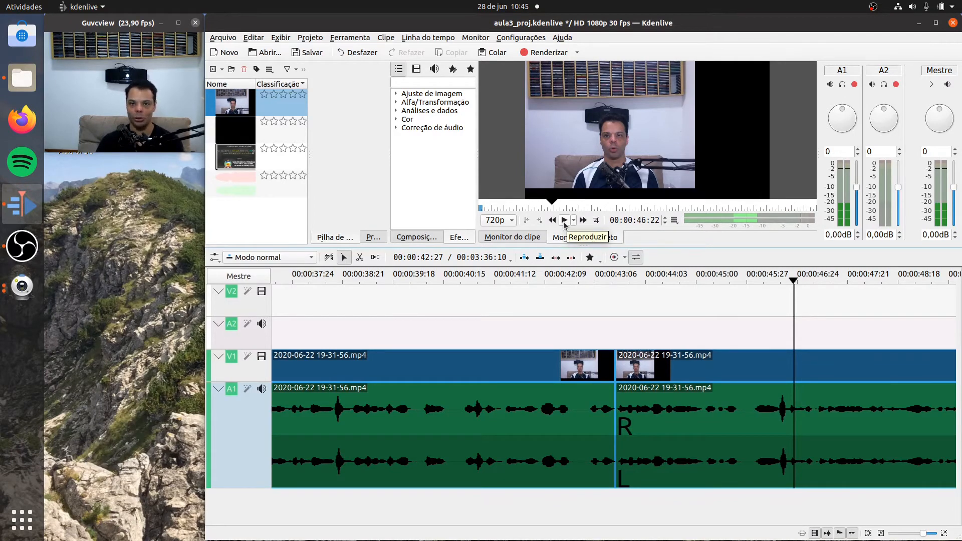
- Play the timeline on from 00:00:46:22 to 00:01:38:26 to find the next unwanted passage
{"action": "left_click", "coordinate": [565, 223]}
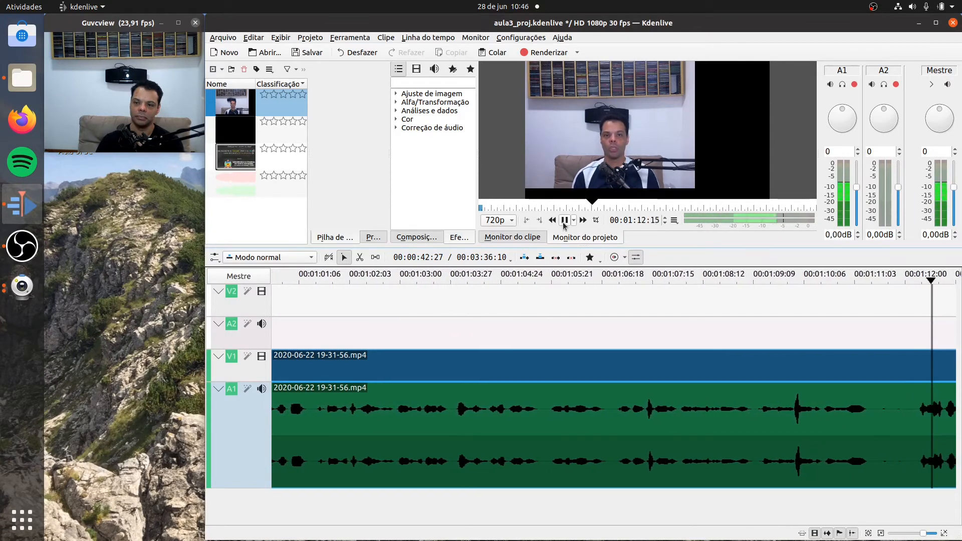
{"action": "left_click", "coordinate": [563, 220]}
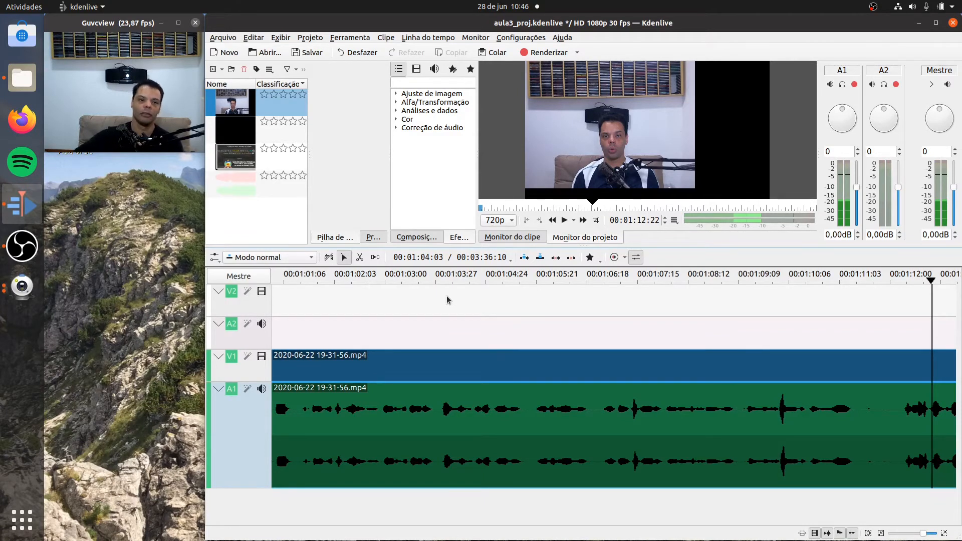
{"action": "left_click", "coordinate": [564, 220]}
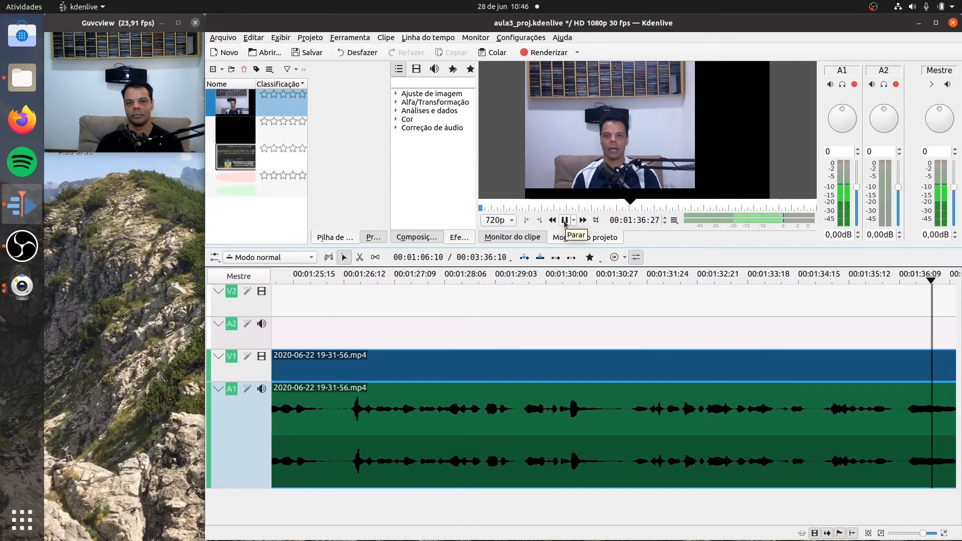
{"action": "left_click", "coordinate": [564, 221]}
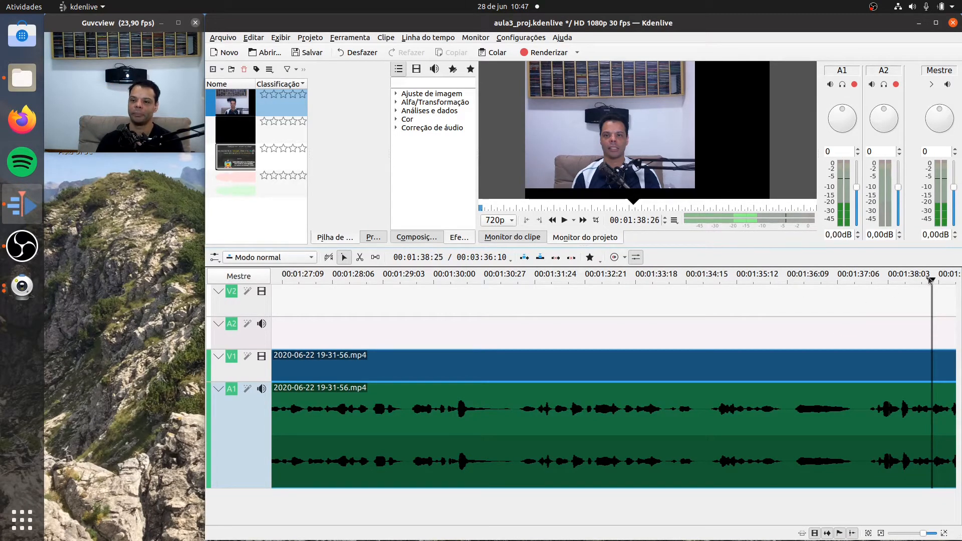
- Replay the passage from 00:01:35:22 to 00:01:37:22 and split the clip at 00:01:36:12 and 00:01:37:23
{"action": "left_click_drag", "start_coordinate": [930, 280], "coordinate": [755, 280]}
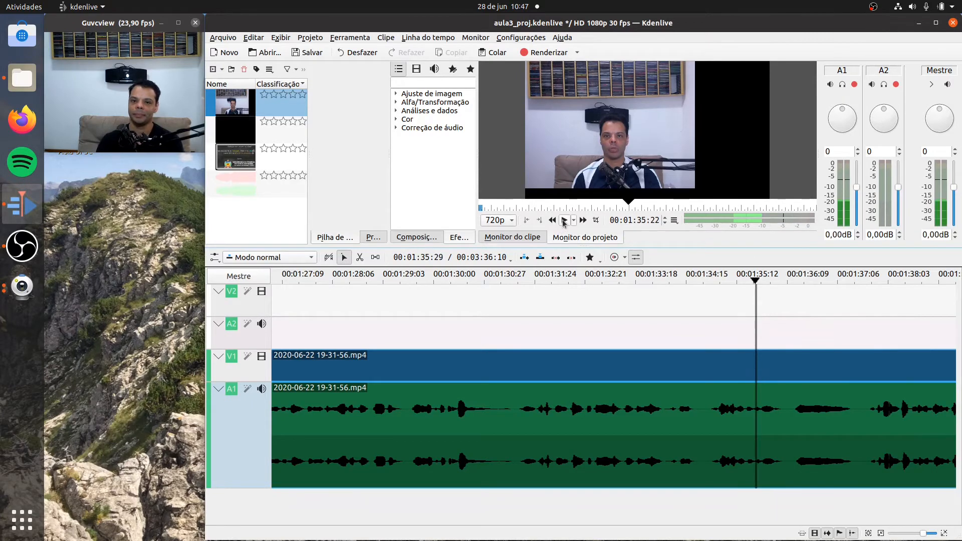
{"action": "left_click", "coordinate": [564, 220]}
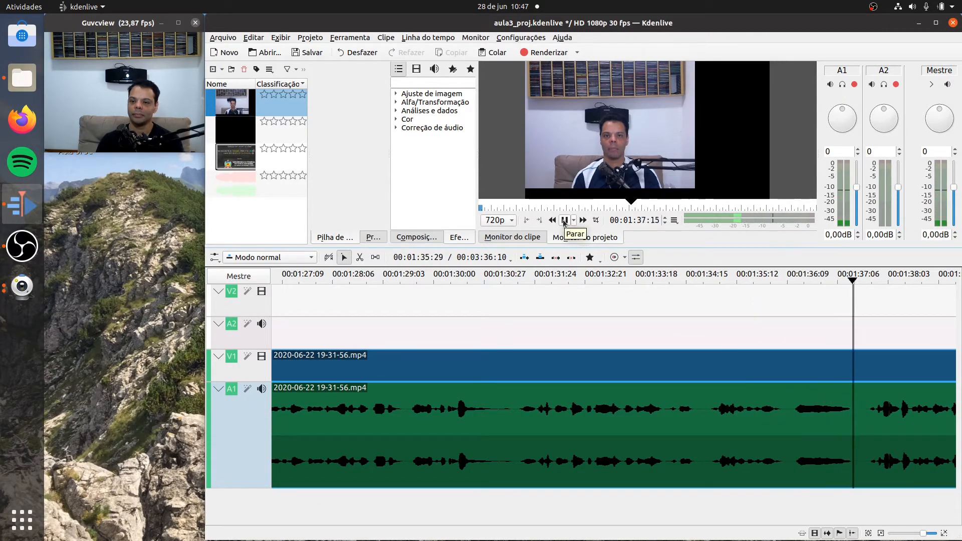
{"action": "left_click", "coordinate": [564, 222]}
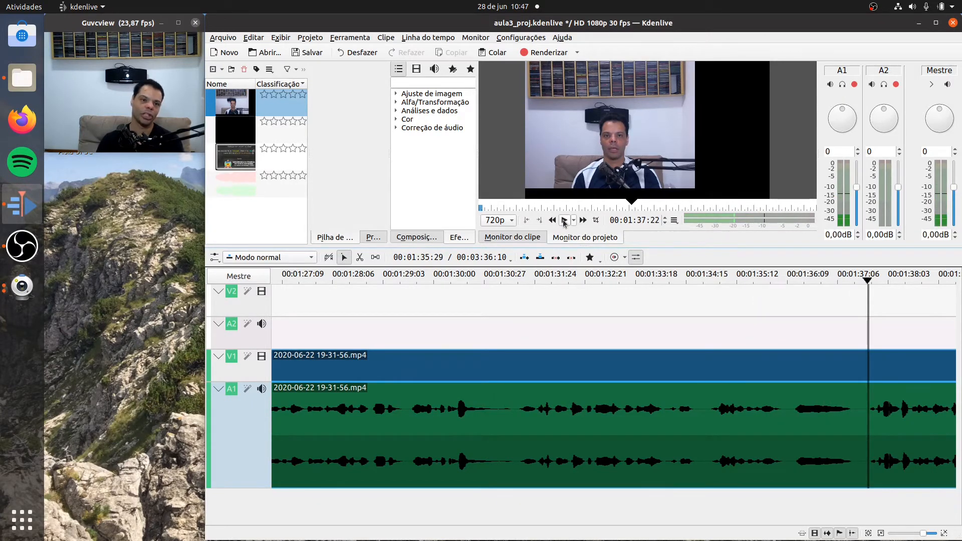
{"action": "left_click", "coordinate": [359, 257]}
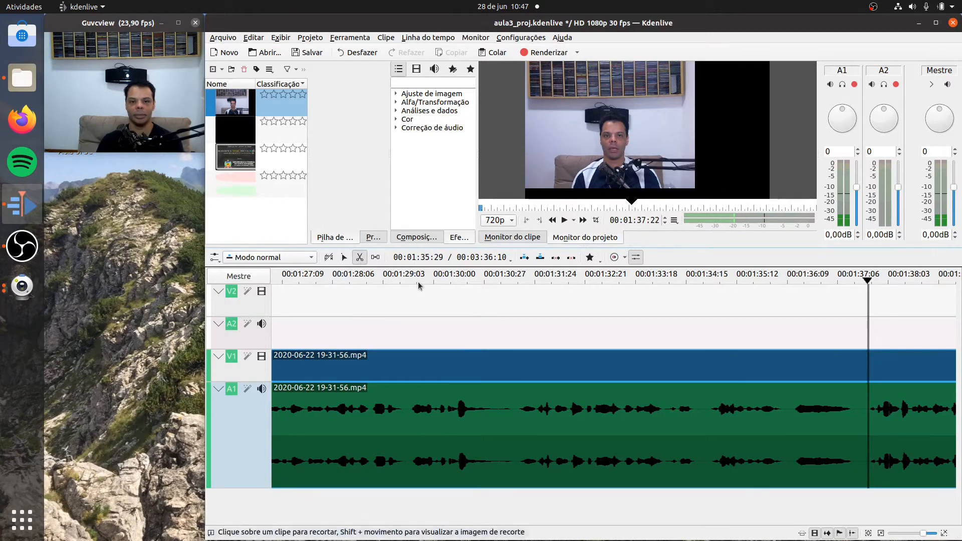
{"action": "left_click", "coordinate": [791, 399]}
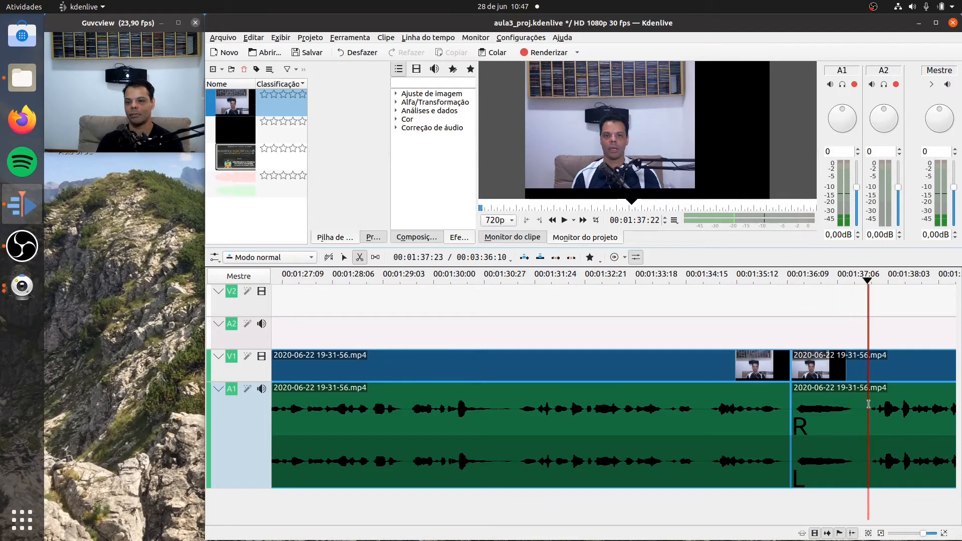
{"action": "left_click", "coordinate": [869, 403]}
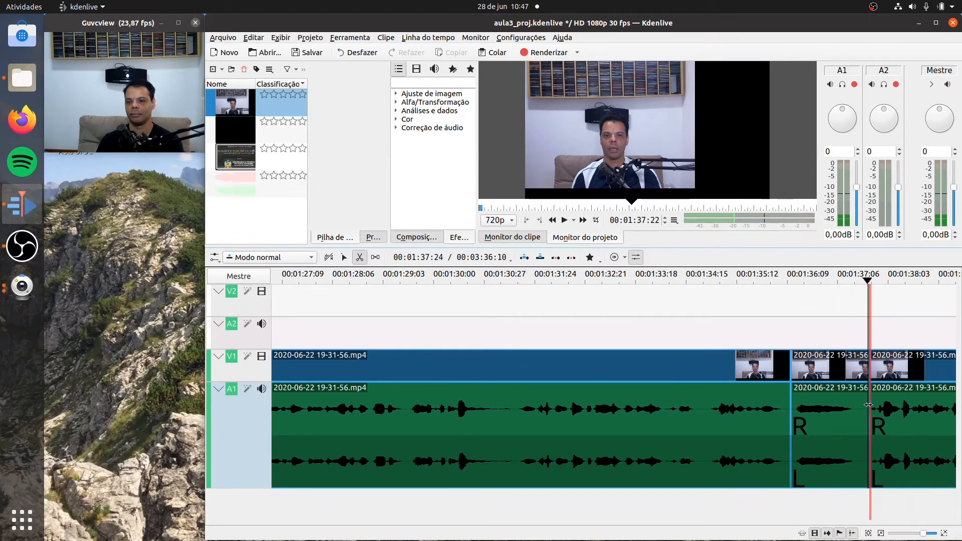
- Delete the clip segment between 00:01:36:12 and 00:01:37:23 and close the gap it leaves on the track
{"action": "left_click", "coordinate": [343, 259]}
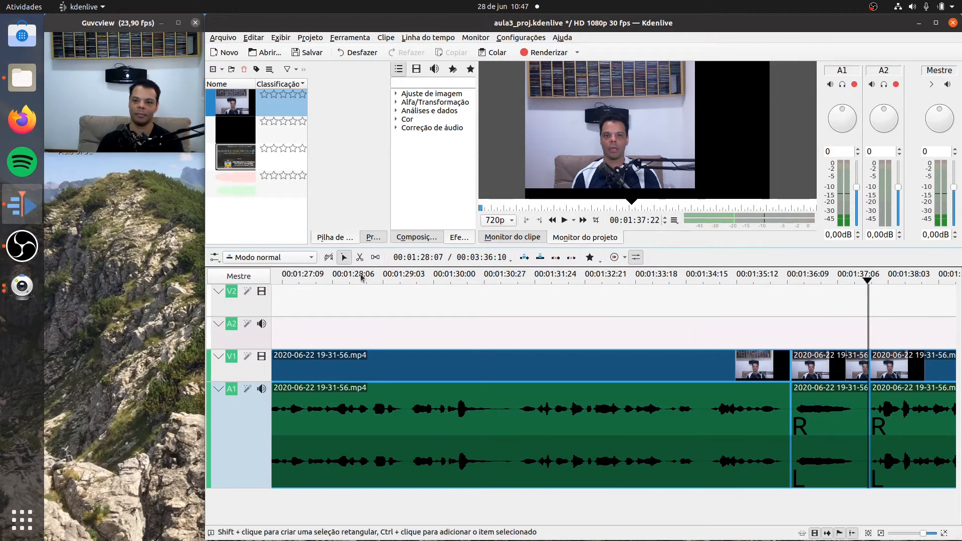
{"action": "left_click", "coordinate": [832, 423]}
{"action": "right_click", "coordinate": [833, 424]}
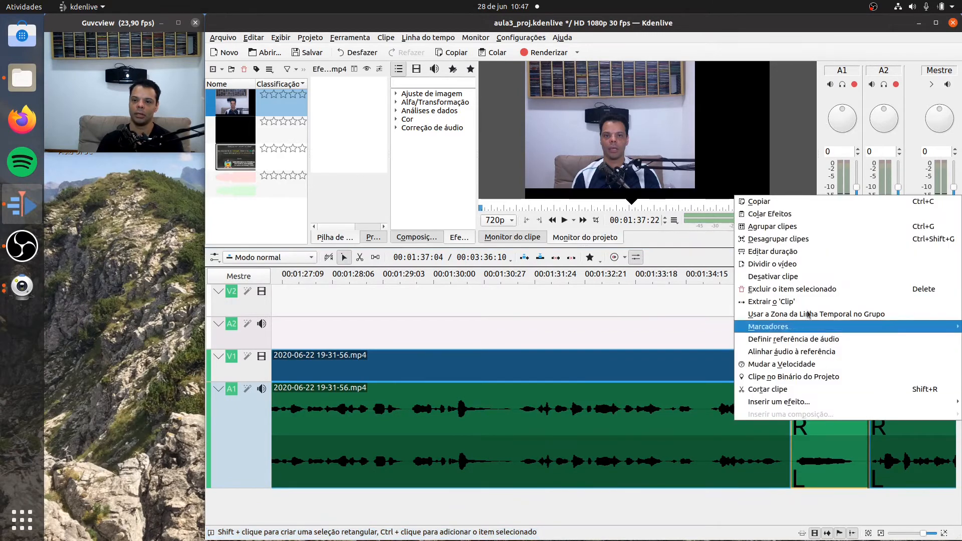
{"action": "left_click", "coordinate": [831, 289]}
{"action": "right_click", "coordinate": [833, 421]}
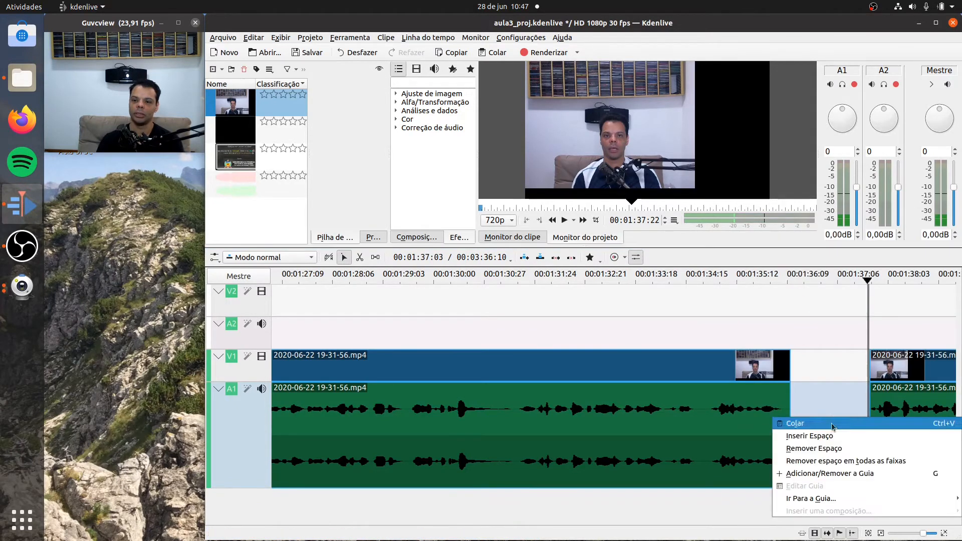
{"action": "left_click", "coordinate": [821, 446]}
- Play the timeline from 00:01:34:13 across the new join and on to 00:01:43:15 to check the cut
{"action": "left_click", "coordinate": [682, 281]}
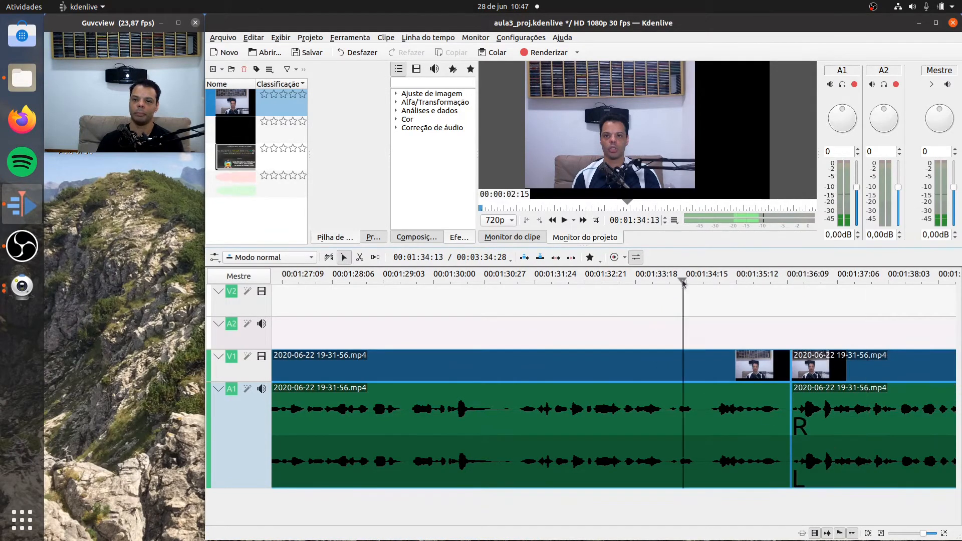
{"action": "left_click", "coordinate": [564, 220]}
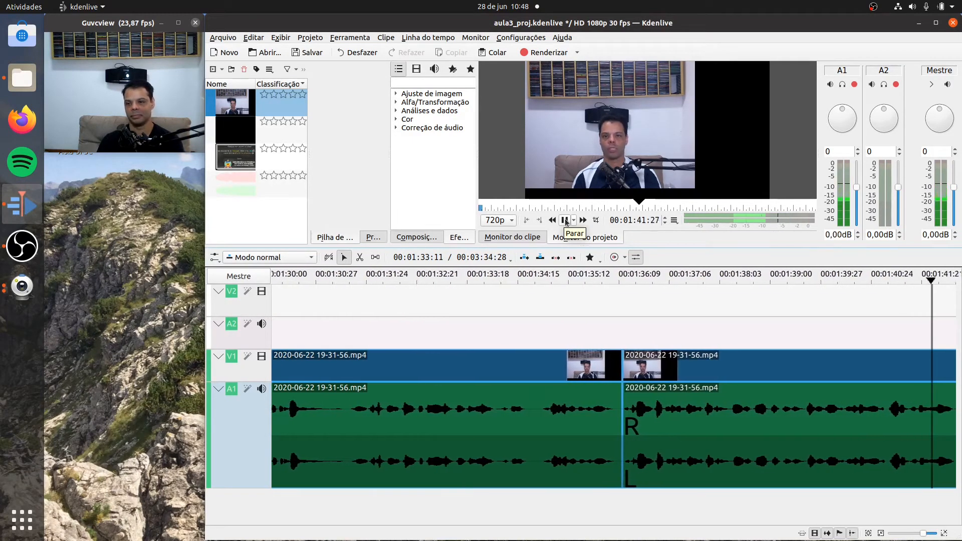
{"action": "left_click", "coordinate": [564, 220]}
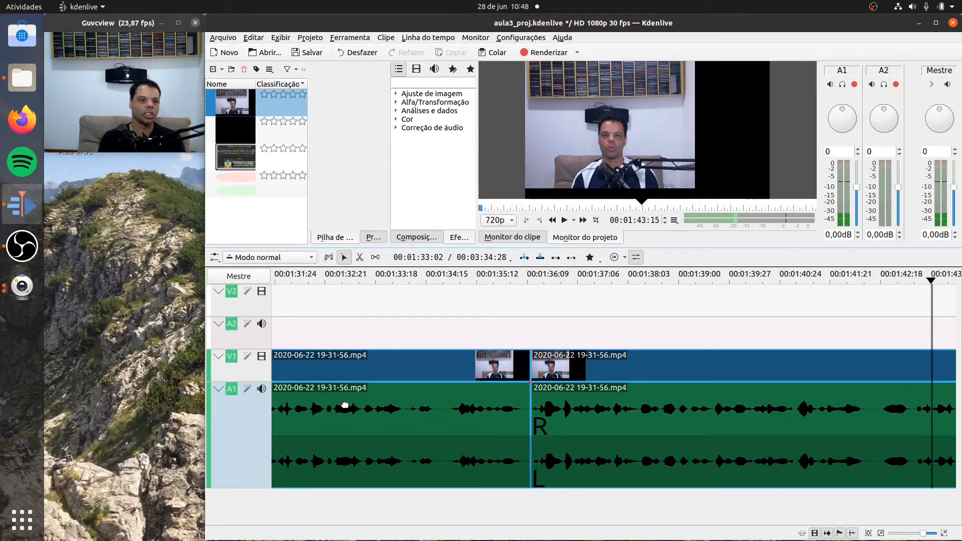
- Replay the passage between 00:01:41:19 and 00:01:44:08 to pinpoint the unwanted sound in the clip
{"action": "left_click", "coordinate": [881, 282]}
{"action": "left_click", "coordinate": [563, 221]}
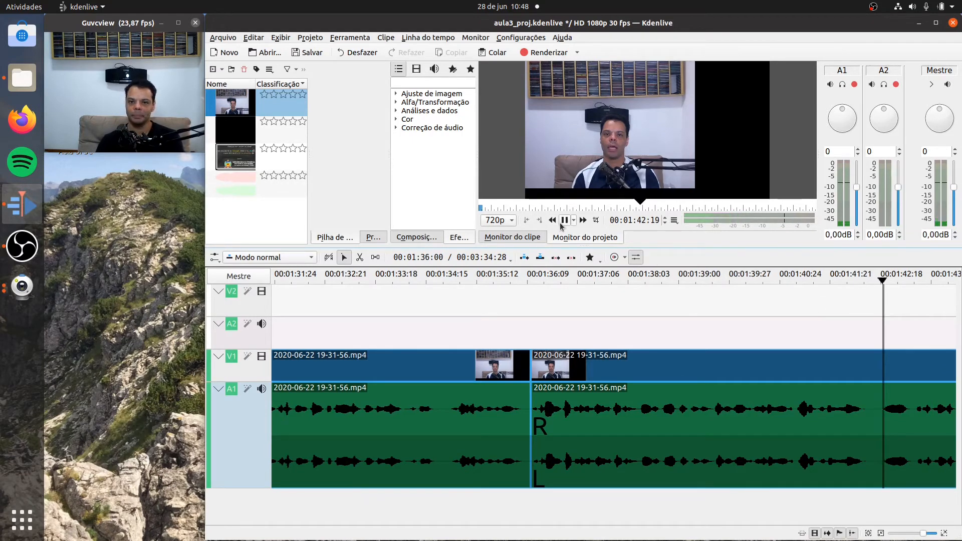
{"action": "left_click", "coordinate": [564, 220]}
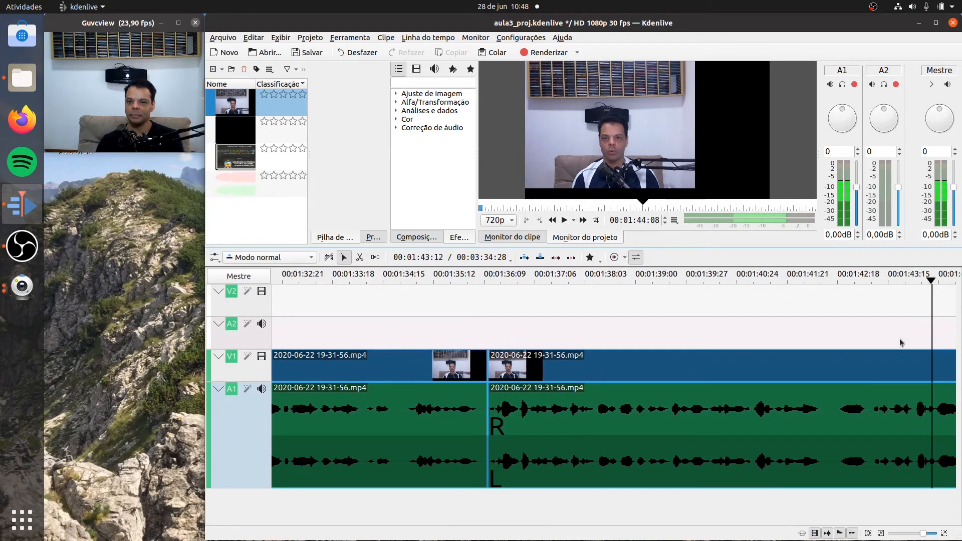
{"action": "left_click", "coordinate": [800, 276]}
{"action": "left_click", "coordinate": [564, 221]}
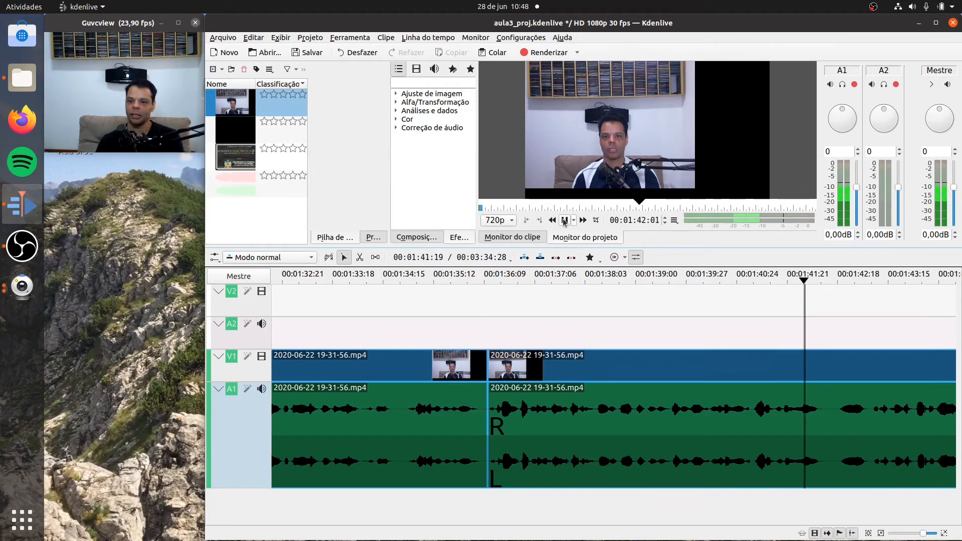
{"action": "left_click", "coordinate": [564, 220]}
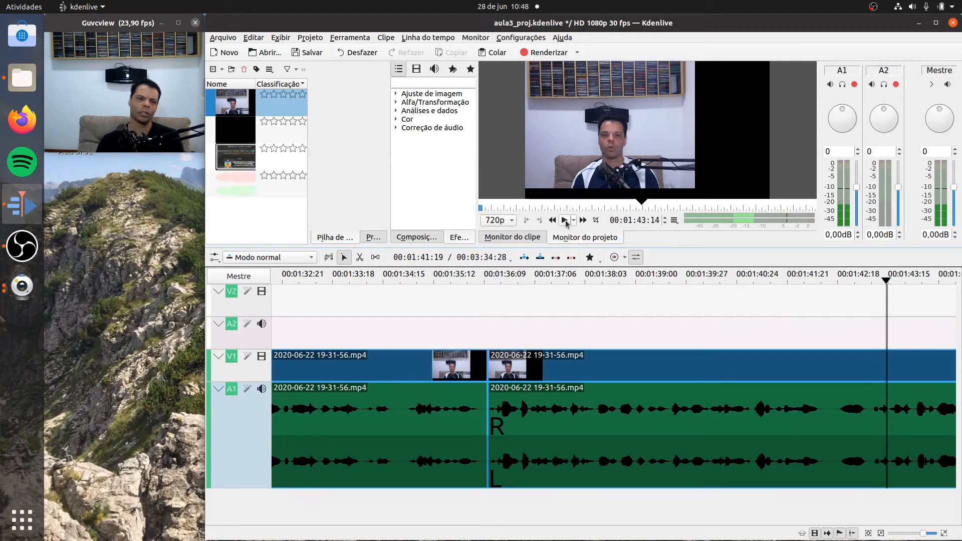
- Split the clip at about 00:01:42:17 and 00:01:43:06 to isolate the unwanted sound
{"action": "left_click", "coordinate": [360, 257]}
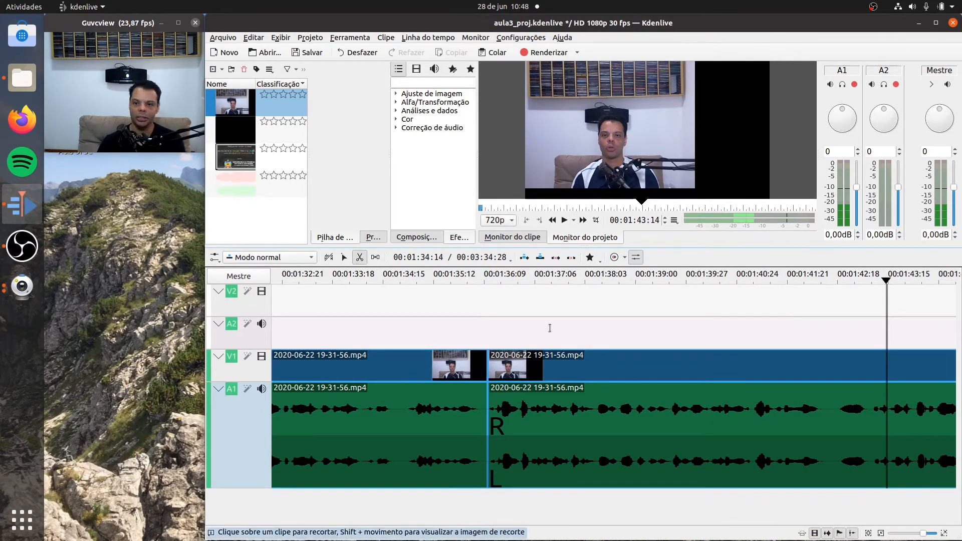
{"action": "left_click", "coordinate": [833, 419]}
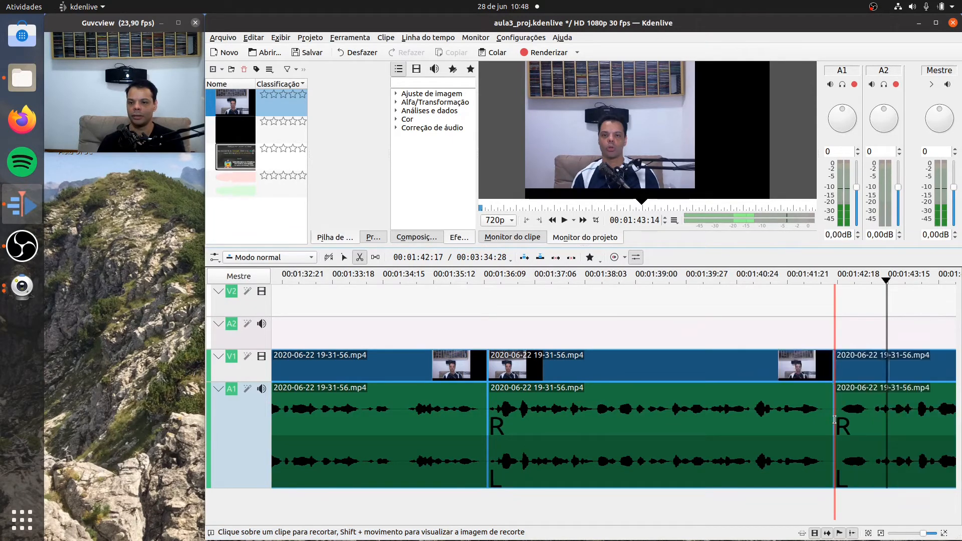
{"action": "left_click", "coordinate": [871, 420]}
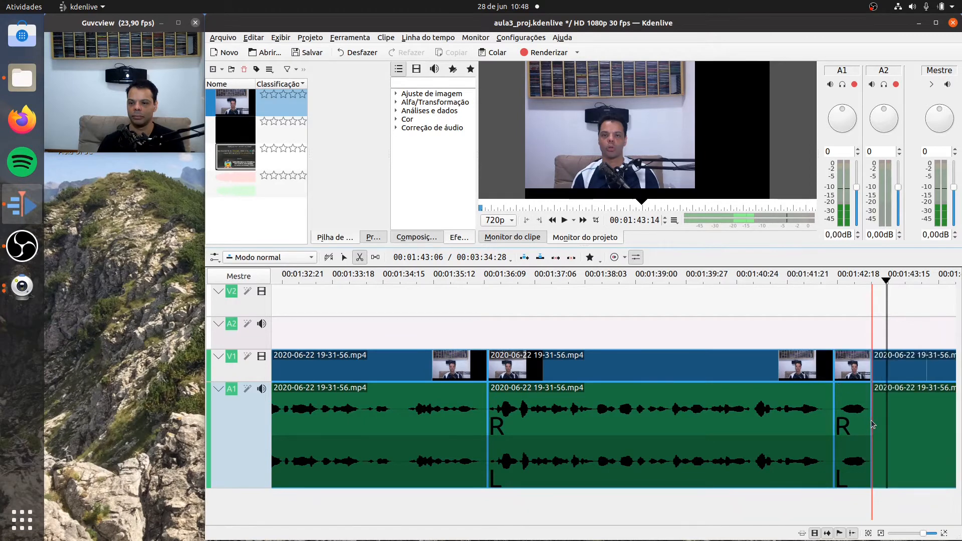
- Delete the short clip segment between 00:01:42:17 and 00:01:43:06 and close the gap it leaves on the track
{"action": "left_click", "coordinate": [343, 256]}
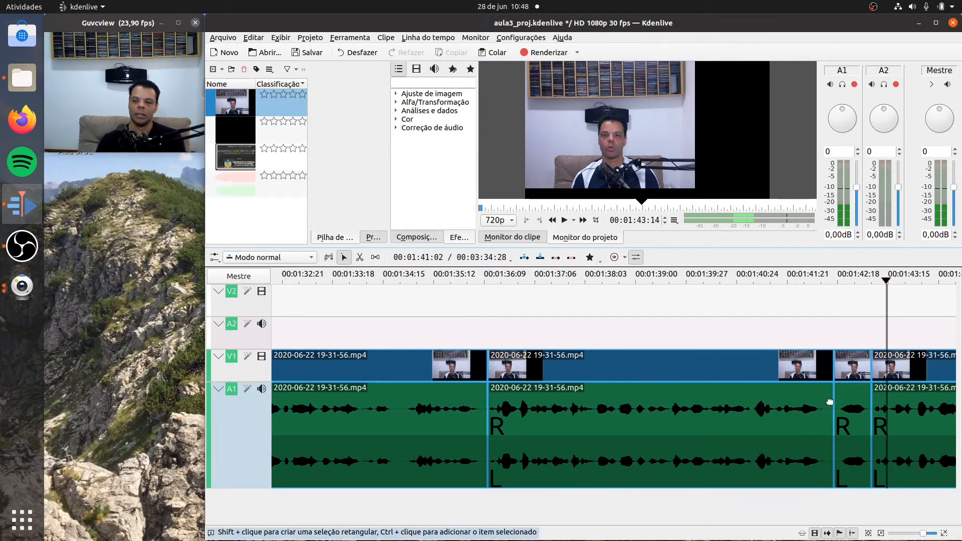
{"action": "left_click", "coordinate": [853, 412]}
{"action": "right_click", "coordinate": [852, 411]}
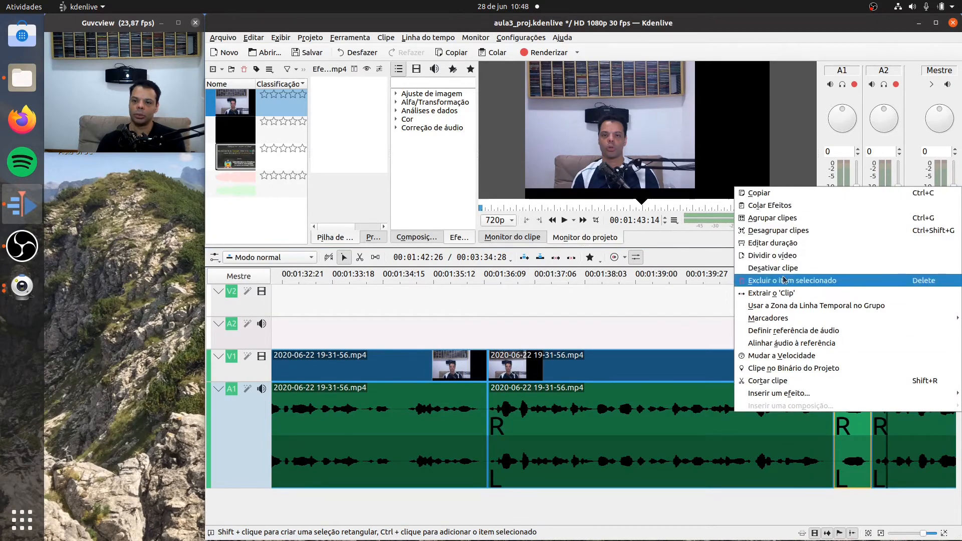
{"action": "left_click", "coordinate": [776, 278]}
{"action": "right_click", "coordinate": [861, 411]}
{"action": "left_click", "coordinate": [850, 446]}
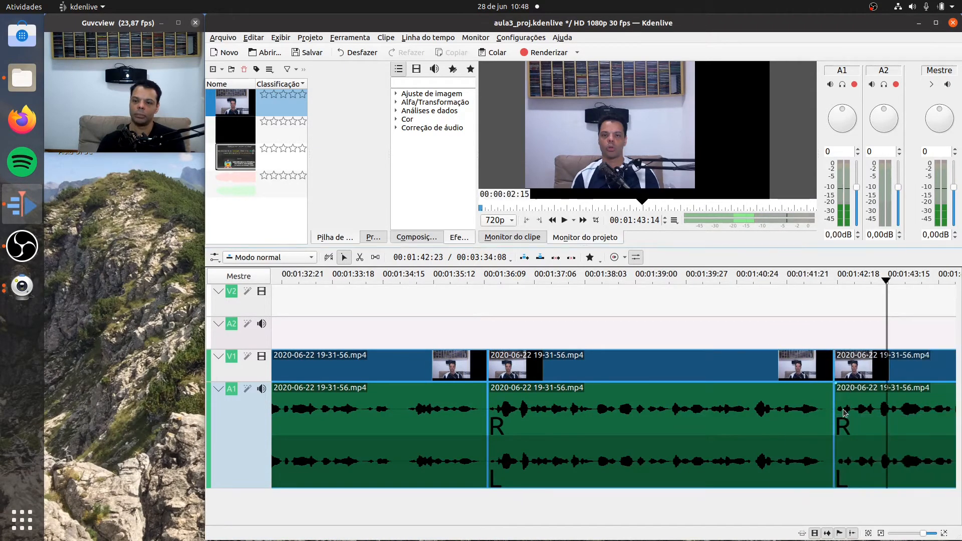
- Play the timeline from 00:01:41:00 across the new join and on to 00:02:19:13 to find the next unwanted passage
{"action": "left_click", "coordinate": [747, 275]}
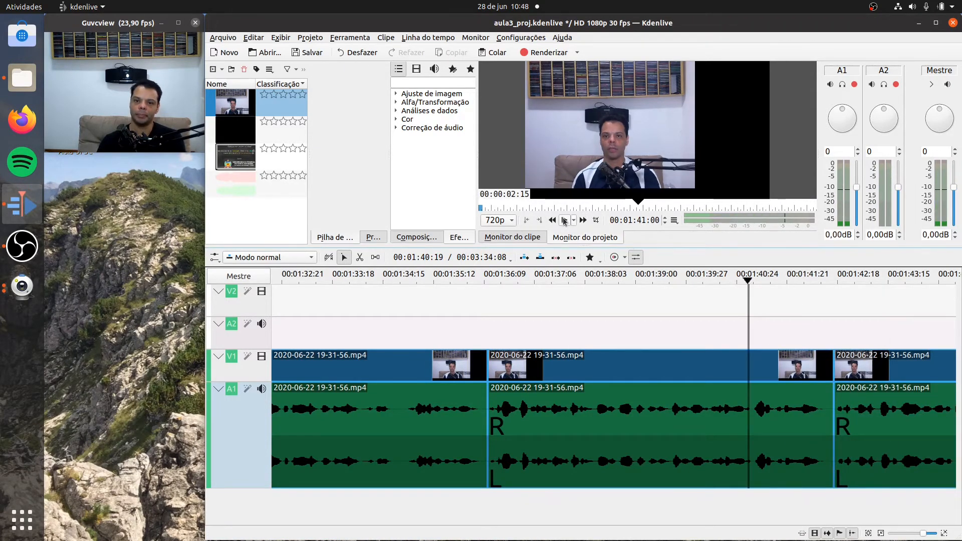
{"action": "left_click", "coordinate": [564, 221]}
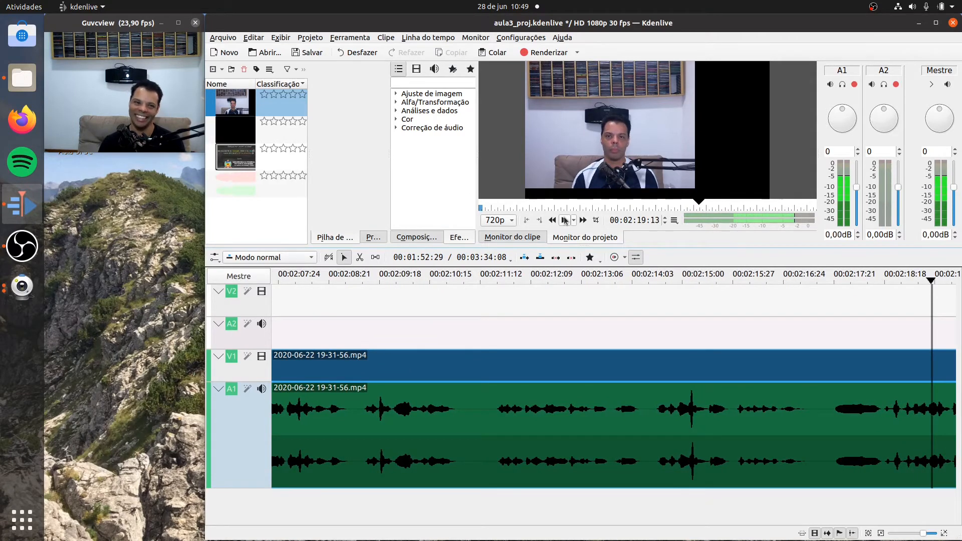
- Move the playhead back to 00:02:17:18 and split the clip there and at 00:02:18:17
{"action": "left_click_drag", "start_coordinate": [931, 284], "coordinate": [829, 300]}
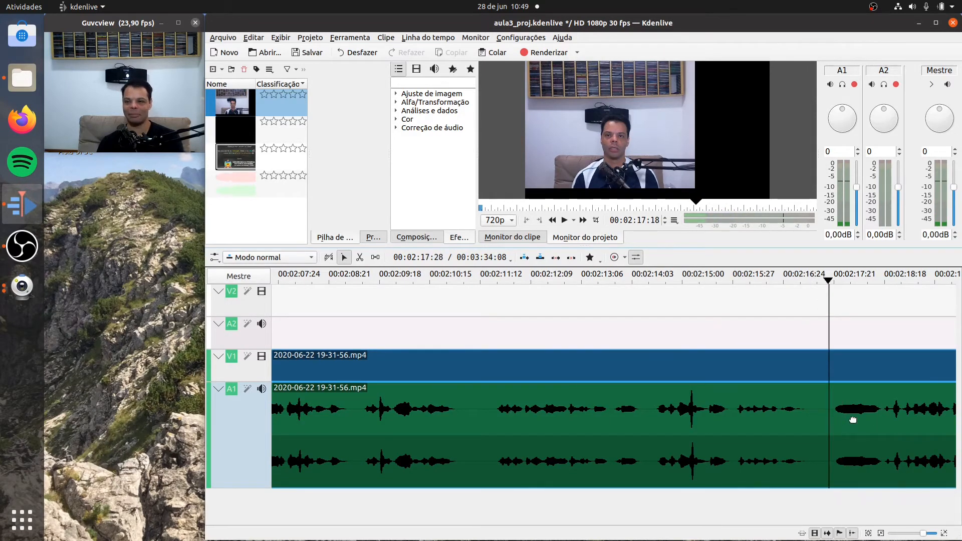
{"action": "left_click", "coordinate": [360, 258]}
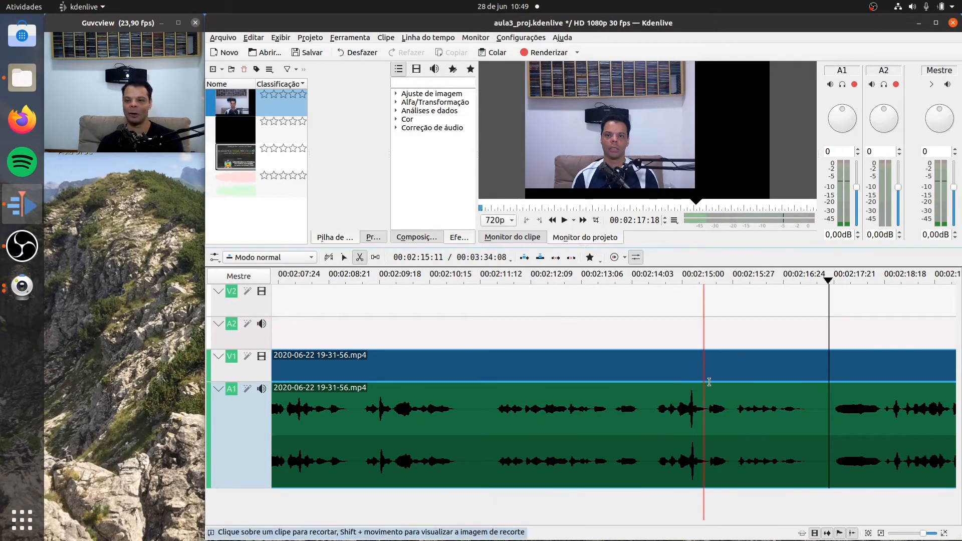
{"action": "left_click", "coordinate": [827, 405]}
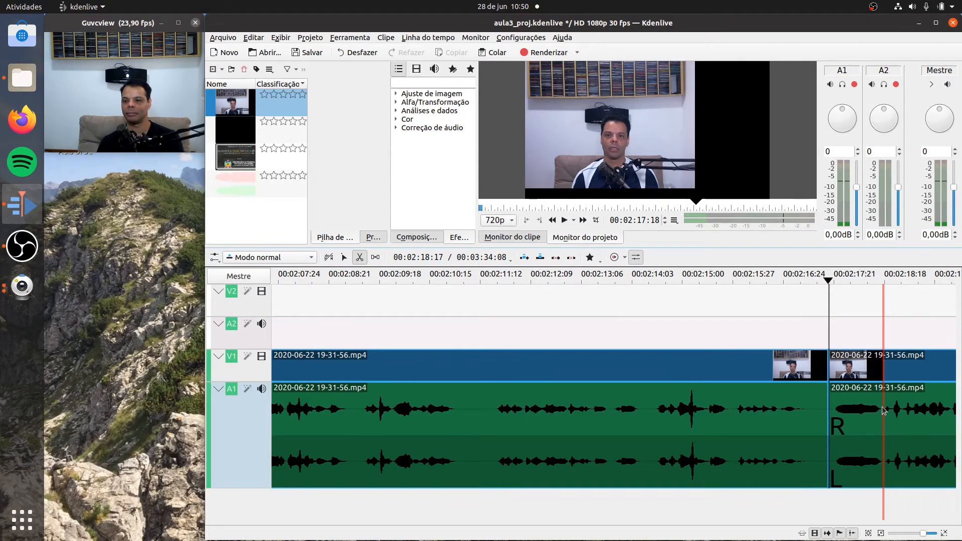
{"action": "left_click", "coordinate": [882, 410]}
- Delete the clip segment between 00:02:17:18 and 00:02:18:17 and close the gap it leaves on the track
{"action": "left_click", "coordinate": [344, 257]}
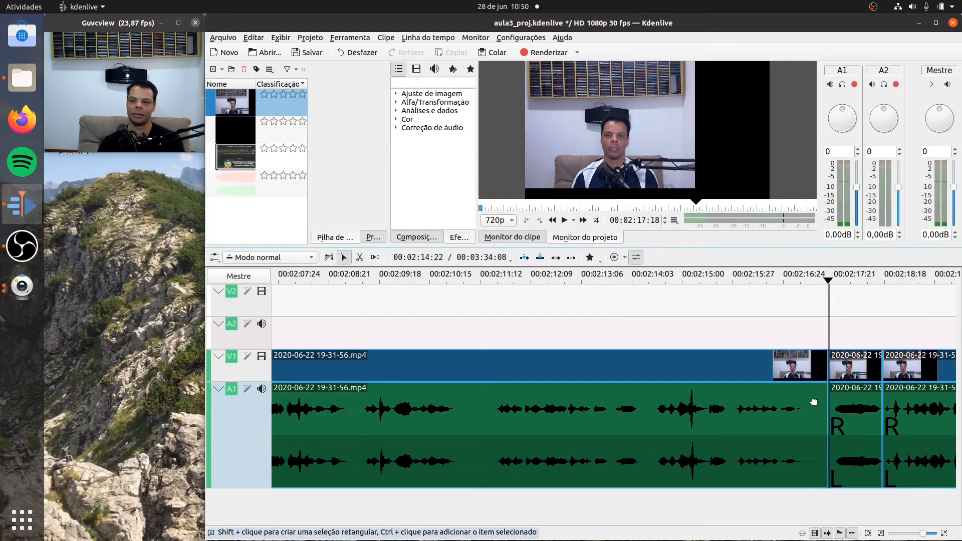
{"action": "left_click", "coordinate": [857, 409]}
{"action": "right_click", "coordinate": [857, 409]}
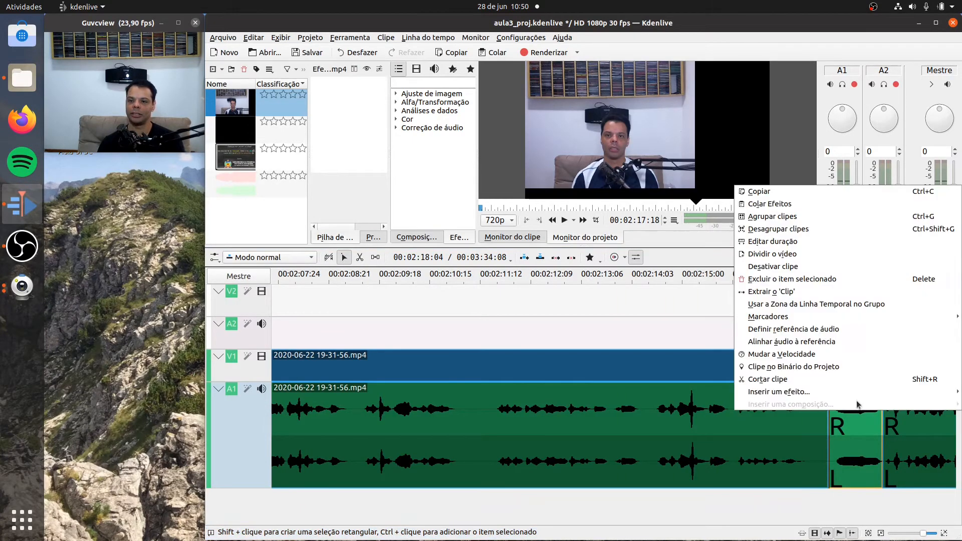
{"action": "left_click", "coordinate": [786, 279]}
{"action": "right_click", "coordinate": [847, 414]}
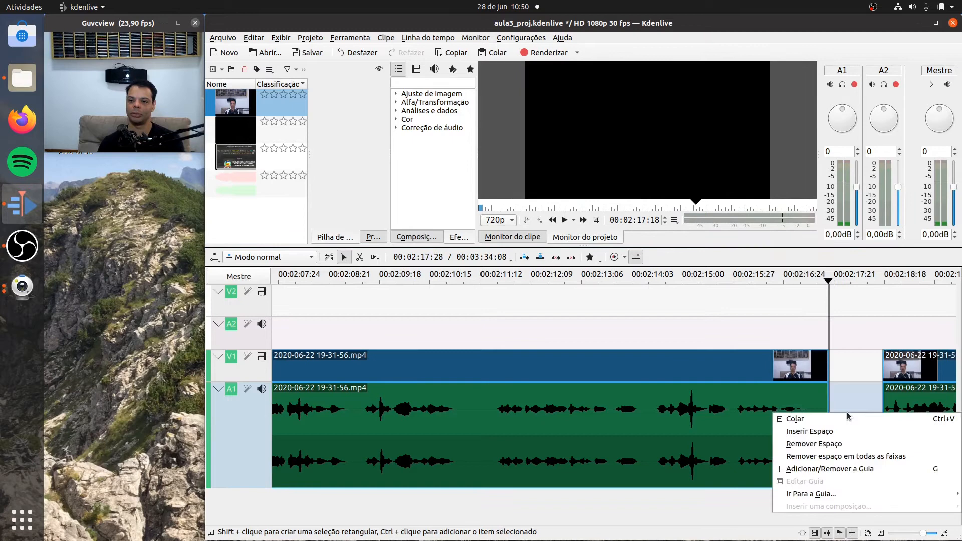
{"action": "left_click", "coordinate": [835, 443]}
- Play the timeline from 00:02:15:19 across the new join and on to 00:02:23:12 to check the cut
{"action": "left_click", "coordinate": [718, 279]}
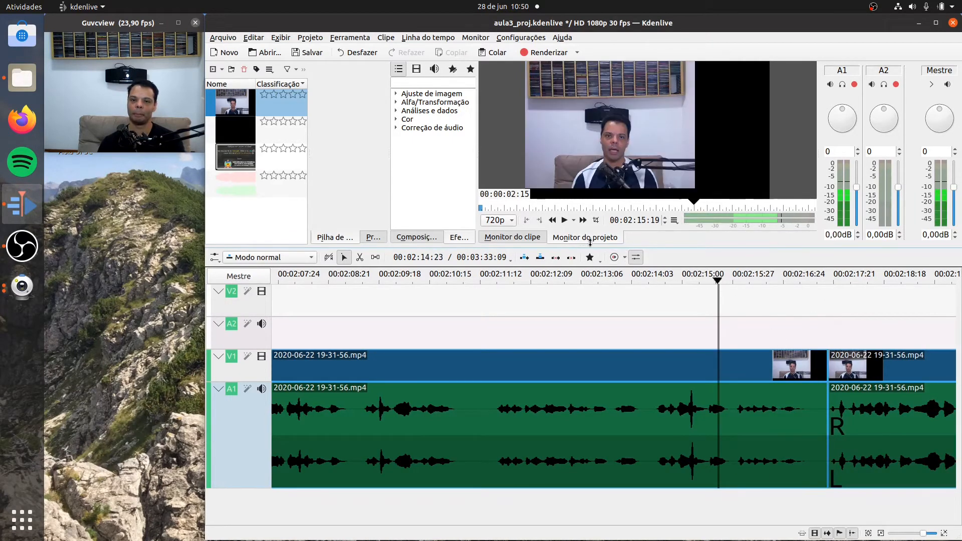
{"action": "left_click", "coordinate": [563, 220]}
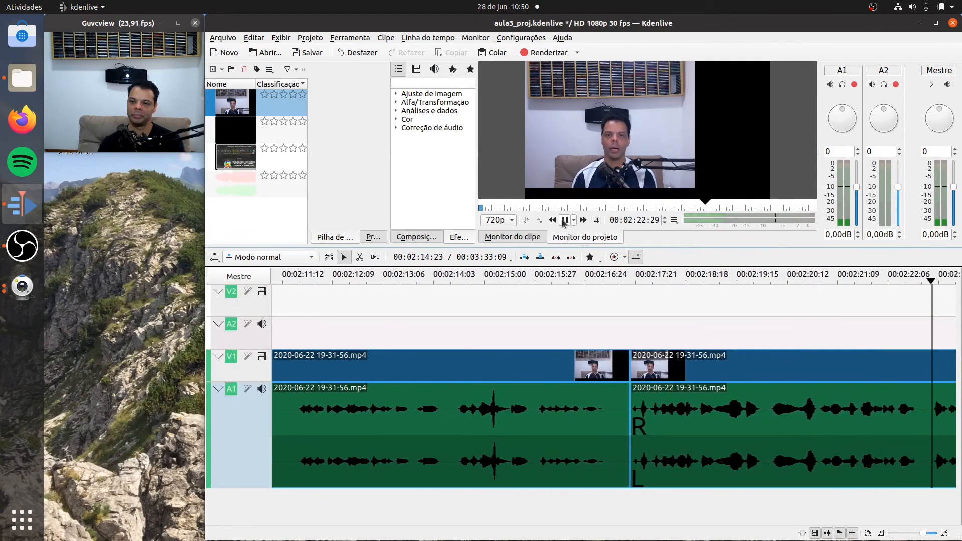
{"action": "left_click", "coordinate": [563, 221]}
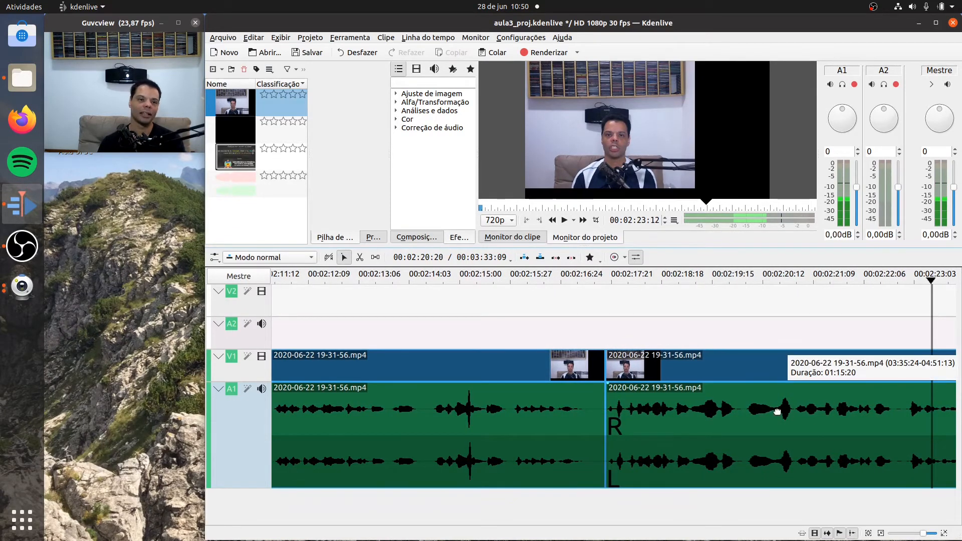
- Go back to 00:02:19:15 and play the timeline on to 00:02:33:24 to find the next unwanted passage
{"action": "left_click_drag", "start_coordinate": [932, 281], "coordinate": [738, 280]}
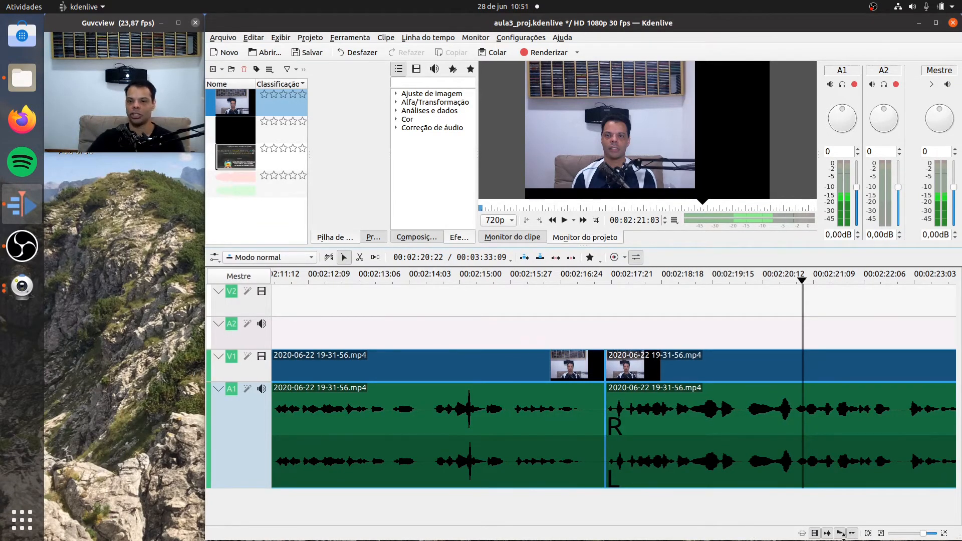
{"action": "left_click", "coordinate": [714, 279]}
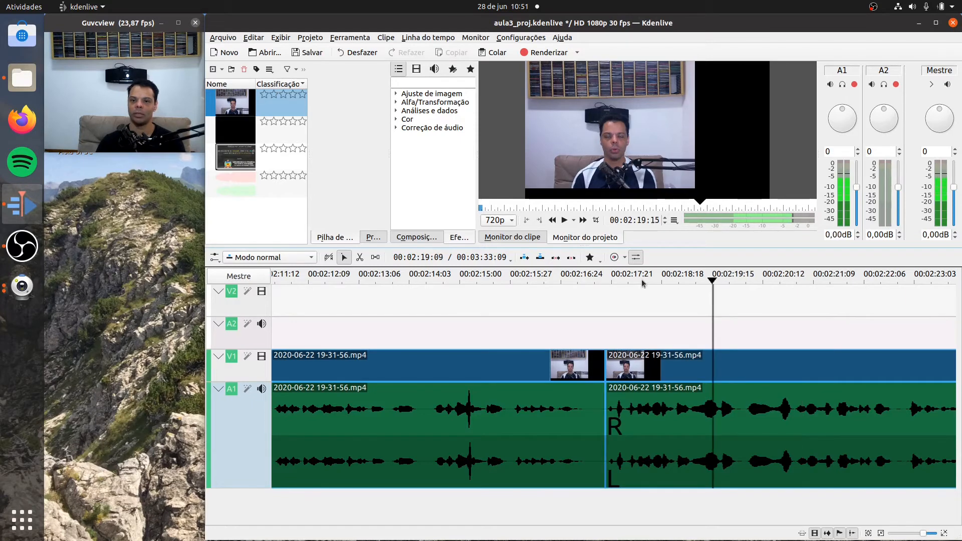
{"action": "left_click", "coordinate": [563, 223]}
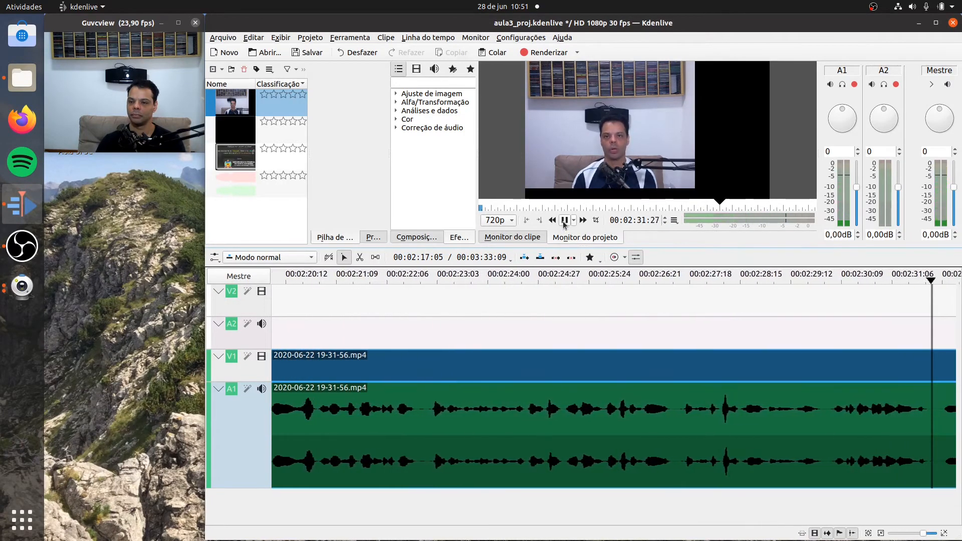
{"action": "left_click", "coordinate": [564, 220]}
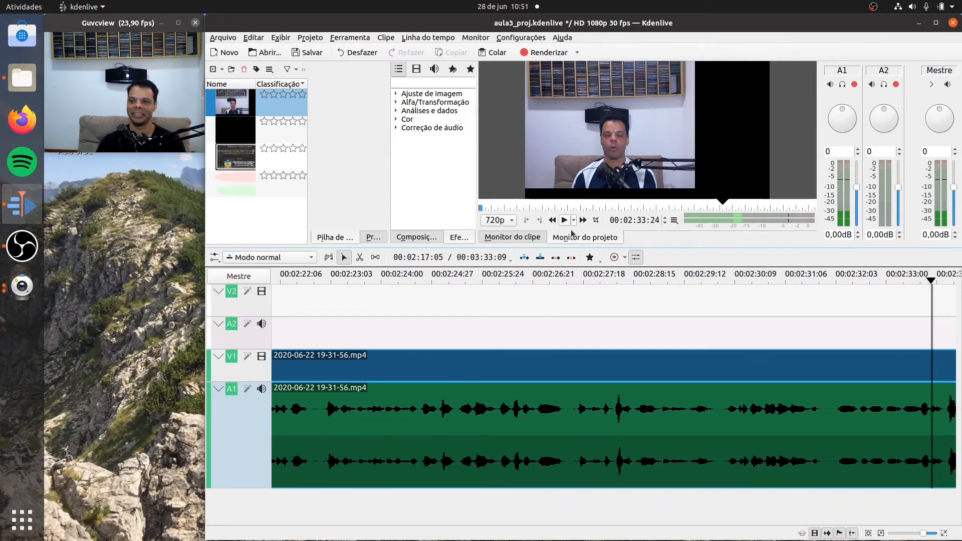
- Replay the passage from 00:02:31:23 to 00:02:34:09 and split the clip at 00:02:32:02
{"action": "left_click_drag", "start_coordinate": [934, 282], "coordinate": [817, 282]}
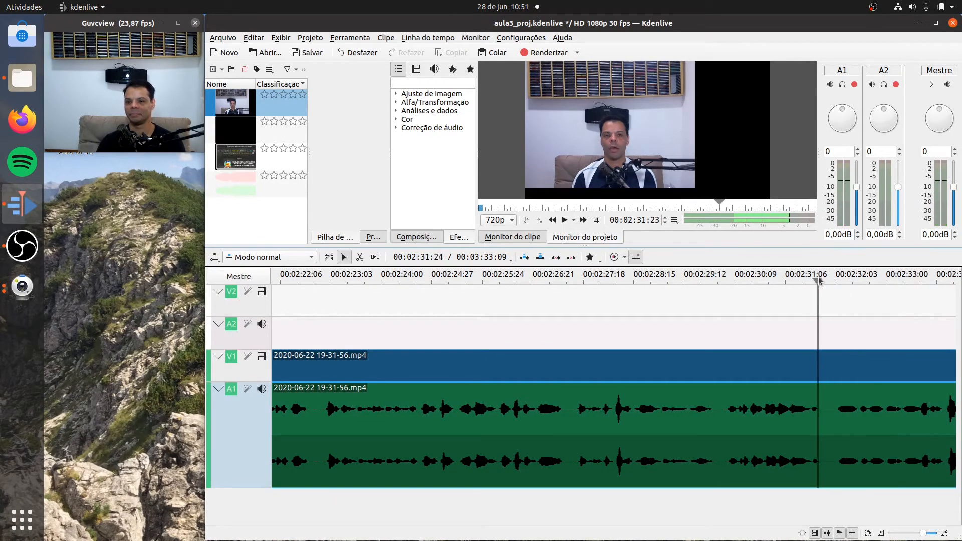
{"action": "left_click", "coordinate": [563, 221]}
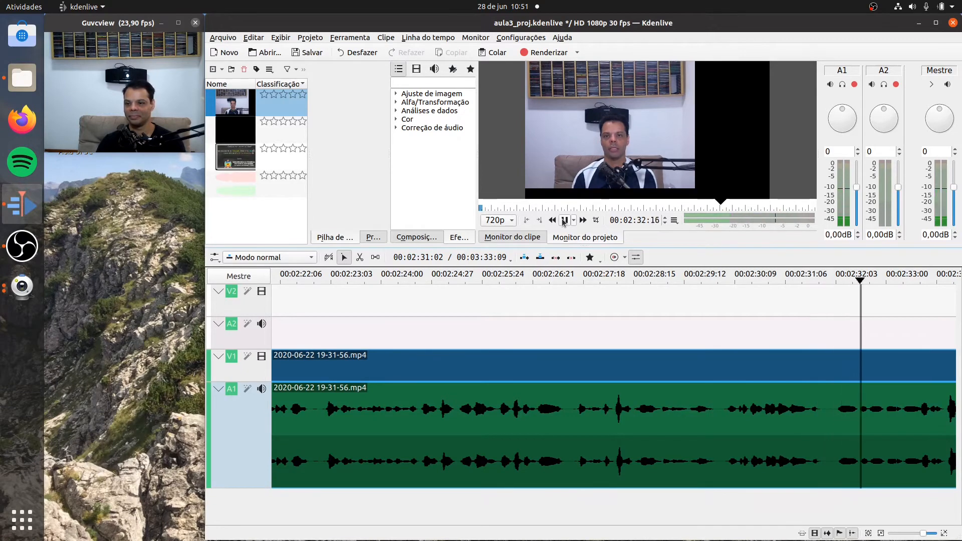
{"action": "left_click", "coordinate": [563, 220]}
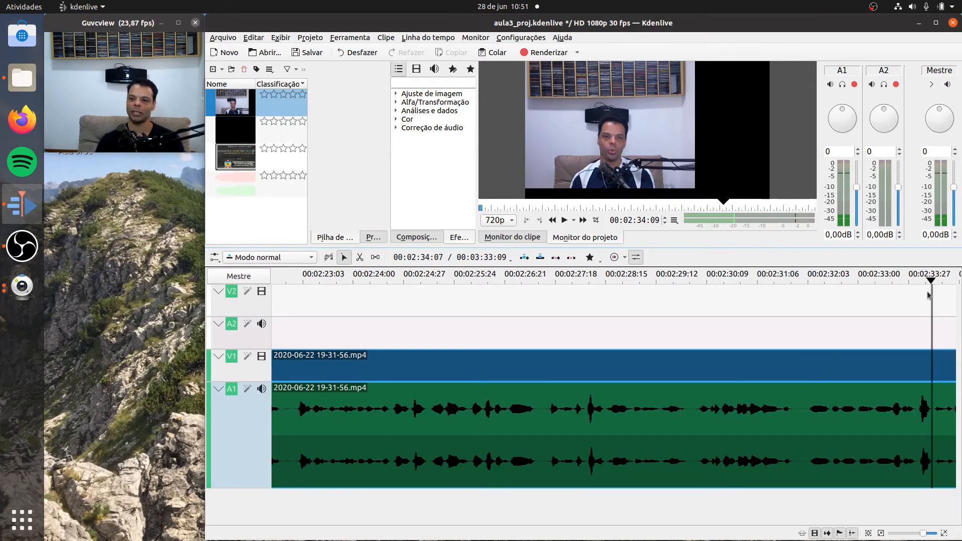
{"action": "left_click_drag", "start_coordinate": [932, 283], "coordinate": [807, 298]}
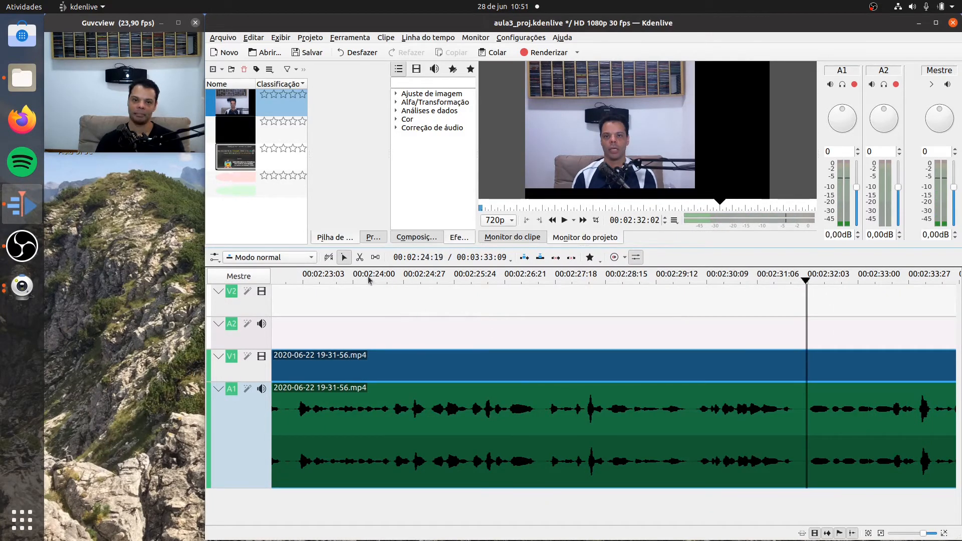
{"action": "left_click", "coordinate": [360, 257]}
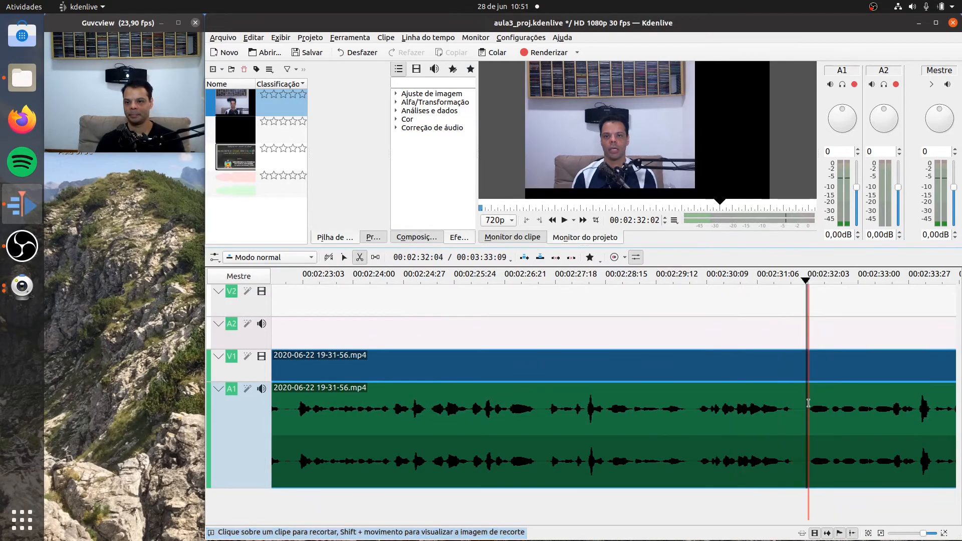
{"action": "left_click", "coordinate": [805, 401]}
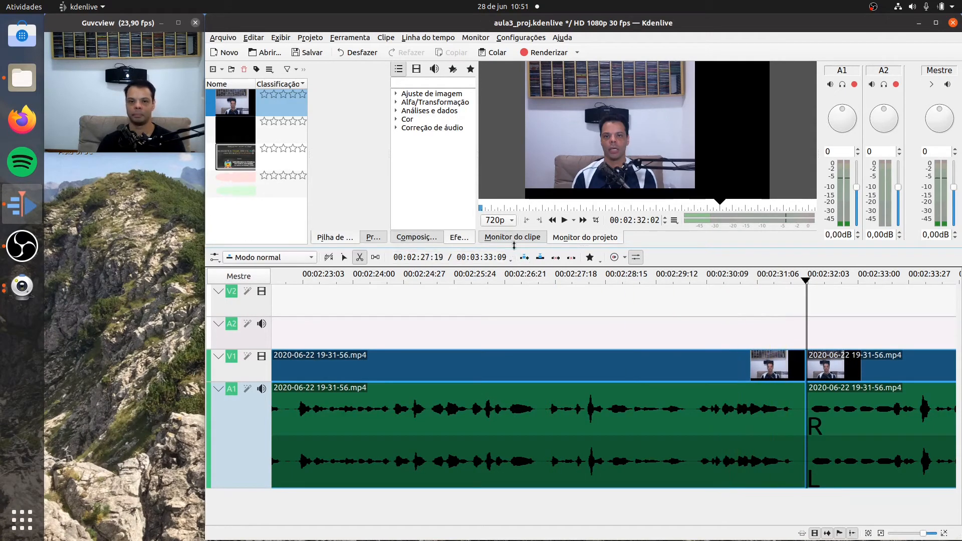
- Play the passage from 00:02:32:02 to 00:02:34:05 to find its unwanted part and split the clip at about 00:02:33:08
{"action": "left_click", "coordinate": [563, 220]}
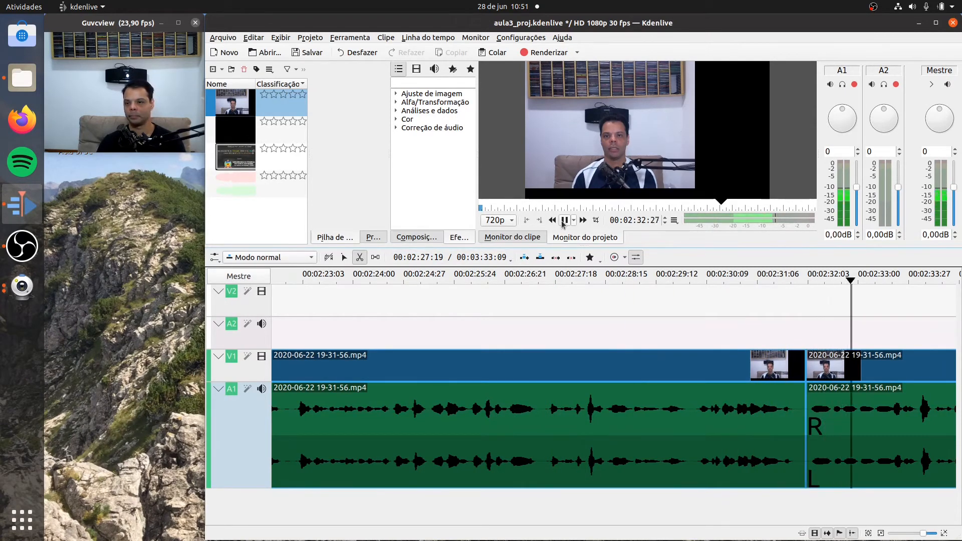
{"action": "left_click", "coordinate": [564, 220]}
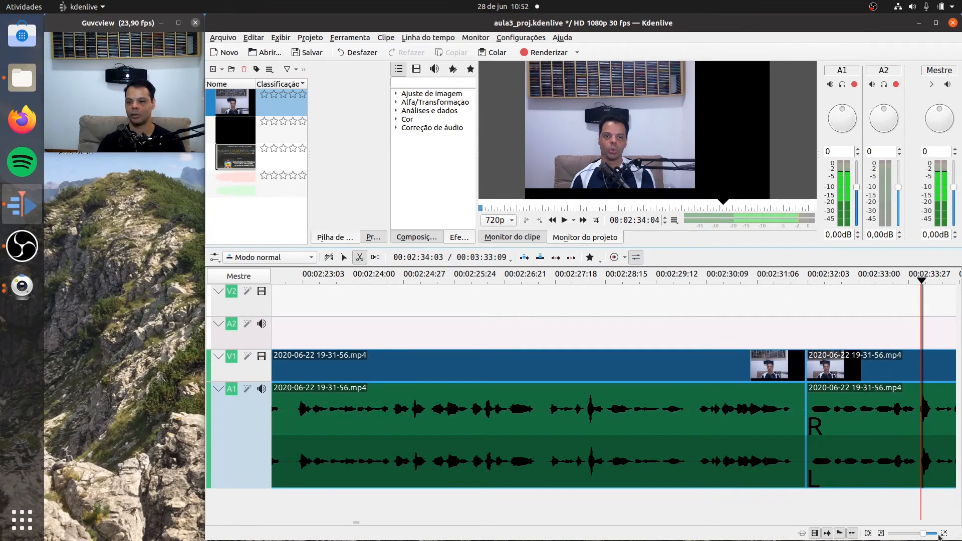
{"action": "left_click", "coordinate": [944, 533]}
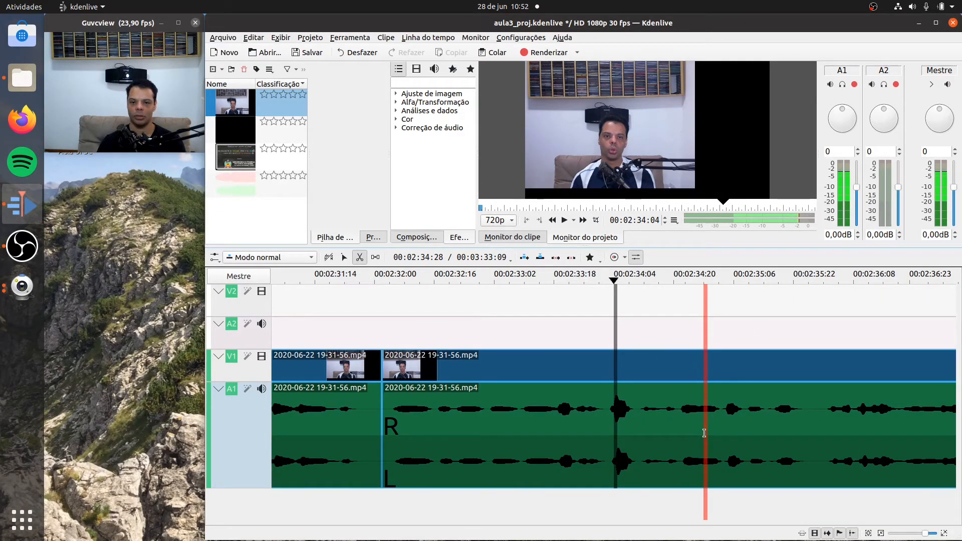
{"action": "left_click", "coordinate": [434, 276]}
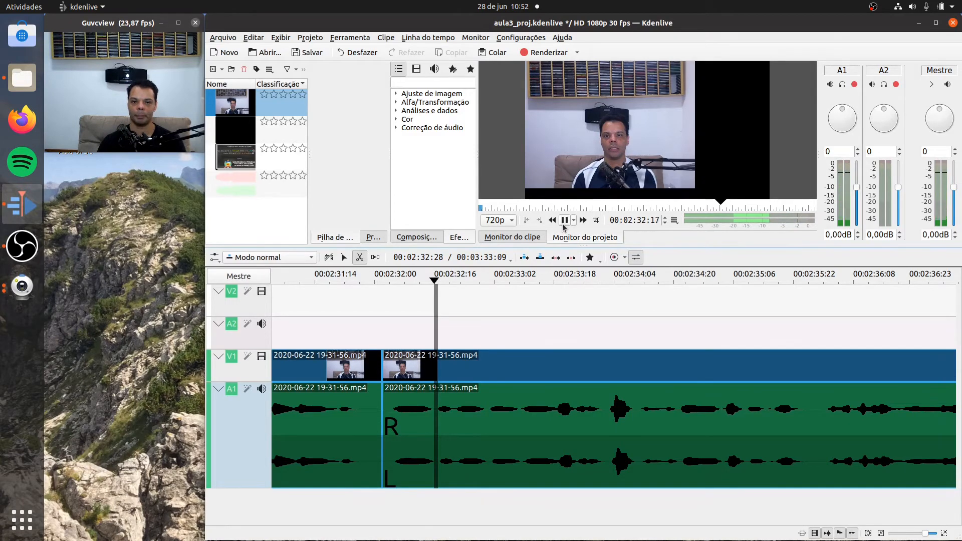
{"action": "left_click", "coordinate": [563, 225]}
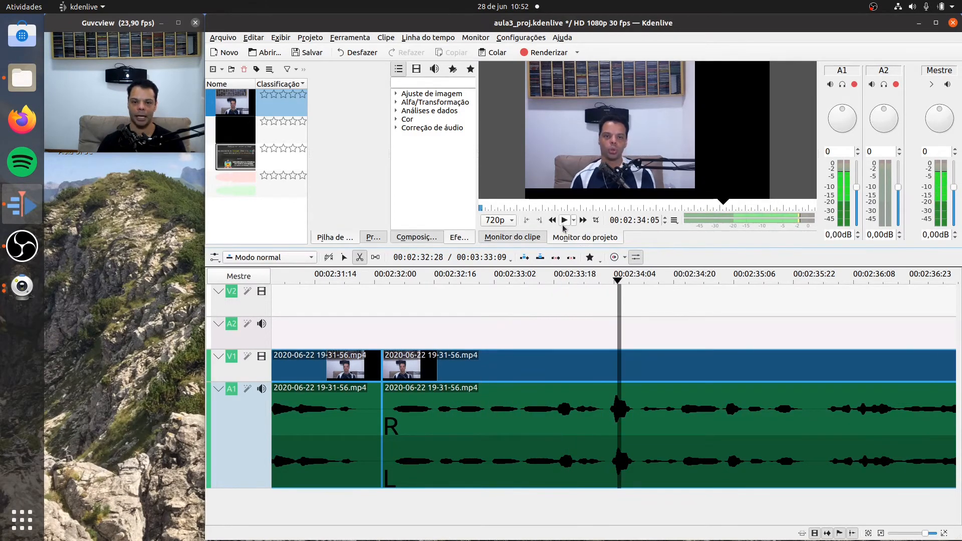
{"action": "left_click", "coordinate": [518, 425]}
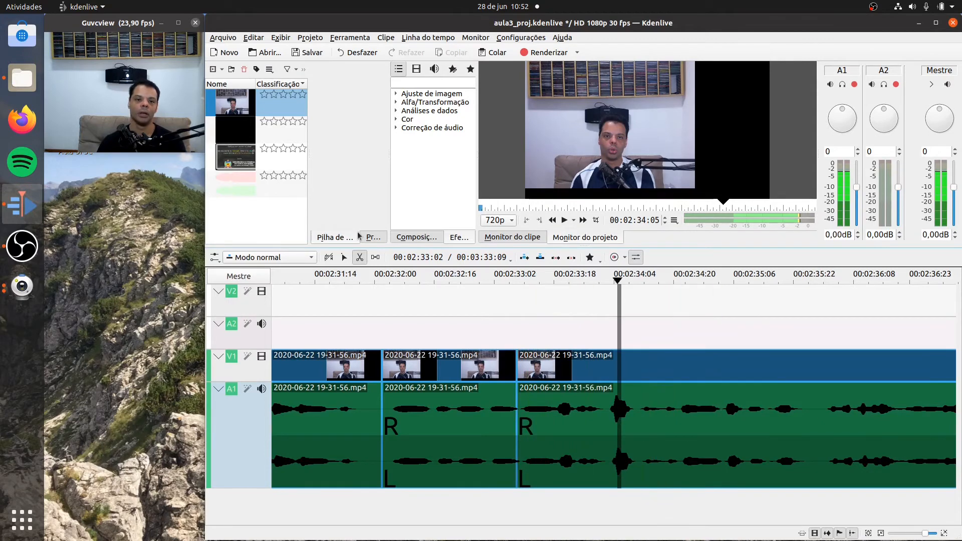
- Delete the clip segment between 00:02:32:02 and about 00:02:33:08 and close the gap it leaves on the track
{"action": "left_click", "coordinate": [344, 258]}
{"action": "left_click", "coordinate": [441, 430]}
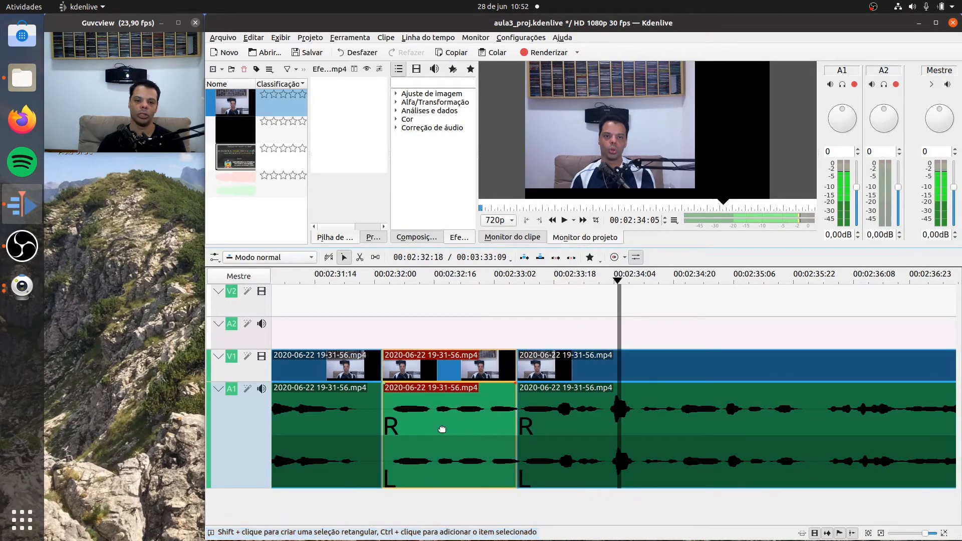
{"action": "right_click", "coordinate": [442, 432]}
{"action": "left_click", "coordinate": [499, 299]}
{"action": "right_click", "coordinate": [443, 410]}
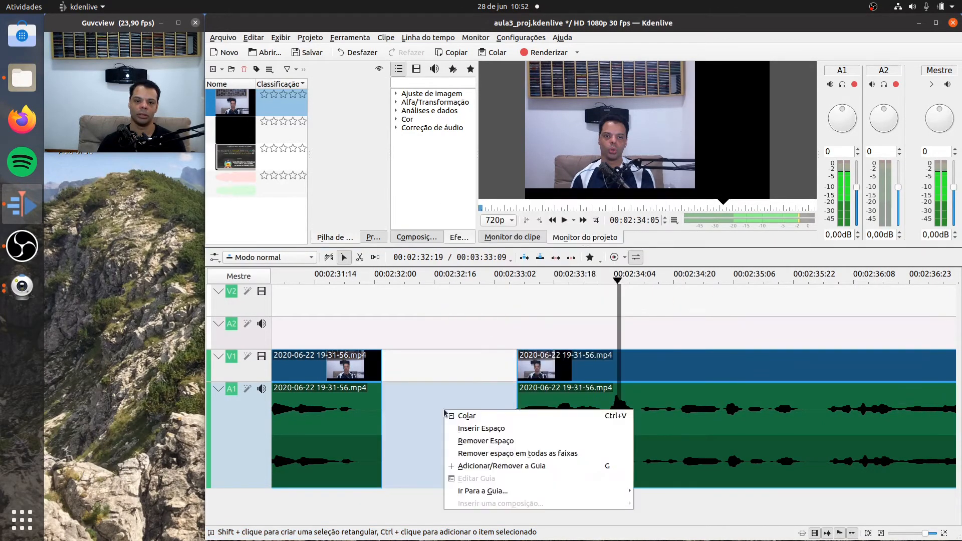
{"action": "left_click", "coordinate": [475, 440]}
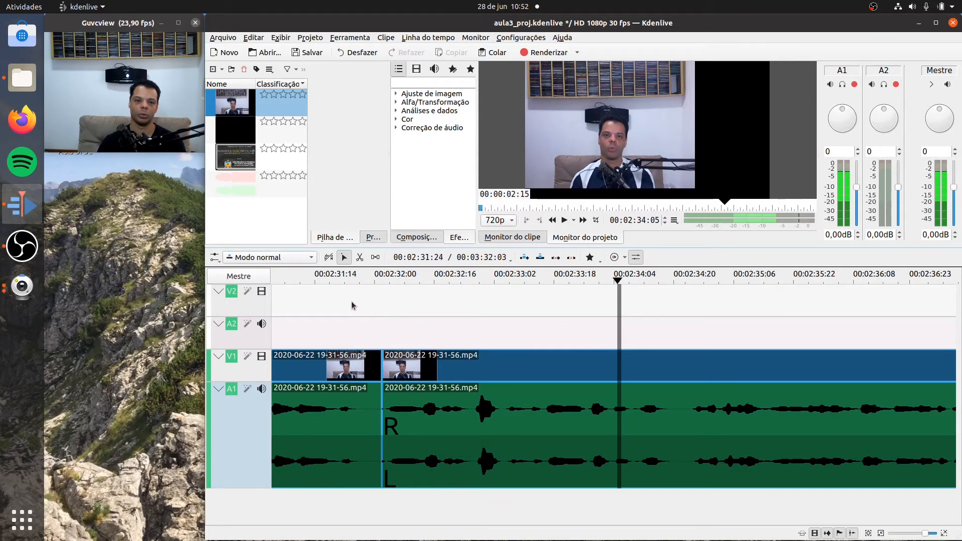
- Play the timeline from 00:02:31:14 across the new join to 00:02:32:27 and inspect the audio waveform around the cut
{"action": "left_click", "coordinate": [316, 279]}
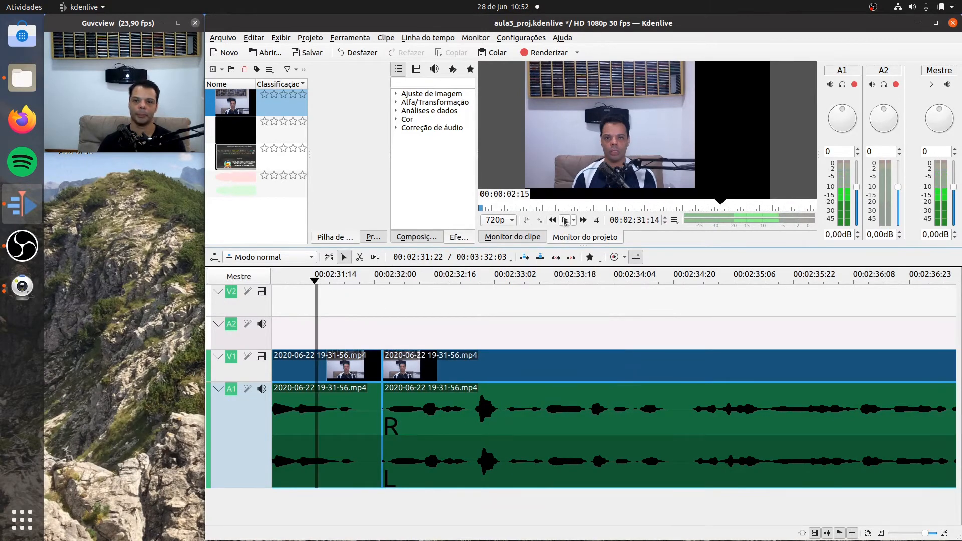
{"action": "left_click", "coordinate": [564, 221]}
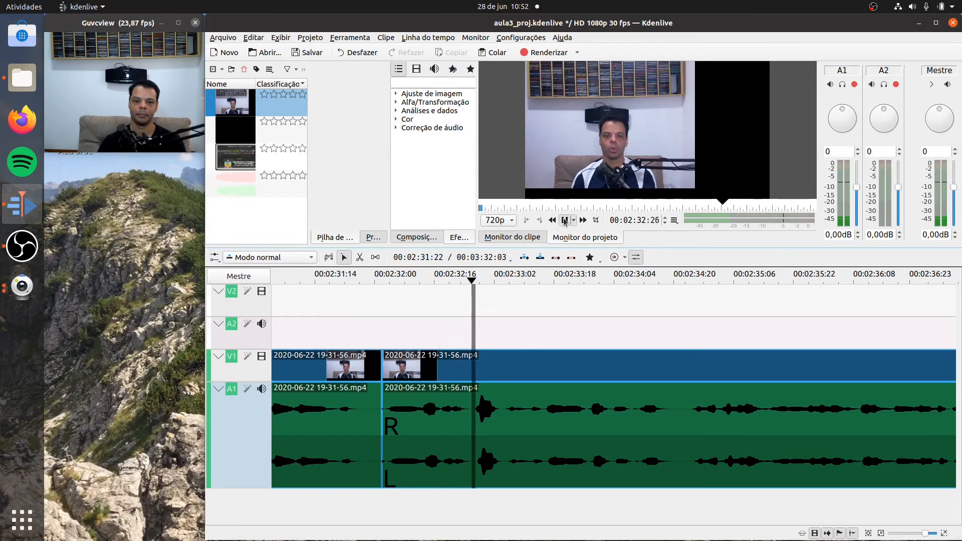
{"action": "left_click", "coordinate": [565, 221]}
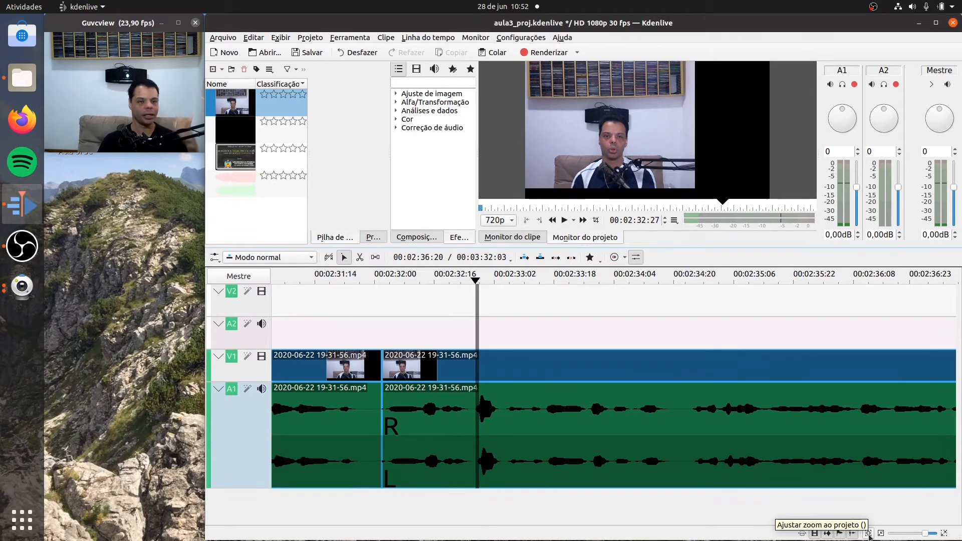
{"action": "left_click", "coordinate": [944, 533]}
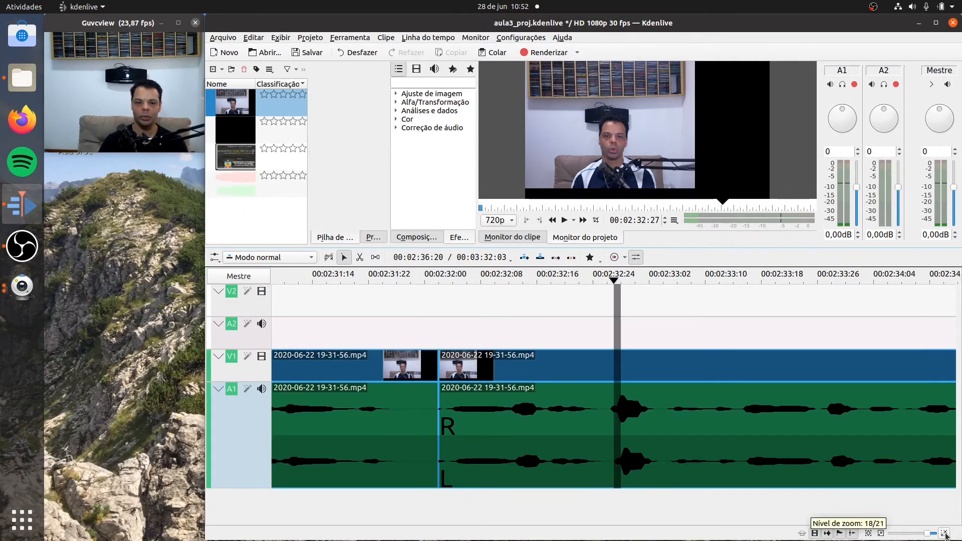
{"action": "left_click", "coordinate": [944, 534]}
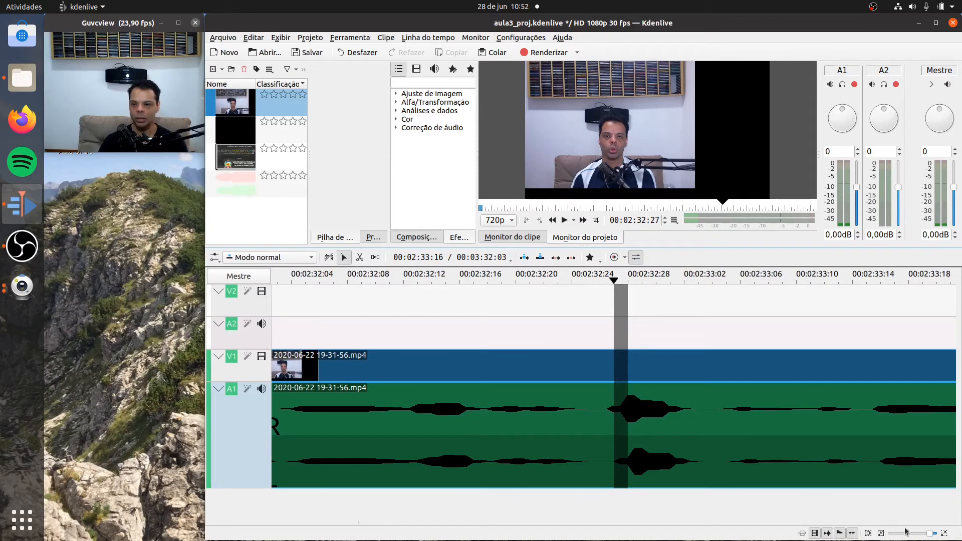
{"action": "left_click", "coordinate": [880, 534]}
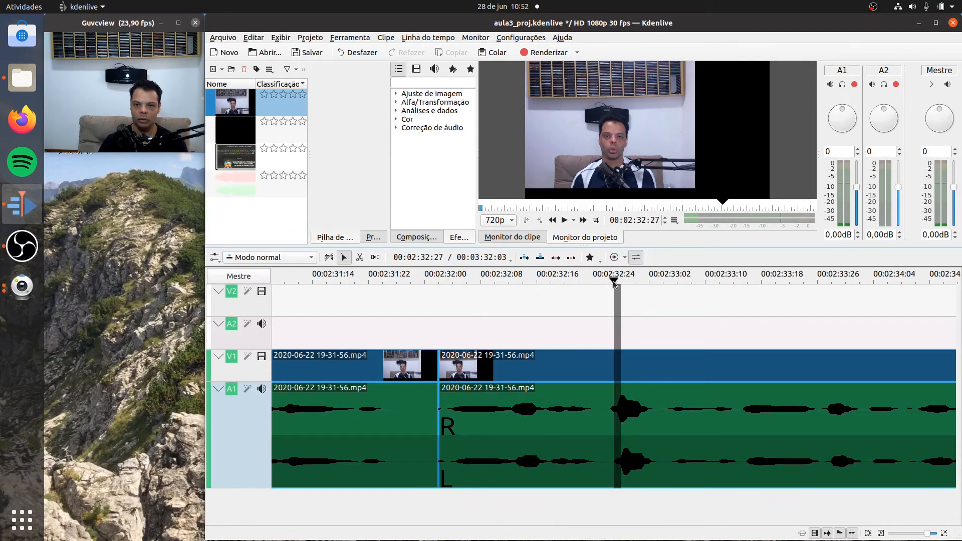
- Go back to the join at 00:02:32:02, examine it frame by frame and split the clip at 00:02:32:03
{"action": "left_click_drag", "start_coordinate": [615, 284], "coordinate": [434, 300]}
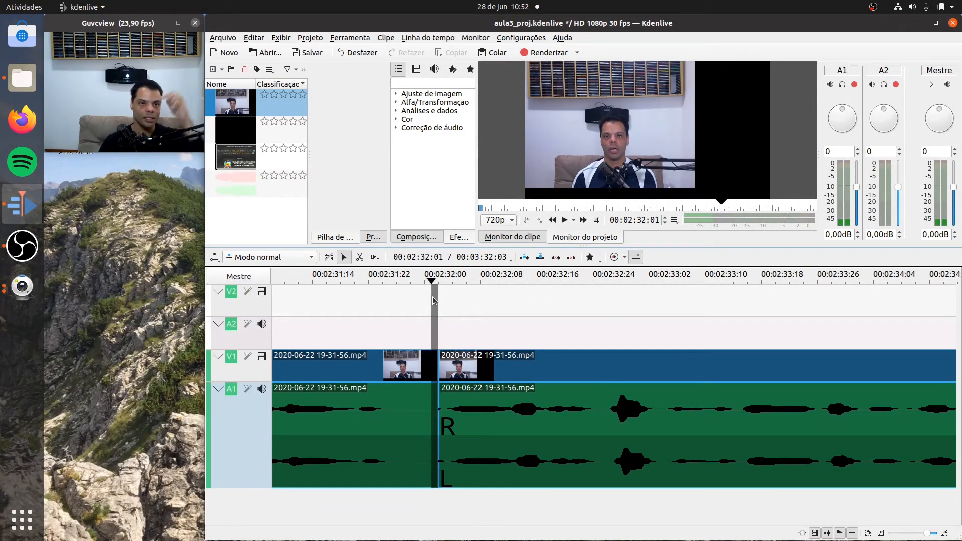
{"action": "left_click", "coordinate": [943, 534]}
{"action": "left_click", "coordinate": [944, 534]}
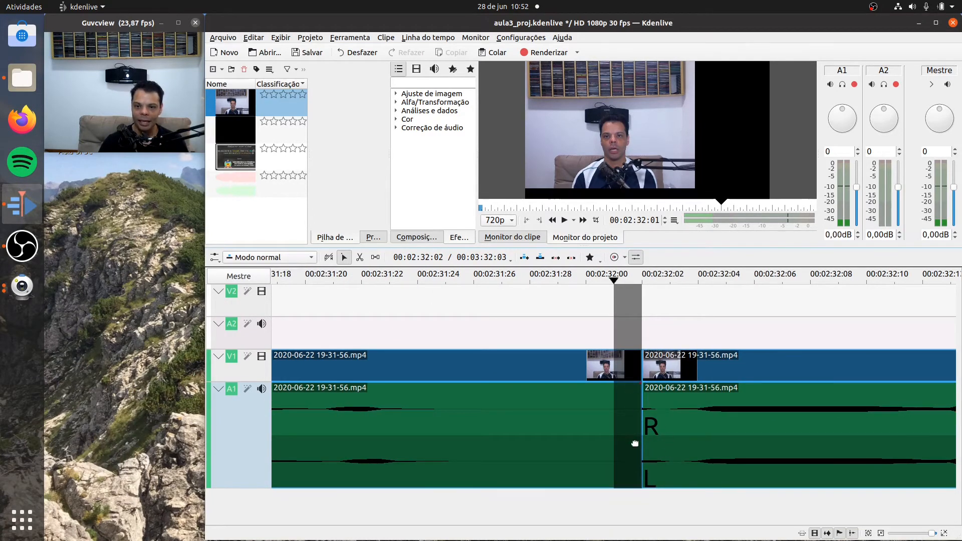
{"action": "left_click", "coordinate": [650, 280]}
{"action": "left_click", "coordinate": [672, 281]}
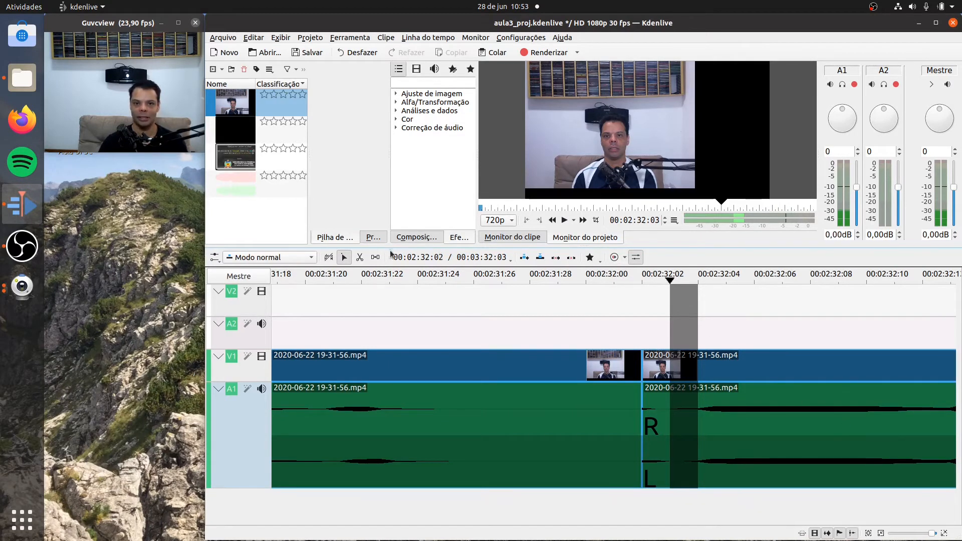
{"action": "left_click", "coordinate": [359, 257]}
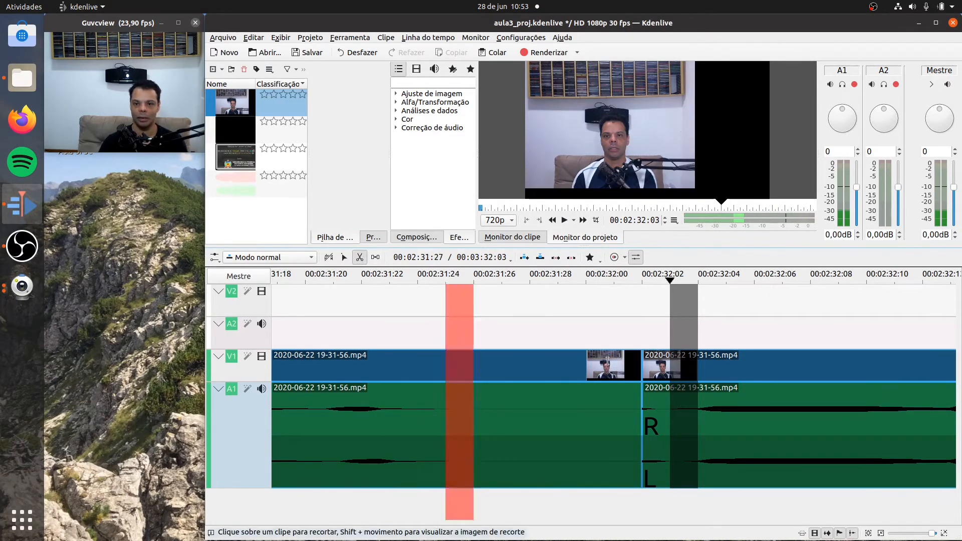
{"action": "left_click", "coordinate": [686, 416]}
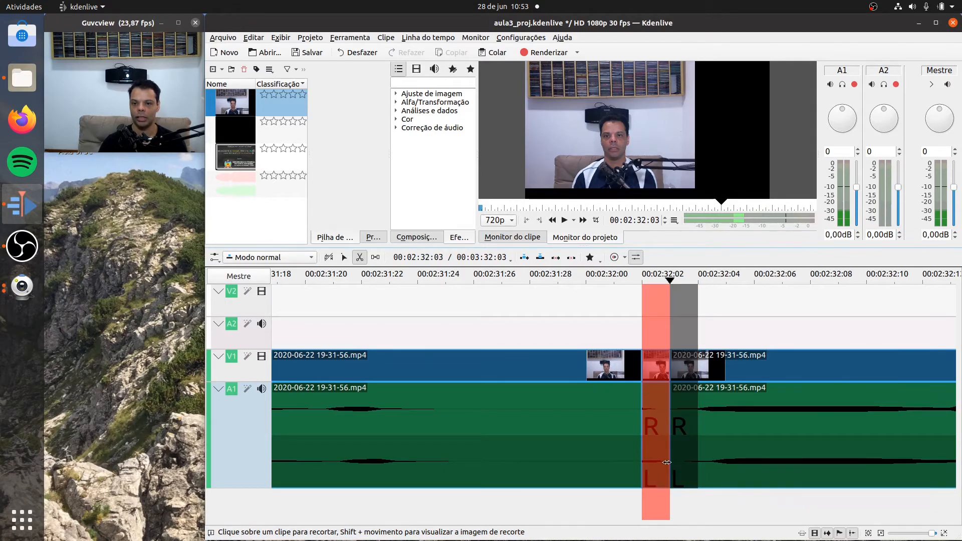
{"action": "left_click", "coordinate": [666, 450]}
- Delete the one-frame segment between 00:02:32:02 and 00:02:32:03 and close the gap it leaves on the track
{"action": "left_click", "coordinate": [343, 257]}
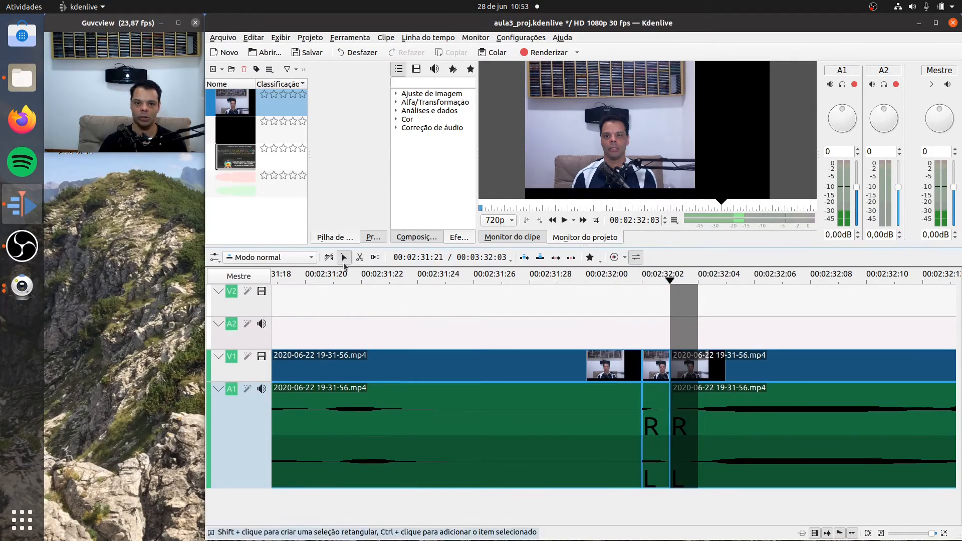
{"action": "right_click", "coordinate": [656, 417]}
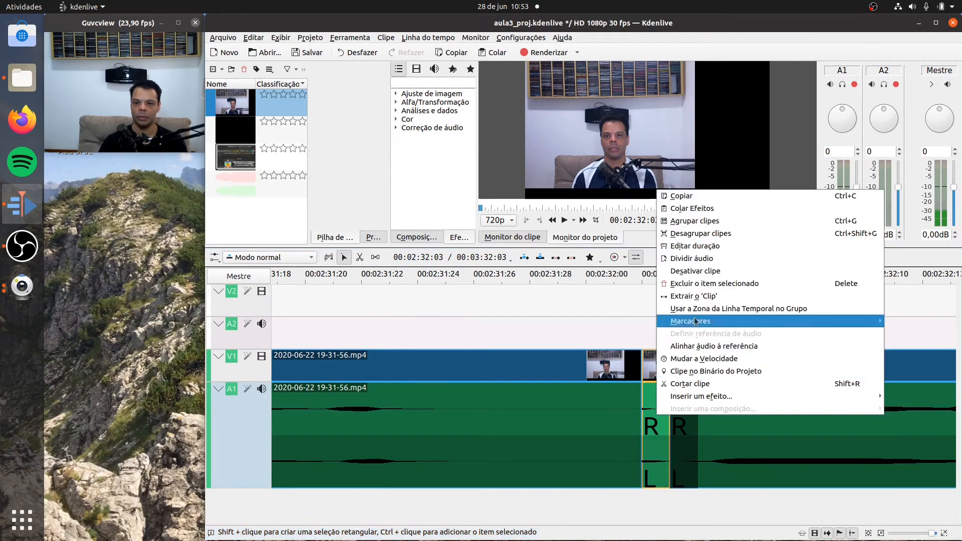
{"action": "left_click", "coordinate": [696, 283]}
{"action": "right_click", "coordinate": [652, 420]}
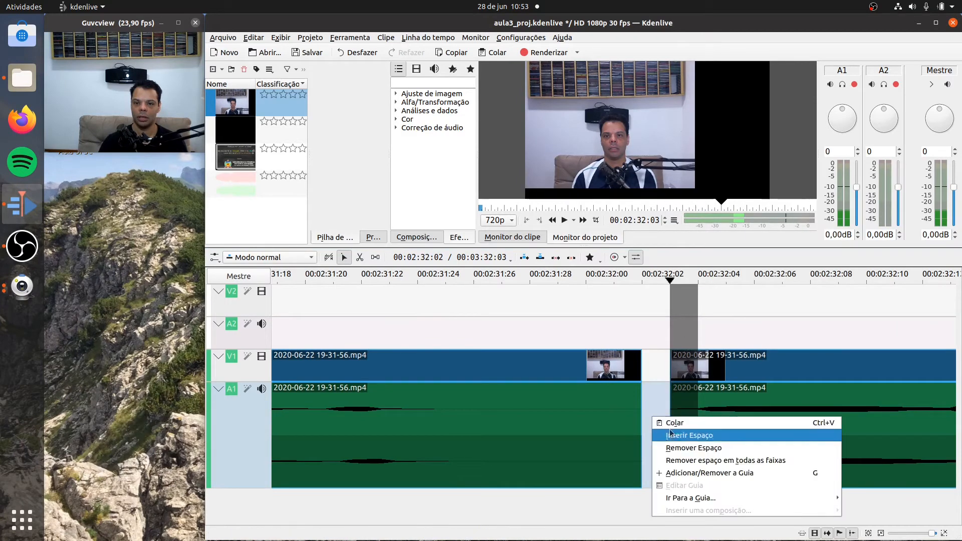
{"action": "left_click", "coordinate": [686, 447]}
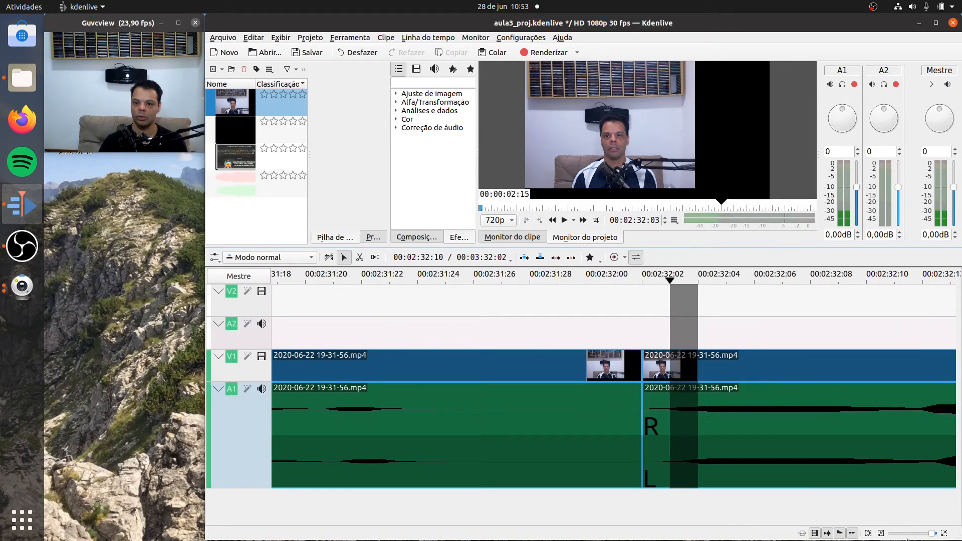
- Play the timeline from shortly before the join at 00:02:32:02 on to 00:02:39:22 to check the cut and find the next unwanted passage
{"action": "left_click", "coordinate": [880, 533]}
{"action": "left_click", "coordinate": [880, 534]}
{"action": "left_click", "coordinate": [880, 534]}
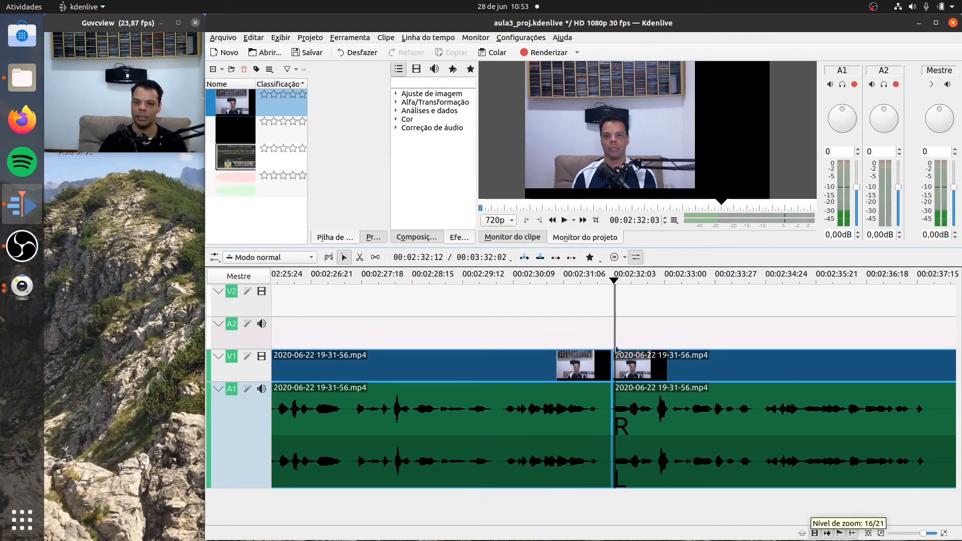
{"action": "left_click", "coordinate": [549, 276]}
{"action": "left_click", "coordinate": [564, 221]}
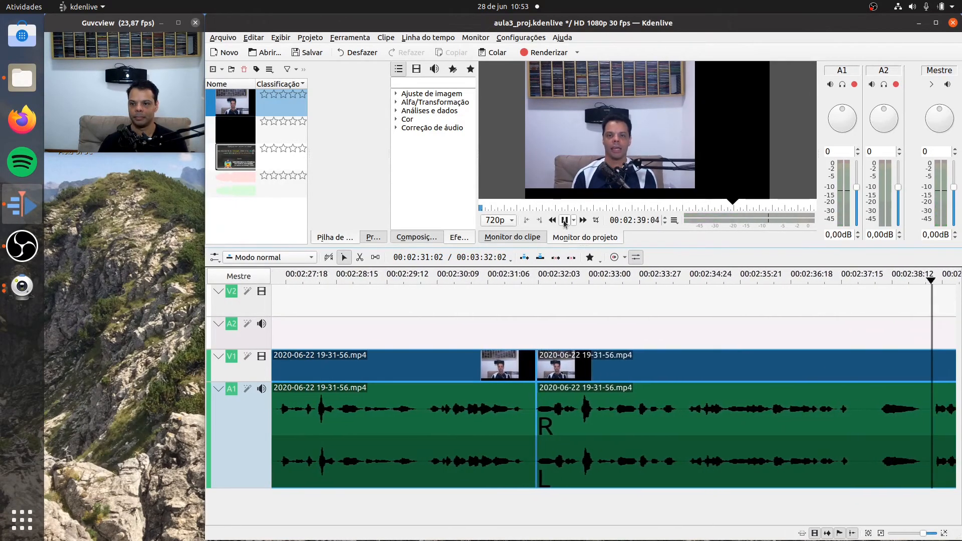
{"action": "left_click", "coordinate": [565, 220]}
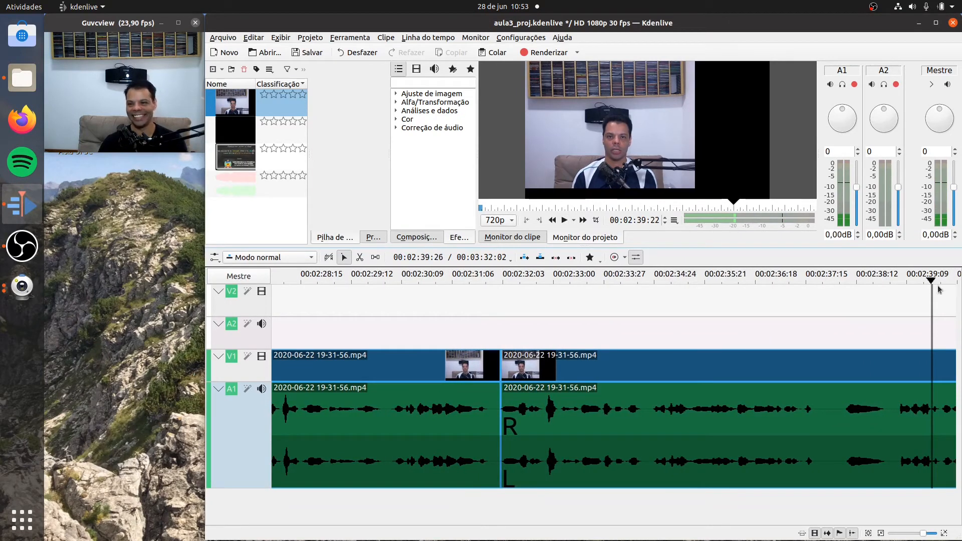
- Split the clip in the pause at 00:02:37:24 and again after the unwanted sound at about 00:02:39:00
{"action": "left_click_drag", "start_coordinate": [931, 282], "coordinate": [827, 306]}
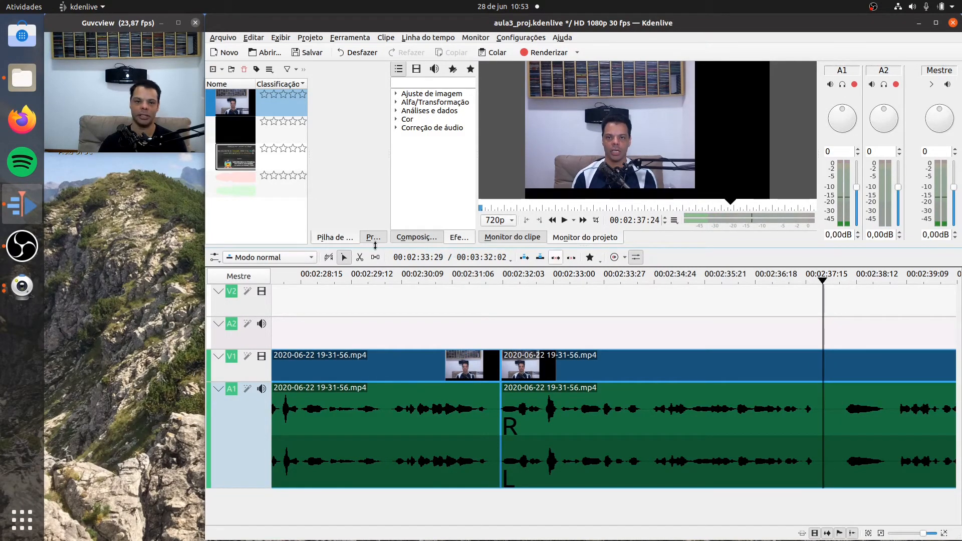
{"action": "left_click", "coordinate": [356, 258]}
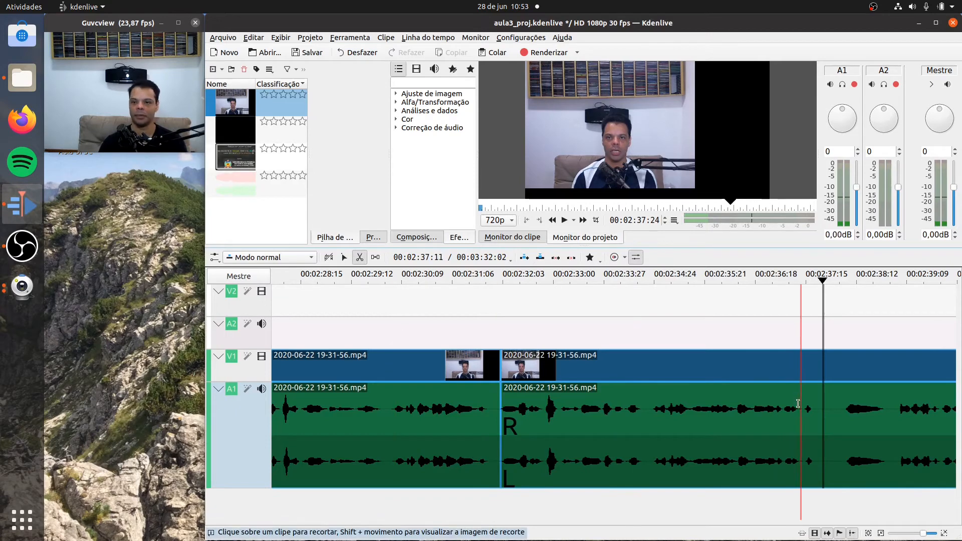
{"action": "left_click", "coordinate": [822, 415]}
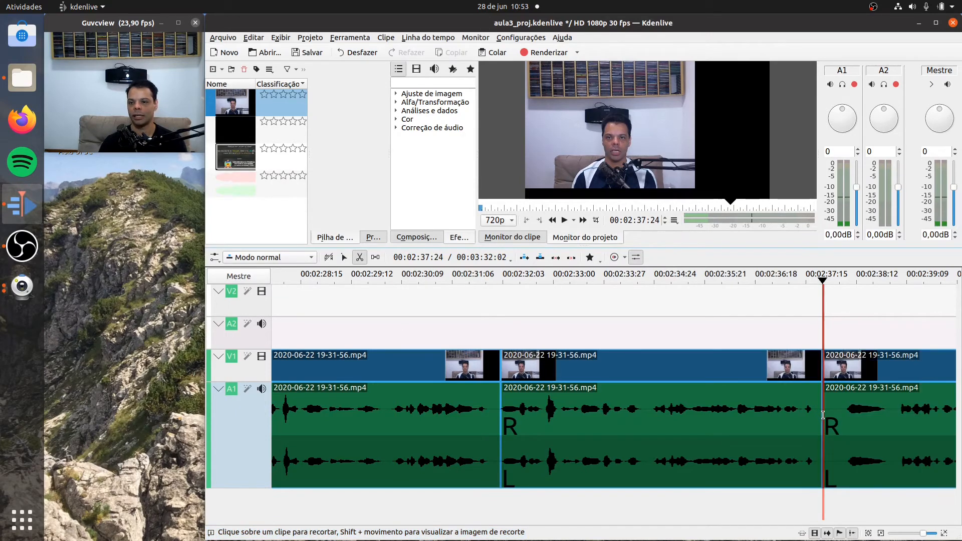
{"action": "left_click", "coordinate": [889, 426]}
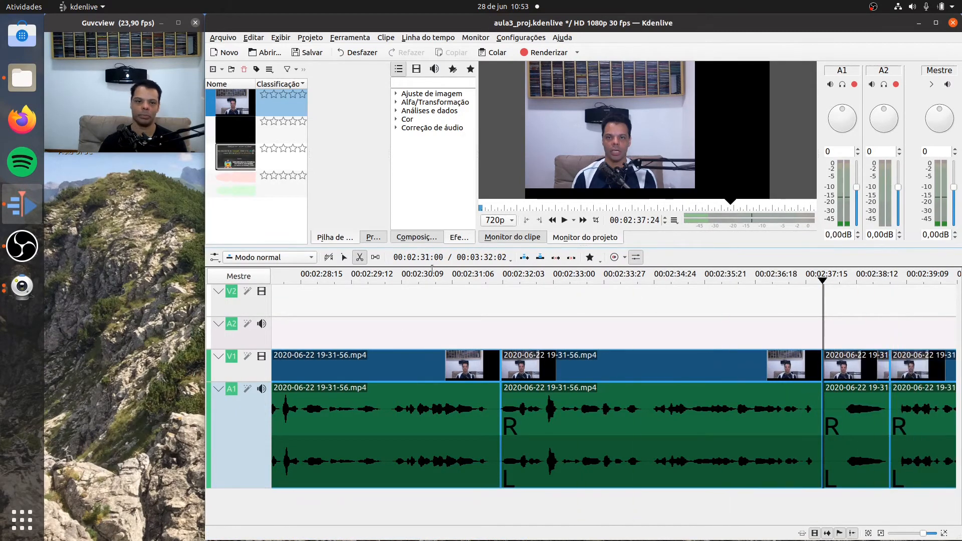
- Delete the clip segment between 00:02:37:24 and about 00:02:39:00 and close the gap it leaves on the track
{"action": "left_click", "coordinate": [343, 256]}
{"action": "right_click", "coordinate": [842, 415]}
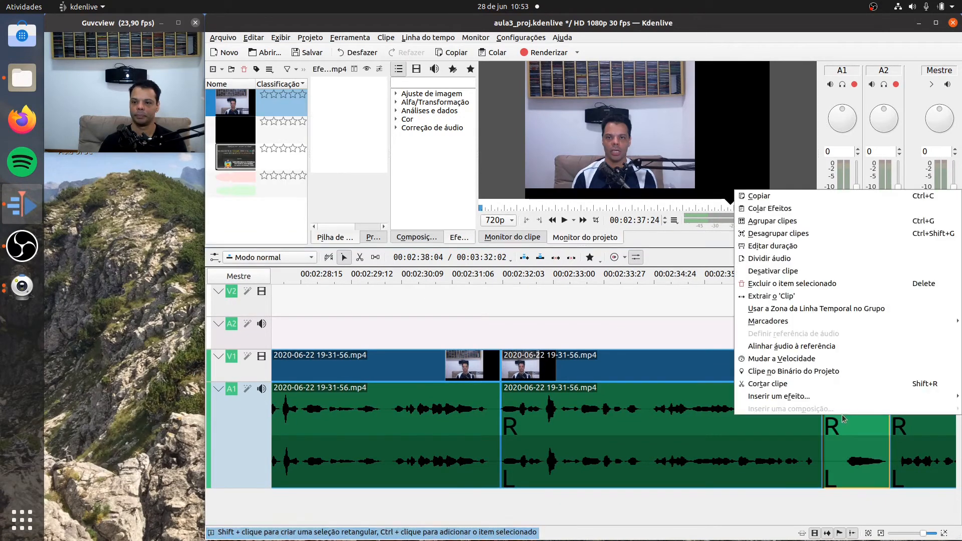
{"action": "left_click", "coordinate": [801, 296]}
{"action": "right_click", "coordinate": [846, 415]}
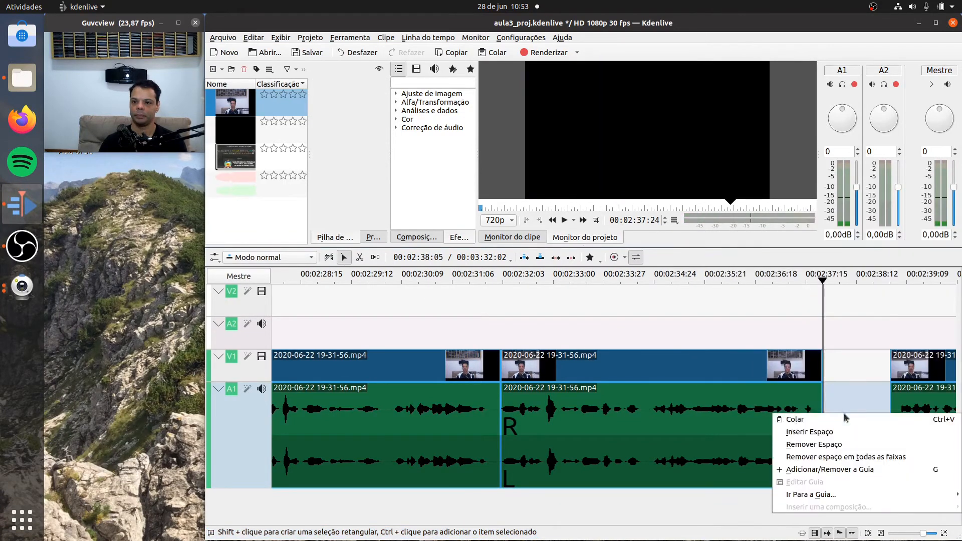
{"action": "left_click", "coordinate": [848, 446]}
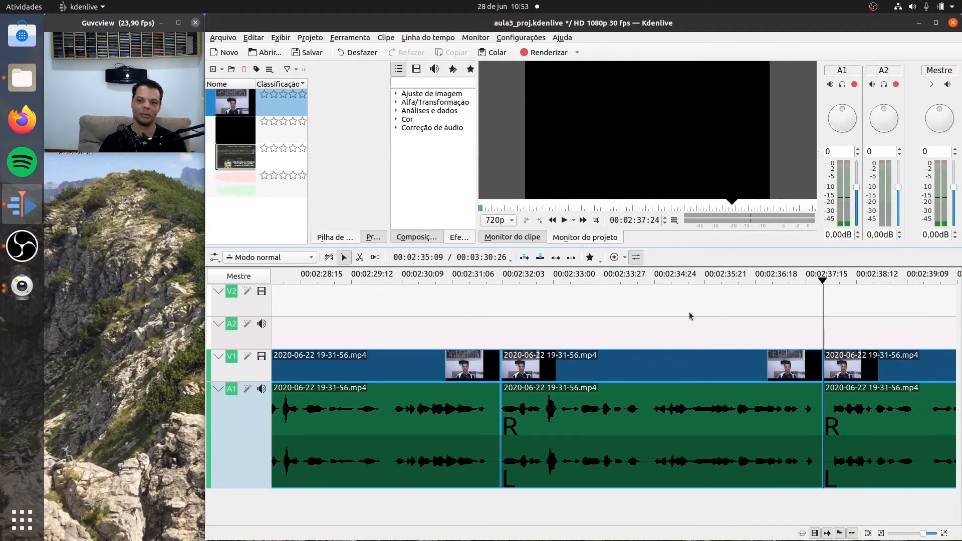
- Play the timeline from 00:02:35:28 across the join at 00:02:37:24 on to 00:03:21:09 to find the next unwanted passage
{"action": "left_click", "coordinate": [718, 278]}
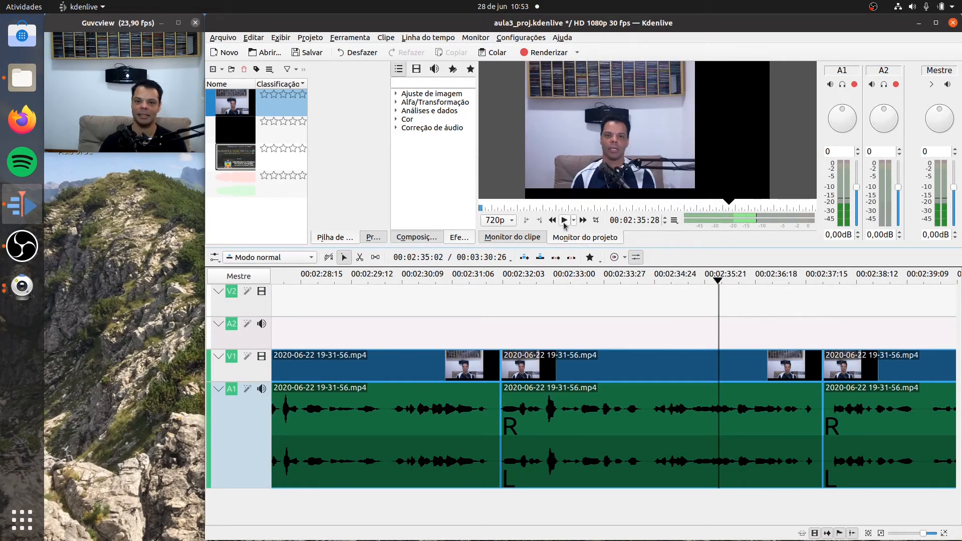
{"action": "left_click", "coordinate": [564, 221]}
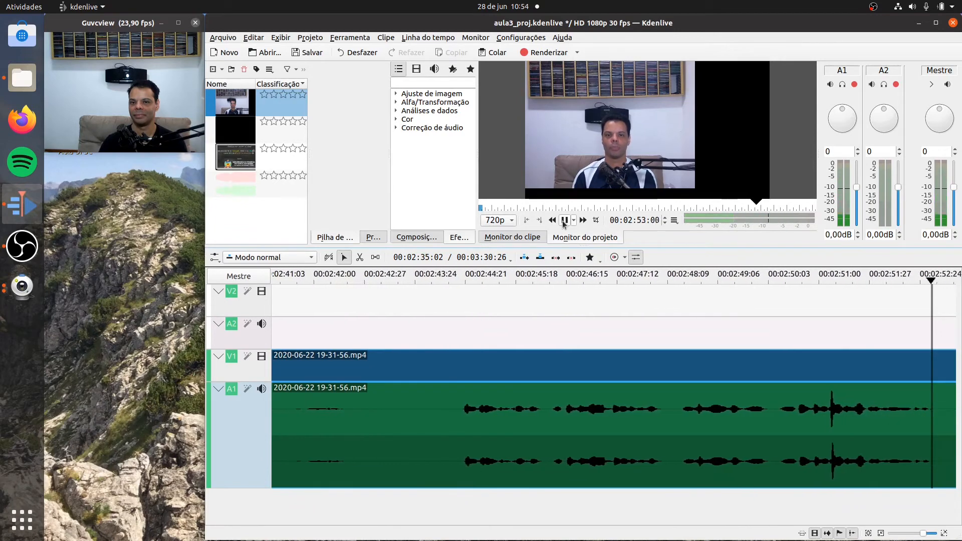
{"action": "left_click", "coordinate": [563, 221]}
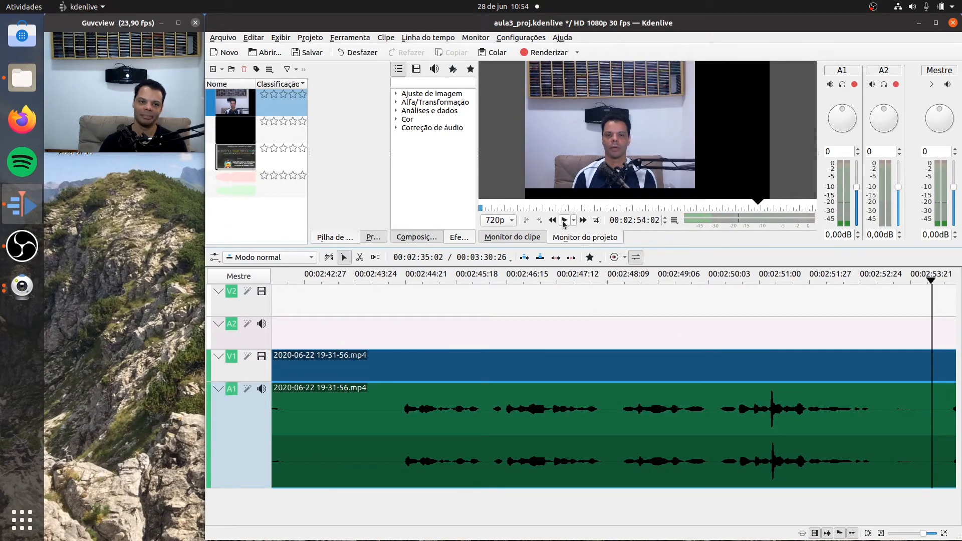
{"action": "left_click", "coordinate": [879, 534]}
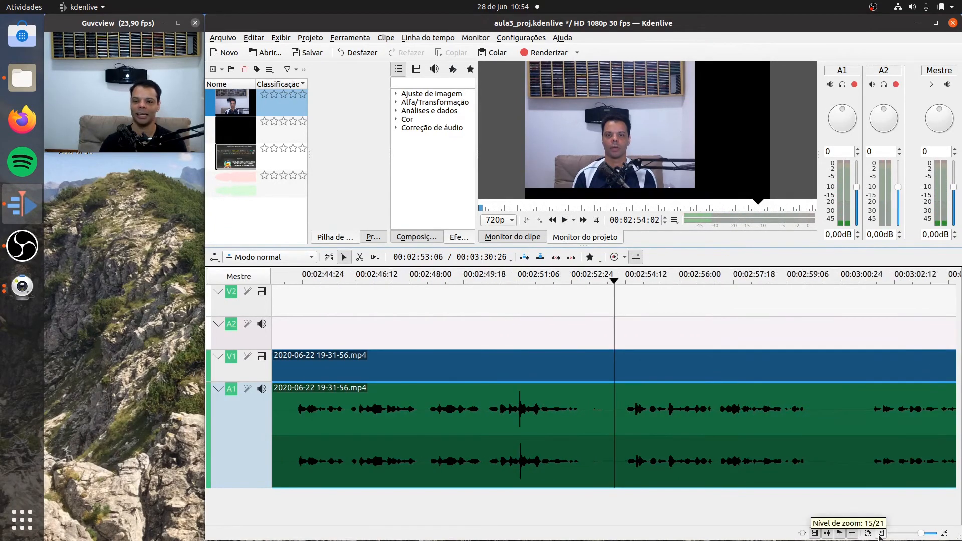
{"action": "left_click", "coordinate": [880, 533]}
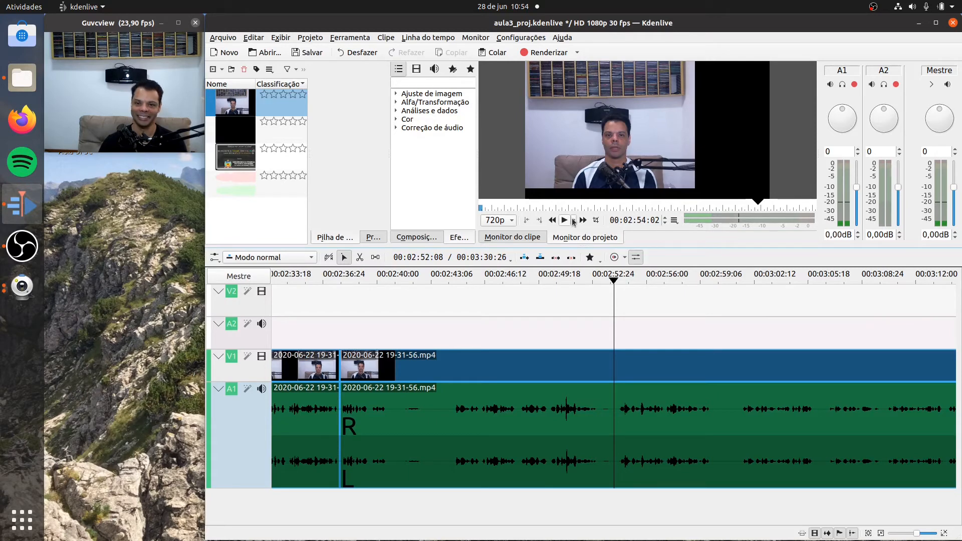
{"action": "left_click", "coordinate": [565, 220]}
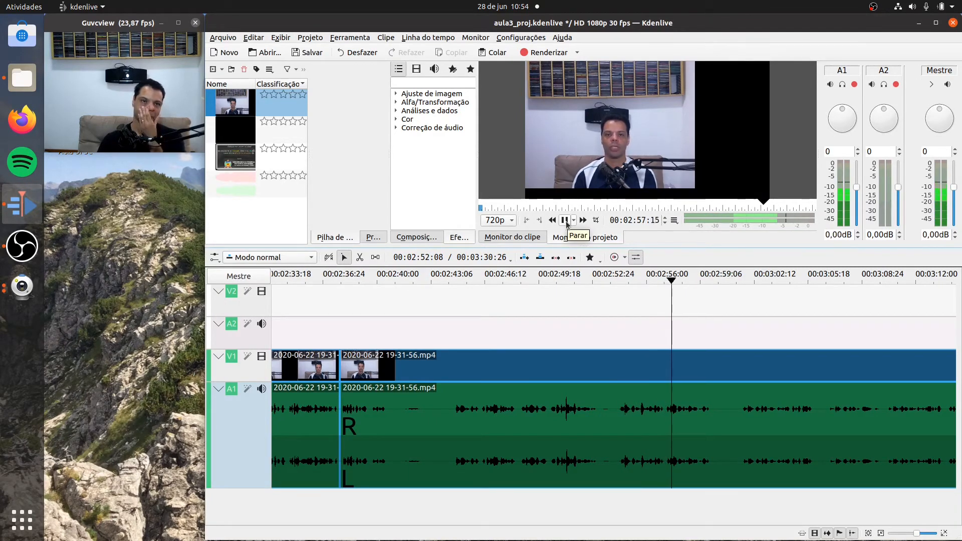
{"action": "left_click", "coordinate": [564, 221]}
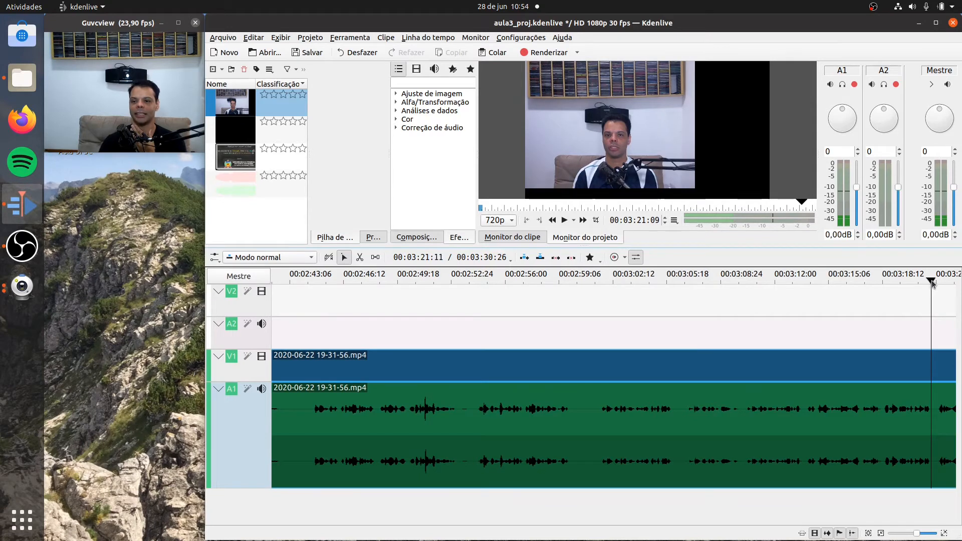
- Replay the passage from 00:03:08:25 to about 00:03:11:28 to locate where the part worth keeping starts
{"action": "left_click_drag", "start_coordinate": [931, 283], "coordinate": [720, 284]}
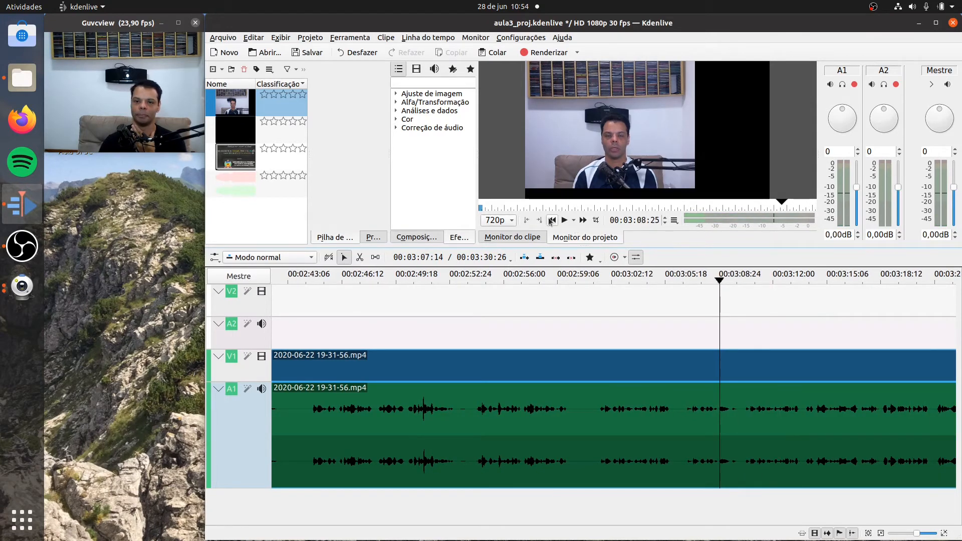
{"action": "left_click", "coordinate": [563, 221]}
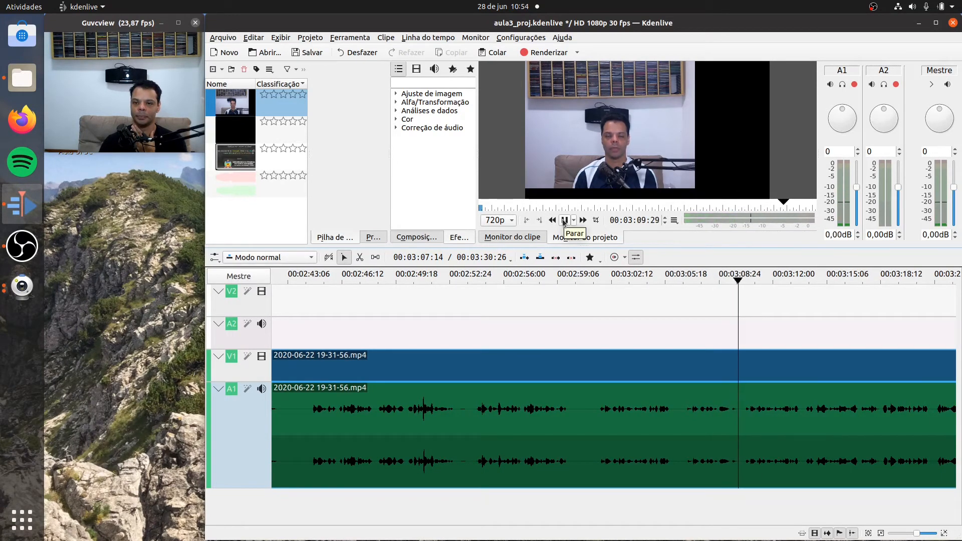
{"action": "left_click", "coordinate": [563, 221]}
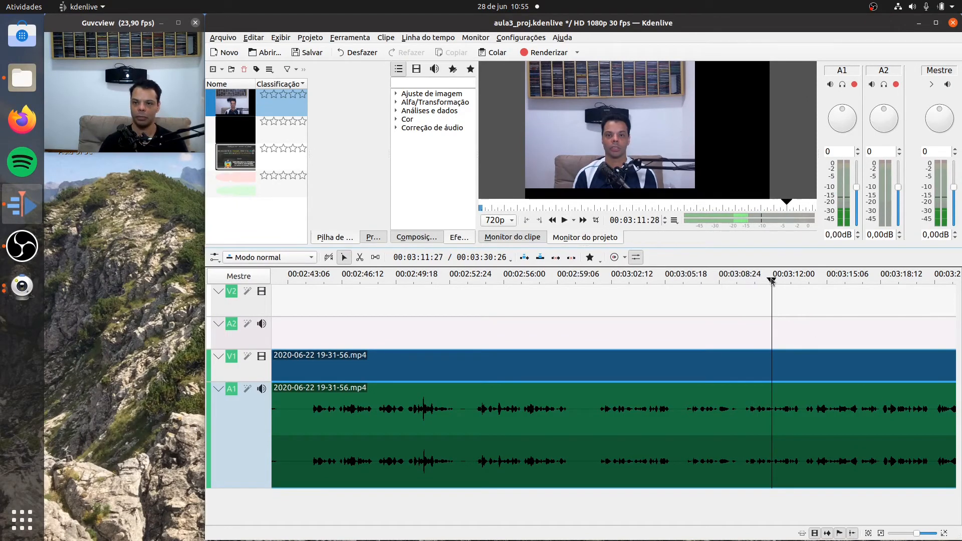
- Split the clip in the pause at 00:03:10:04, just before the speech resumes
{"action": "left_click_drag", "start_coordinate": [771, 283], "coordinate": [738, 288]}
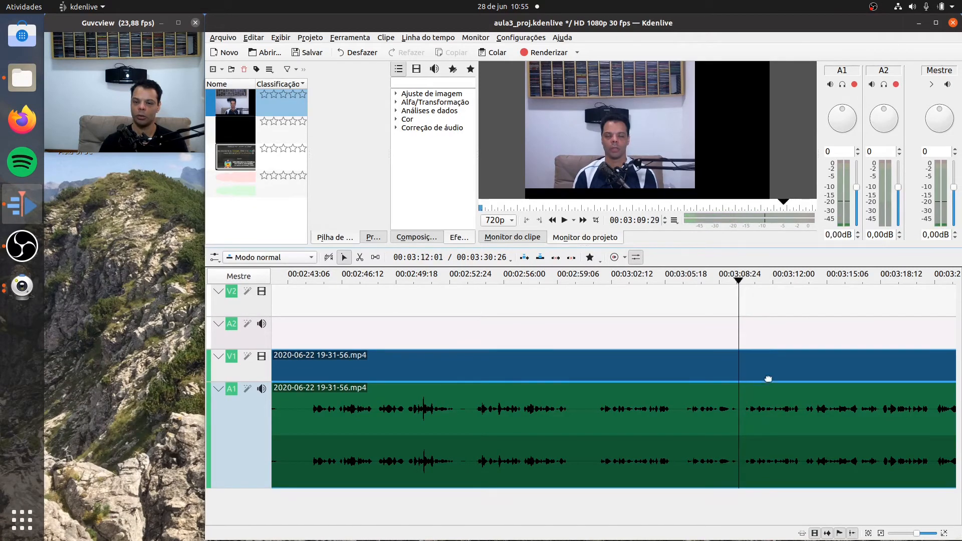
{"action": "left_click", "coordinate": [736, 281]}
{"action": "left_click", "coordinate": [740, 282]}
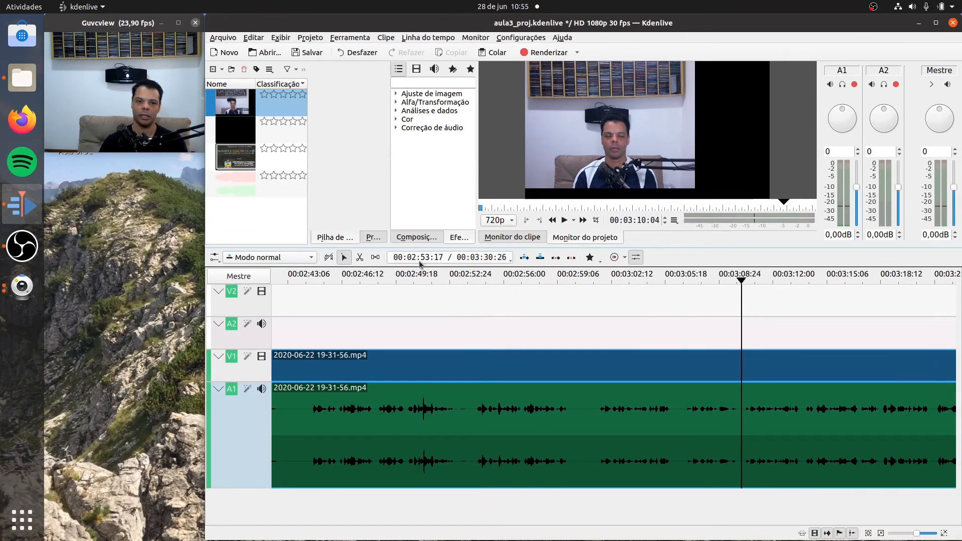
{"action": "left_click", "coordinate": [360, 257]}
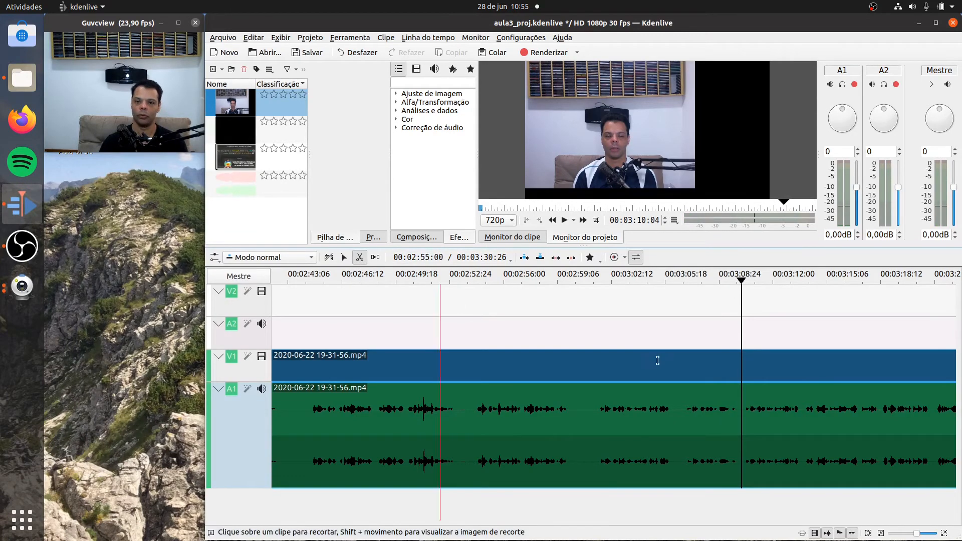
{"action": "left_click", "coordinate": [740, 406]}
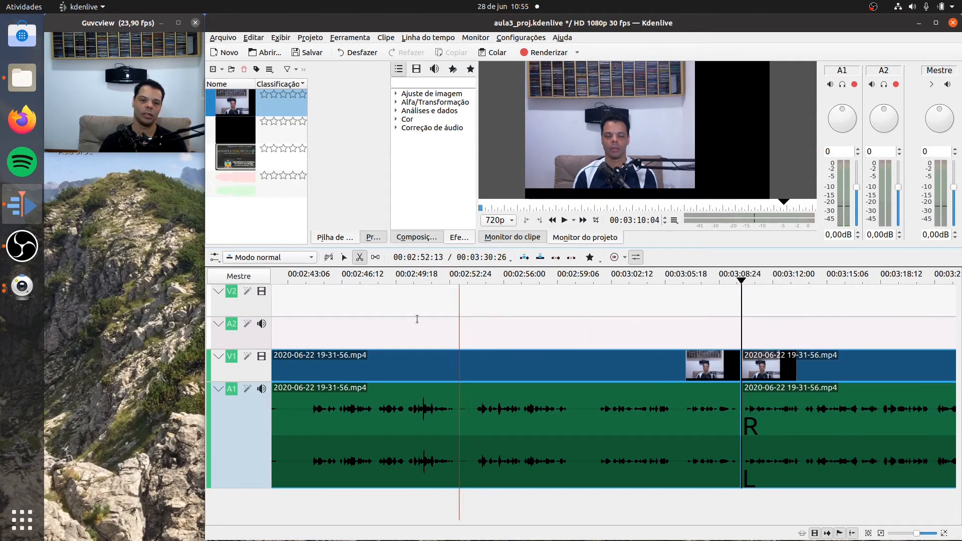
- Delete the clip segment between 00:02:37:24 and 00:03:10:04 and close the gap it leaves on the track
{"action": "left_click", "coordinate": [343, 257]}
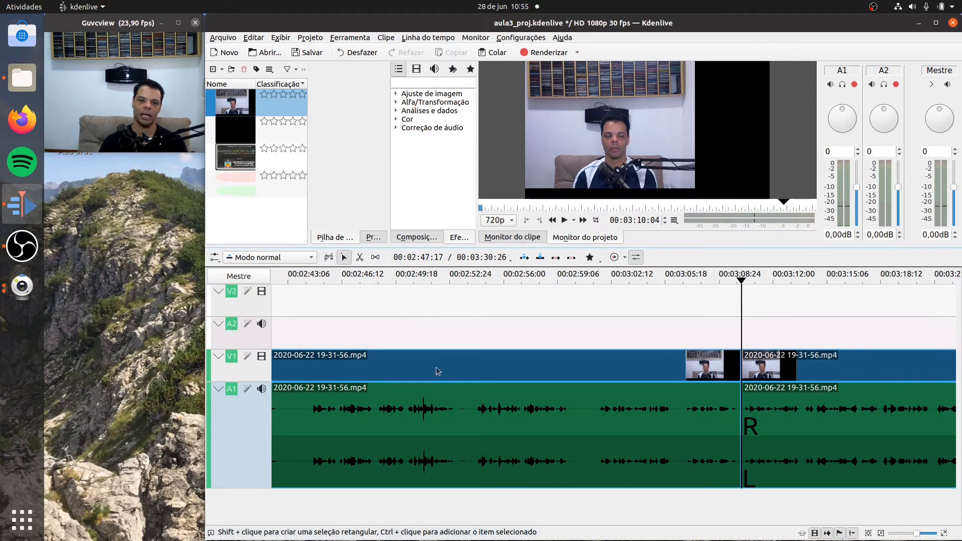
{"action": "left_click", "coordinate": [483, 422]}
{"action": "right_click", "coordinate": [485, 421]}
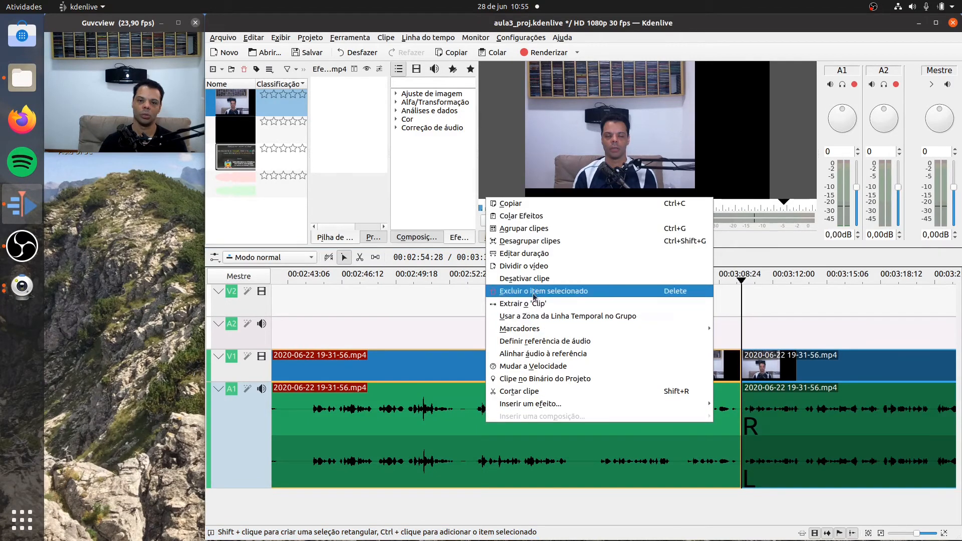
{"action": "left_click", "coordinate": [533, 291]}
{"action": "right_click", "coordinate": [491, 408]}
{"action": "left_click", "coordinate": [531, 440]}
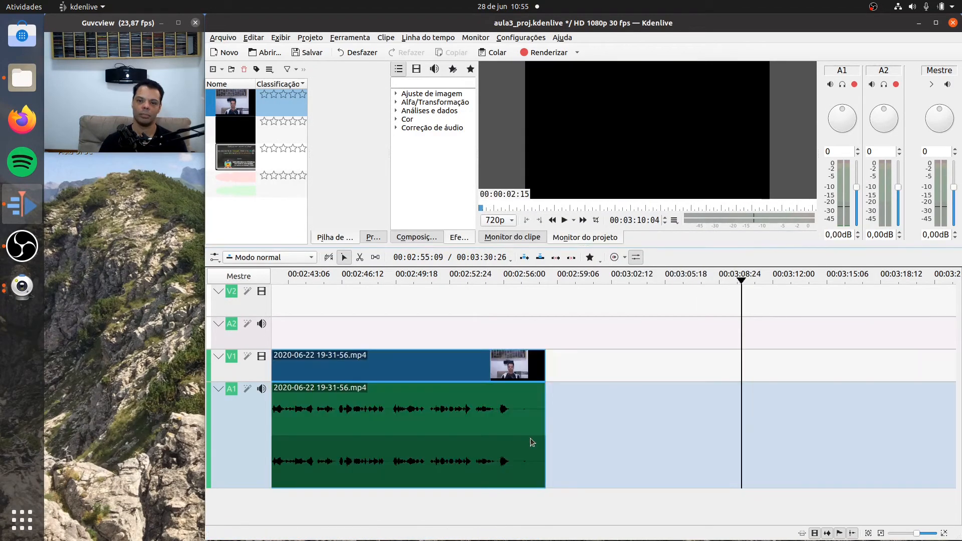
- Play the timeline from shortly before the new join at 00:02:37:24 on to 00:02:57:18 to check the cut and the ending
{"action": "left_click_drag", "start_coordinate": [740, 285], "coordinate": [339, 308]}
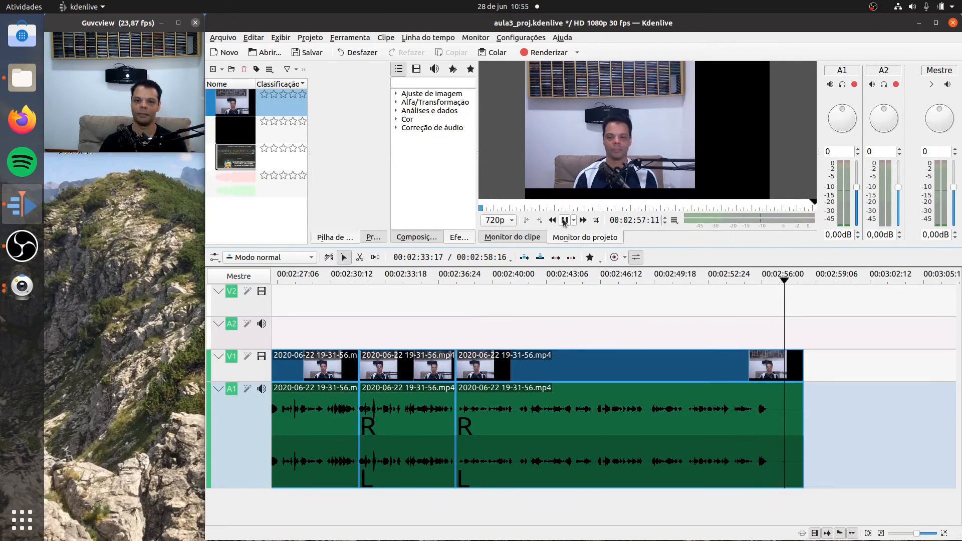
{"action": "left_click", "coordinate": [564, 220]}
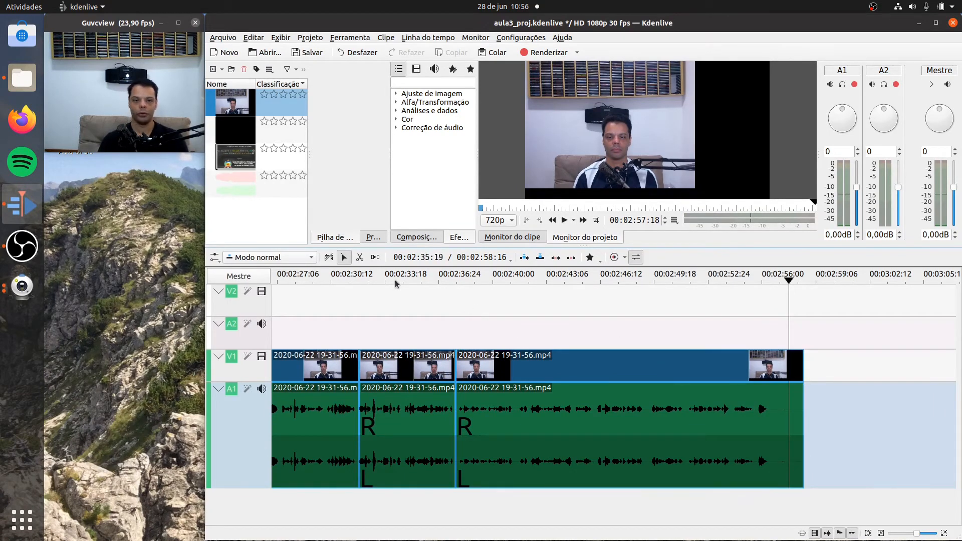
- Split the last clip right after its final sound at 00:02:56:22 and delete the silent remainder at the end
{"action": "left_click", "coordinate": [361, 258]}
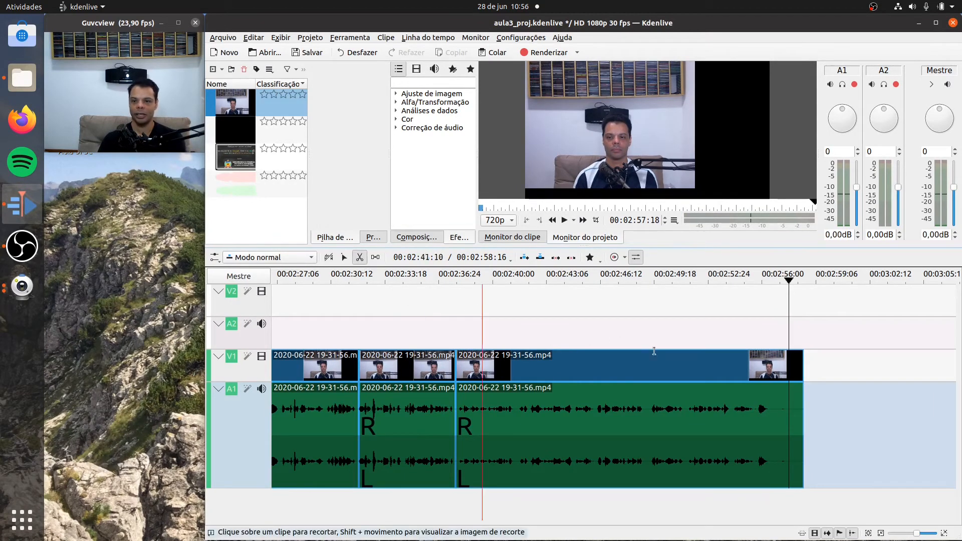
{"action": "left_click", "coordinate": [773, 412]}
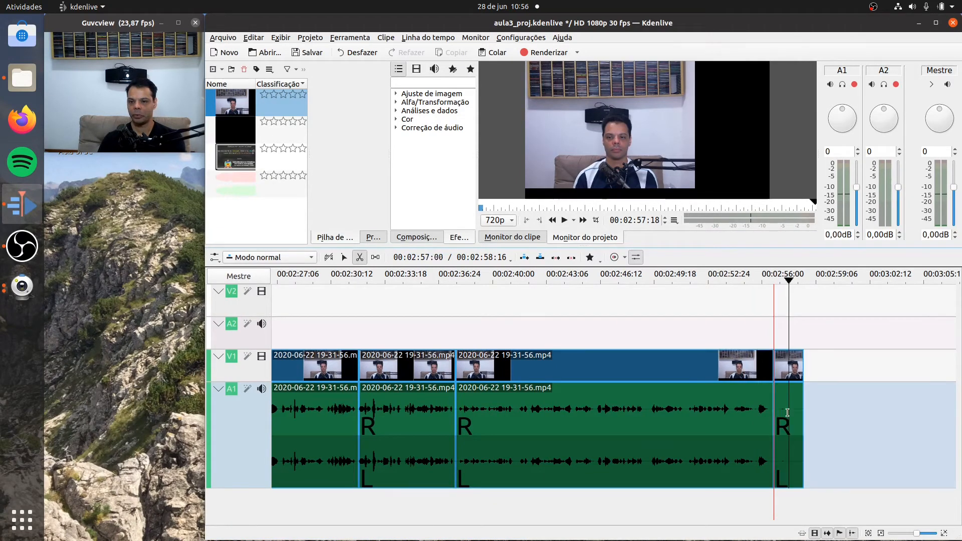
{"action": "left_click", "coordinate": [345, 258]}
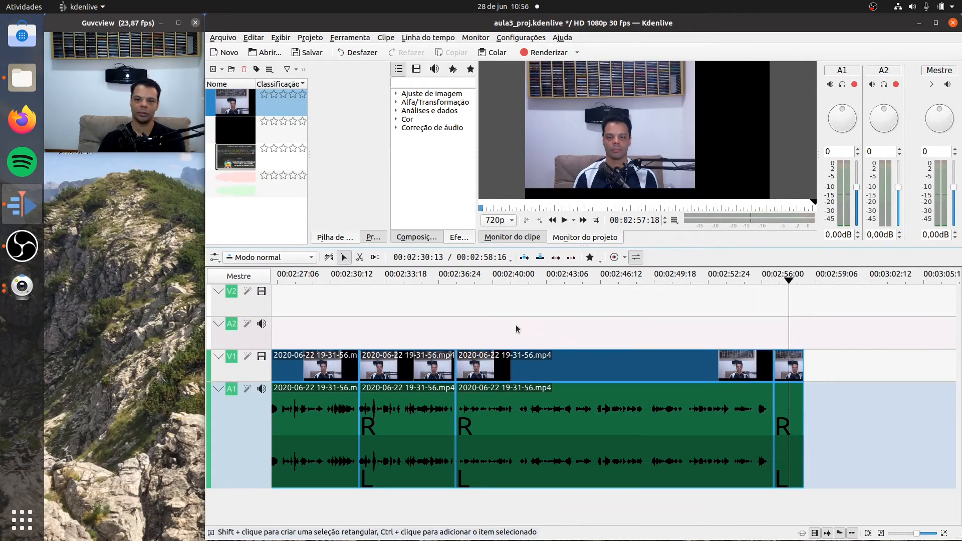
{"action": "left_click", "coordinate": [783, 407]}
{"action": "right_click", "coordinate": [784, 408]}
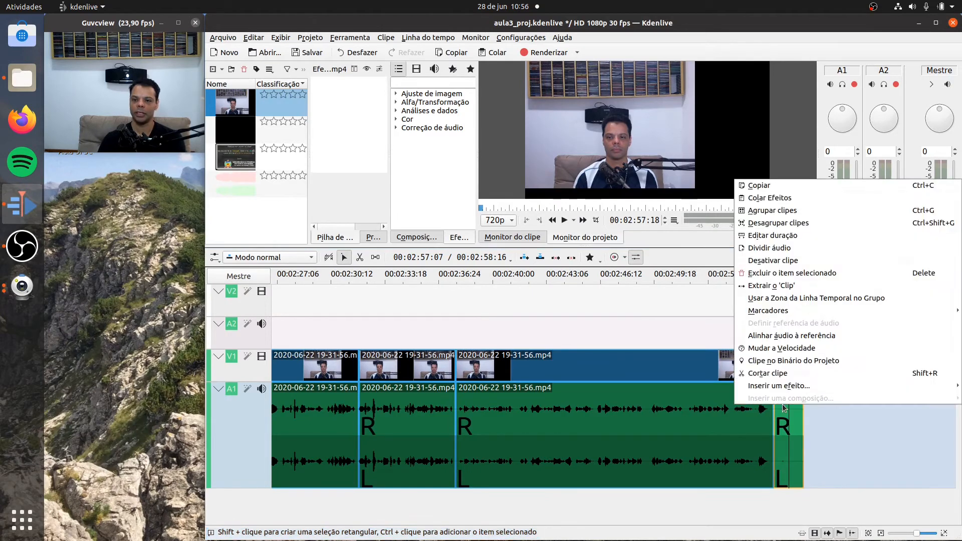
{"action": "left_click", "coordinate": [800, 275]}
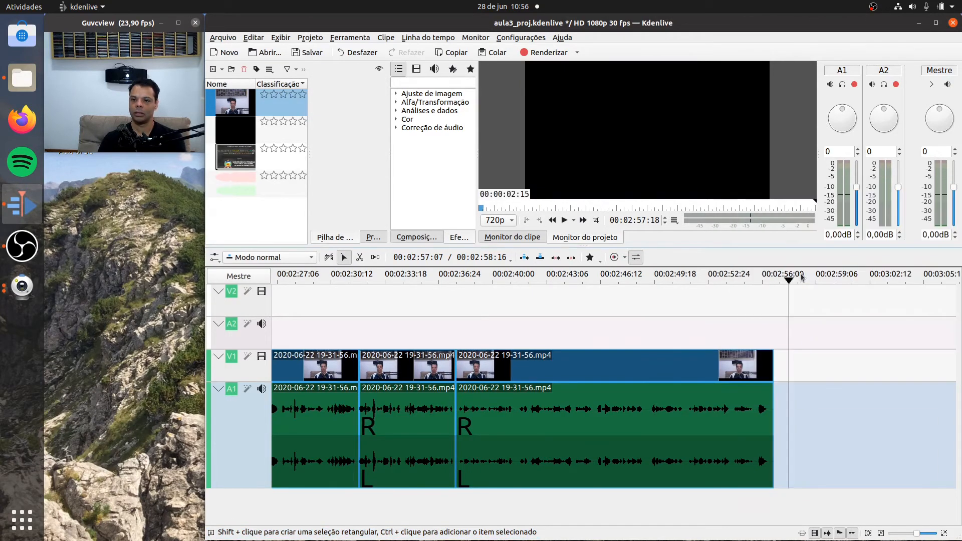
- Play the shortened ending from 00:02:50:15 to 00:02:56:16 to check how the video finishes
{"action": "left_click", "coordinate": [670, 279]}
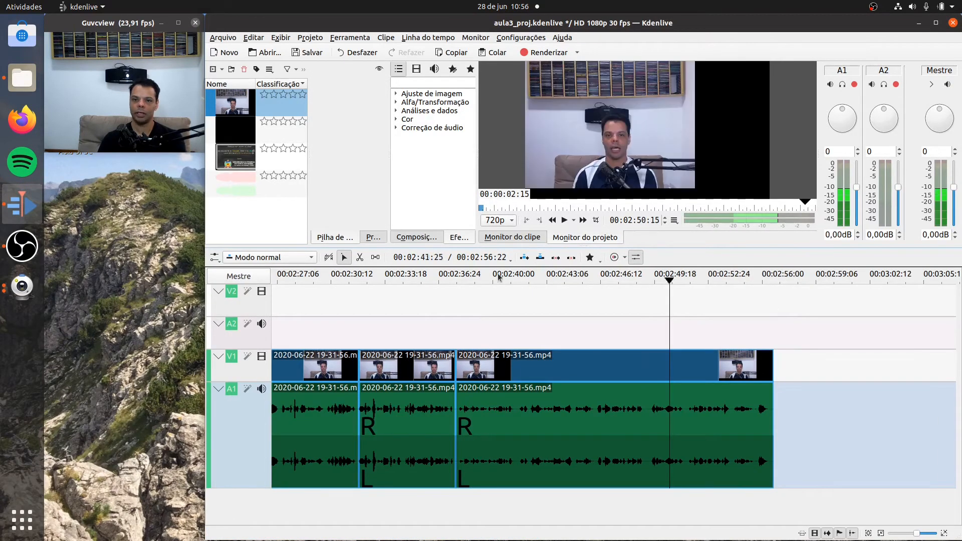
{"action": "left_click", "coordinate": [564, 220]}
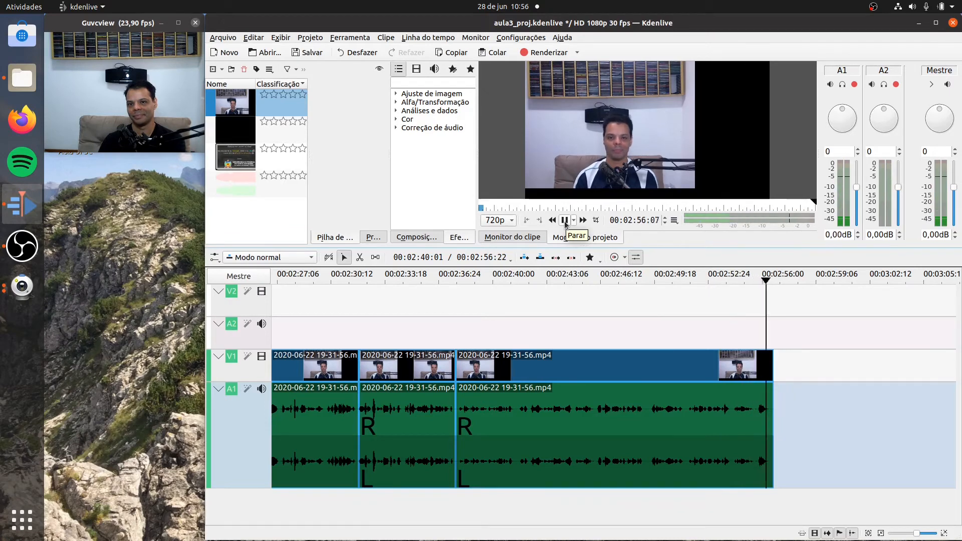
{"action": "left_click", "coordinate": [565, 221]}
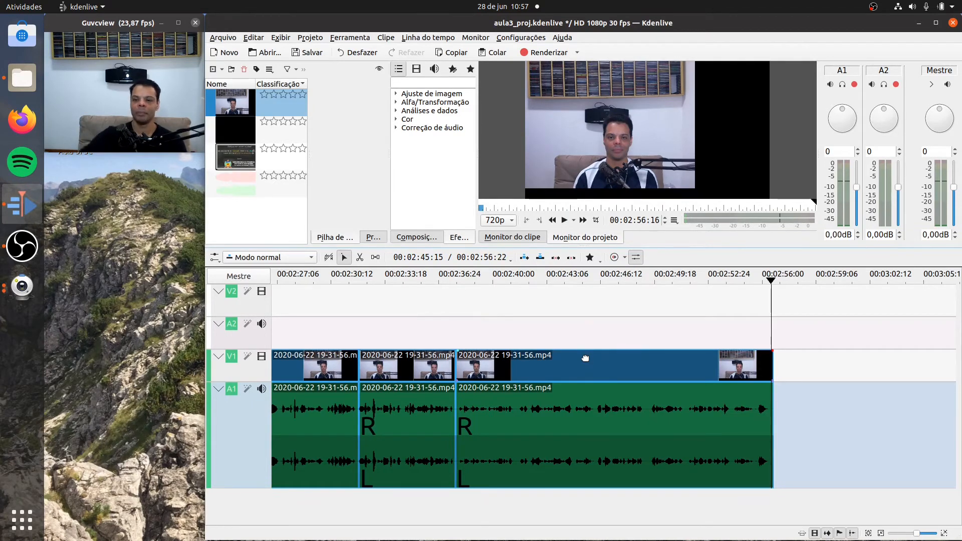
- Examine the last clip's closing seconds by playing them from 00:02:55:04 and again from slightly earlier, through to the end
{"action": "left_click", "coordinate": [943, 534]}
{"action": "left_click", "coordinate": [944, 534]}
{"action": "left_click", "coordinate": [944, 534]}
{"action": "left_click", "coordinate": [943, 534]}
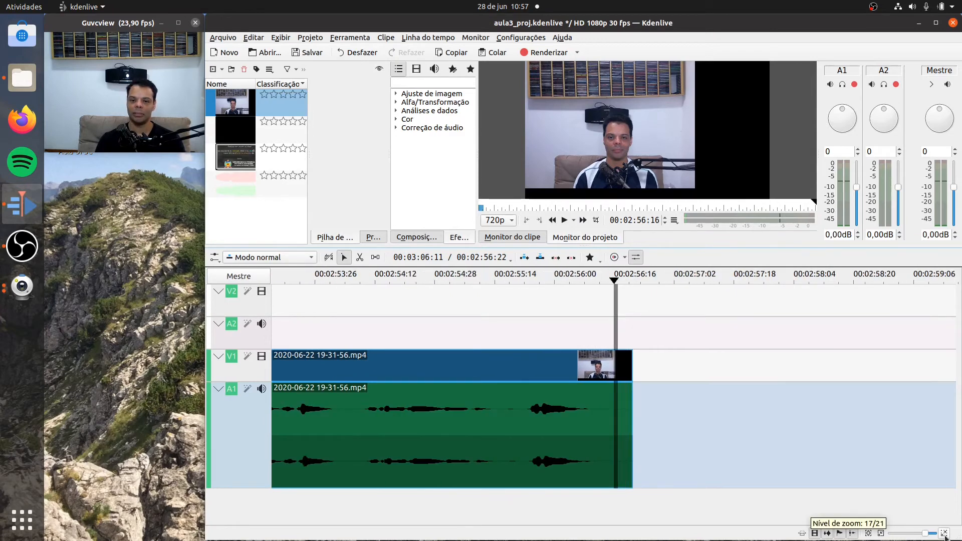
{"action": "left_click", "coordinate": [457, 278]}
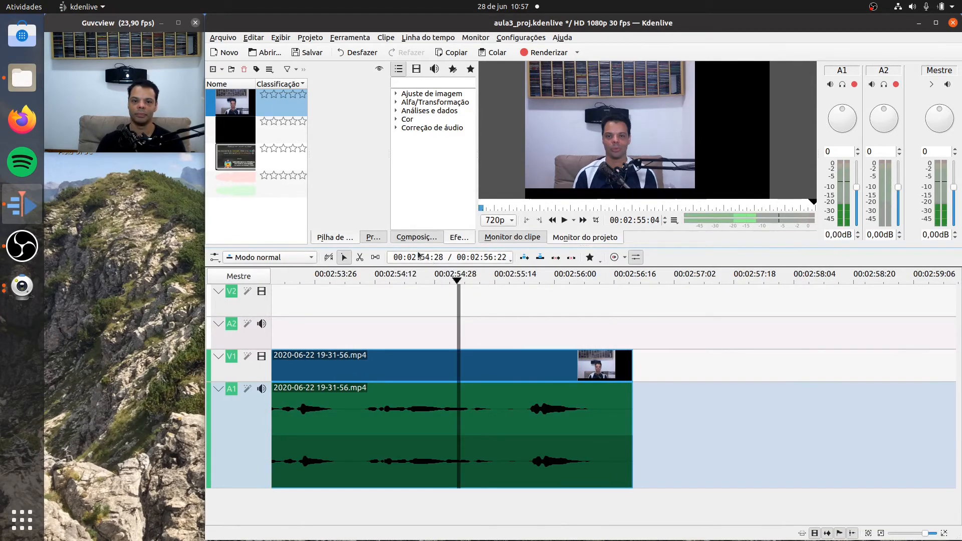
{"action": "left_click", "coordinate": [564, 221]}
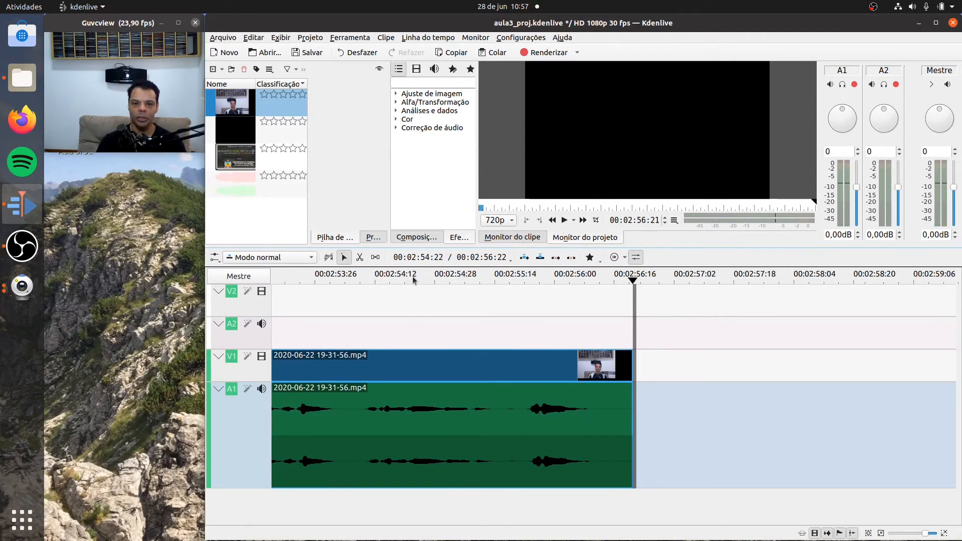
{"action": "left_click", "coordinate": [355, 278]}
{"action": "left_click", "coordinate": [565, 223]}
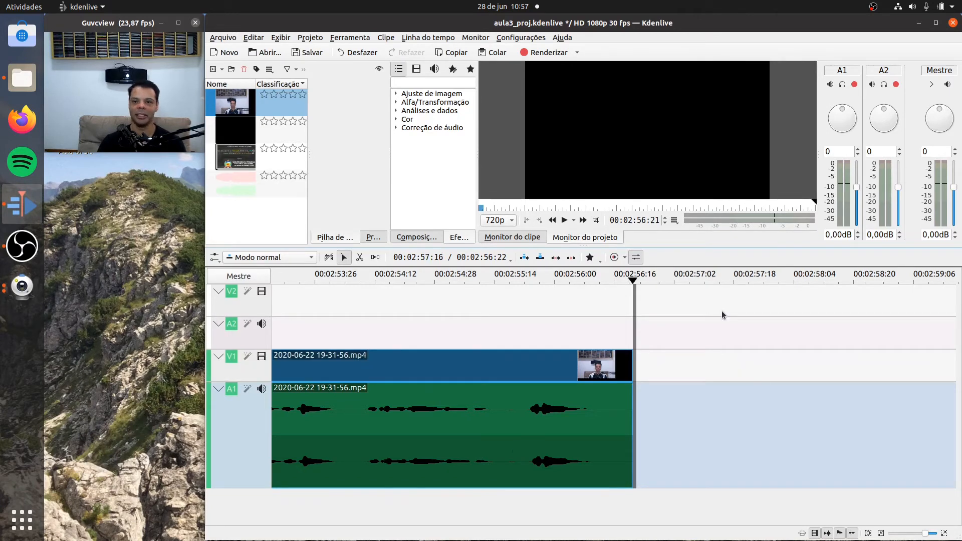
- Replay the ending up to 00:02:56:02 and split the clip in the pause before the final sound, at about 00:02:55:18
{"action": "left_click_drag", "start_coordinate": [633, 283], "coordinate": [371, 284]}
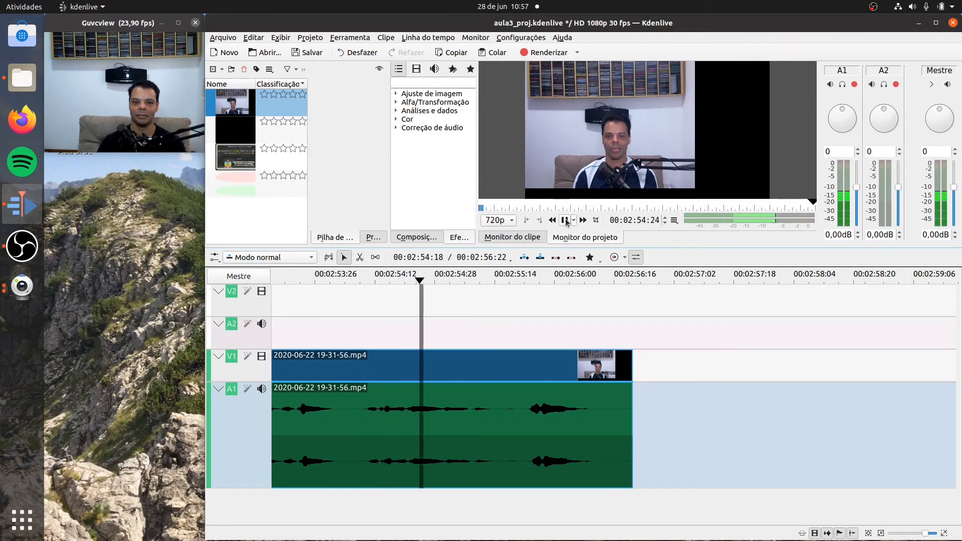
{"action": "left_click", "coordinate": [566, 222]}
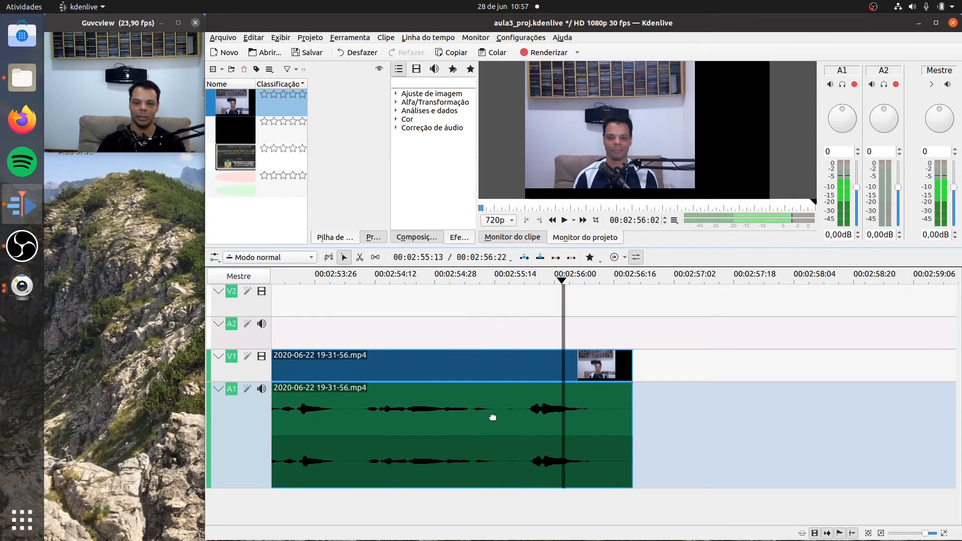
{"action": "left_click", "coordinate": [360, 257]}
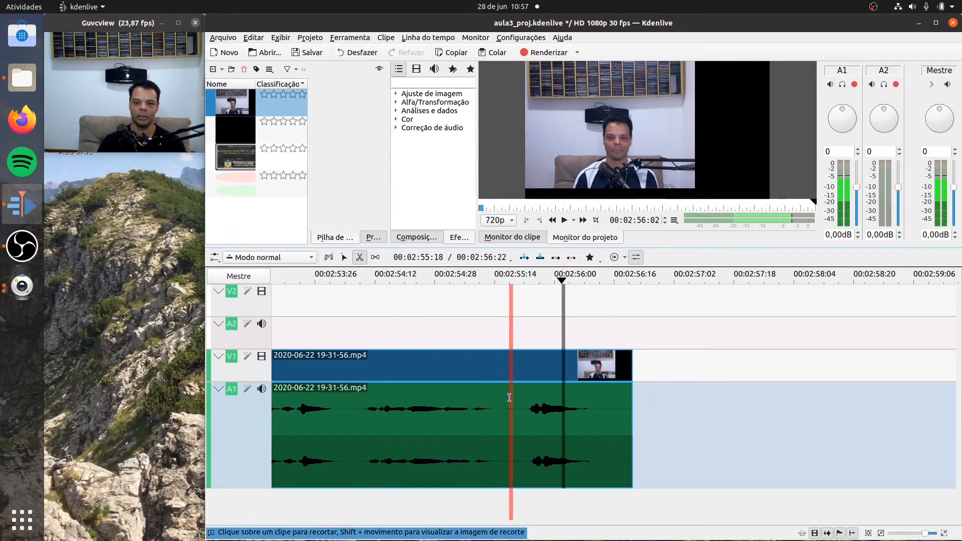
{"action": "left_click", "coordinate": [506, 401]}
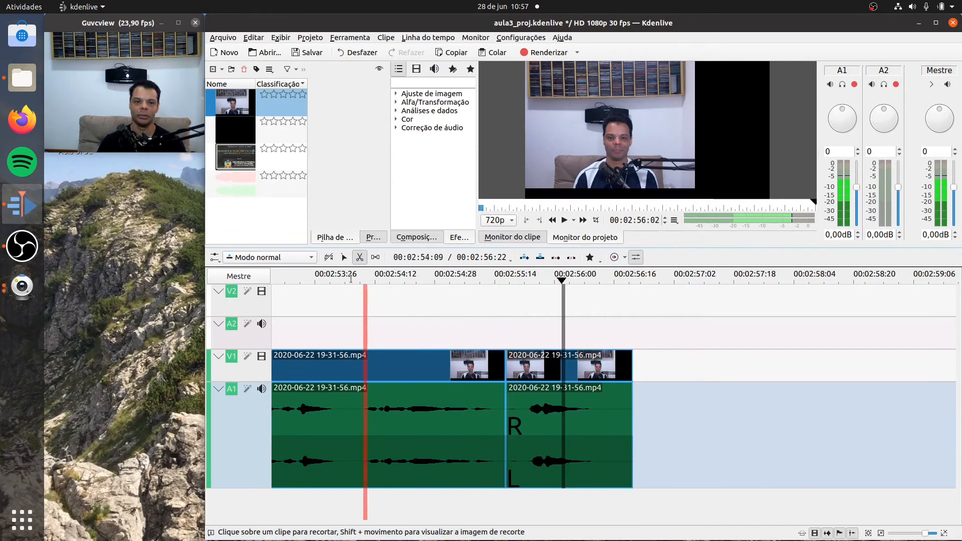
- Try deleting the piece after the split at 00:02:55:18 and play the shortened ending from 00:02:53:24
{"action": "left_click", "coordinate": [344, 257]}
{"action": "left_click", "coordinate": [537, 425]}
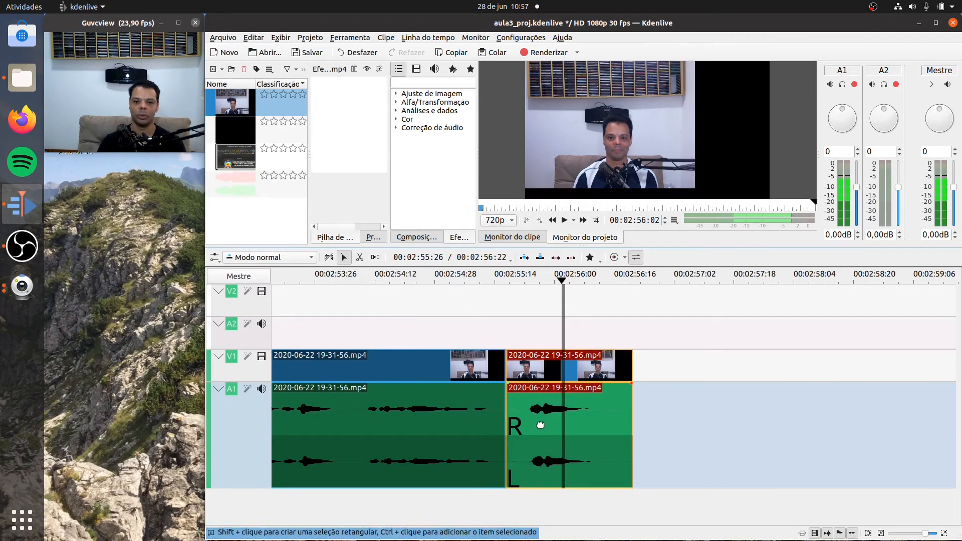
{"action": "right_click", "coordinate": [537, 426]}
{"action": "left_click", "coordinate": [601, 299]}
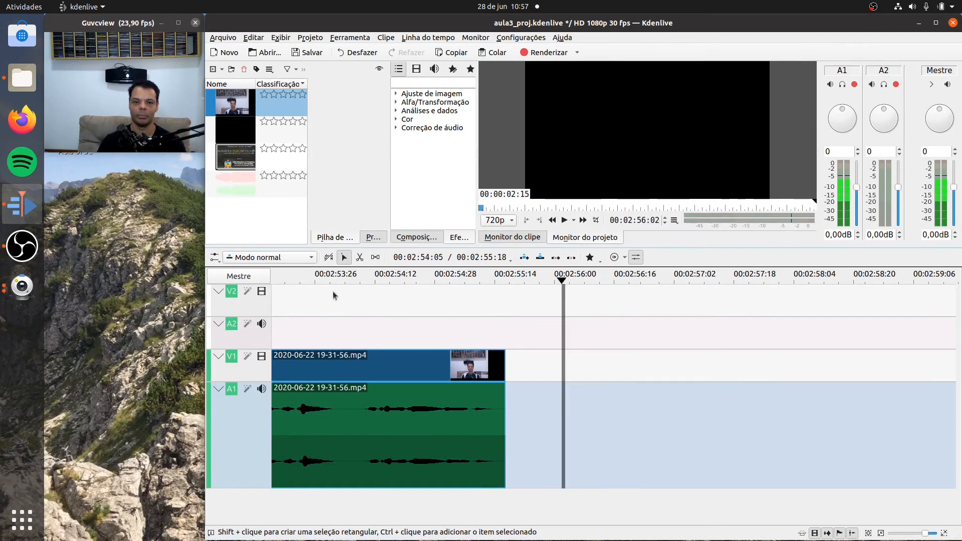
{"action": "left_click", "coordinate": [308, 280]}
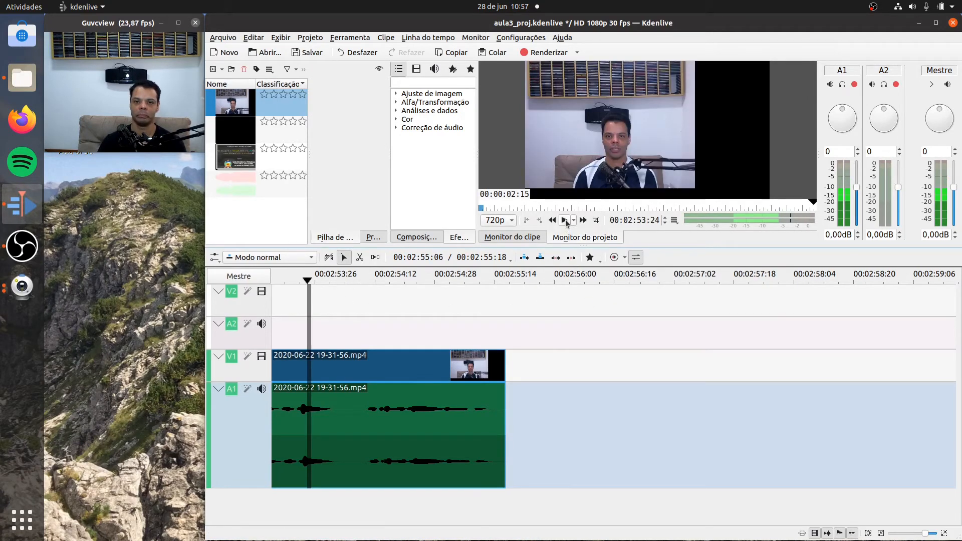
{"action": "left_click", "coordinate": [564, 221]}
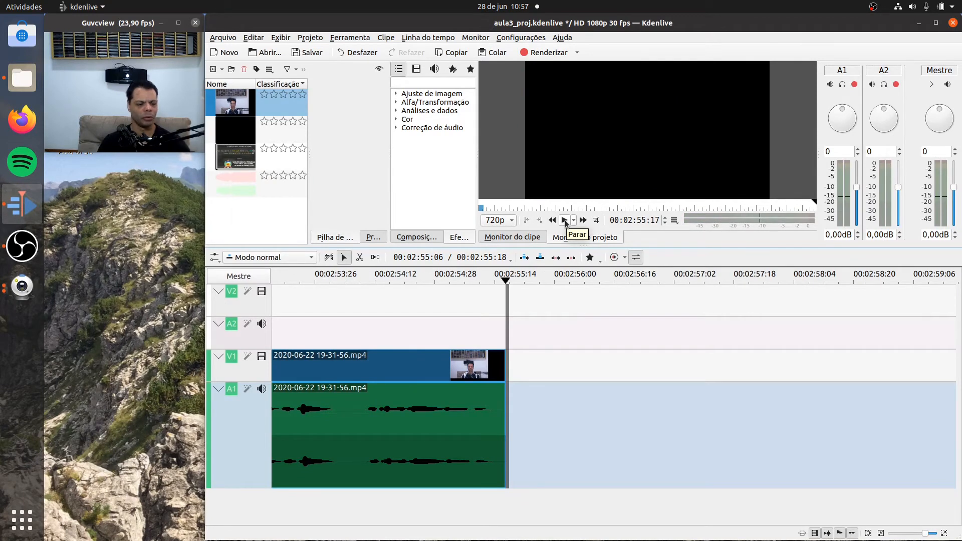
- Undo the last deletion and the split before it, and replay the closing seconds up to 00:02:56:01
{"action": "key", "text": "ctrl+z"}
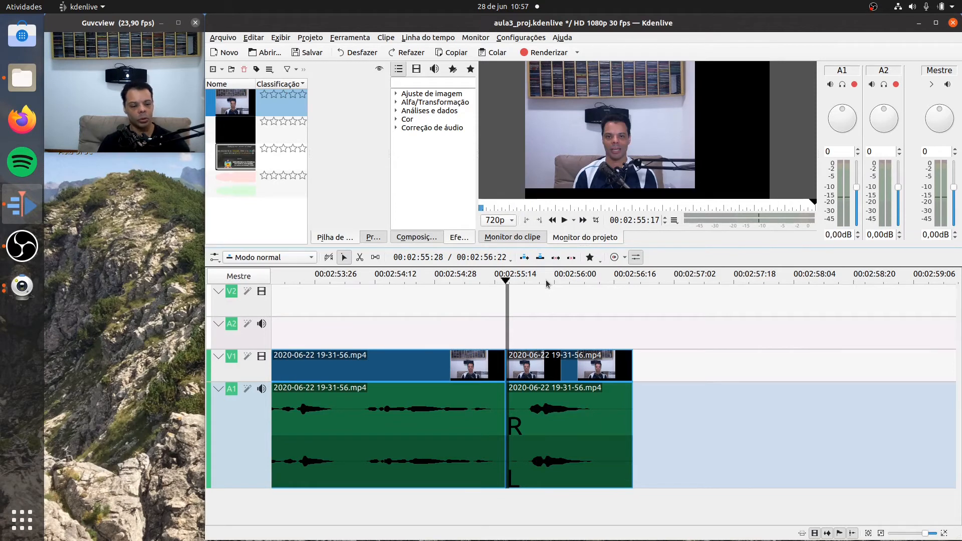
{"action": "key", "text": "ctrl+z"}
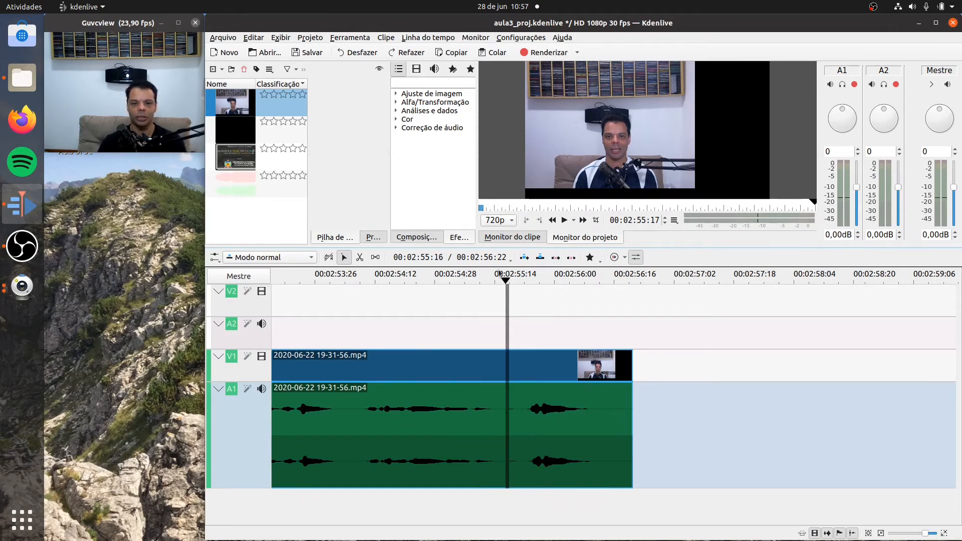
{"action": "left_click", "coordinate": [428, 275]}
{"action": "left_click", "coordinate": [563, 221]}
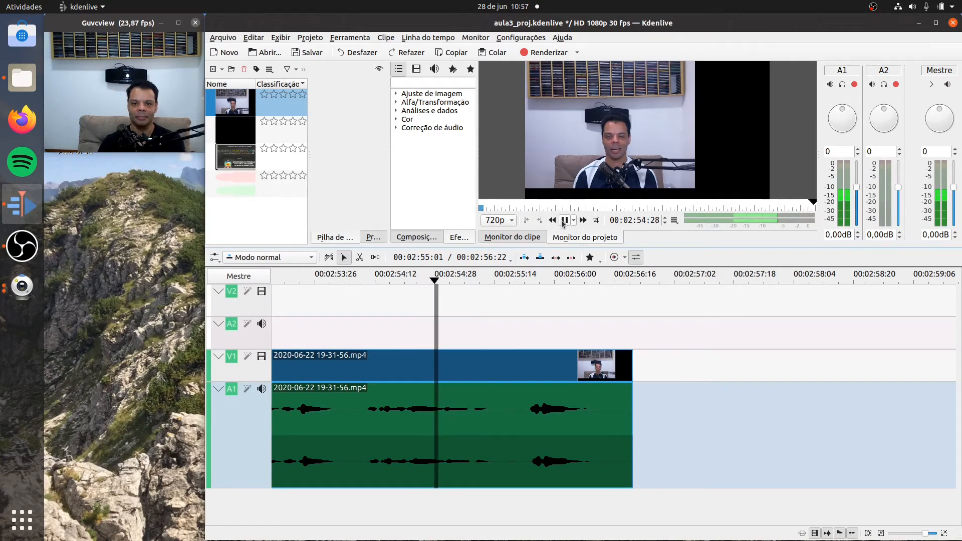
{"action": "left_click", "coordinate": [563, 220]}
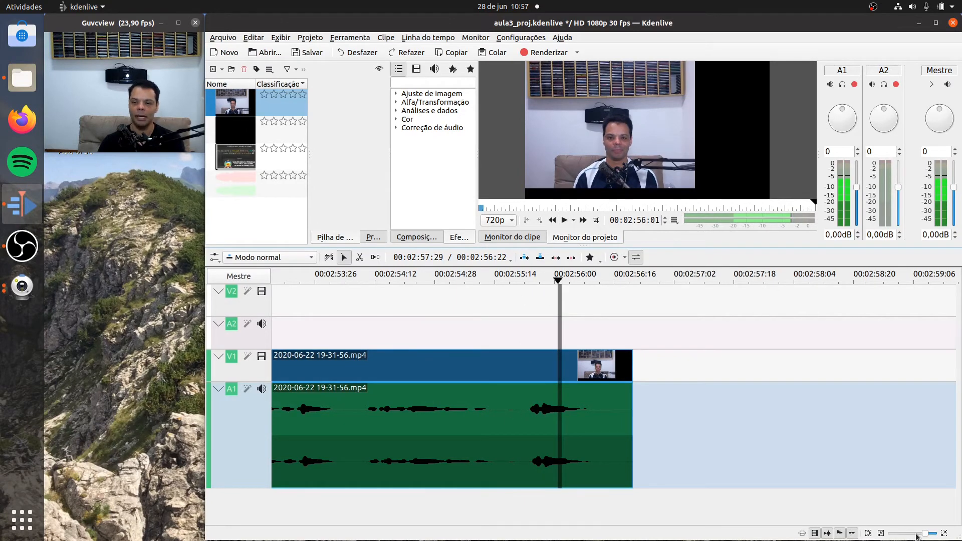
- Split the last clip just before its final sound, at about 00:02:55:22, and delete the piece after the cut
{"action": "left_click", "coordinate": [943, 533]}
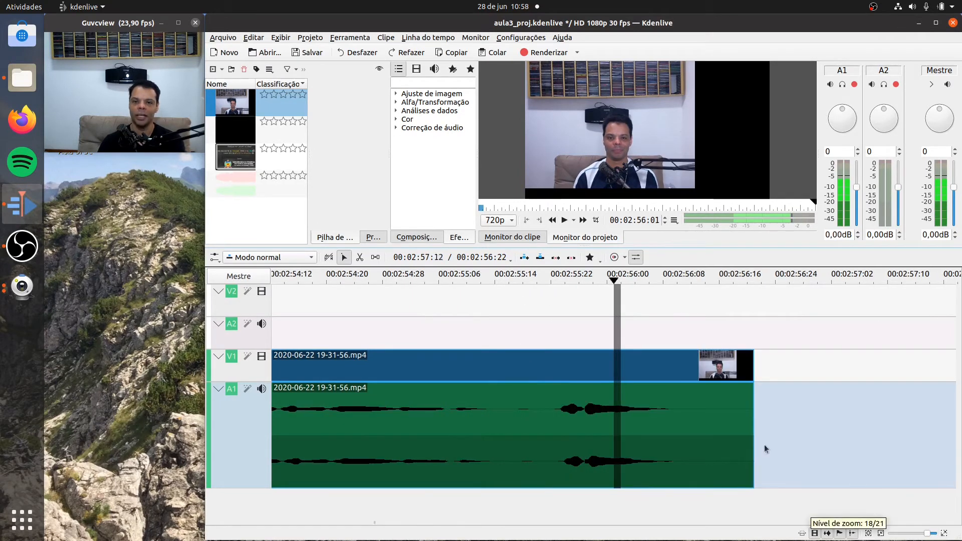
{"action": "left_click", "coordinate": [420, 281]}
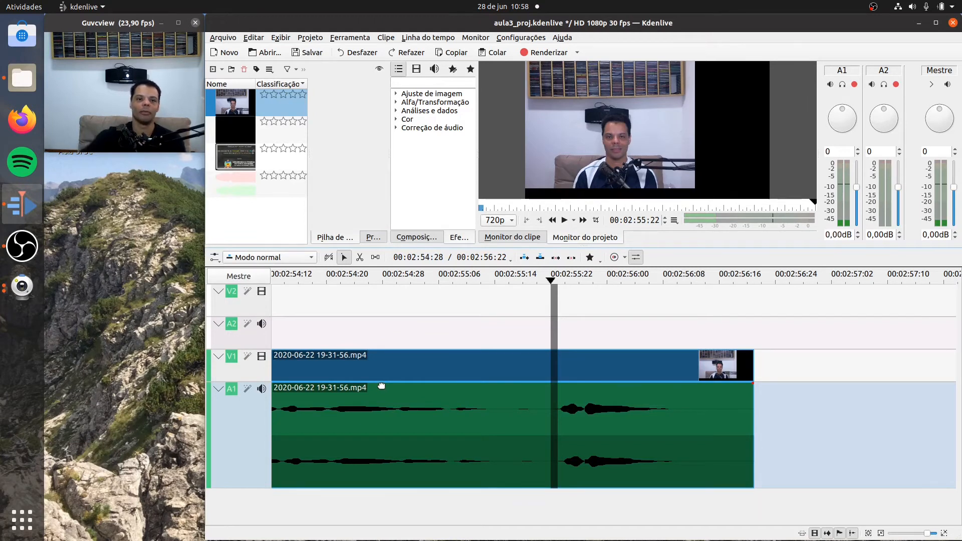
{"action": "left_click", "coordinate": [359, 257]}
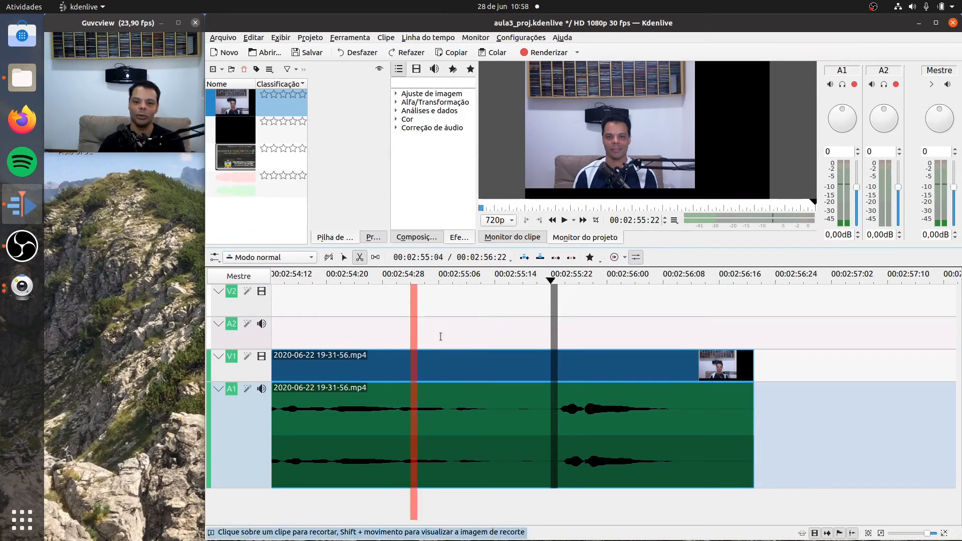
{"action": "left_click", "coordinate": [558, 375]}
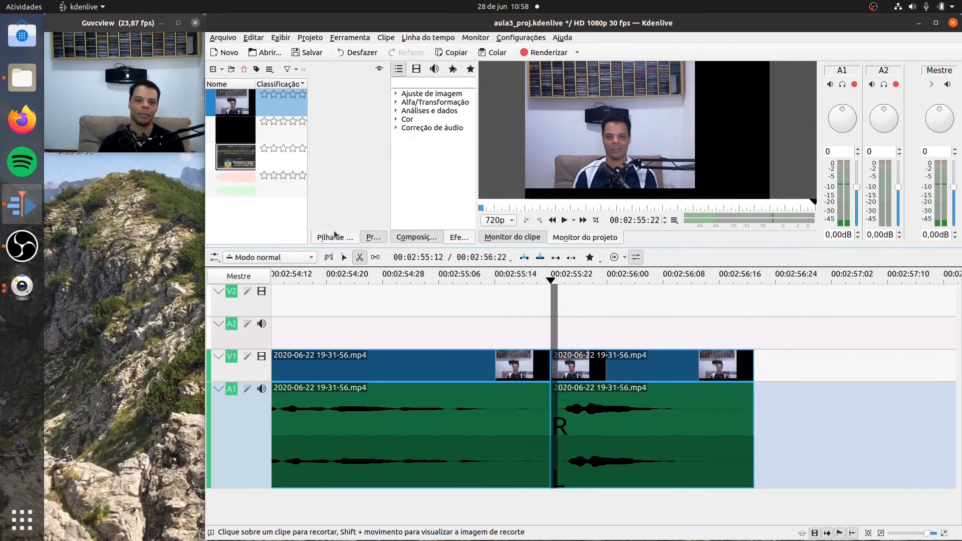
{"action": "left_click", "coordinate": [344, 257]}
{"action": "right_click", "coordinate": [672, 432]}
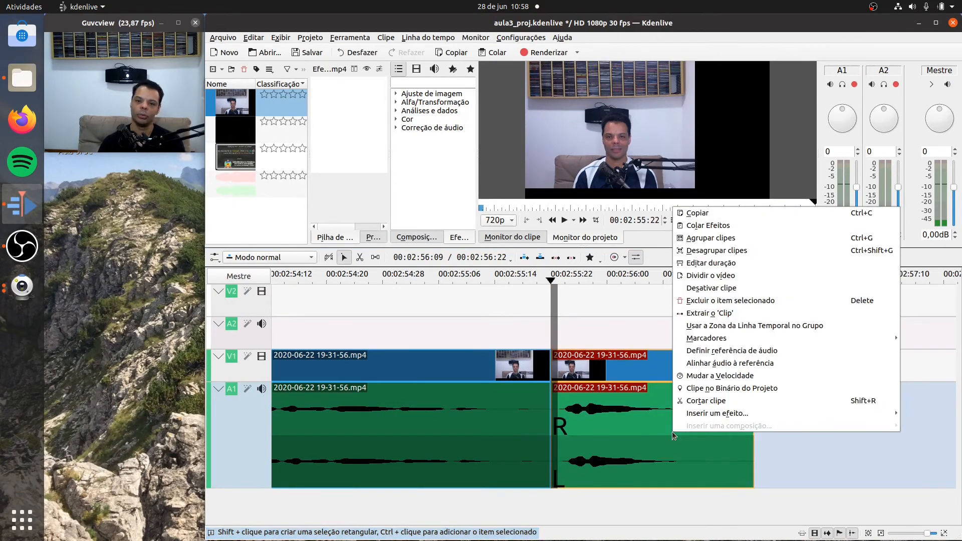
{"action": "left_click", "coordinate": [724, 301]}
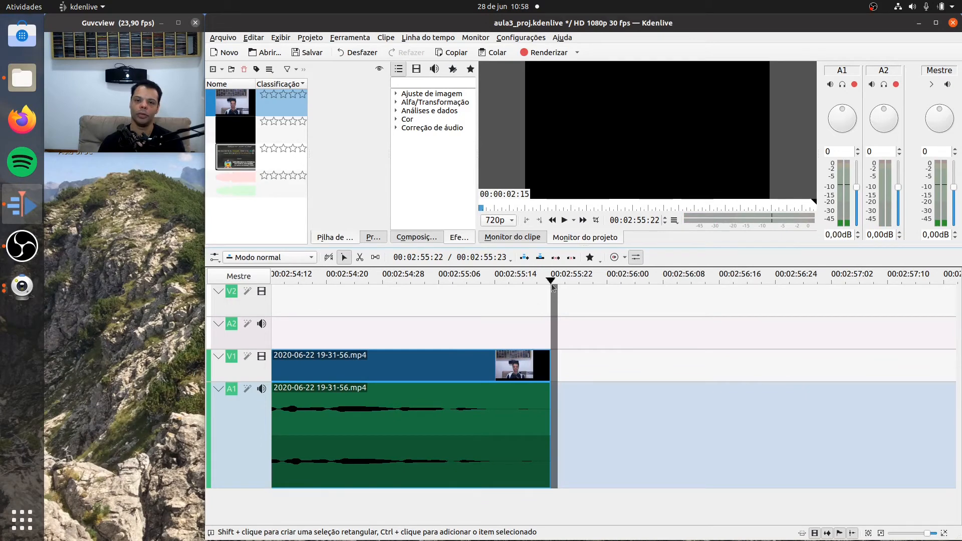
- Play the newly trimmed ending through to its last frame and look over the full sequence of cut clips
{"action": "scroll", "coordinate": [887, 534], "scroll_direction": "down", "scroll_amount": 2}
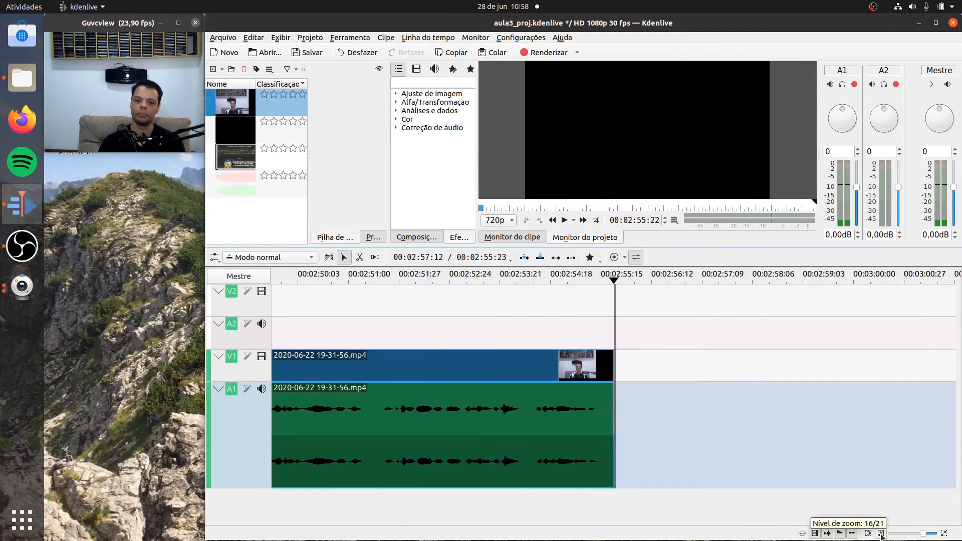
{"action": "left_click", "coordinate": [448, 275]}
{"action": "key", "text": "space"}
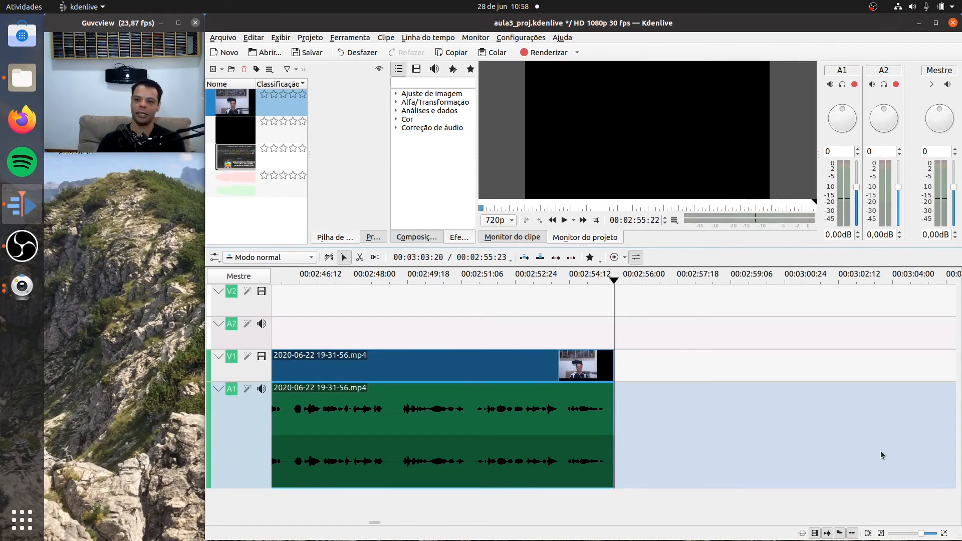
{"action": "left_click", "coordinate": [880, 533]}
{"action": "left_click", "coordinate": [880, 533]}
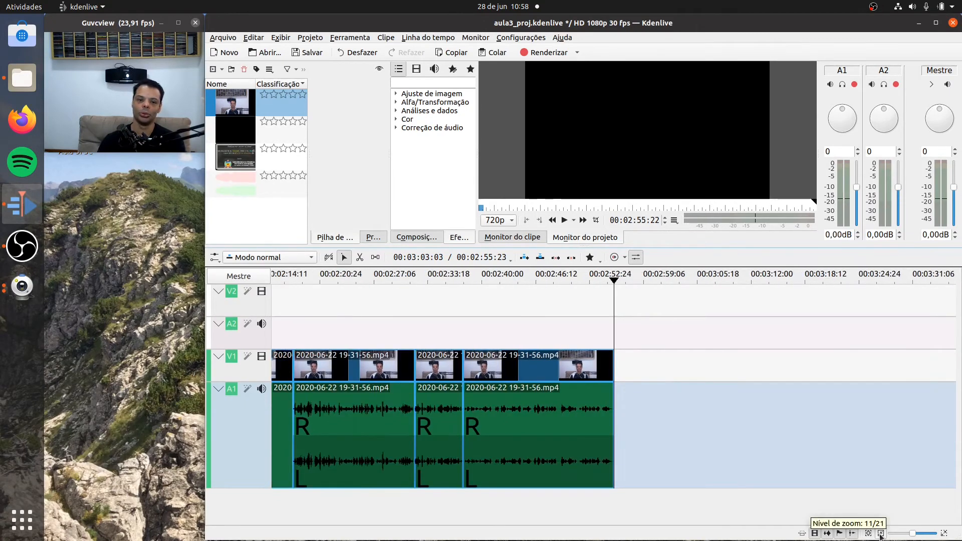
{"action": "left_click", "coordinate": [880, 534]}
{"action": "left_click", "coordinate": [880, 534]}
{"action": "left_click", "coordinate": [880, 534]}
{"action": "left_click", "coordinate": [880, 534]}
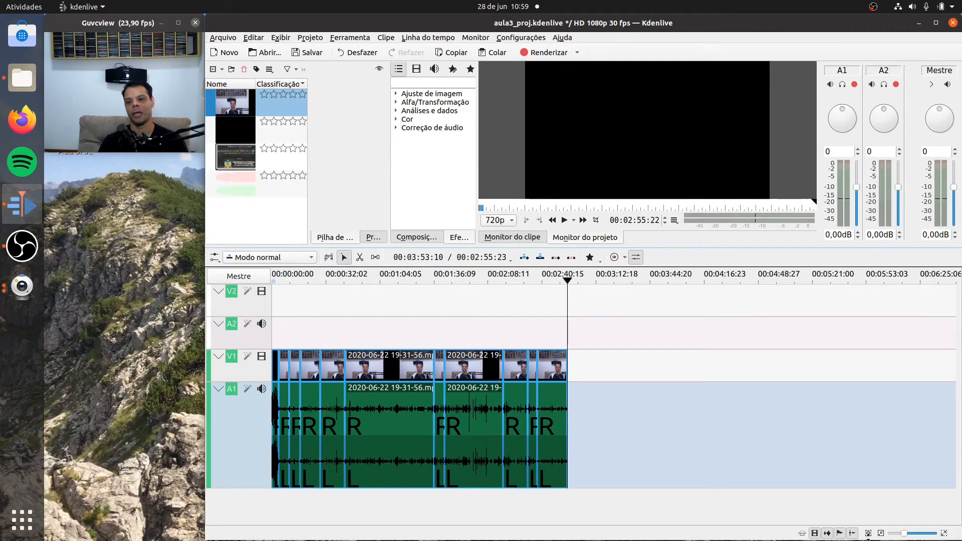
{"action": "left_click", "coordinate": [944, 534]}
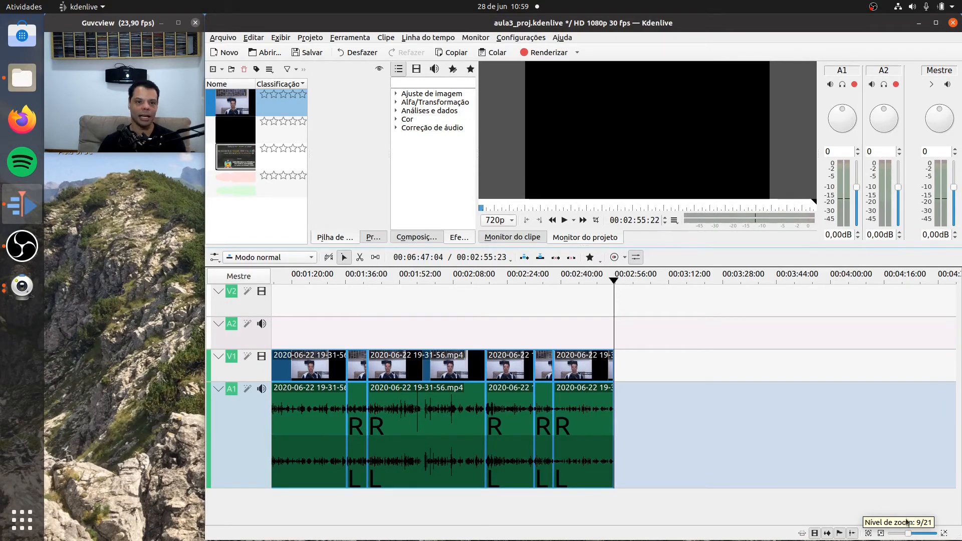
- Preview the trilha_final.mp3 soundtrack from its middle, and again from the beginning up to 00:00:10:15
{"action": "left_click", "coordinate": [237, 186]}
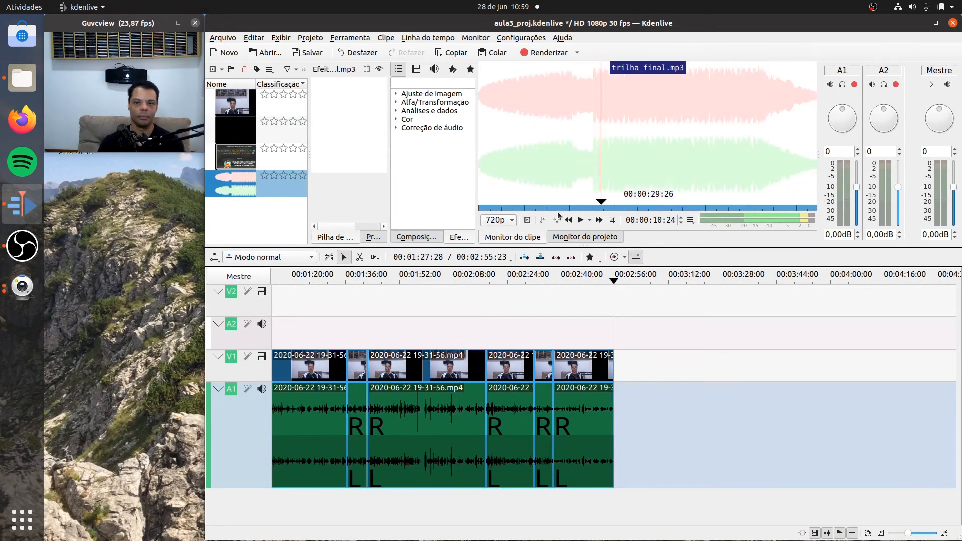
{"action": "left_click", "coordinate": [581, 220]}
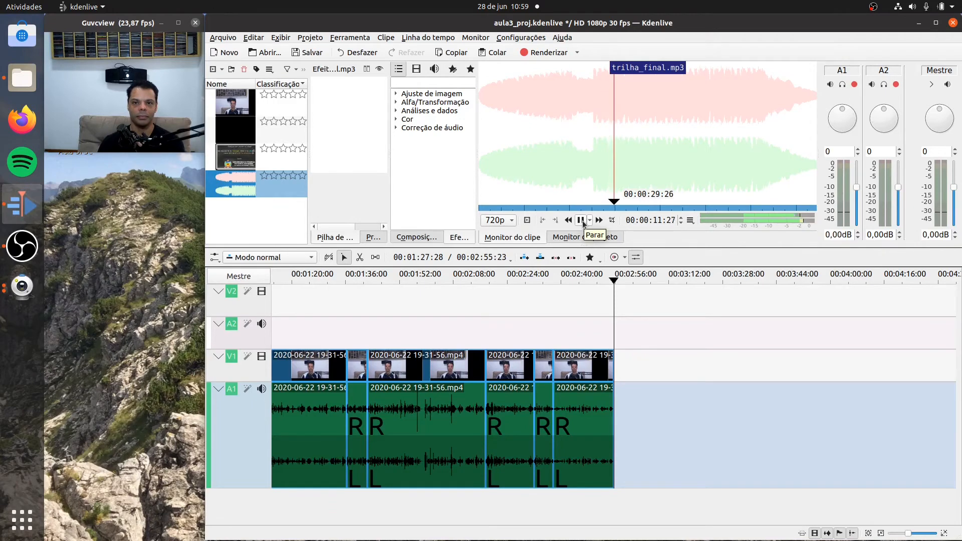
{"action": "left_click", "coordinate": [581, 220]}
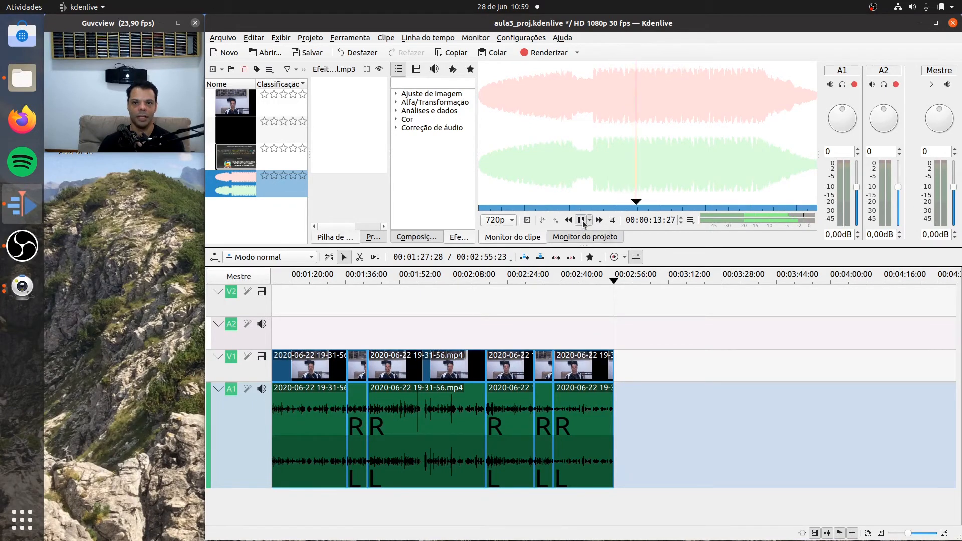
{"action": "left_click_drag", "start_coordinate": [600, 195], "coordinate": [467, 197]}
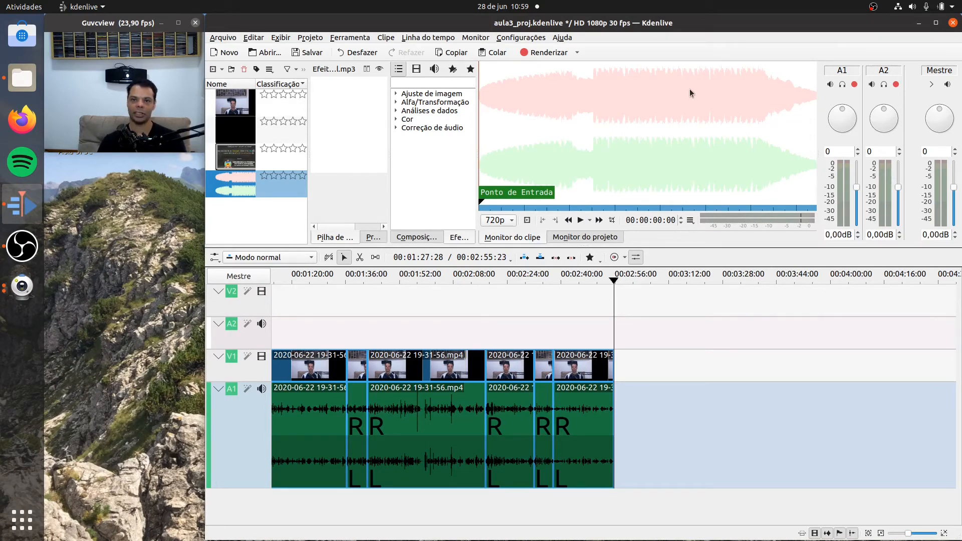
{"action": "left_click", "coordinate": [580, 220]}
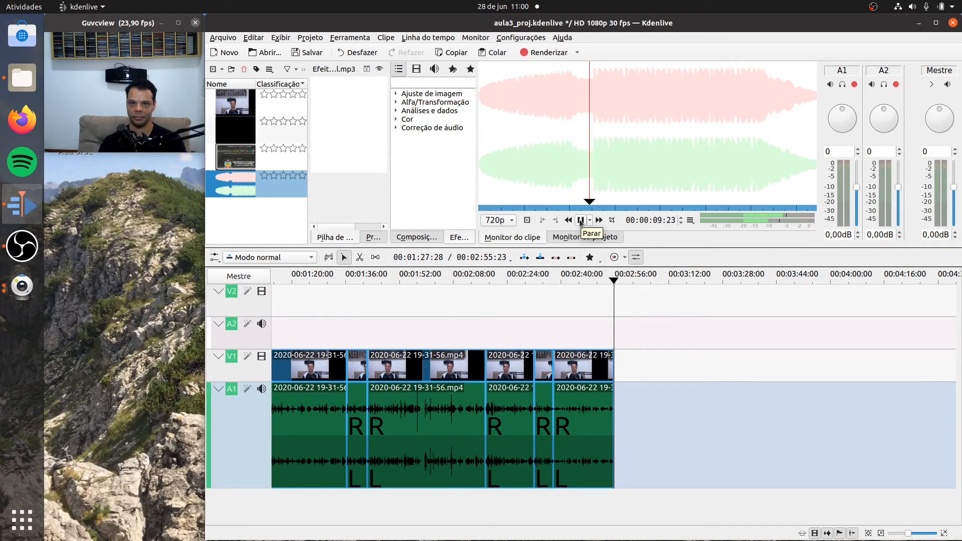
{"action": "left_click", "coordinate": [580, 220]}
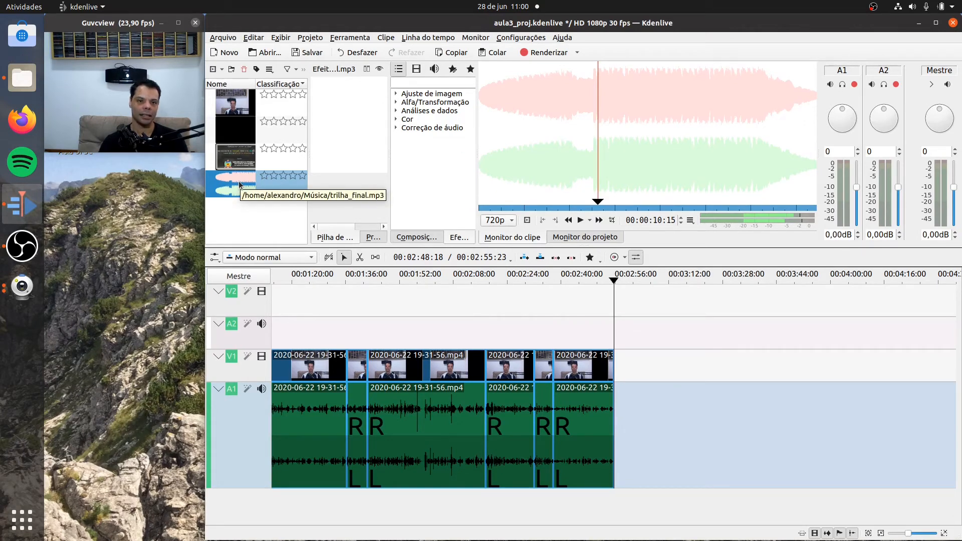
- Place trilha_final.mp3 on audio track A2 overlapping the last clip's closing seconds, positioned so that it ends at 00:03:16:06
{"action": "left_click_drag", "start_coordinate": [240, 185], "coordinate": [729, 328]}
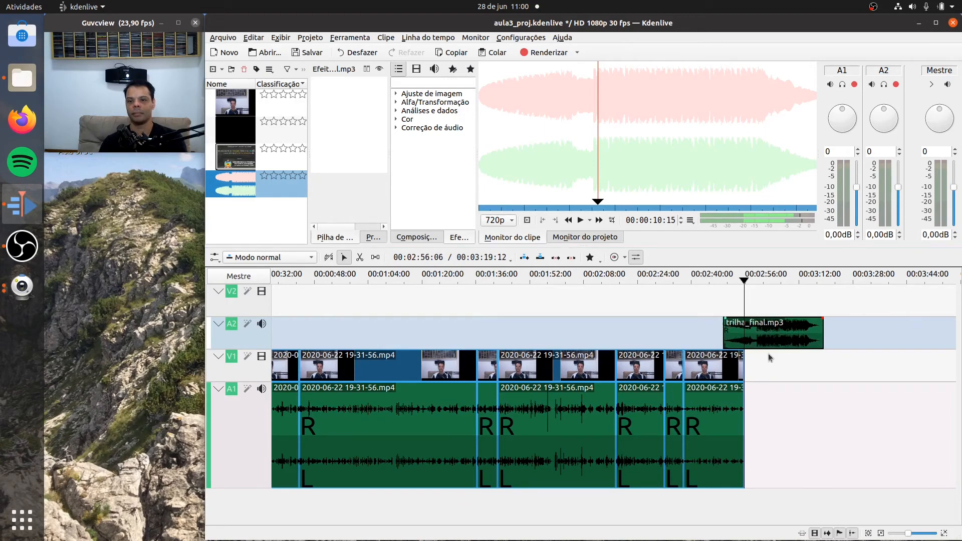
{"action": "left_click", "coordinate": [944, 533]}
{"action": "left_click", "coordinate": [943, 533]}
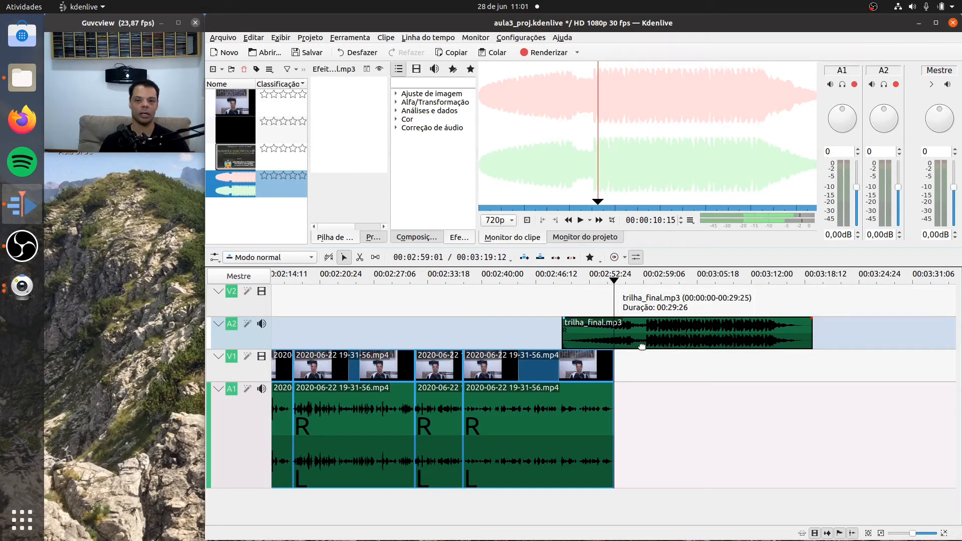
{"action": "left_click_drag", "start_coordinate": [707, 339], "coordinate": [681, 344]}
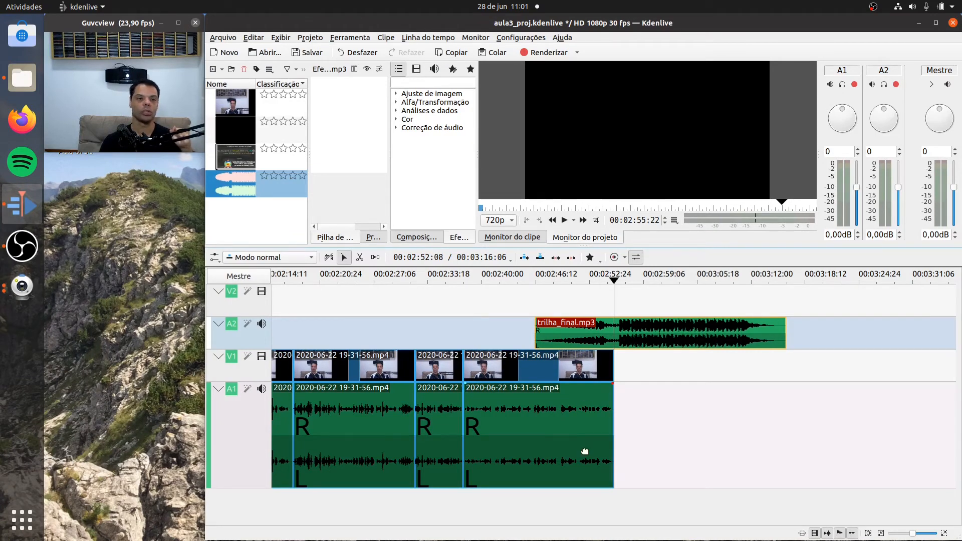
- Play the ending with its soundtrack from 00:02:43:15 to 00:02:57:24 to check how the music enters
{"action": "left_click", "coordinate": [510, 275]}
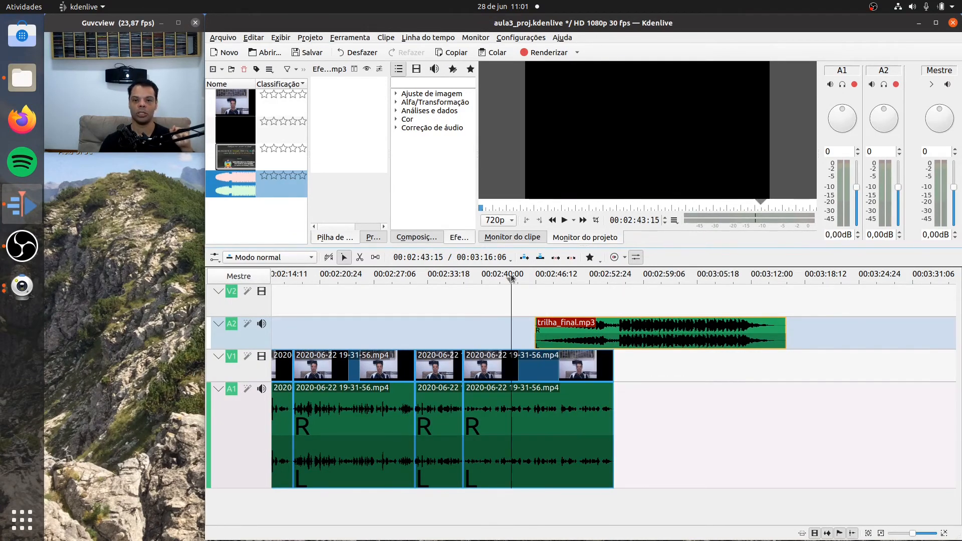
{"action": "left_click", "coordinate": [562, 220]}
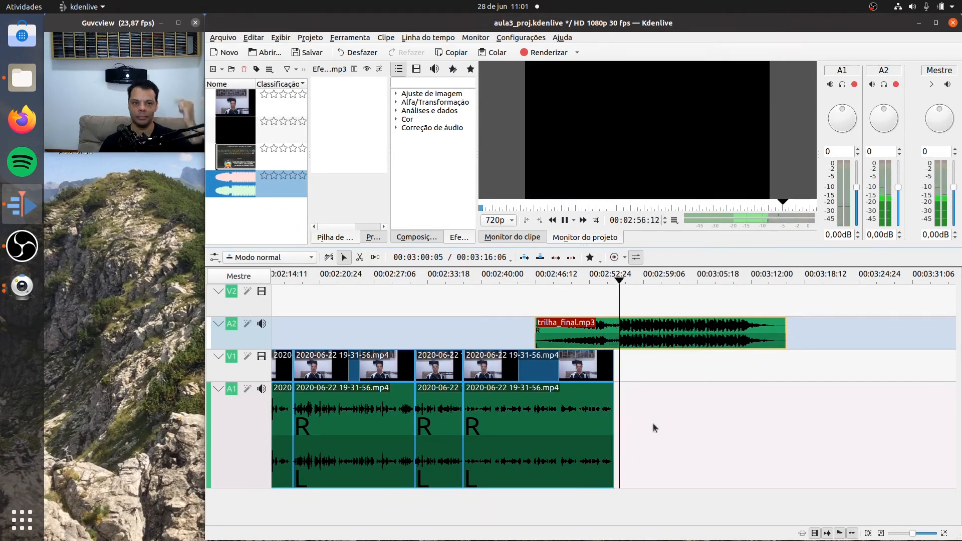
{"action": "left_click", "coordinate": [566, 221]}
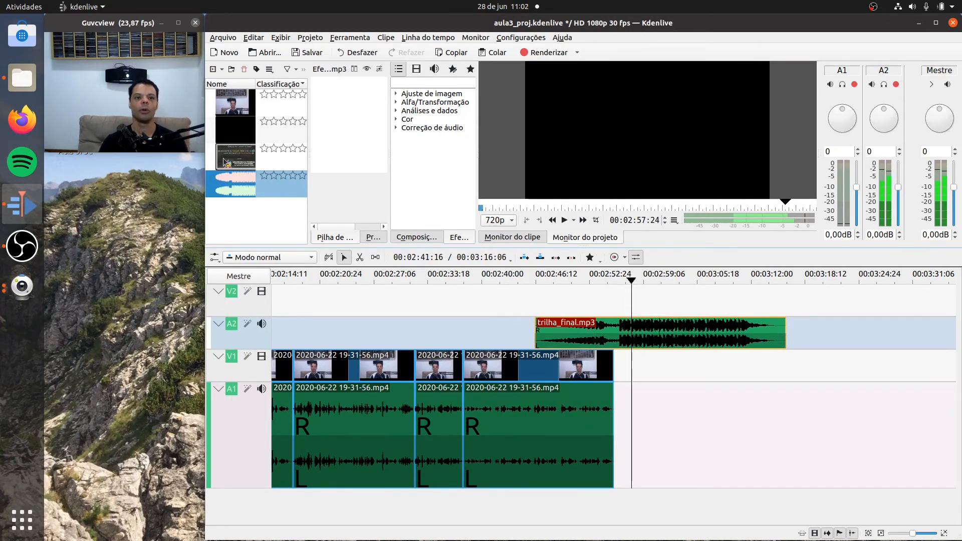
- Add frame_final.jpg on track V2 from the last clip's end to the end of the music, and play the ending through
{"action": "mouse_move", "coordinate": [231, 161]}
{"action": "left_mouse_down"}
{"action": "mouse_move", "coordinate": [265, 180]}
{"action": "mouse_move", "coordinate": [241, 158]}
{"action": "left_mouse_up"}
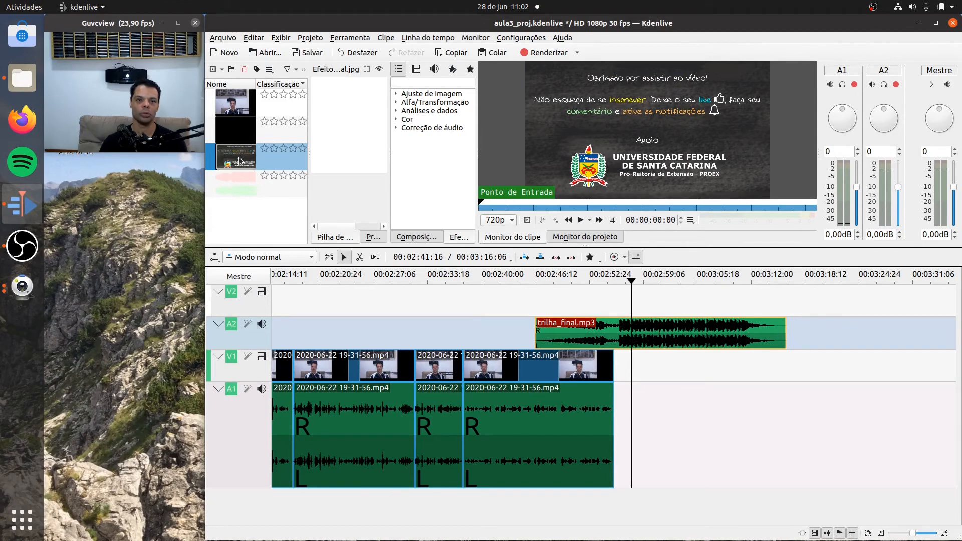
{"action": "left_click_drag", "start_coordinate": [239, 162], "coordinate": [616, 309]}
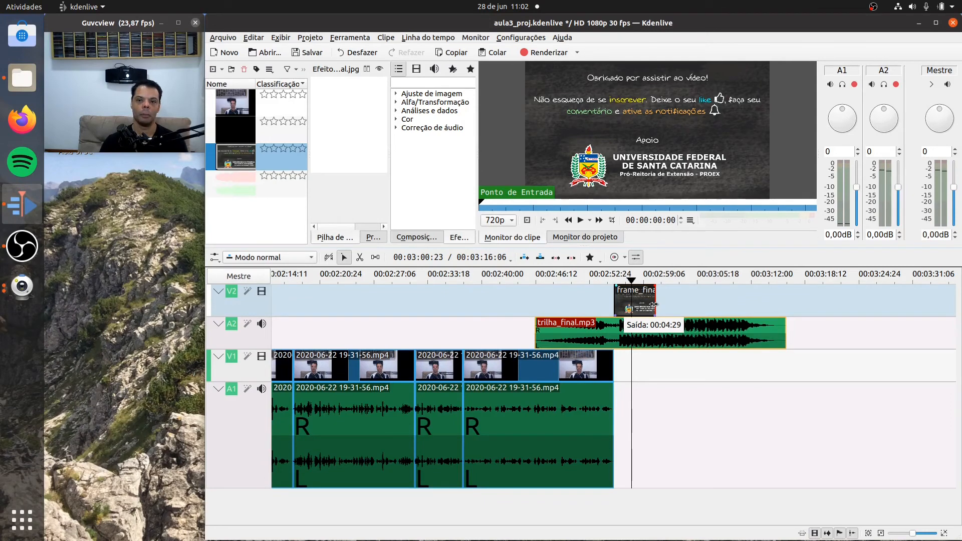
{"action": "left_click_drag", "start_coordinate": [654, 304], "coordinate": [781, 301]}
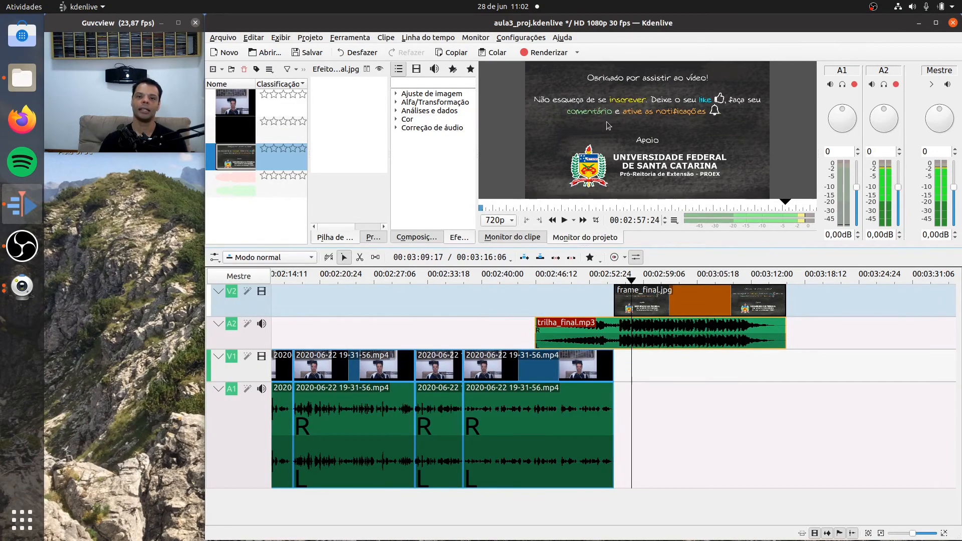
{"action": "left_click", "coordinate": [525, 276]}
{"action": "left_click", "coordinate": [564, 221]}
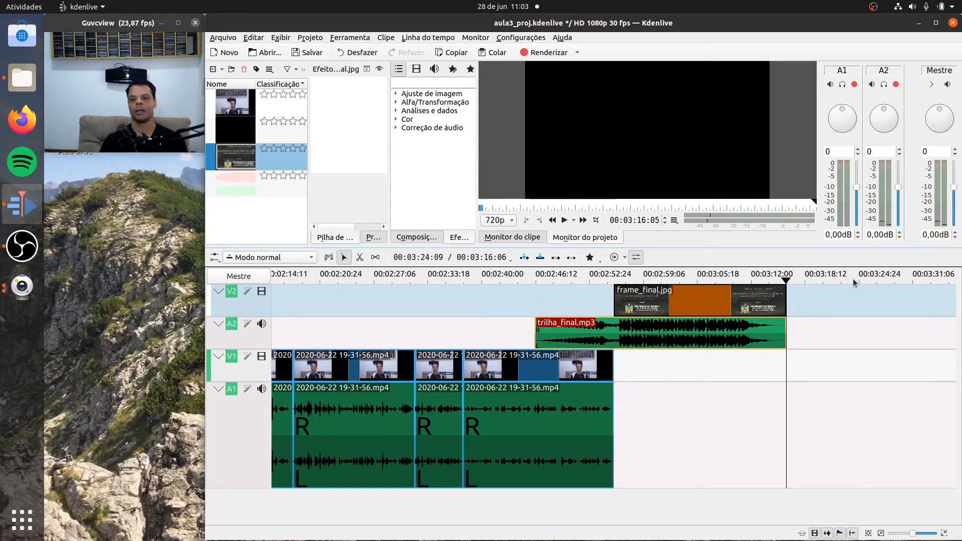
- Play the project's opening from its start up to 00:00:08:25
{"action": "left_click_drag", "start_coordinate": [787, 282], "coordinate": [115, 321]}
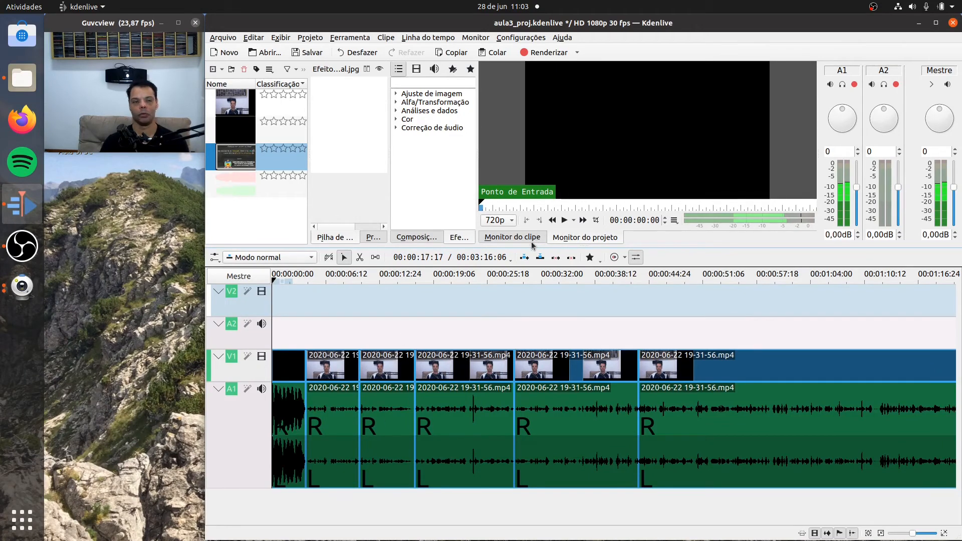
{"action": "left_click", "coordinate": [565, 220]}
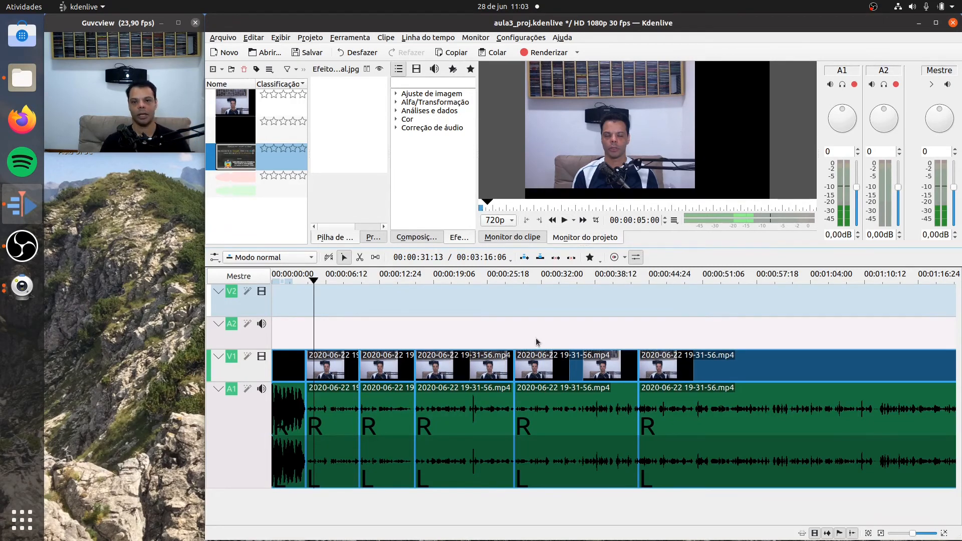
{"action": "left_click", "coordinate": [881, 533]}
{"action": "left_click", "coordinate": [321, 521]}
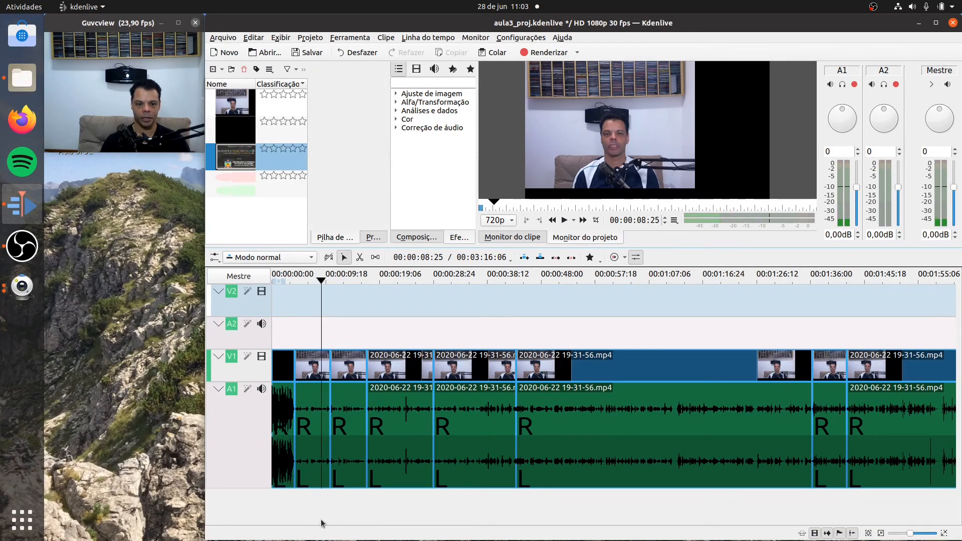
- Play the ending from 00:02:38:05 to 00:02:56:11 to check the closing music and end frame together
{"action": "left_click_drag", "start_coordinate": [321, 521], "coordinate": [387, 522]}
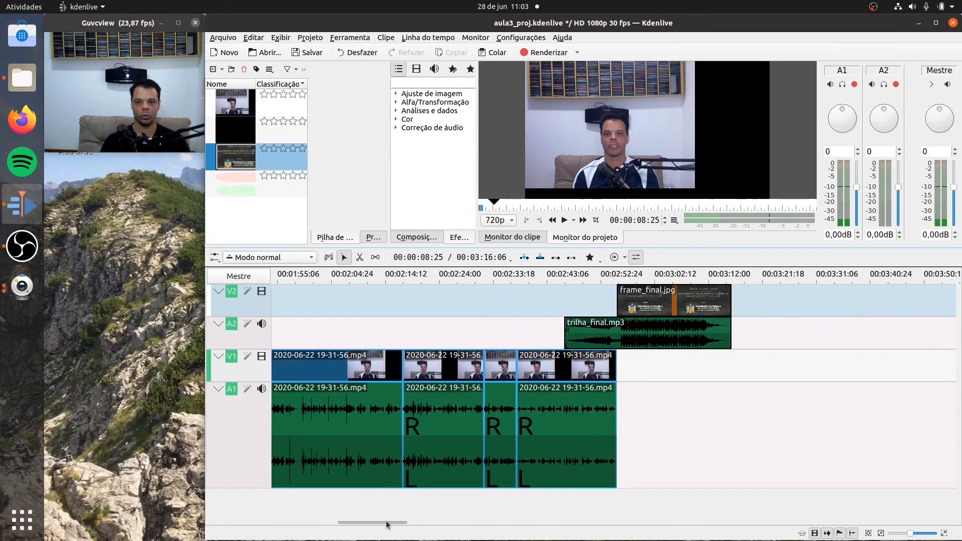
{"action": "left_click", "coordinate": [520, 275]}
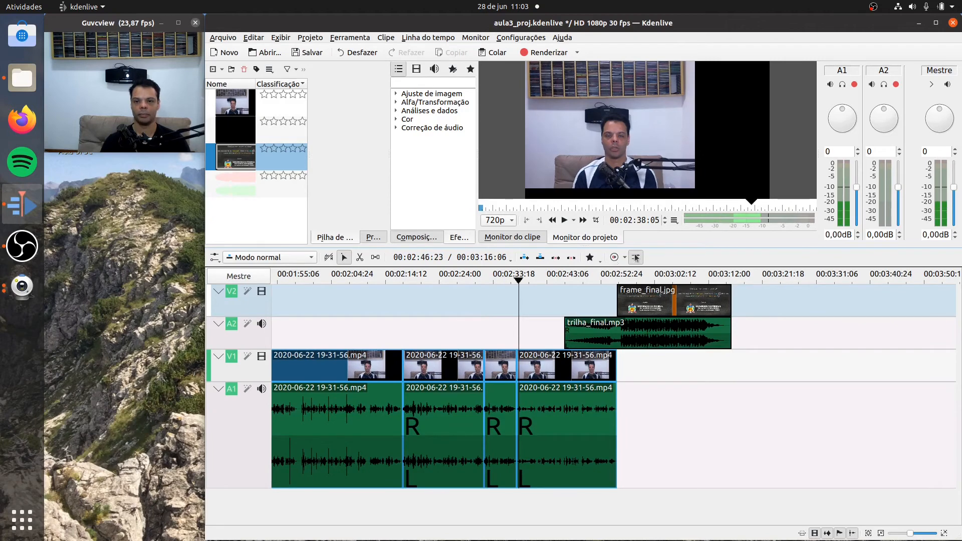
{"action": "left_click", "coordinate": [562, 224]}
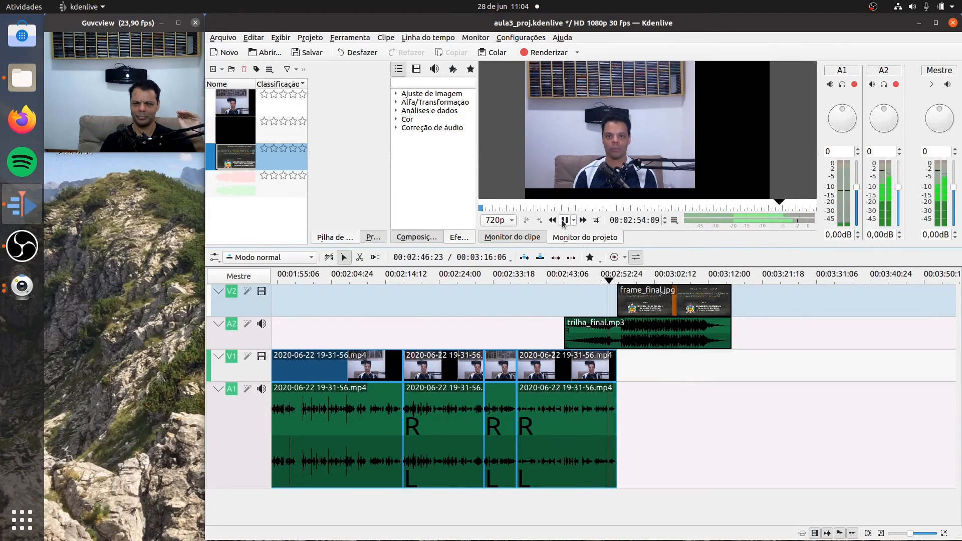
{"action": "left_click", "coordinate": [563, 220]}
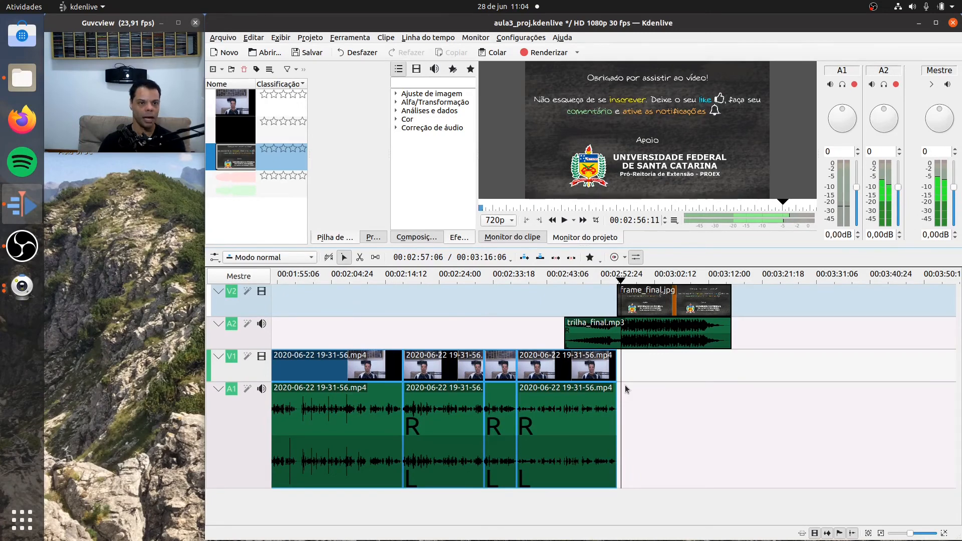
- Move the intro clip vinheta_prof_b.mp4 from tracks V1 and A1 up to V2 and A2, keeping it at the project start
{"action": "left_click_drag", "start_coordinate": [388, 523], "coordinate": [301, 521]}
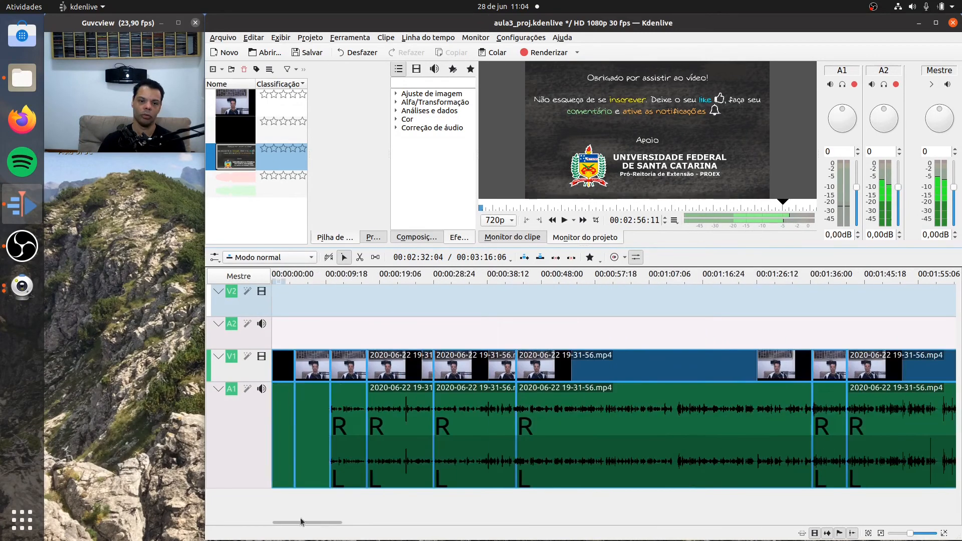
{"action": "left_click", "coordinate": [286, 425]}
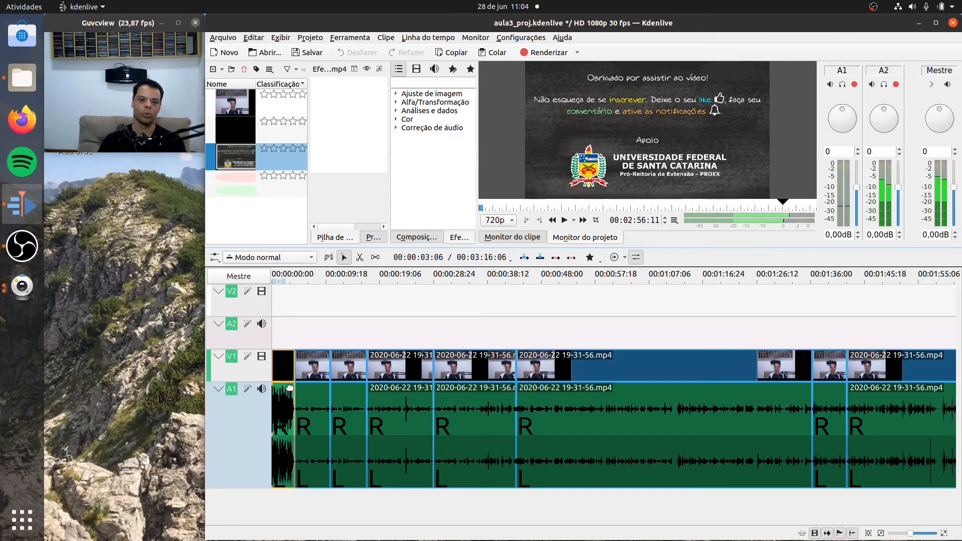
{"action": "left_click_drag", "start_coordinate": [290, 352], "coordinate": [289, 338]}
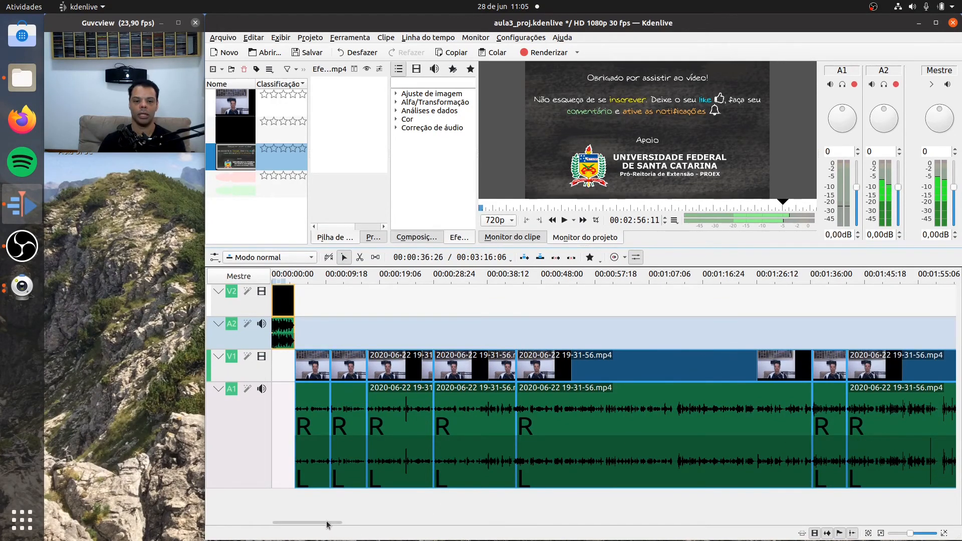
- Play the last clip's closing seconds up to 00:02:54:14 to compare the speech with the music level
{"action": "left_click_drag", "start_coordinate": [327, 524], "coordinate": [387, 523]}
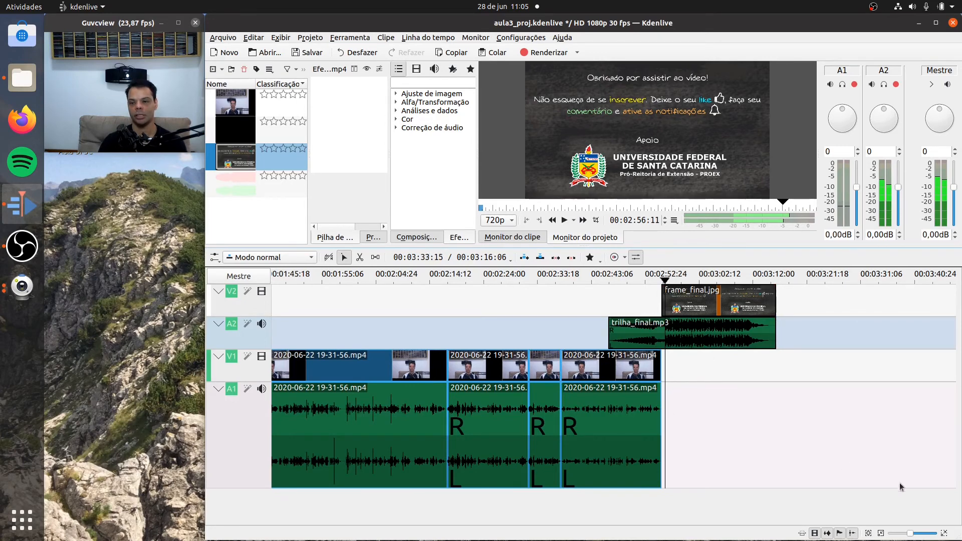
{"action": "left_click", "coordinate": [944, 533]}
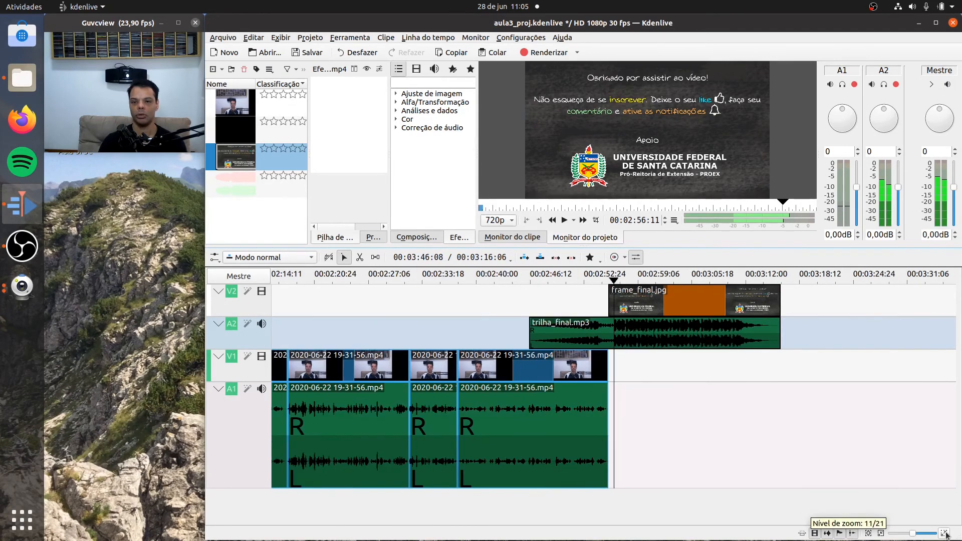
{"action": "left_click", "coordinate": [944, 533]}
{"action": "left_click", "coordinate": [944, 534]}
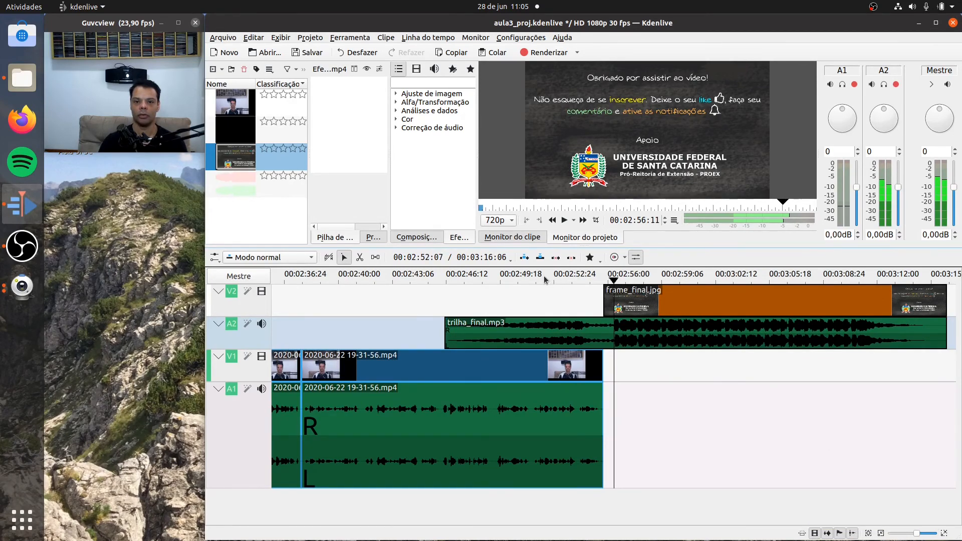
{"action": "left_click", "coordinate": [535, 280]}
{"action": "left_click", "coordinate": [564, 220]}
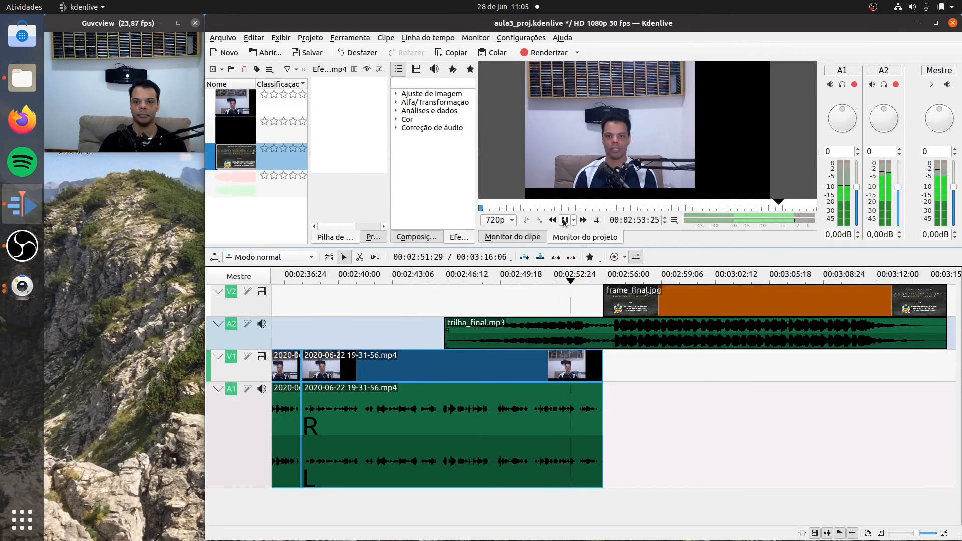
{"action": "left_click", "coordinate": [564, 221]}
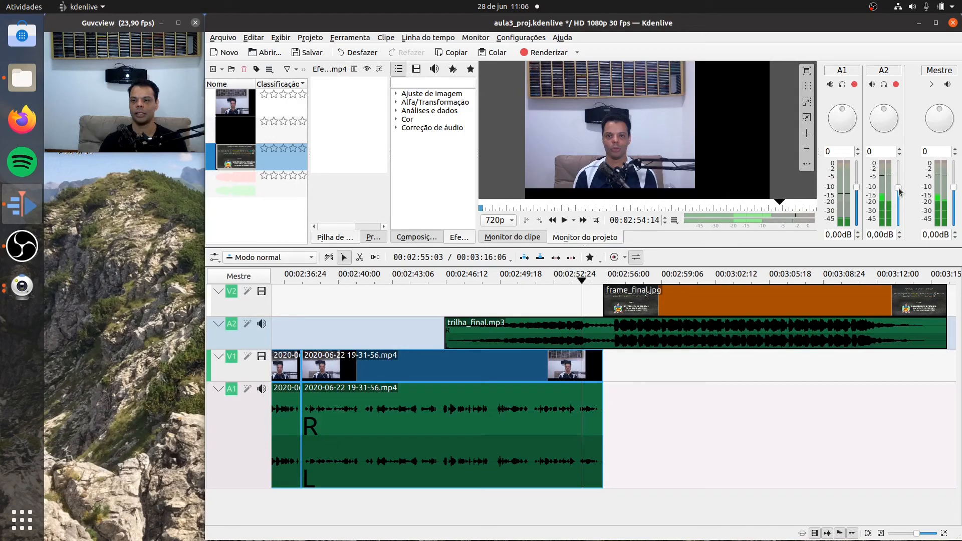
- Lower track A2's volume to -6.94 dB and play the passage from 00:02:51:11 to 00:02:56:00
{"action": "left_click_drag", "start_coordinate": [899, 188], "coordinate": [902, 206]}
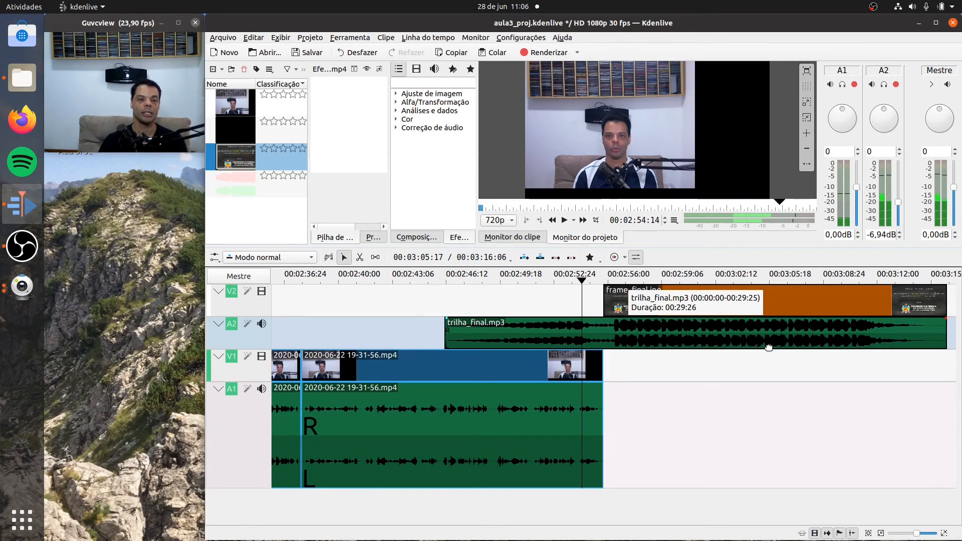
{"action": "left_click", "coordinate": [529, 275]}
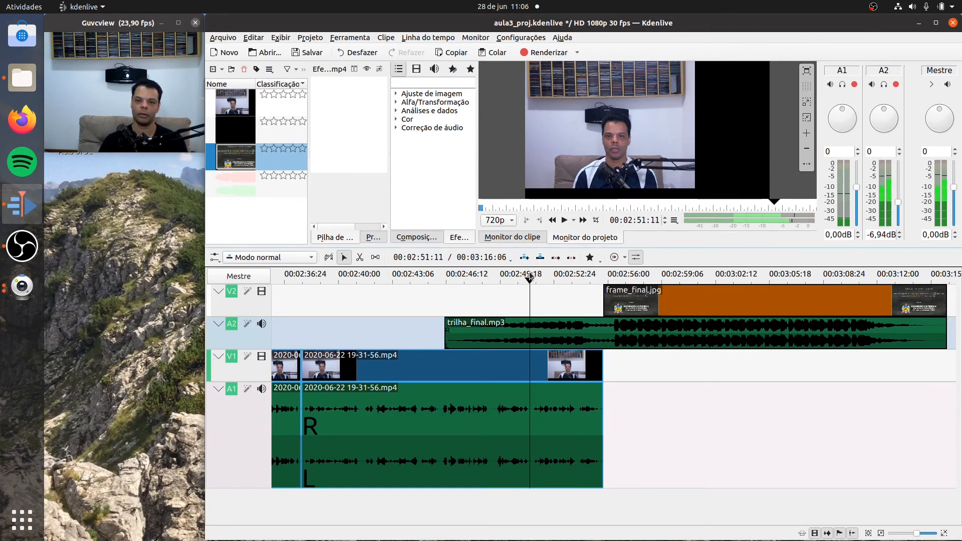
{"action": "left_click", "coordinate": [564, 220]}
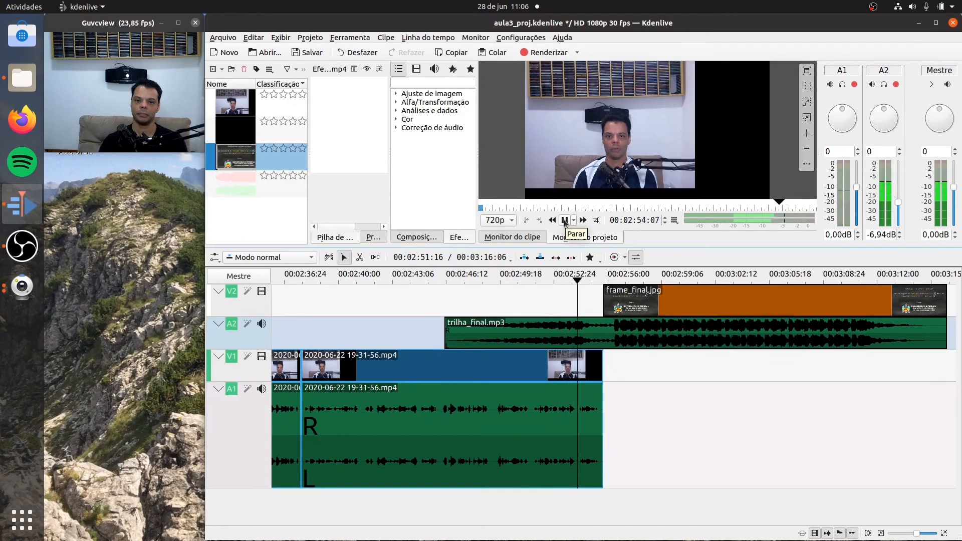
{"action": "left_click", "coordinate": [565, 221]}
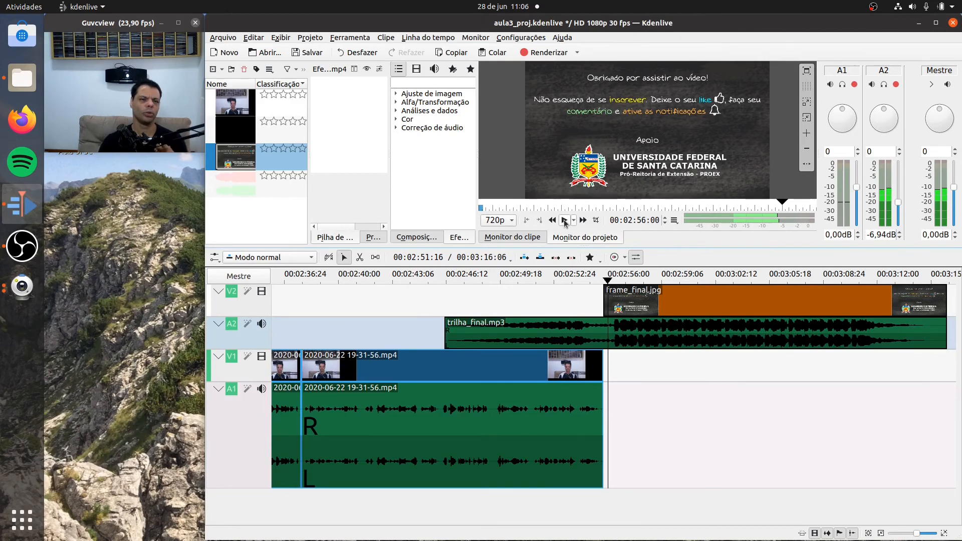
- Return to 00:02:54:06 and lower track A2's volume to -9.08 dB
{"action": "left_click", "coordinate": [600, 281]}
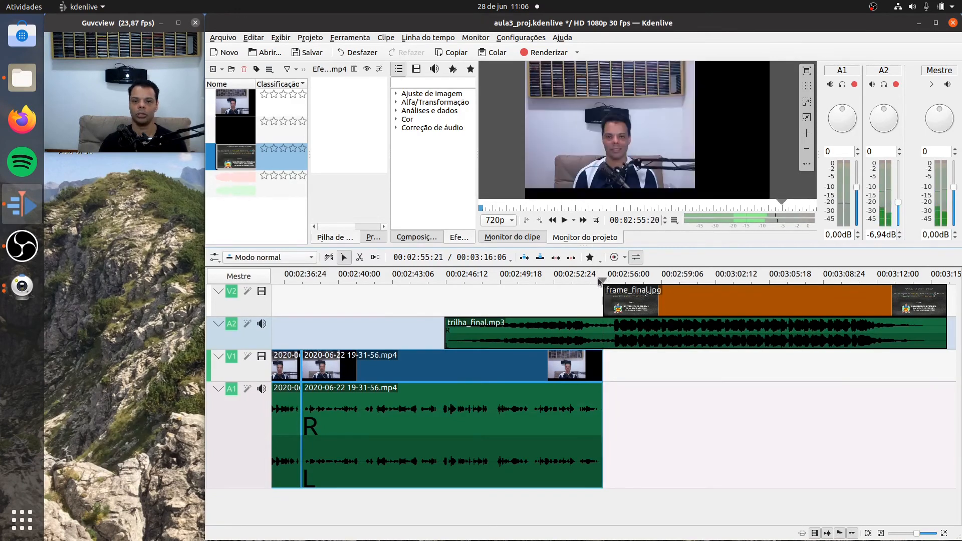
{"action": "left_click_drag", "start_coordinate": [600, 280], "coordinate": [577, 280]}
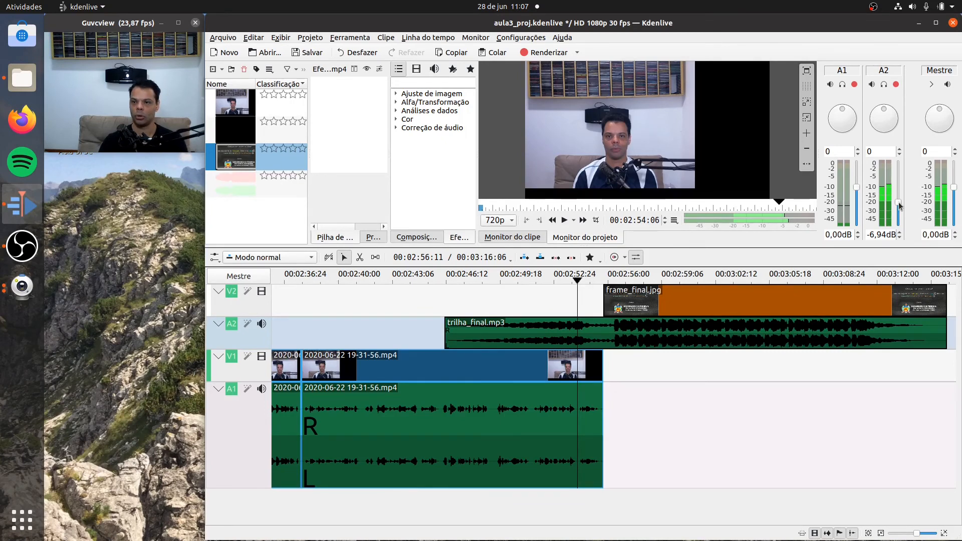
{"action": "left_click_drag", "start_coordinate": [899, 206], "coordinate": [899, 207]}
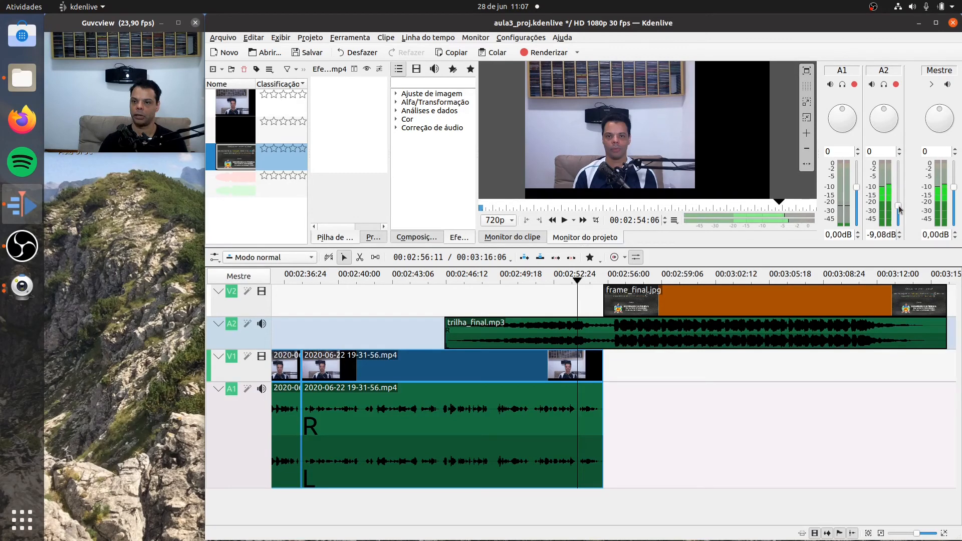
{"action": "left_click_drag", "start_coordinate": [899, 210], "coordinate": [899, 208]}
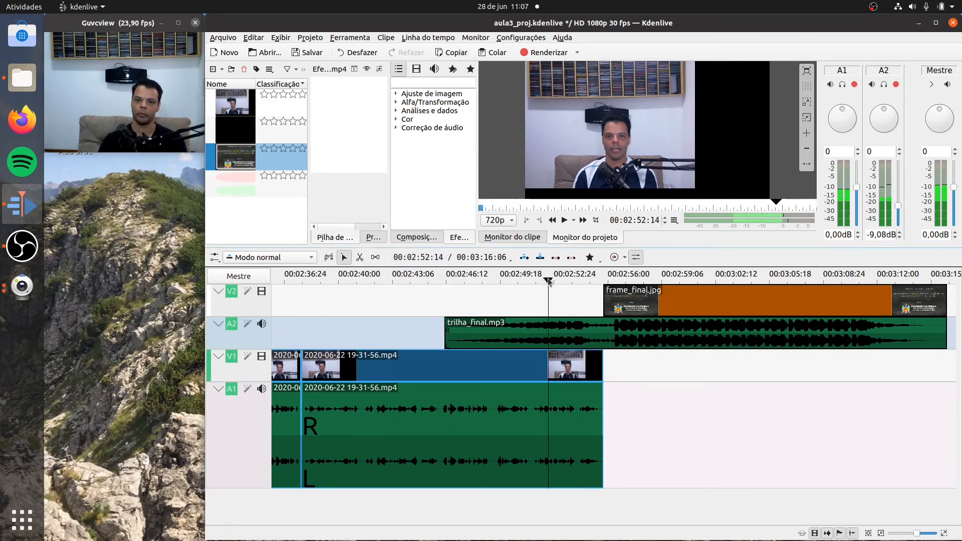
- Play from 00:02:46:00, just before the closing music starts, into the end frame to check the music level
{"action": "left_click", "coordinate": [516, 283]}
{"action": "left_click", "coordinate": [441, 280]}
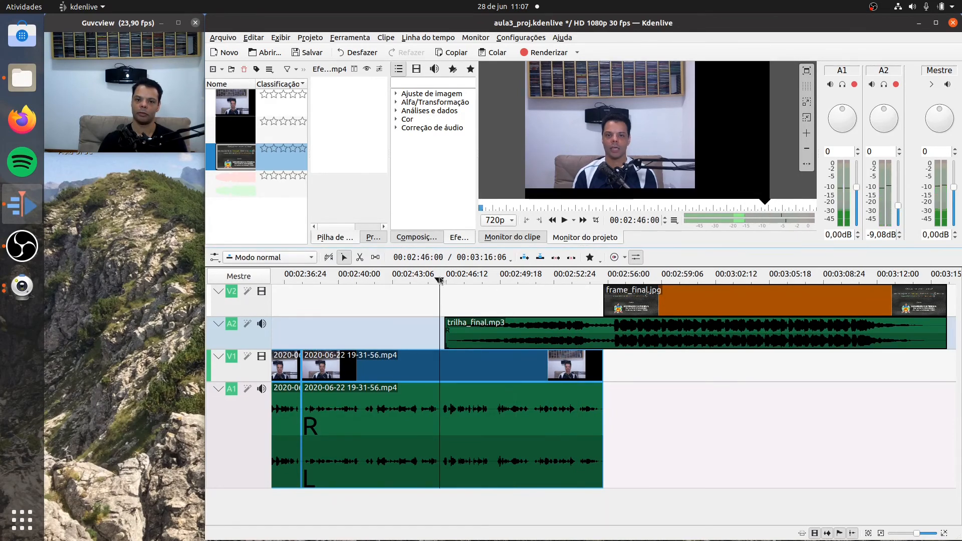
{"action": "left_click", "coordinate": [565, 220]}
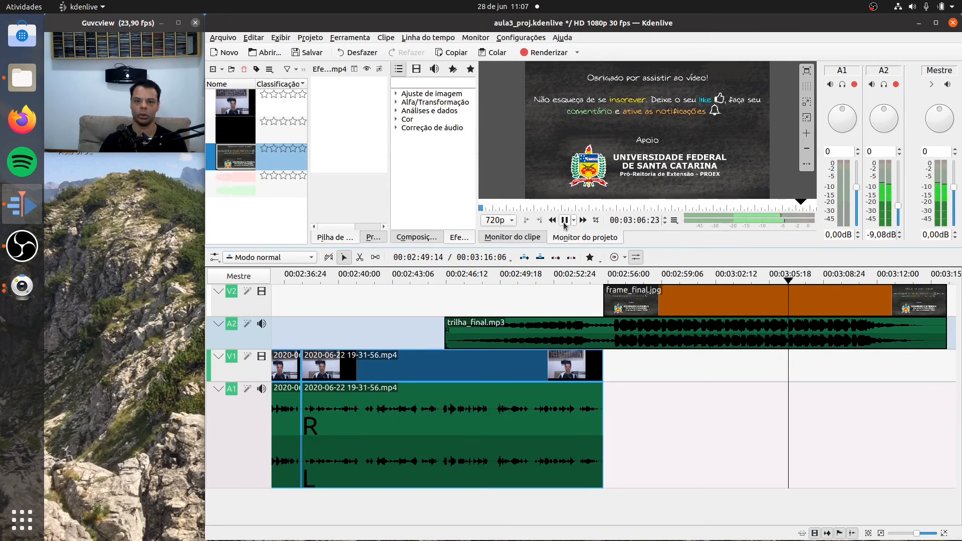
{"action": "left_click", "coordinate": [564, 221]}
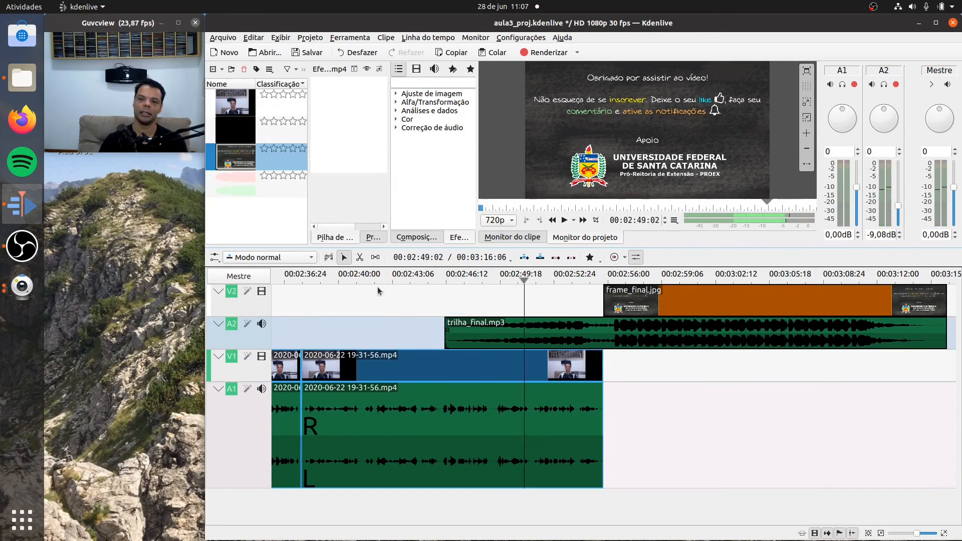
- Play the intro vinheta_prof_b.mp4 from the project start into the first recorded clip to check its volume
{"action": "key", "text": "Home"}
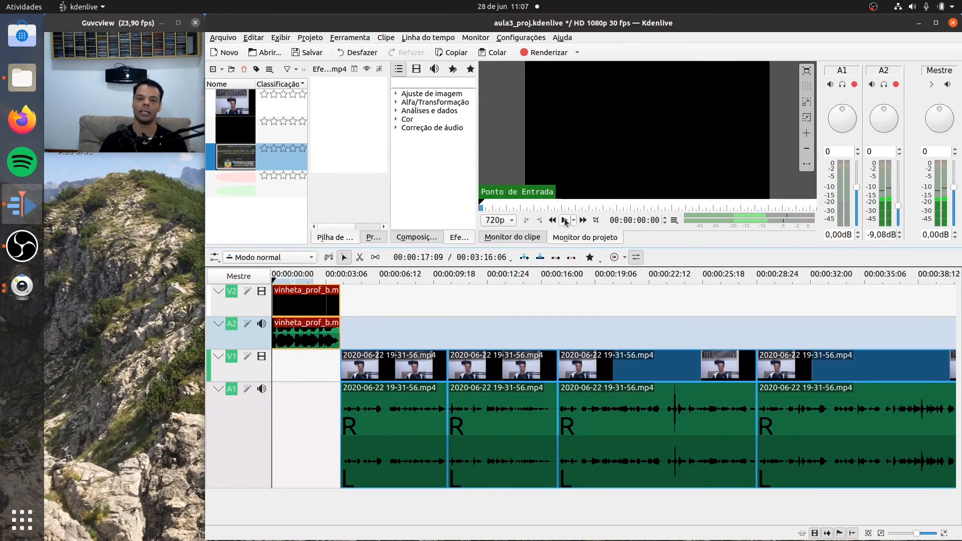
{"action": "left_click", "coordinate": [564, 220]}
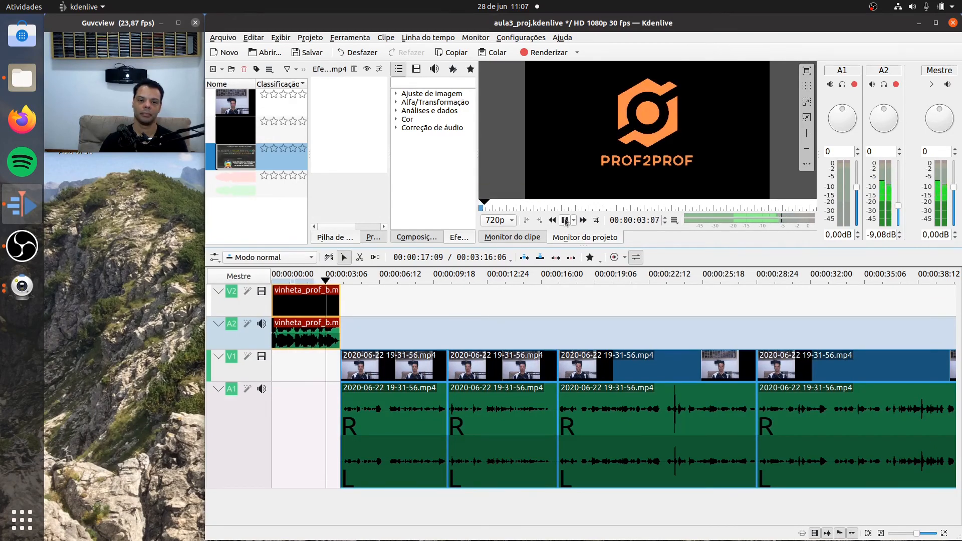
{"action": "left_click", "coordinate": [564, 221]}
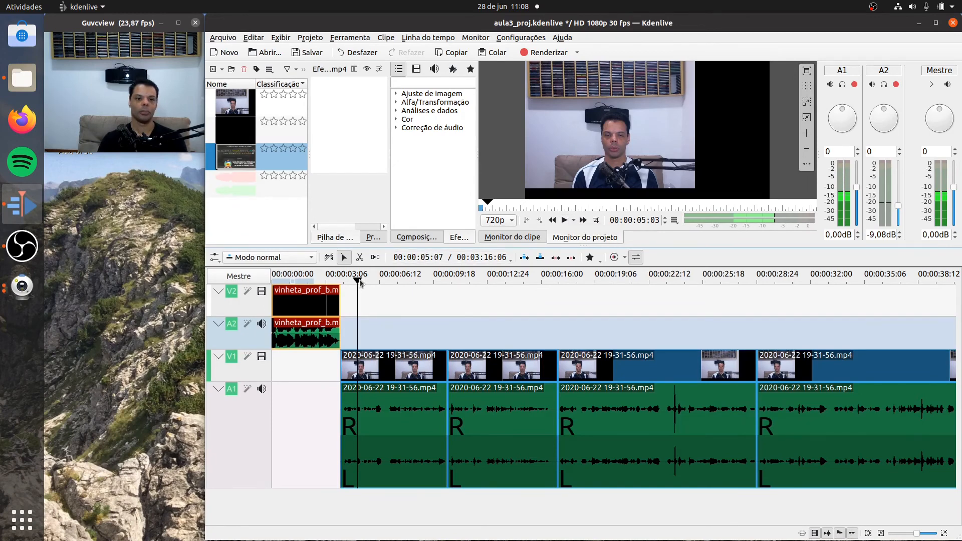
- Play the project from its start, pausing at 00:01:48:24 and resuming the playback, to review the edit
{"action": "left_click_drag", "start_coordinate": [357, 280], "coordinate": [270, 288]}
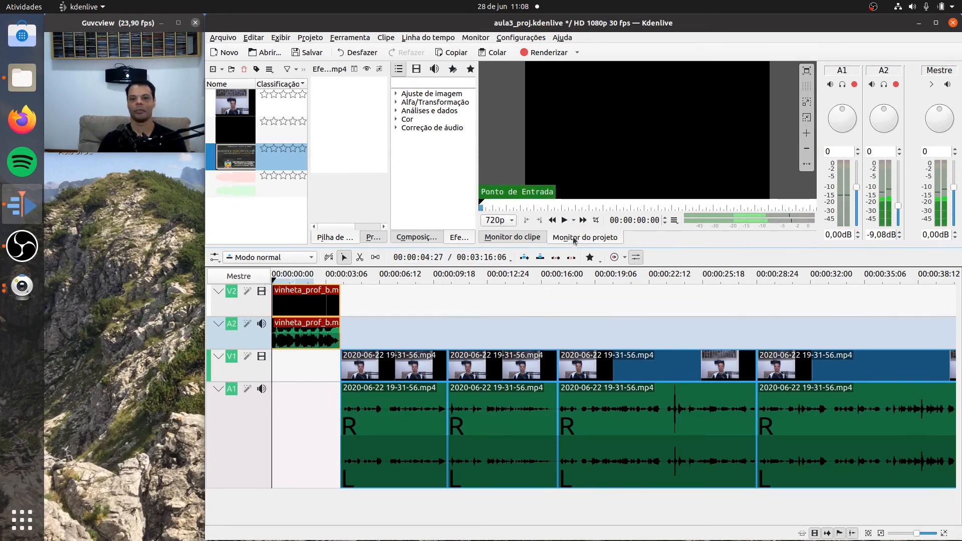
{"action": "left_click", "coordinate": [564, 221]}
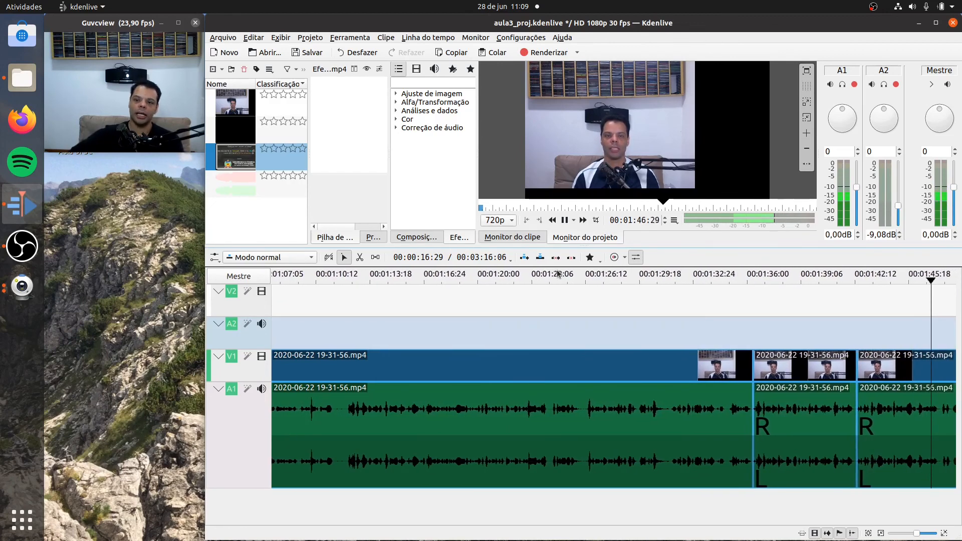
{"action": "left_click", "coordinate": [565, 220]}
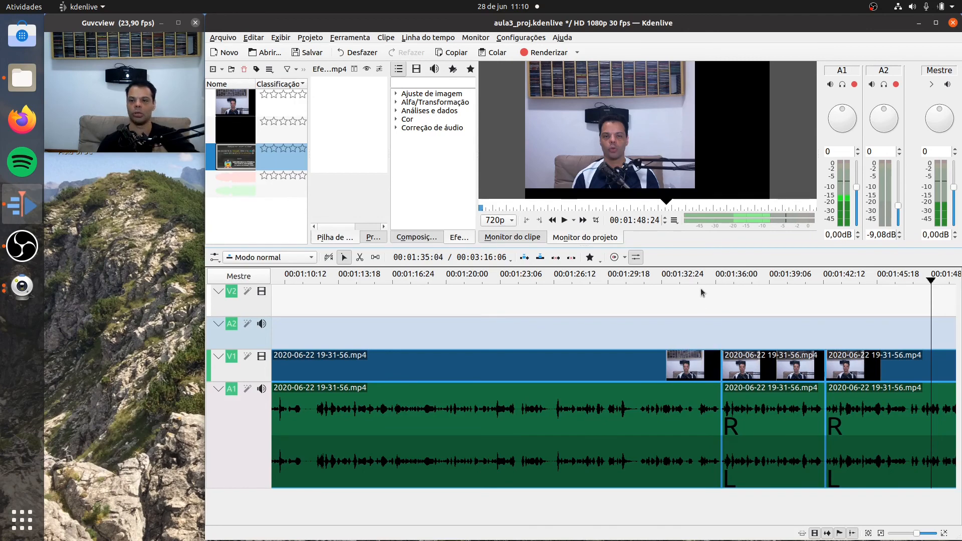
{"action": "left_click", "coordinate": [564, 220]}
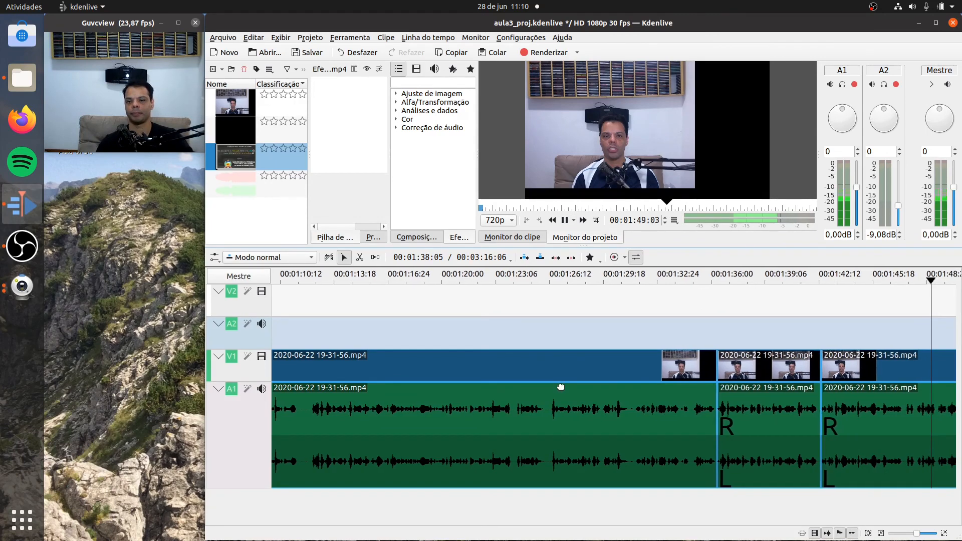
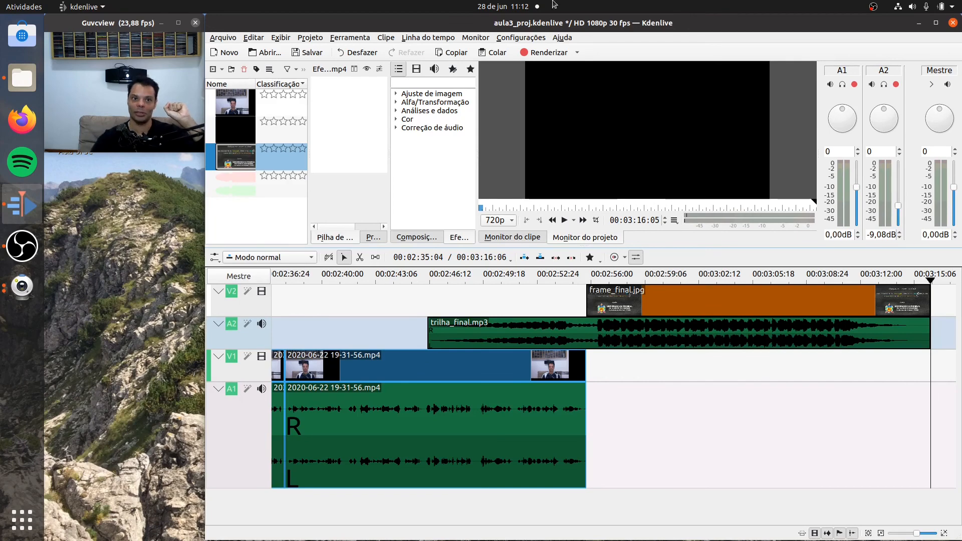
- Save the changes made to the aula3_proj.kdenlive project
{"action": "left_click", "coordinate": [311, 54]}
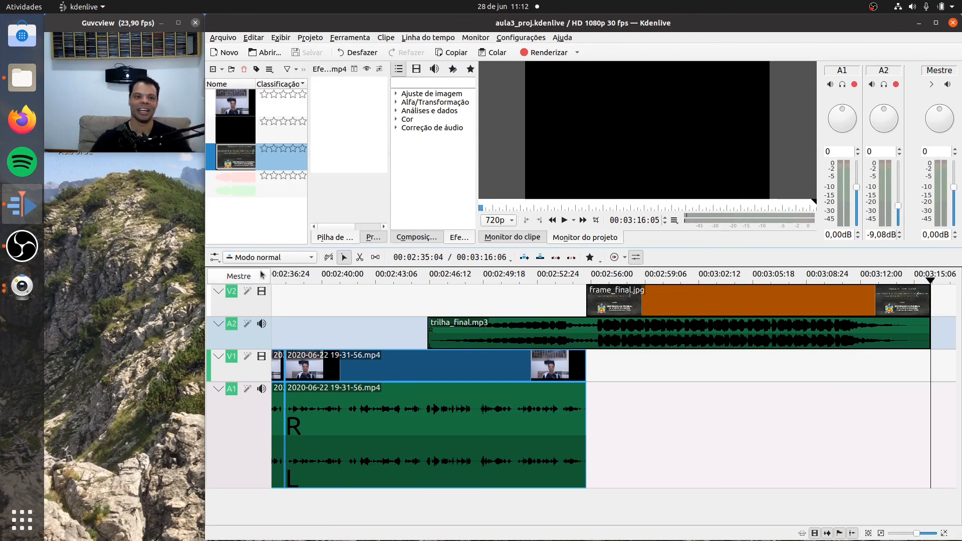